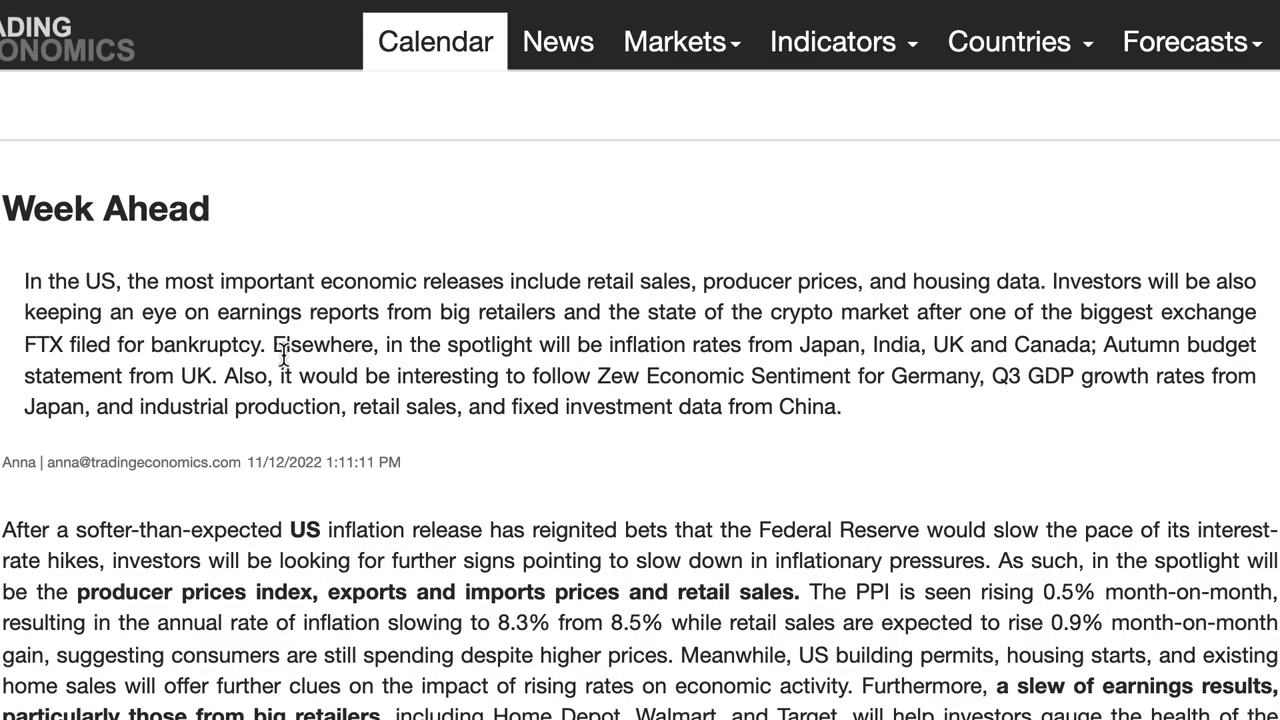
Highlight the global inflation and China data passages in the Week Ahead summary, skim the full article, and return to the site's home page.
left_click_drag(274, 345, 1035, 372)
left_click(1045, 375)
left_click_drag(47, 409, 753, 408)
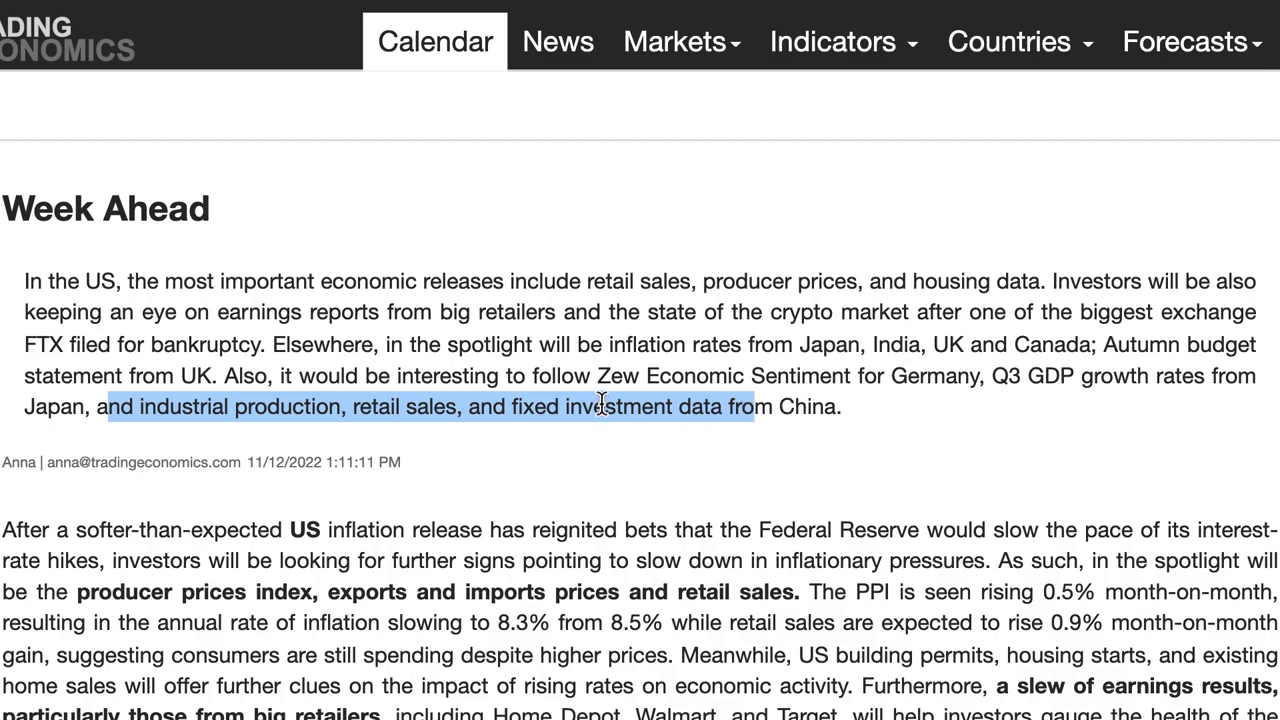
scroll(522, 506, "down", 5)
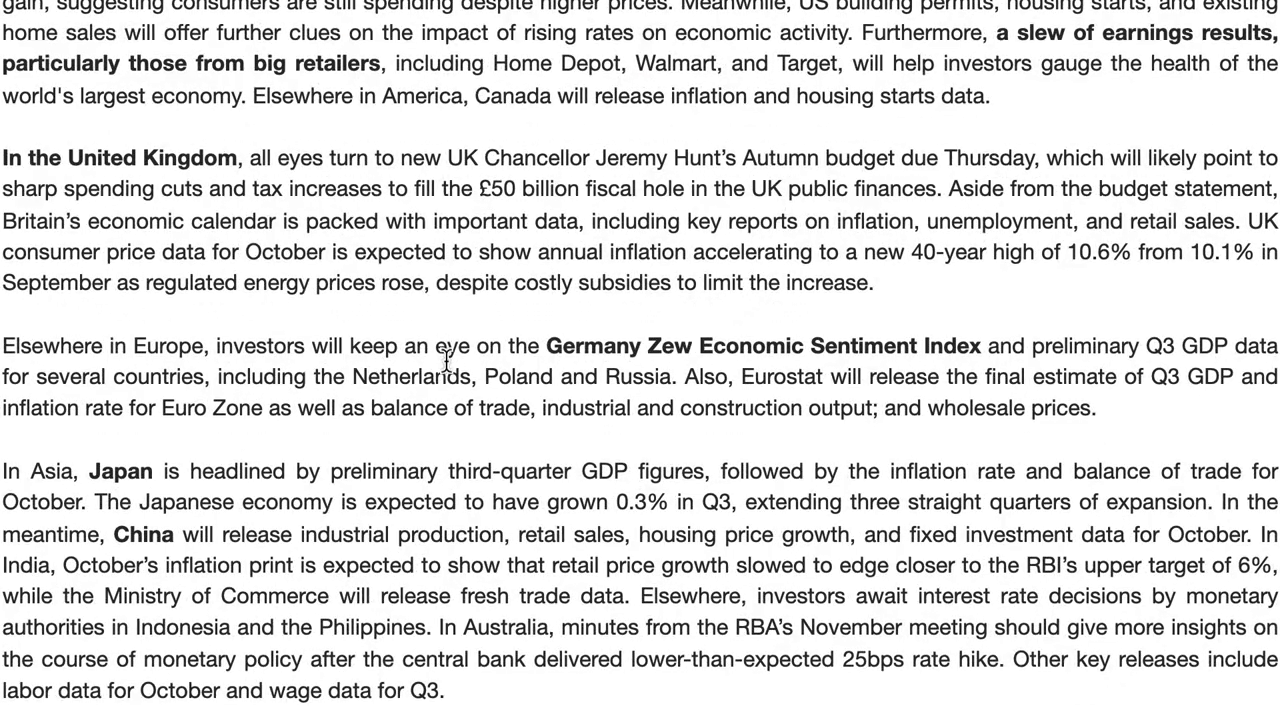
scroll(397, 280, "up", 1)
scroll(397, 280, "up", 6)
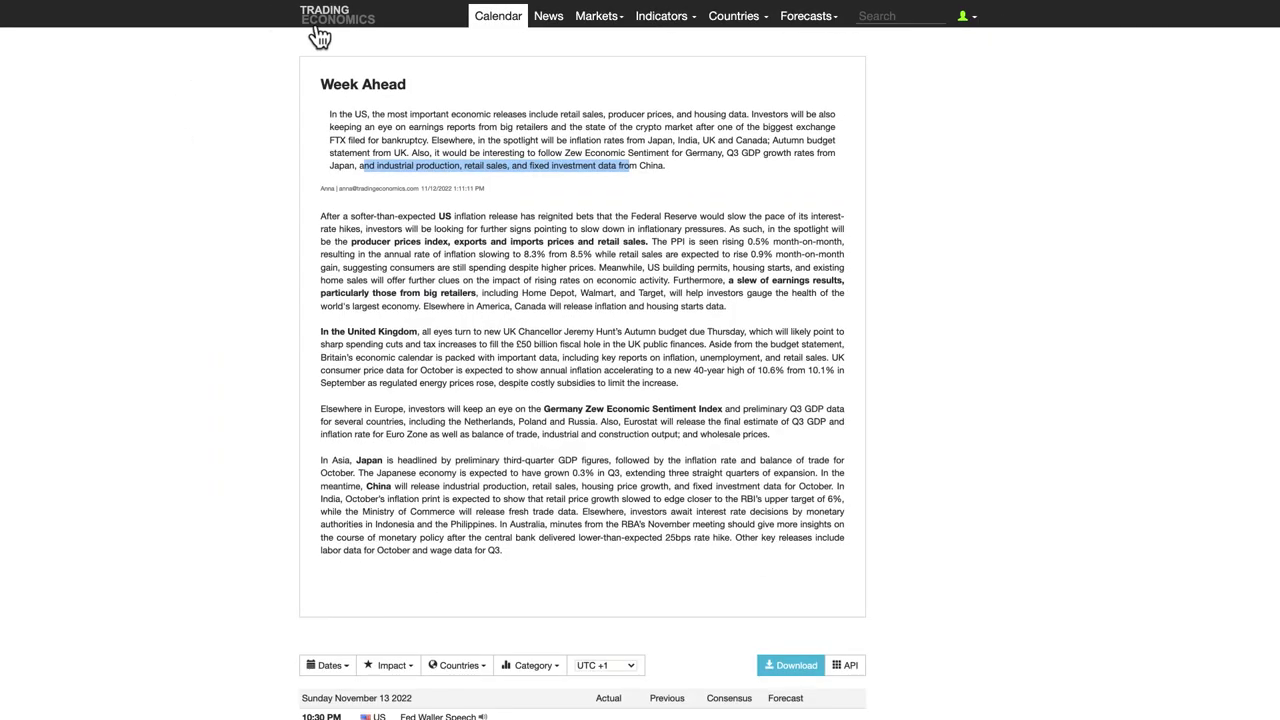
left_click(319, 33)
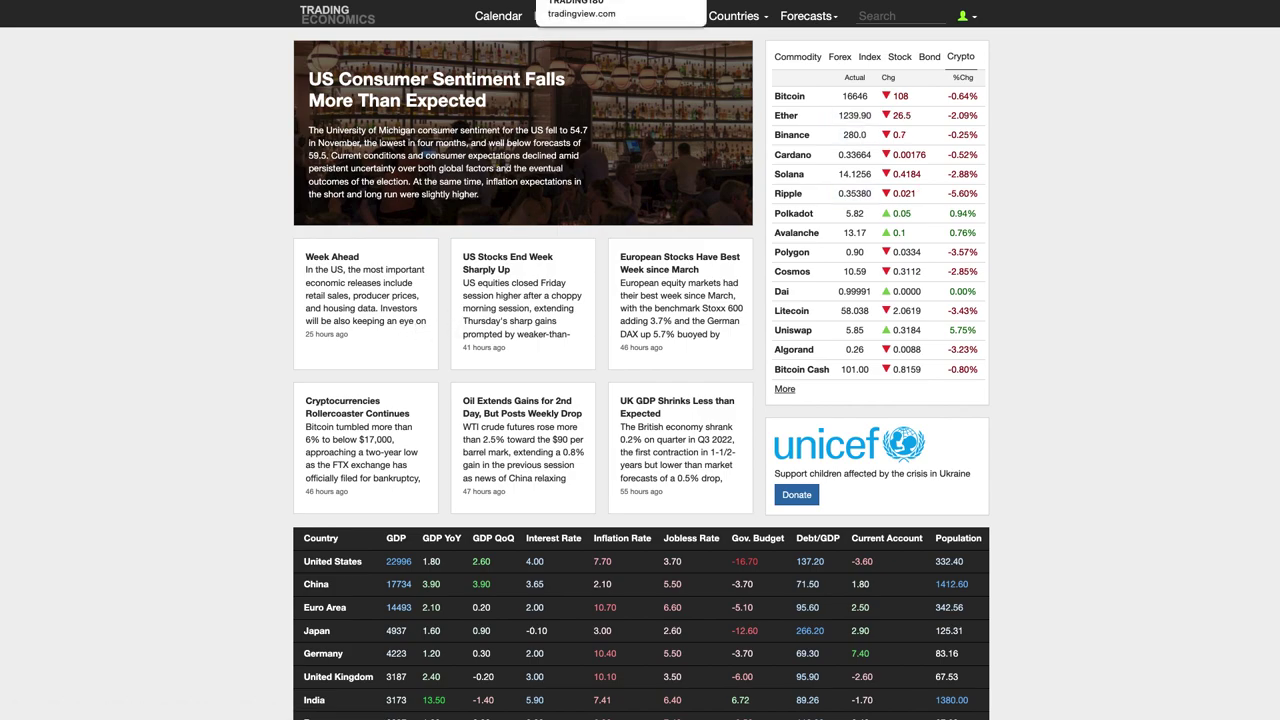
Switch to the U.S. Dollar Currency Index chart in TradingView and hide the watchlist.
left_click(620, 2)
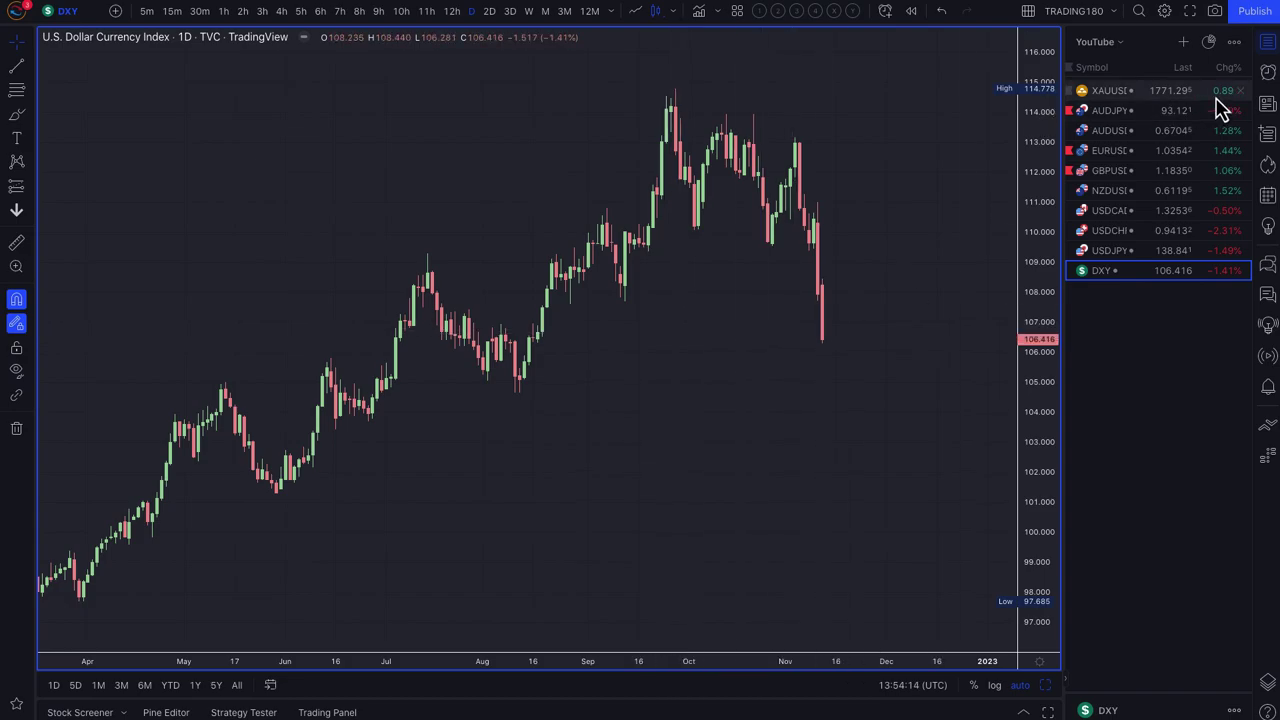
left_click(1268, 50)
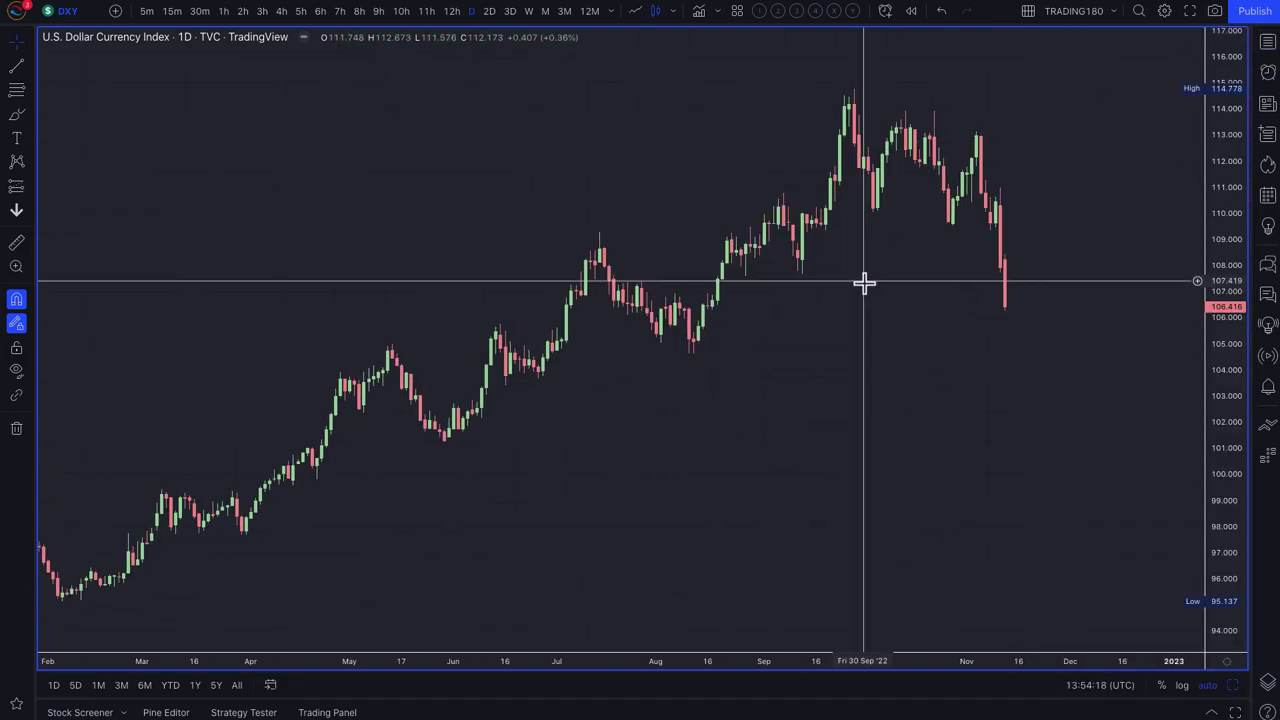
left_click(15, 116)
mouse_move(1006, 194)
left_mouse_down()
mouse_move(1025, 304)
mouse_move(1037, 280)
left_mouse_up()
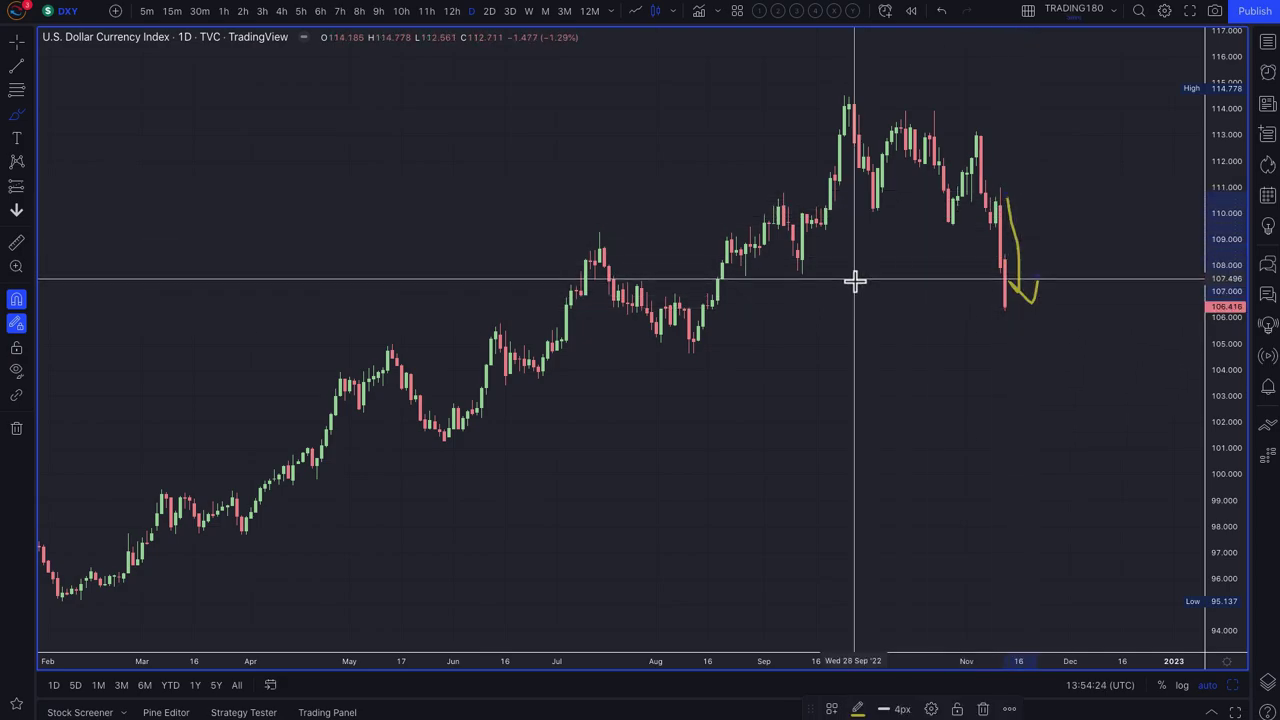
key("ctrl+z")
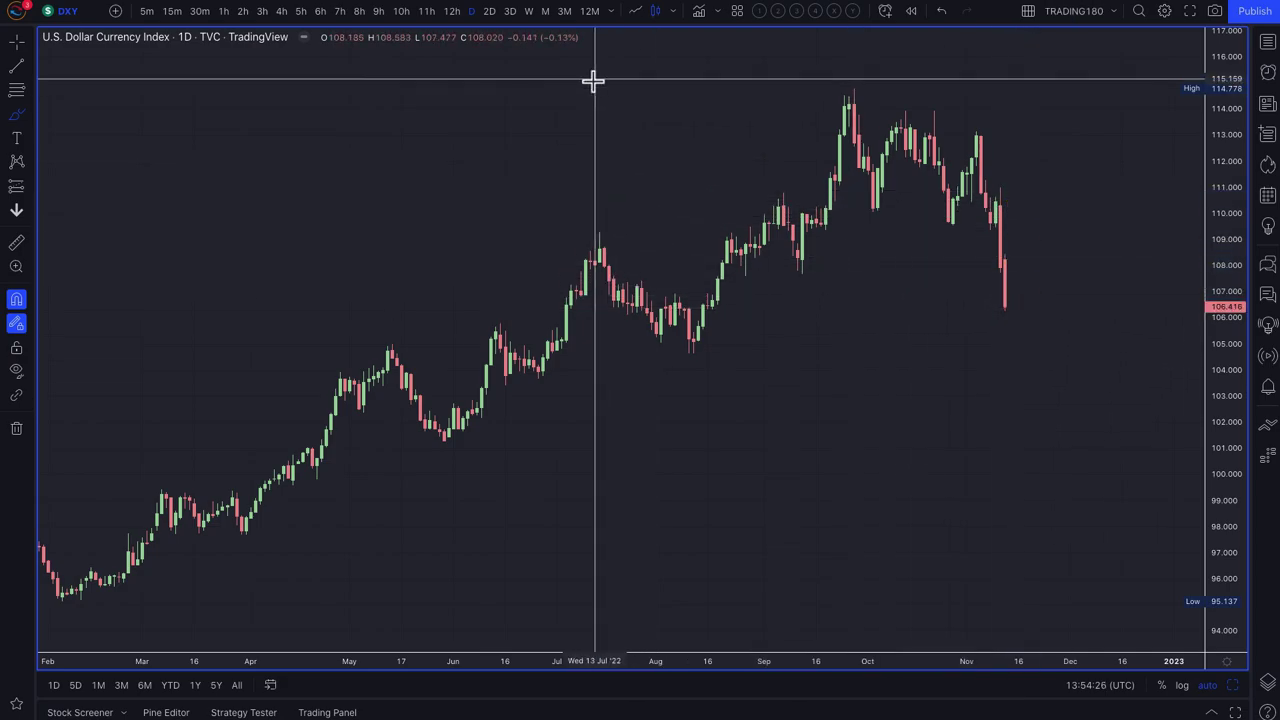
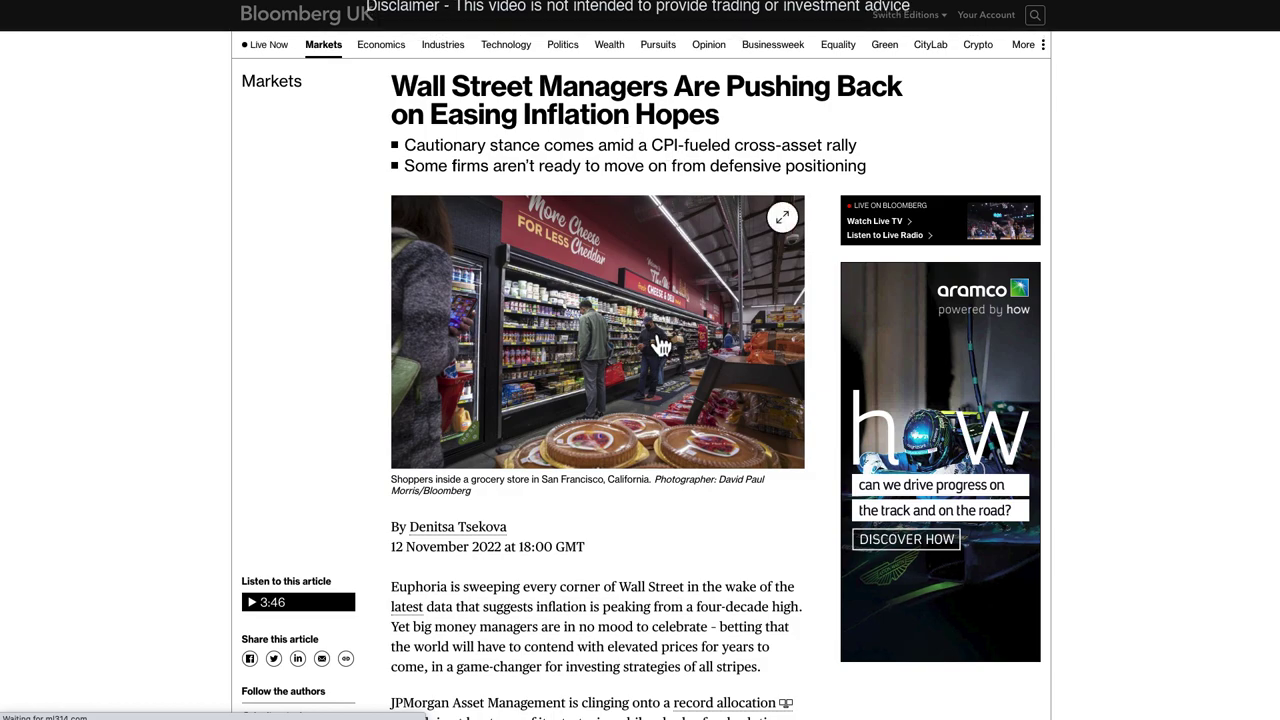
Read the Bloomberg article on Wall Street managers and easing inflation hopes, highlighting its first two paragraphs.
scroll(586, 414, "down", 5)
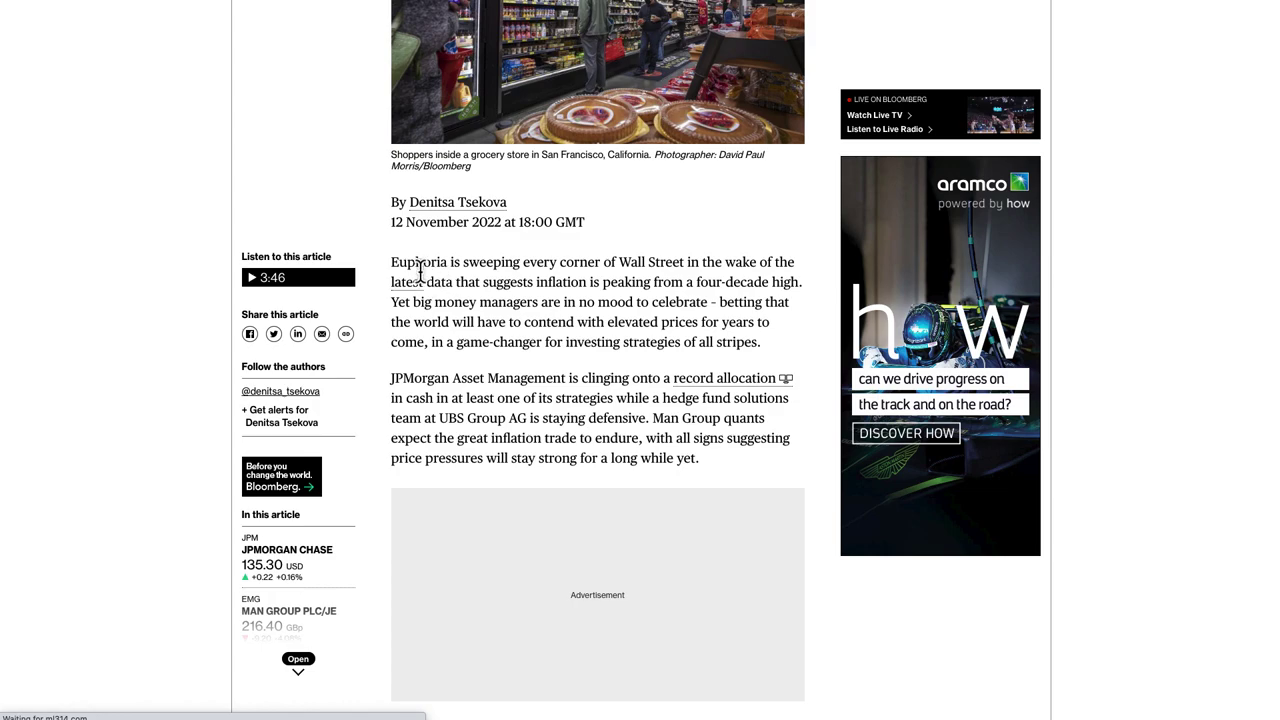
scroll(419, 270, "up", 1)
left_click_drag(398, 276, 741, 352)
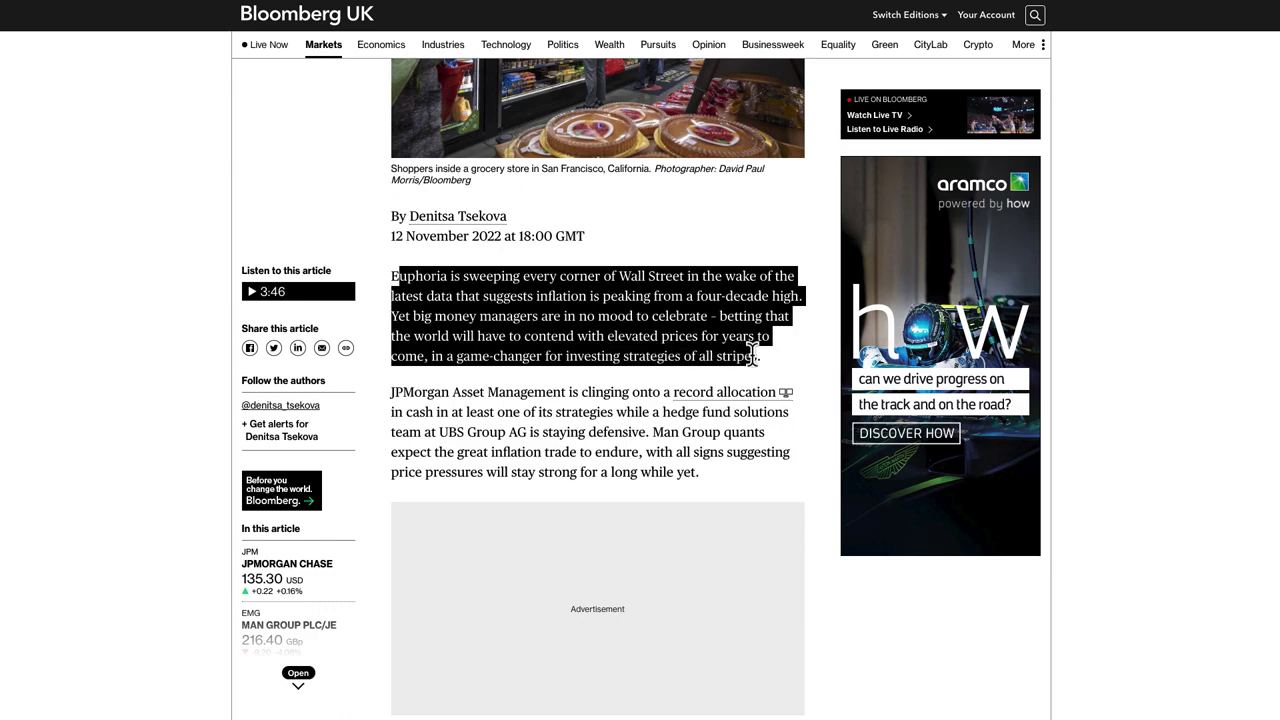
left_click_drag(442, 392, 700, 474)
scroll(686, 480, "up", 3)
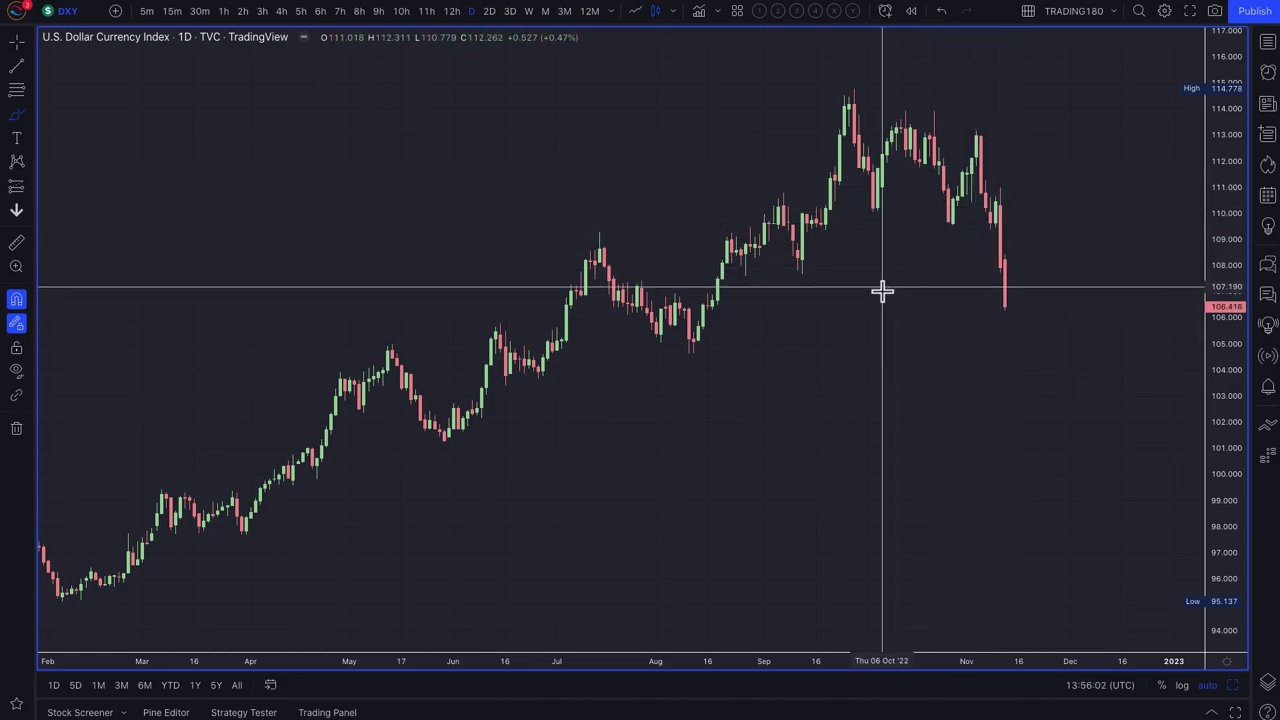
Mark zones from the August 2022 bases at 106.480–106.318 and 105.209–104.646 on the daily DXY chart, using the "2. DEMAND" drawing template.
scroll(870, 295, "down", 3)
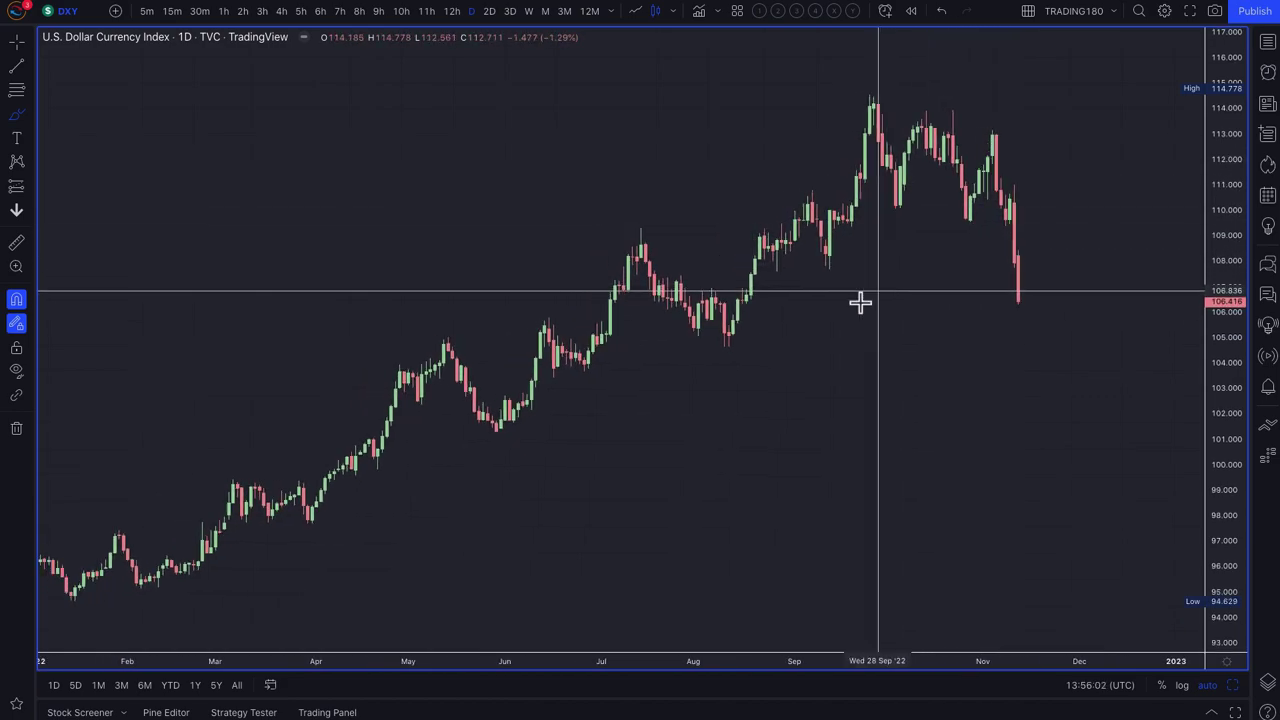
left_click(171, 688)
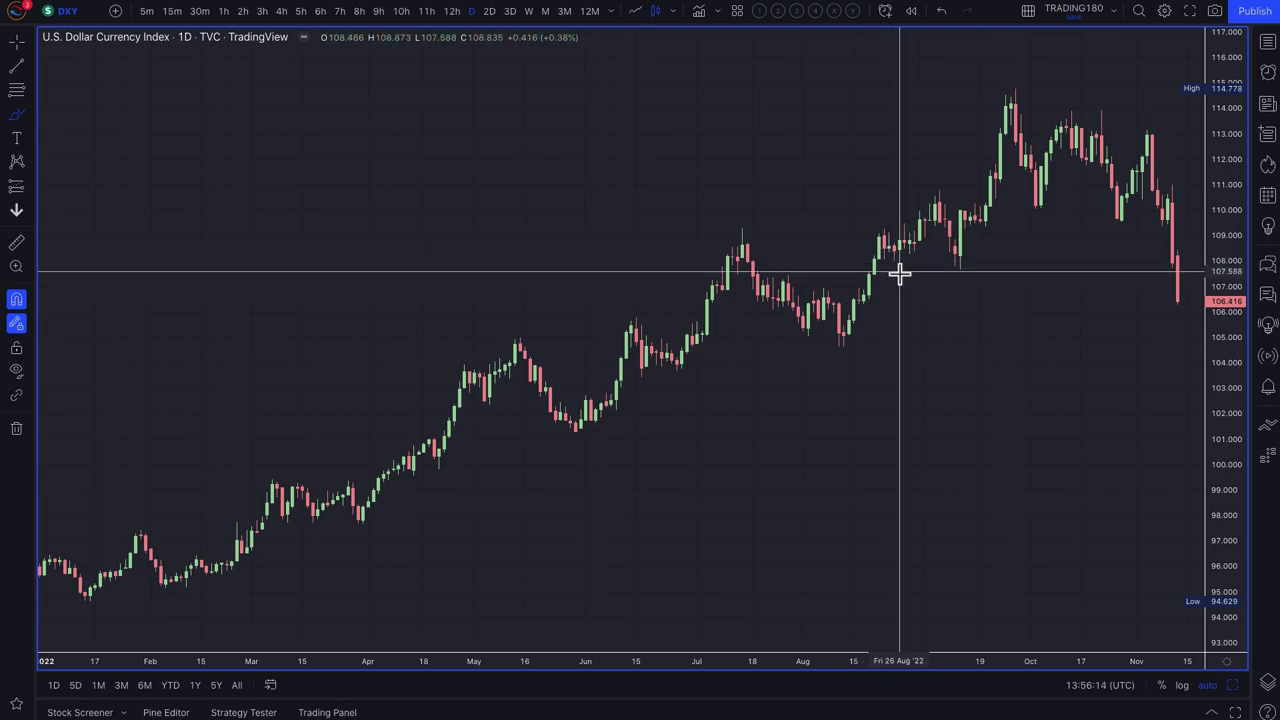
left_click(16, 89)
left_click(858, 300)
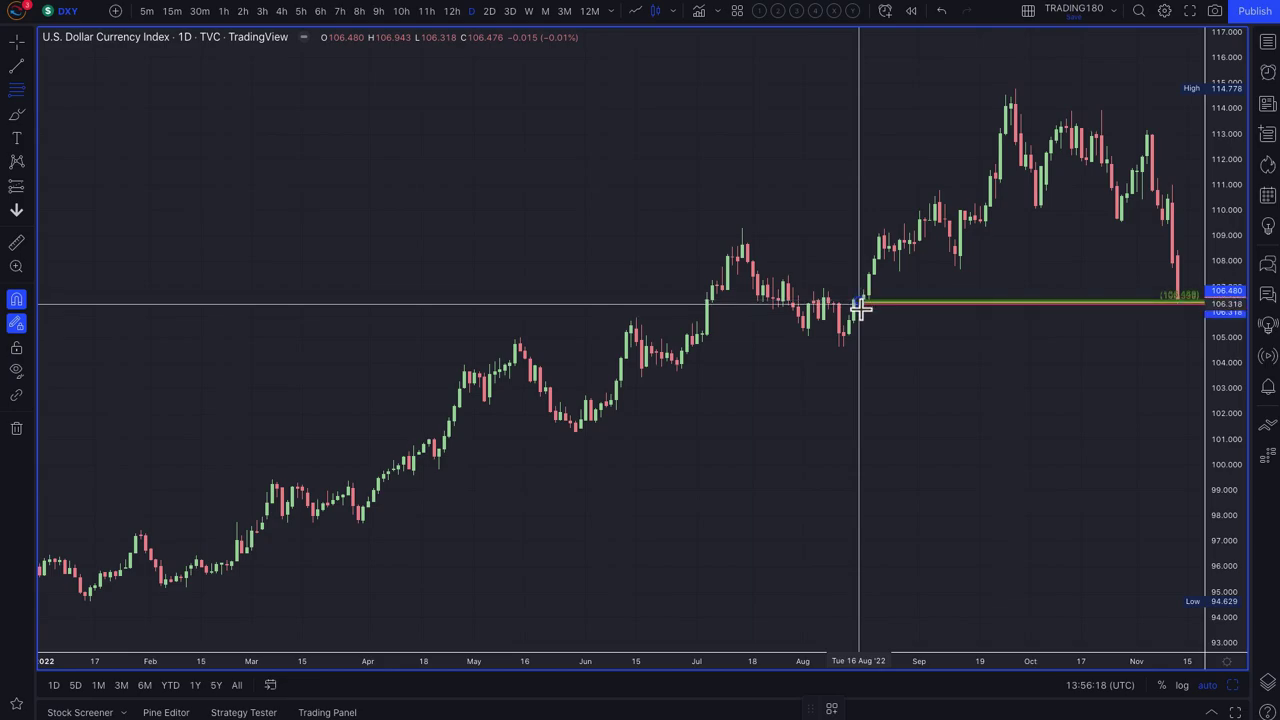
left_click(830, 709)
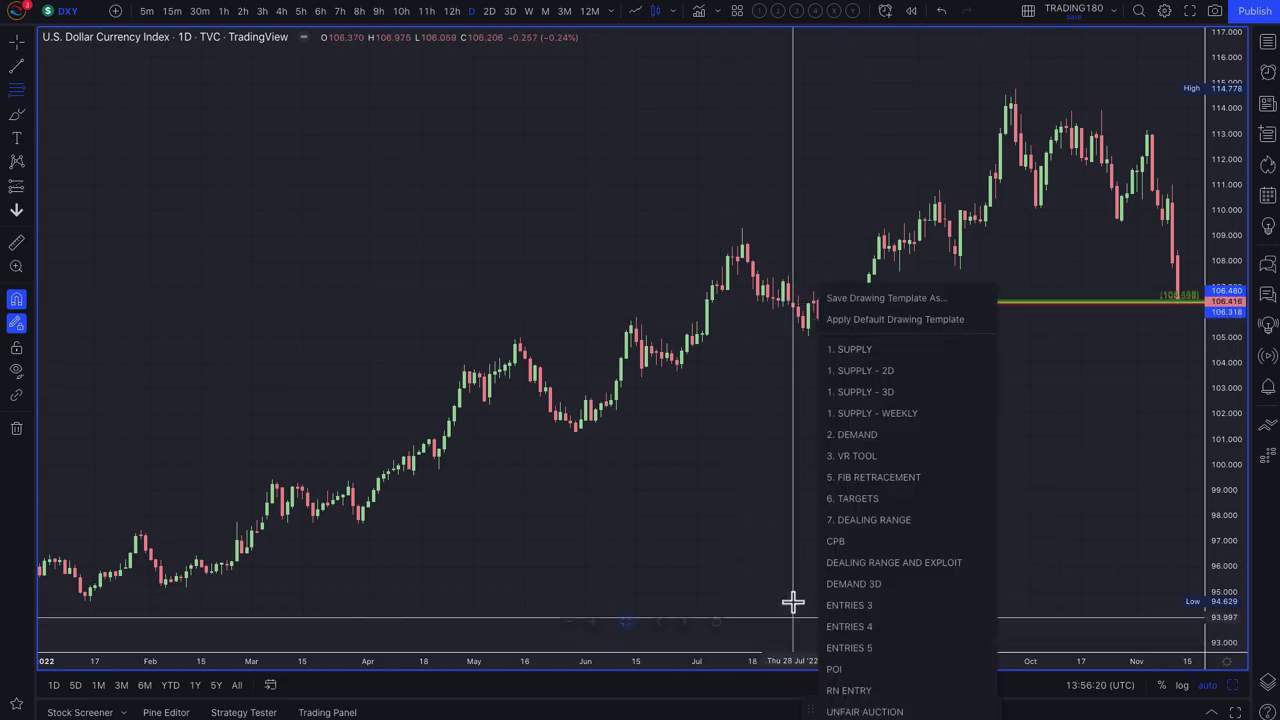
left_click(855, 434)
left_click_drag(846, 333, 844, 347)
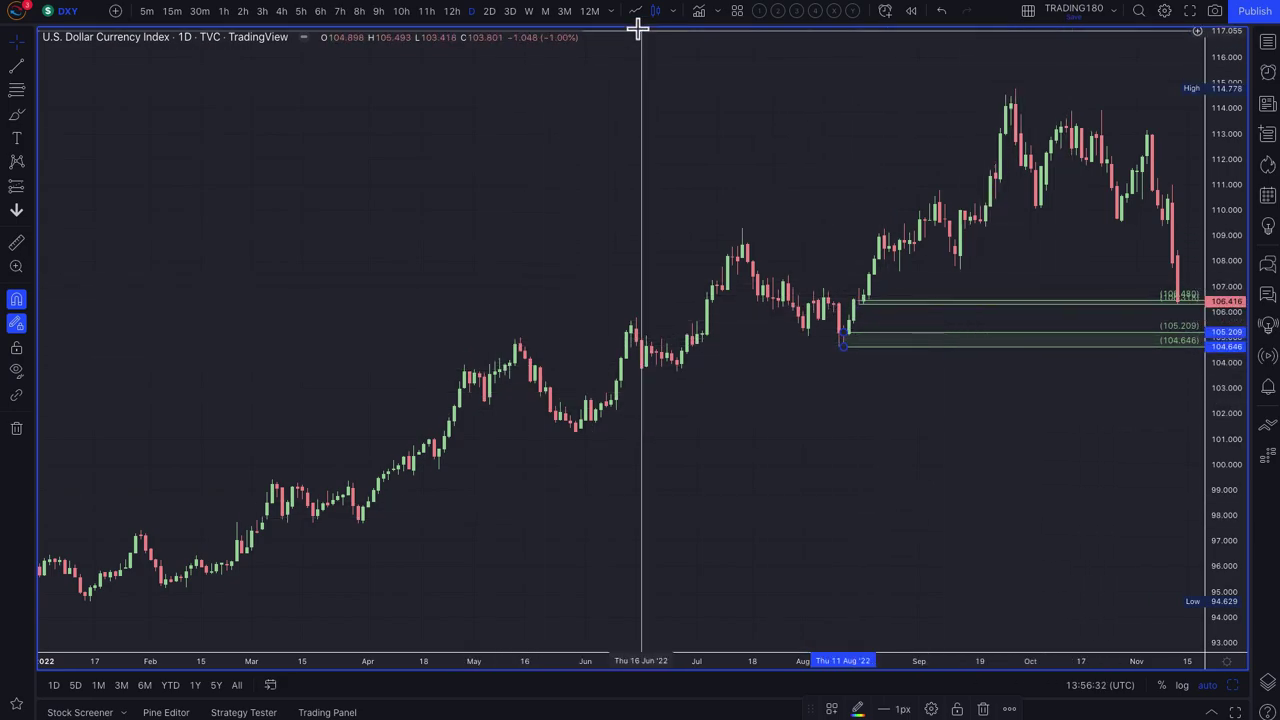
Switch to the Bloomberg article "Dollar Is Still King for Strategists Looking Beyond Rout" and highlight its opening paragraphs, including the worst one-day performance passage.
key("ctrl+Tab")
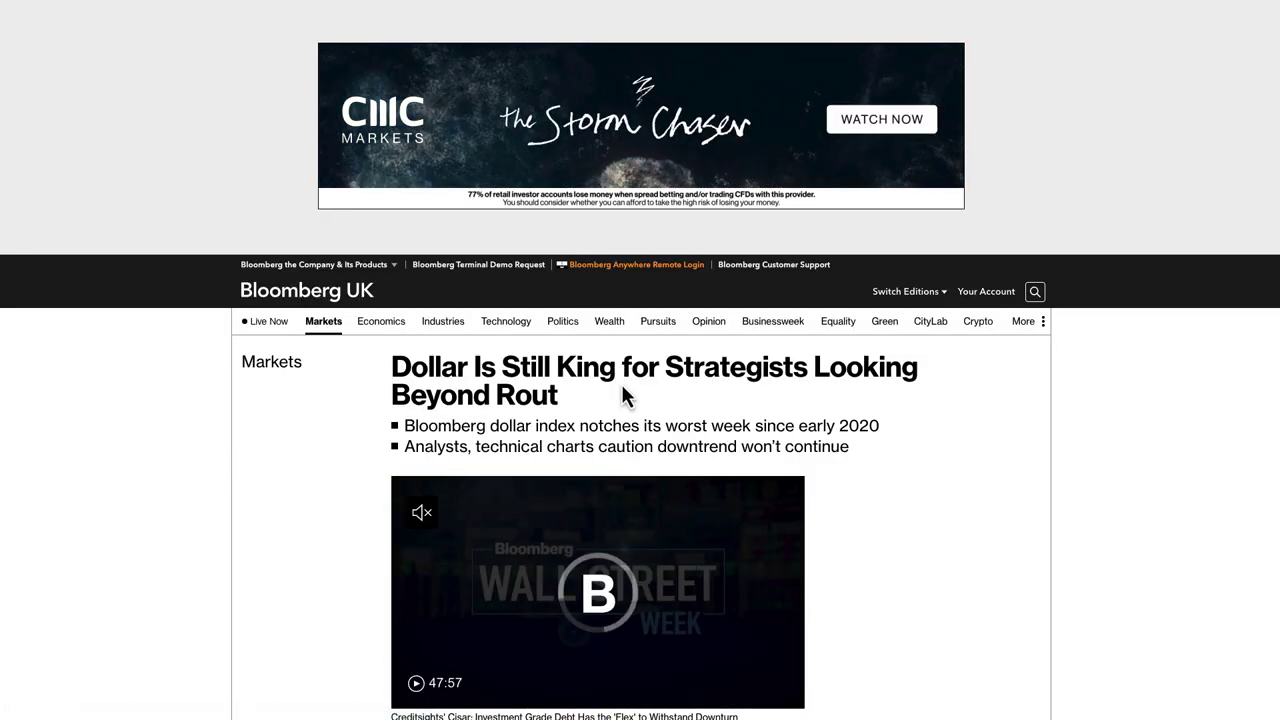
scroll(620, 381, "down", 2)
scroll(621, 384, "down", 3)
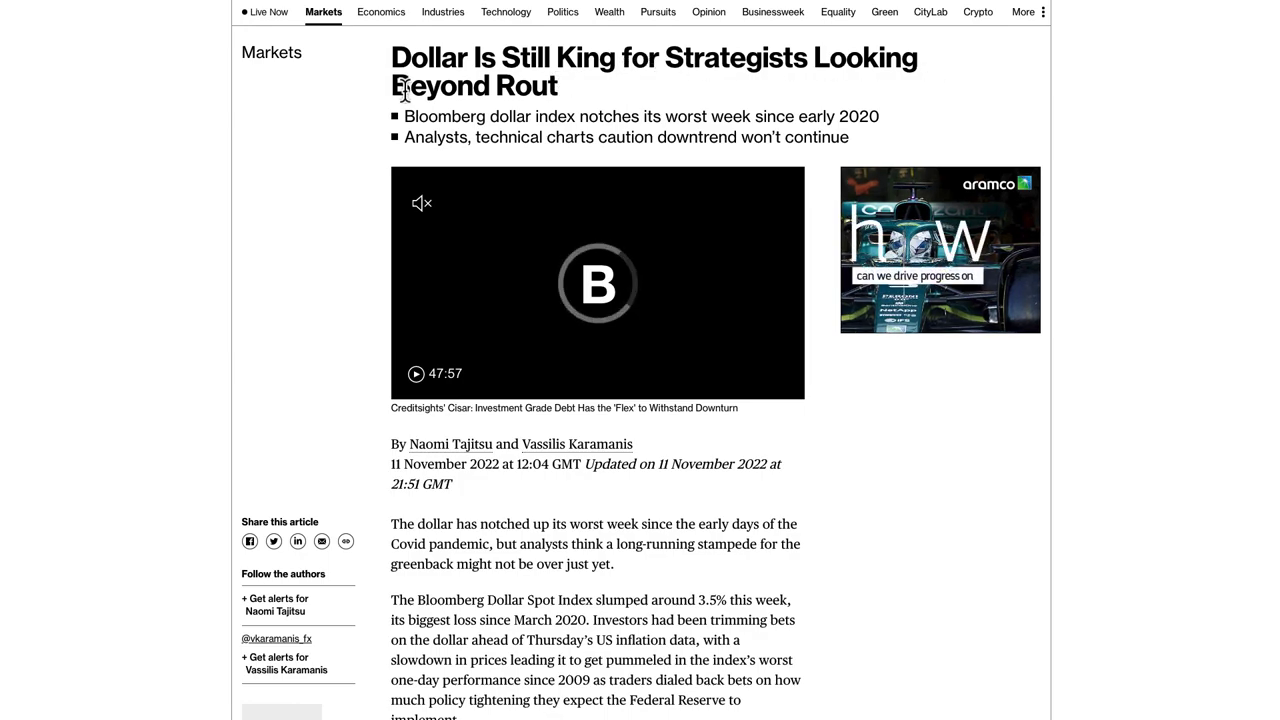
scroll(420, 306, "down", 5)
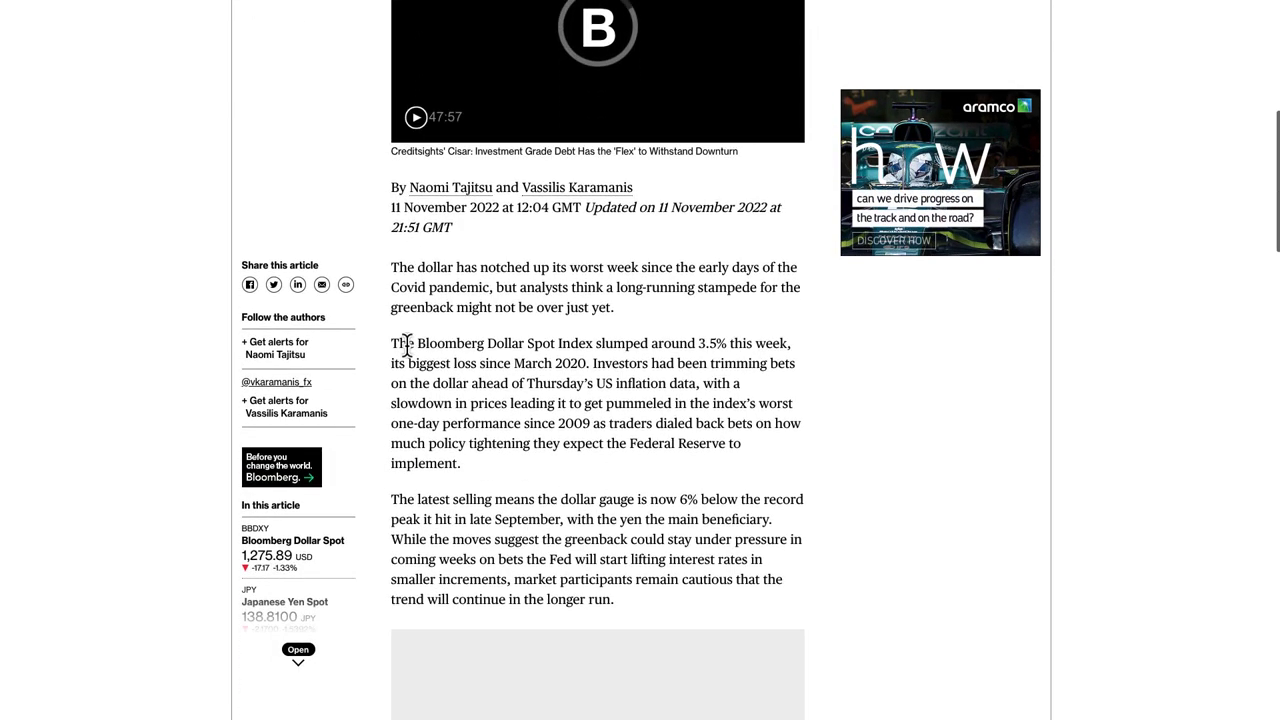
scroll(430, 256, "up", 1)
left_click_drag(458, 240, 578, 399)
left_click(577, 376)
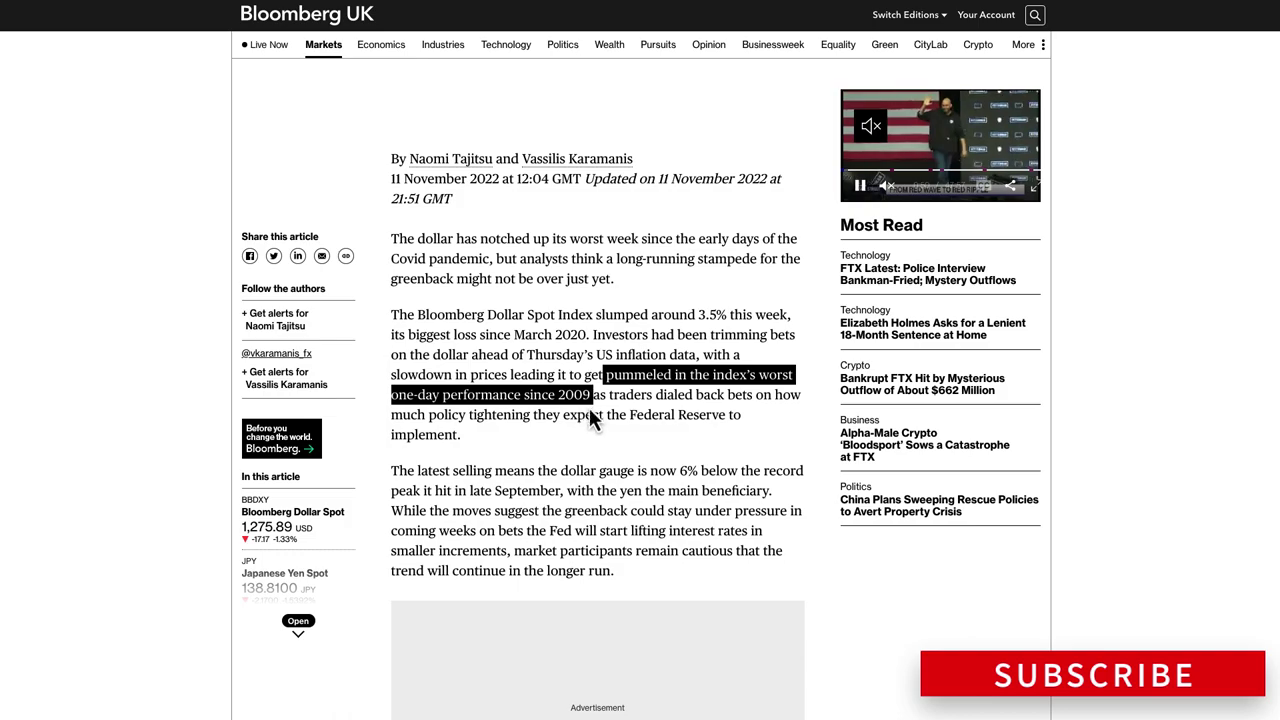
mouse_move(593, 395)
left_mouse_down()
mouse_move(620, 396)
mouse_move(597, 395)
left_mouse_up()
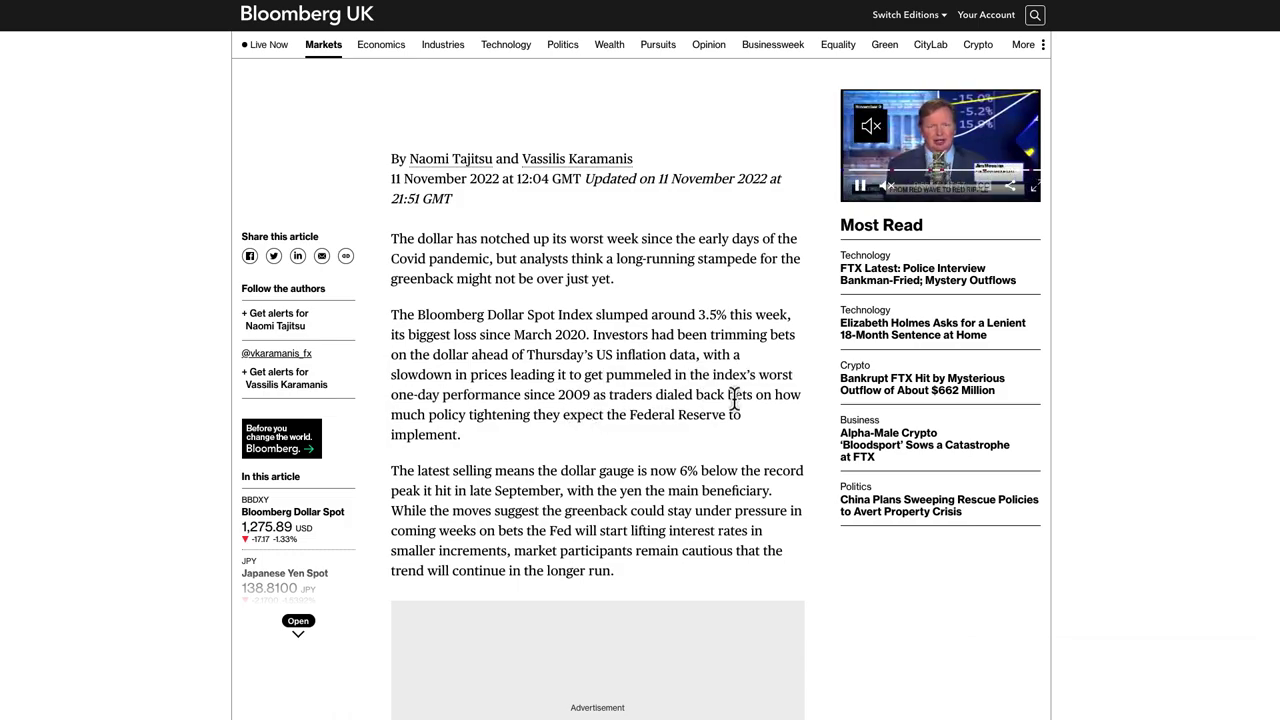
mouse_move(651, 397)
left_mouse_down()
mouse_move(771, 397)
mouse_move(455, 416)
mouse_move(647, 420)
left_mouse_up()
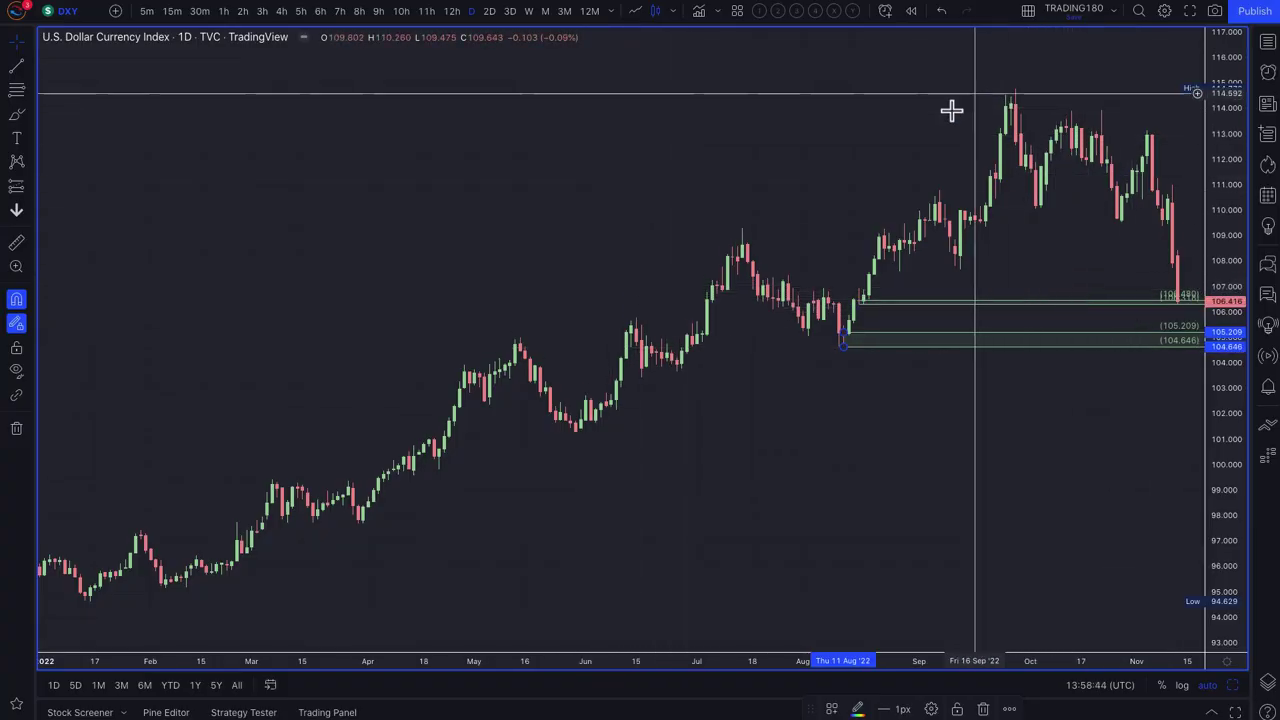
On the DXY chart, brush an upward arrow from the 105.209–104.646 demand zone to about 107.5, just after the latest candle.
left_click_drag(1058, 240, 893, 255)
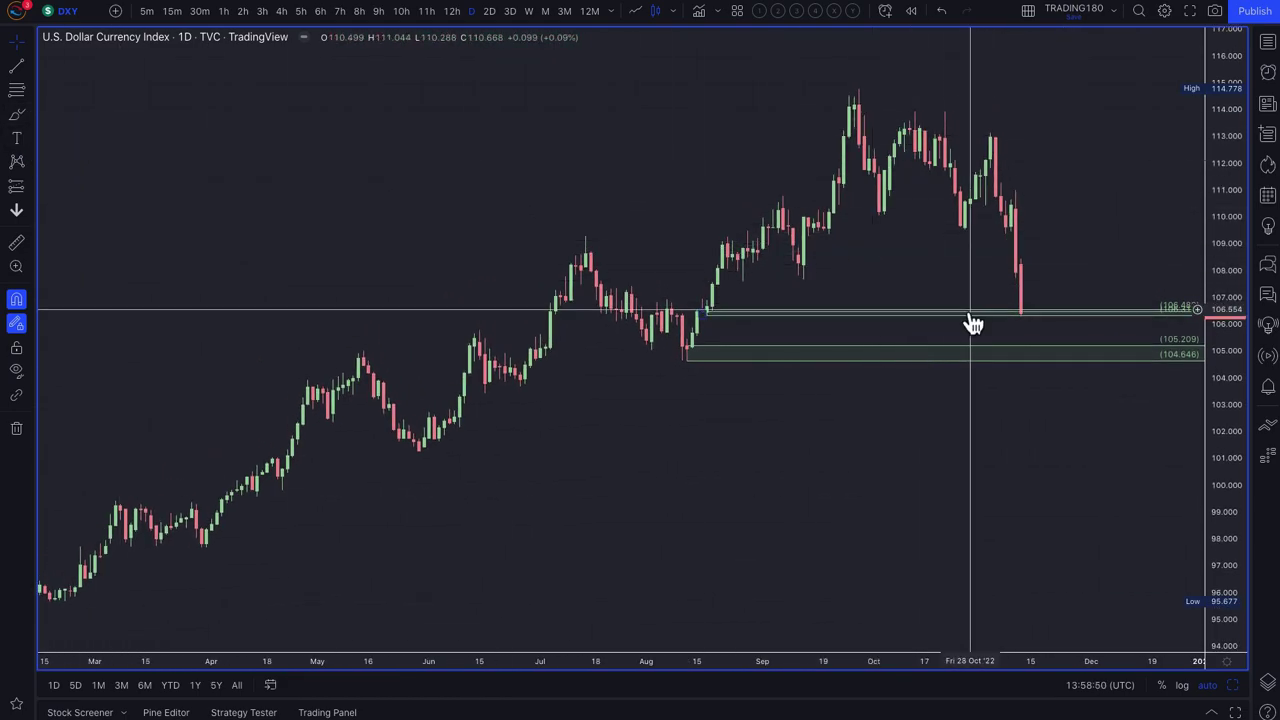
left_click(19, 118)
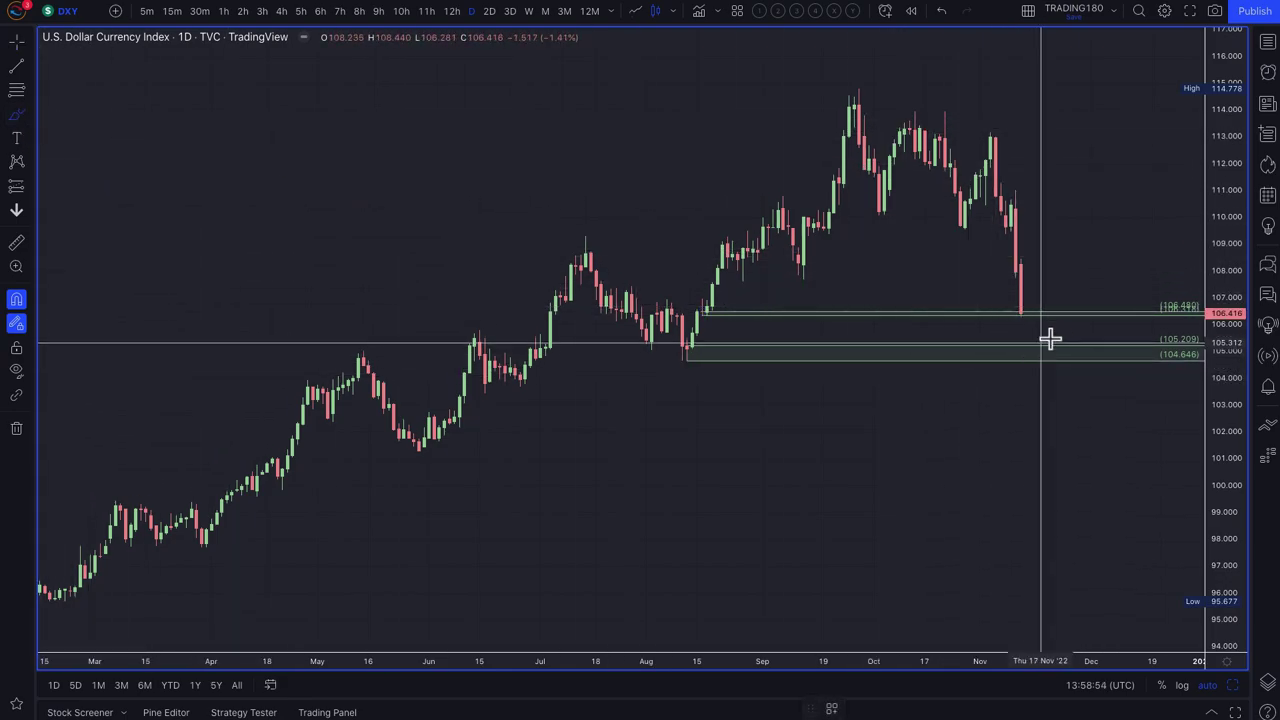
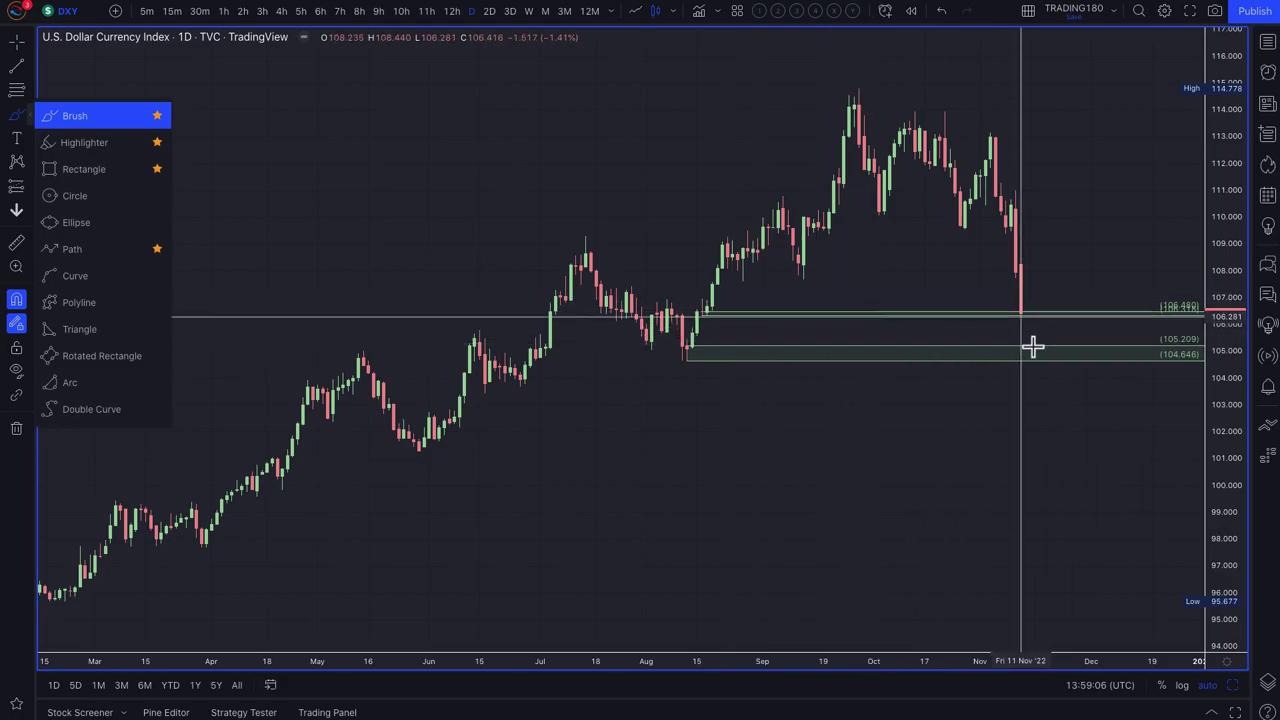
left_click_drag(1040, 352, 1078, 297)
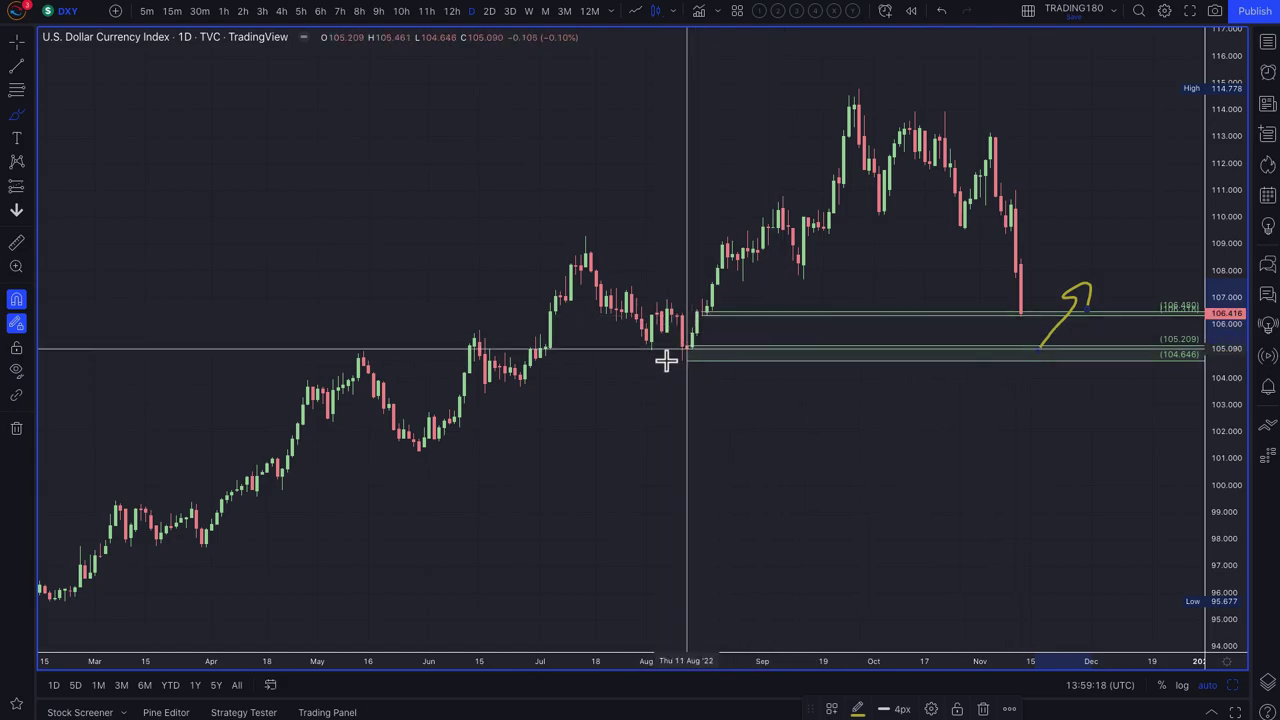
Mark a third demand zone from the June 2022 lows, between 104.121 and 103.418.
key("alt+f")
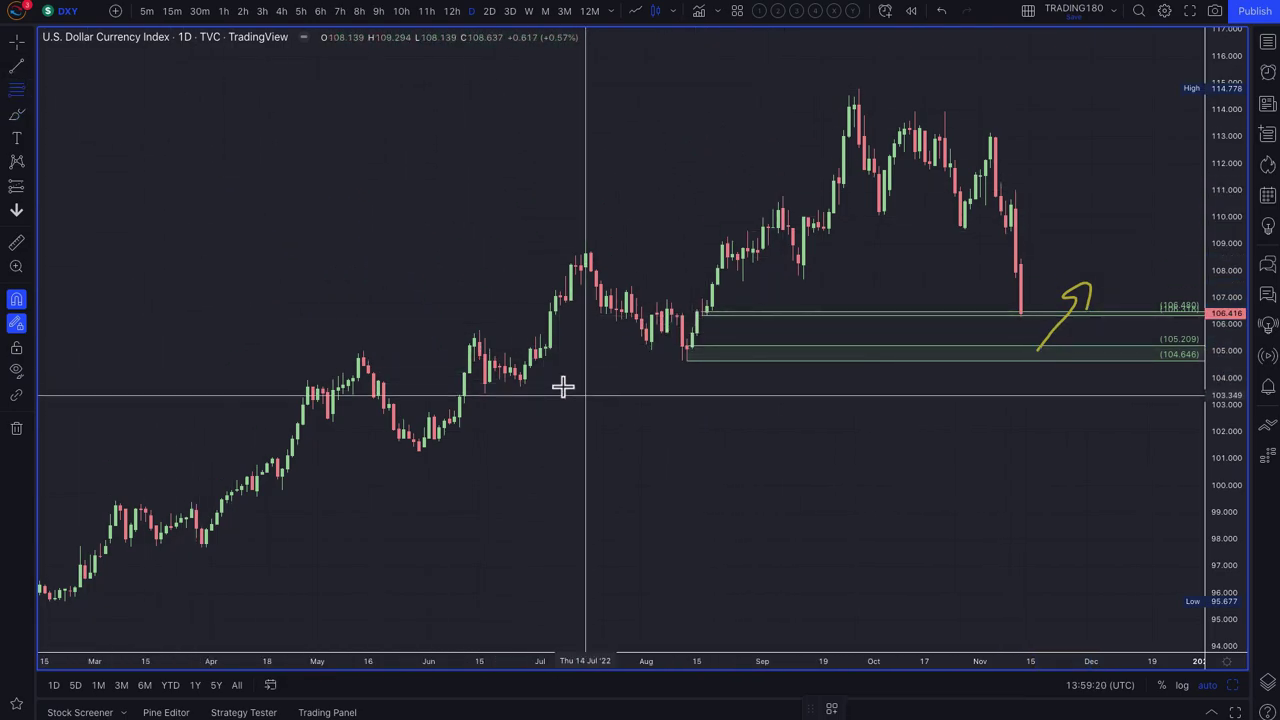
left_click(523, 369)
left_click(523, 377)
left_click(485, 393)
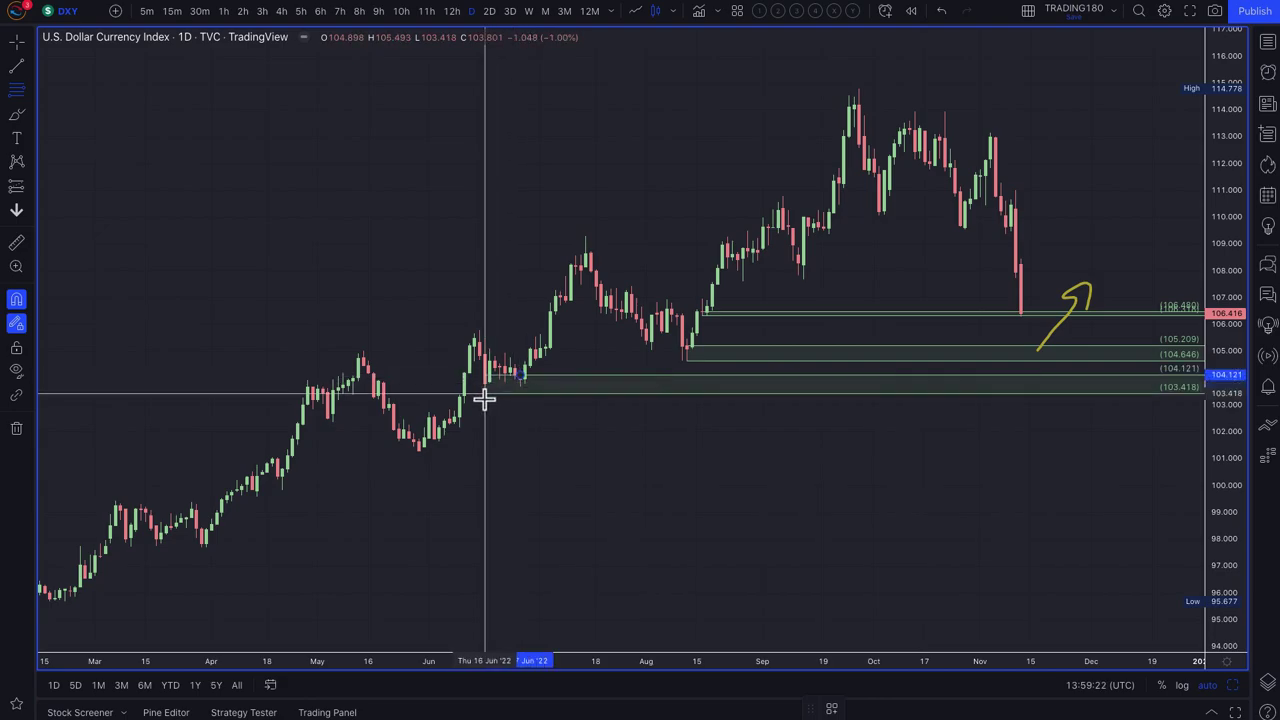
Brush a downward arrow beside the November drop, a rising line along the July-to-October uptrend, and outlines around the range at the peak.
left_click(18, 116)
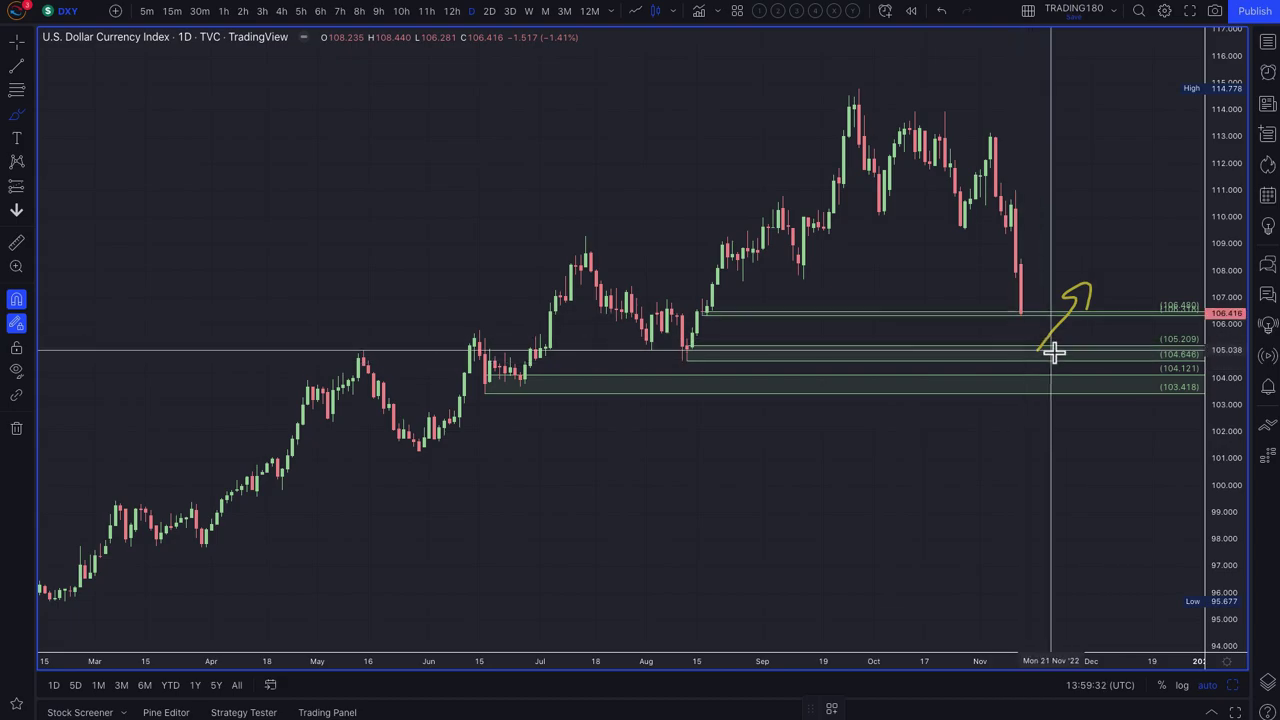
scroll(900, 320, "down", 2)
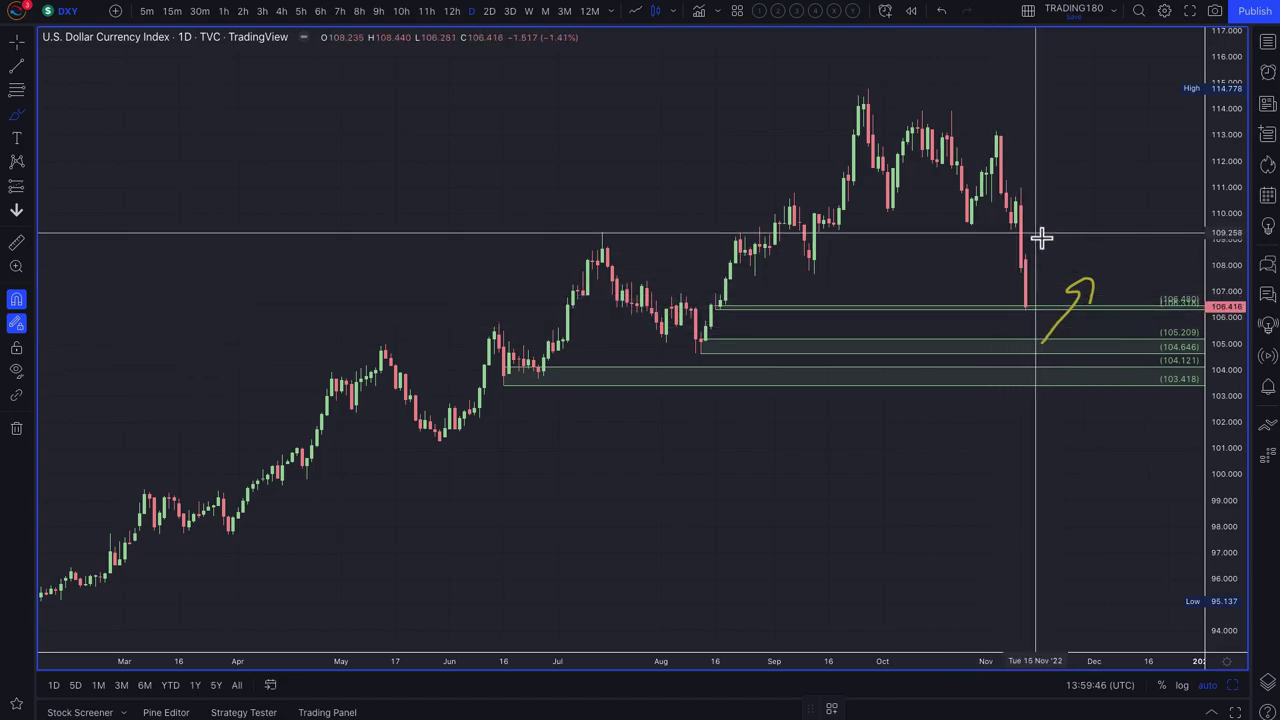
left_click_drag(1037, 206, 1046, 271)
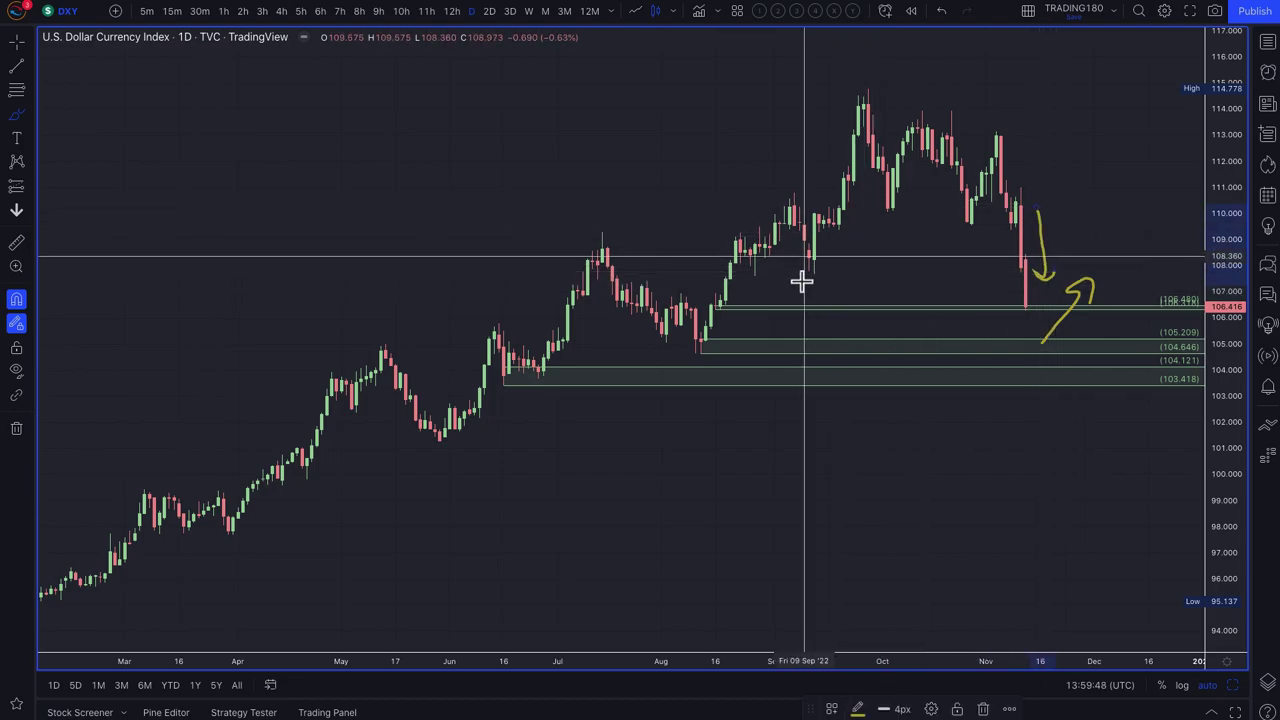
mouse_move(565, 335)
left_mouse_down()
mouse_move(875, 118)
mouse_move(963, 206)
mouse_move(882, 223)
left_mouse_up()
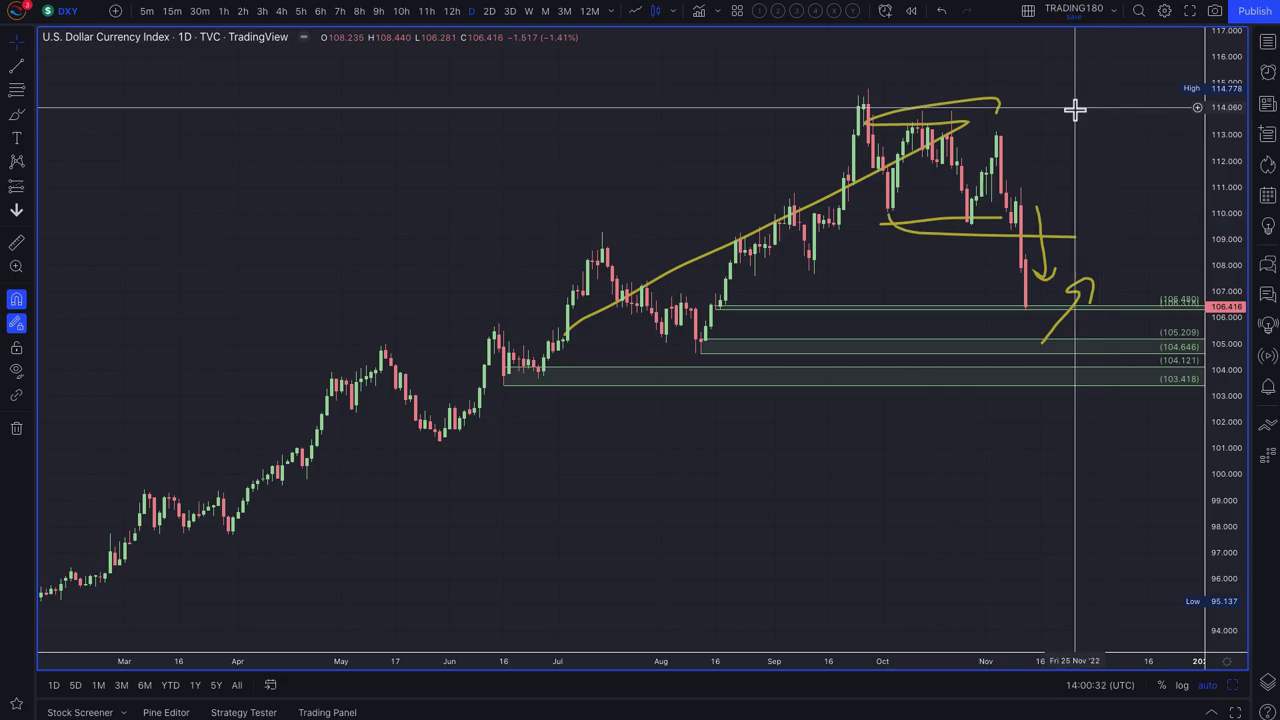
Show the watchlist beside the annotated DXY chart.
scroll(1075, 108, "right", 1)
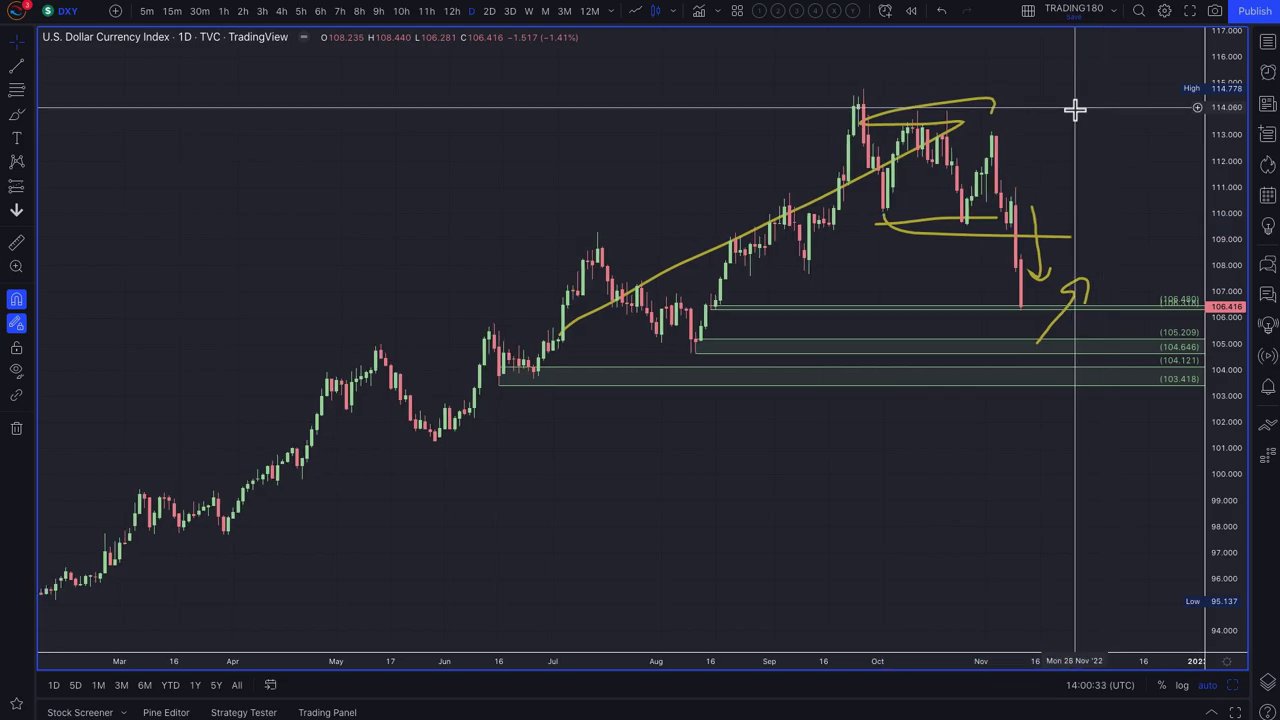
left_click(1268, 44)
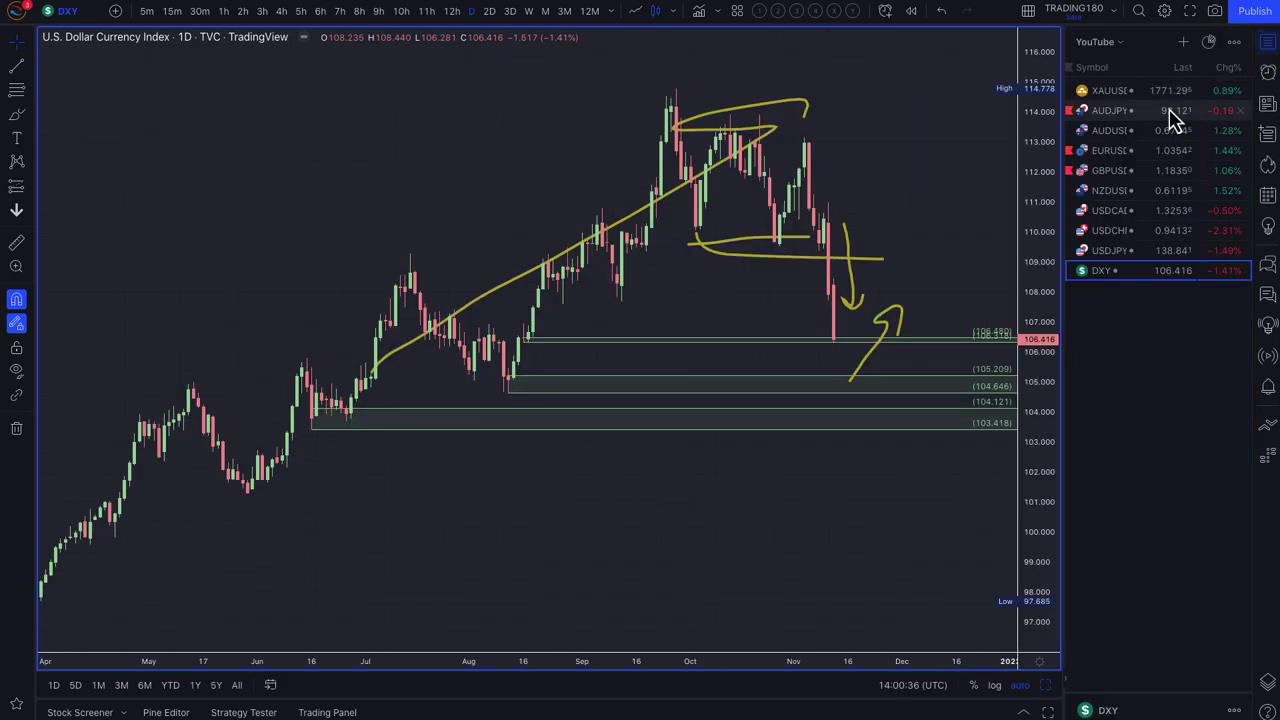
On the daily USDJPY chart, mark demand zones at 137.142–135.807, 133.515–130.396 and 130.162–129.511 from the August and June 2022 lows.
left_click(1118, 252)
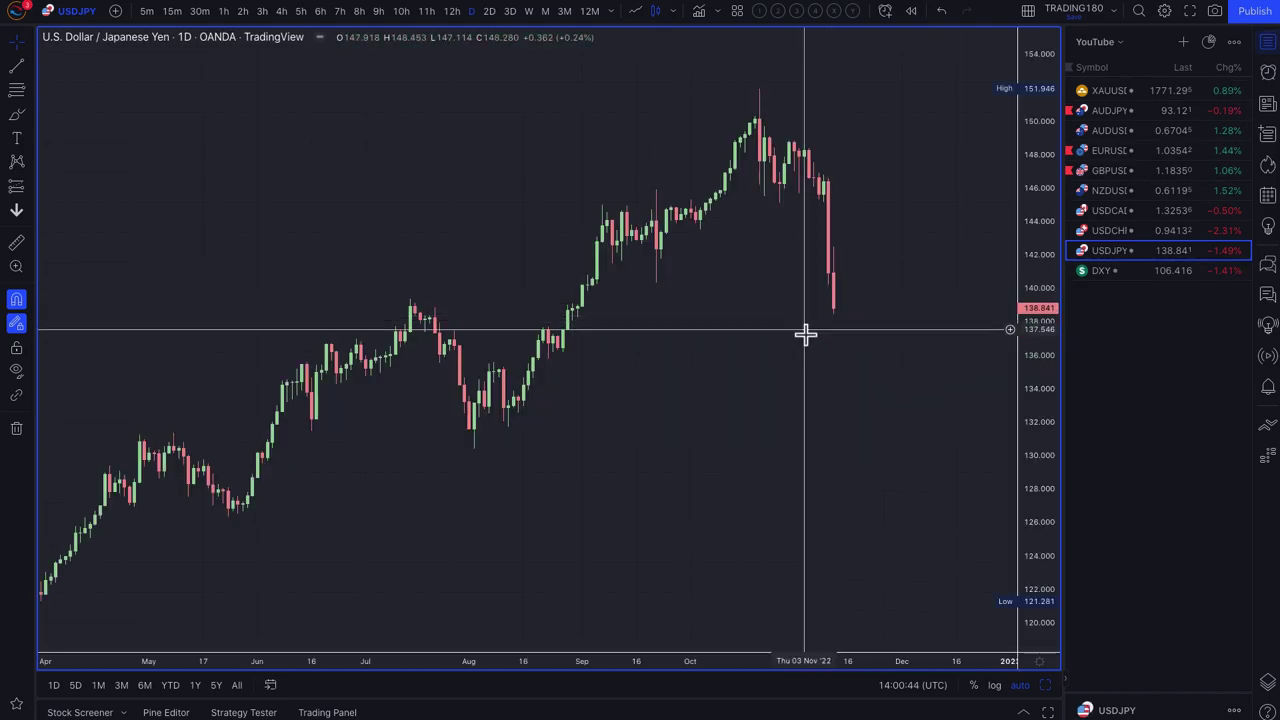
scroll(808, 338, "down", 2)
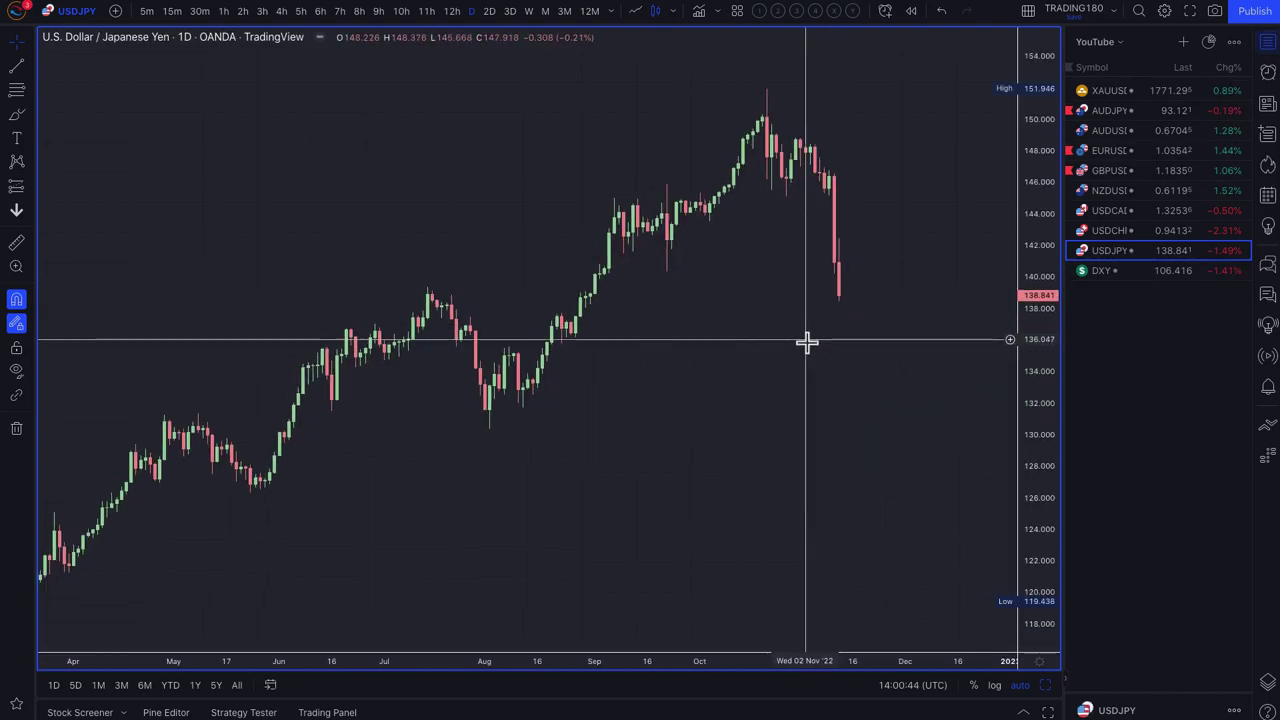
left_click(17, 92)
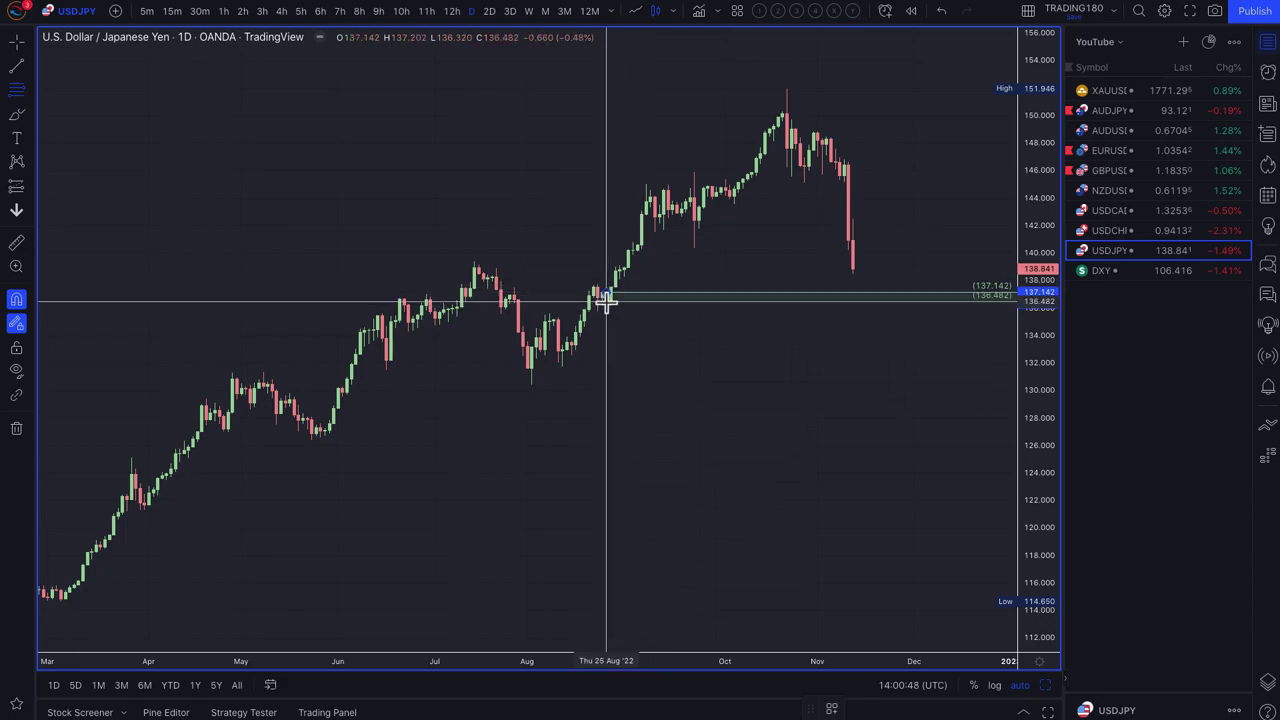
left_click(597, 310)
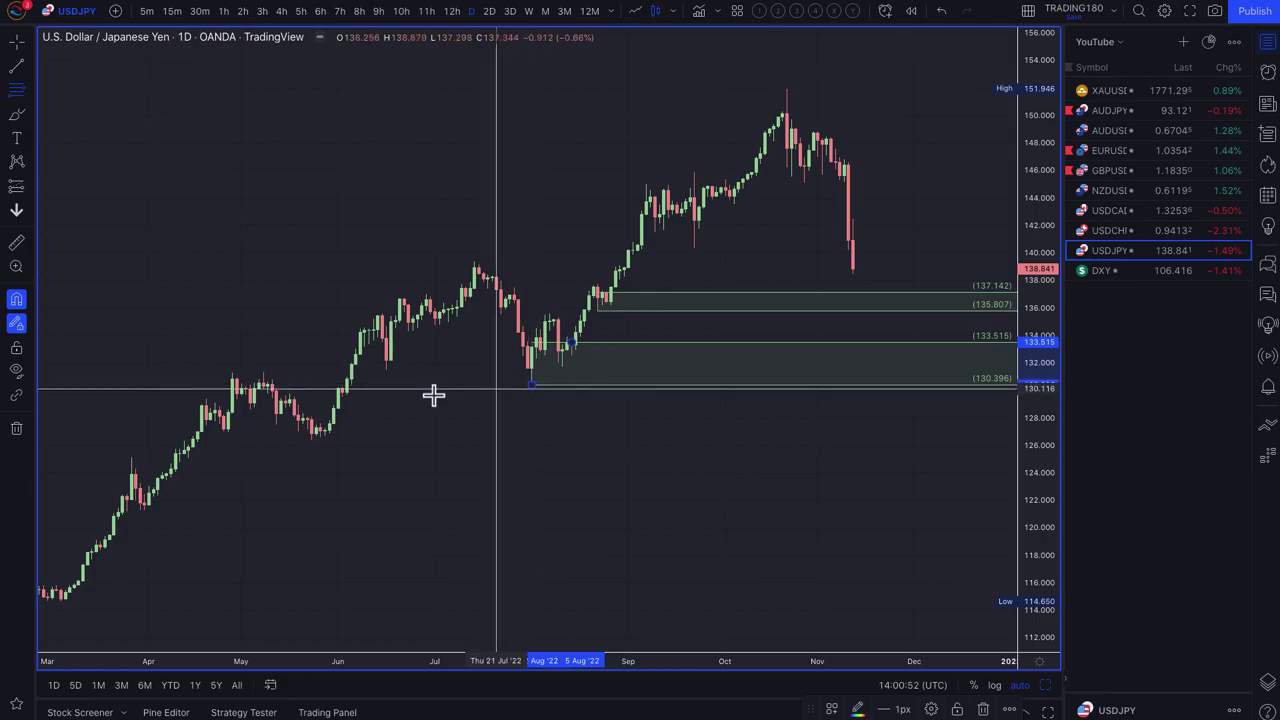
left_click(343, 388)
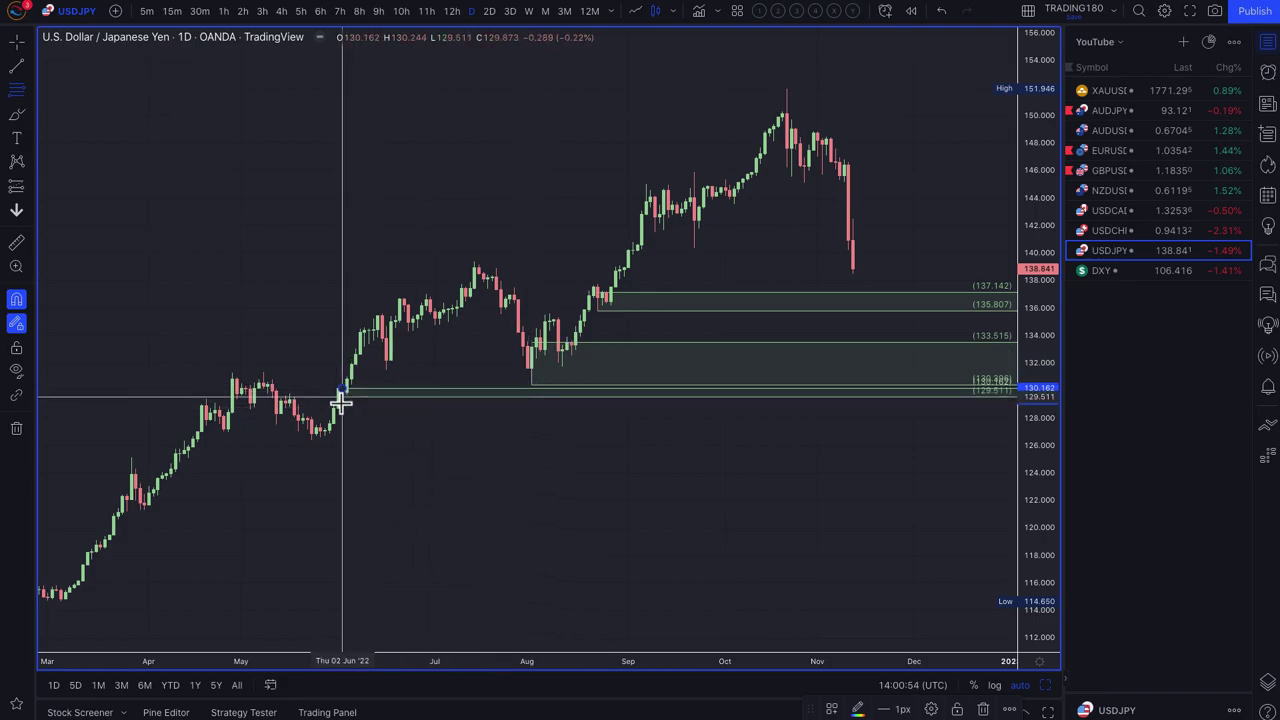
left_click(348, 412)
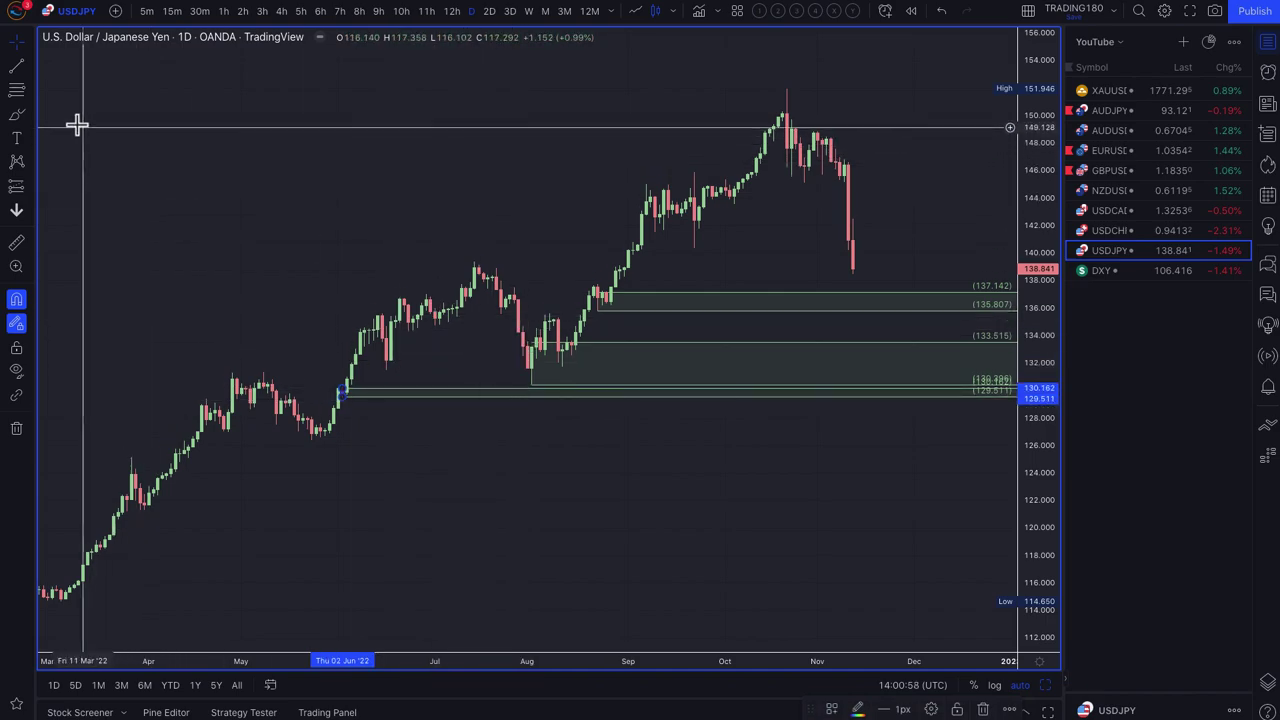
left_click(909, 200)
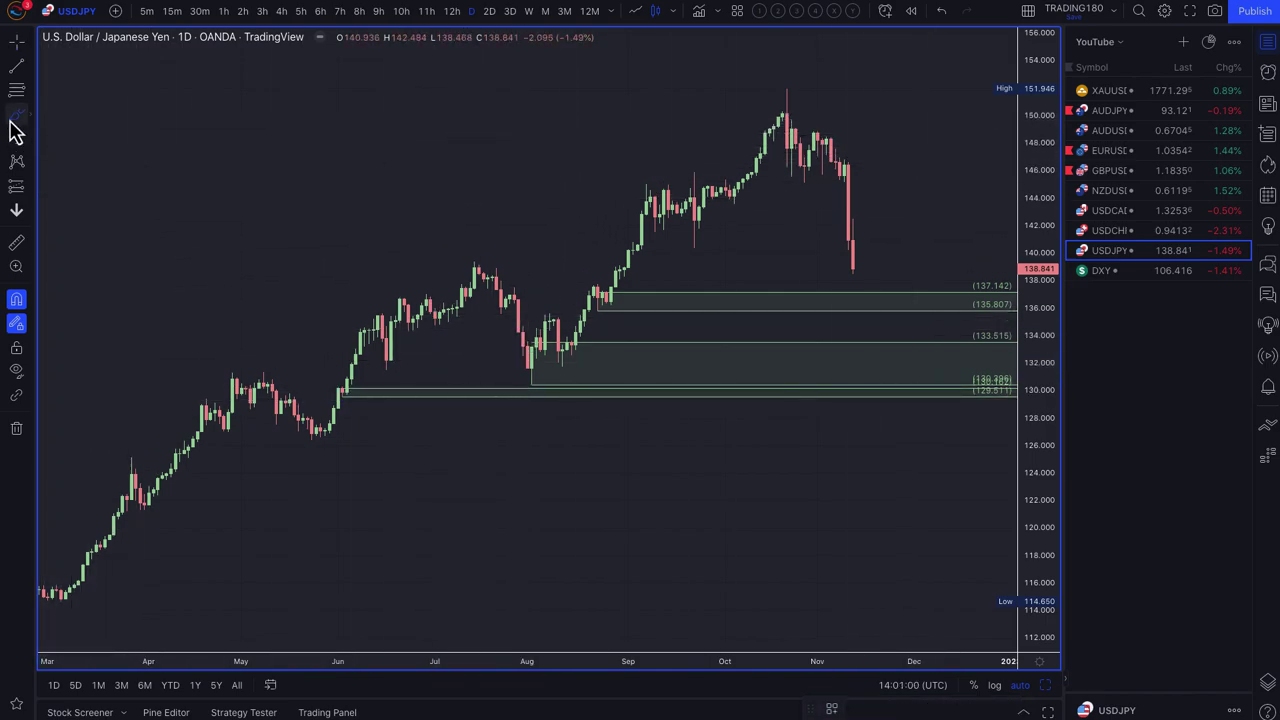
Mark USDJPY supply zones at 146.798–145.636 and 151.946–147.918 near the October–November highs, using the 1. SUPPLY template.
left_click(845, 160)
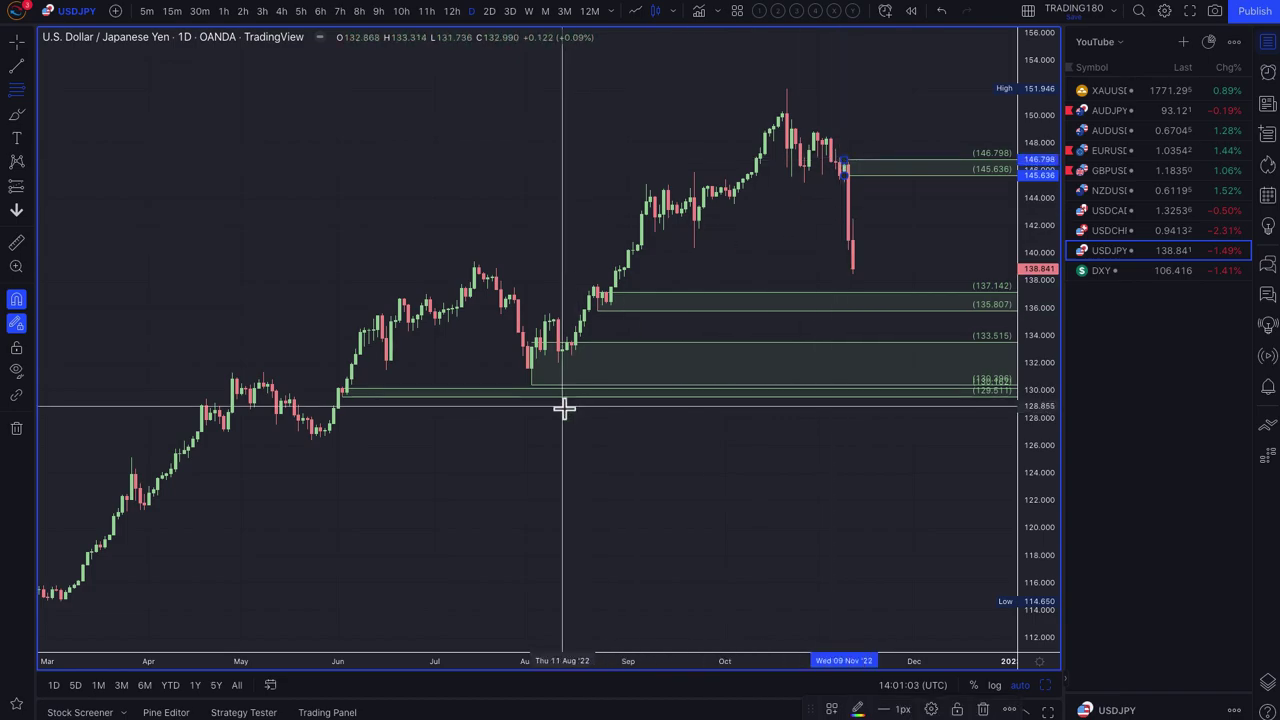
left_click(831, 709)
left_click(870, 352)
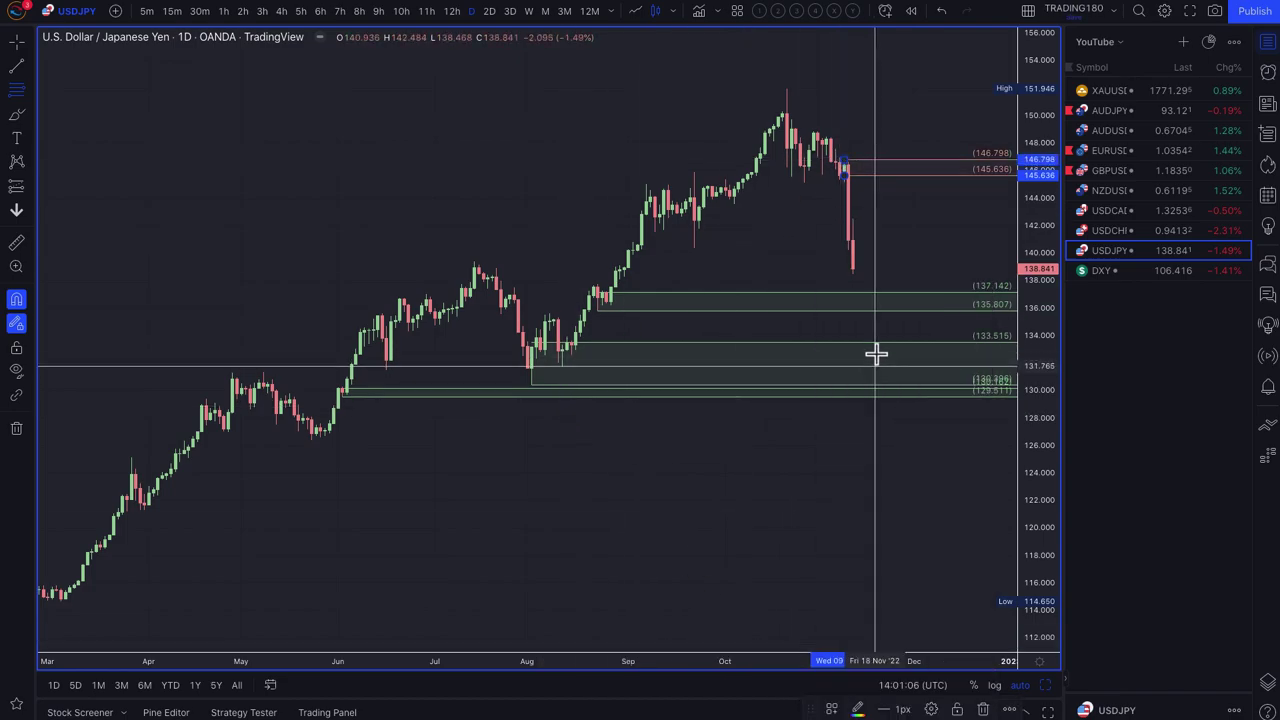
left_click_drag(820, 143, 786, 90)
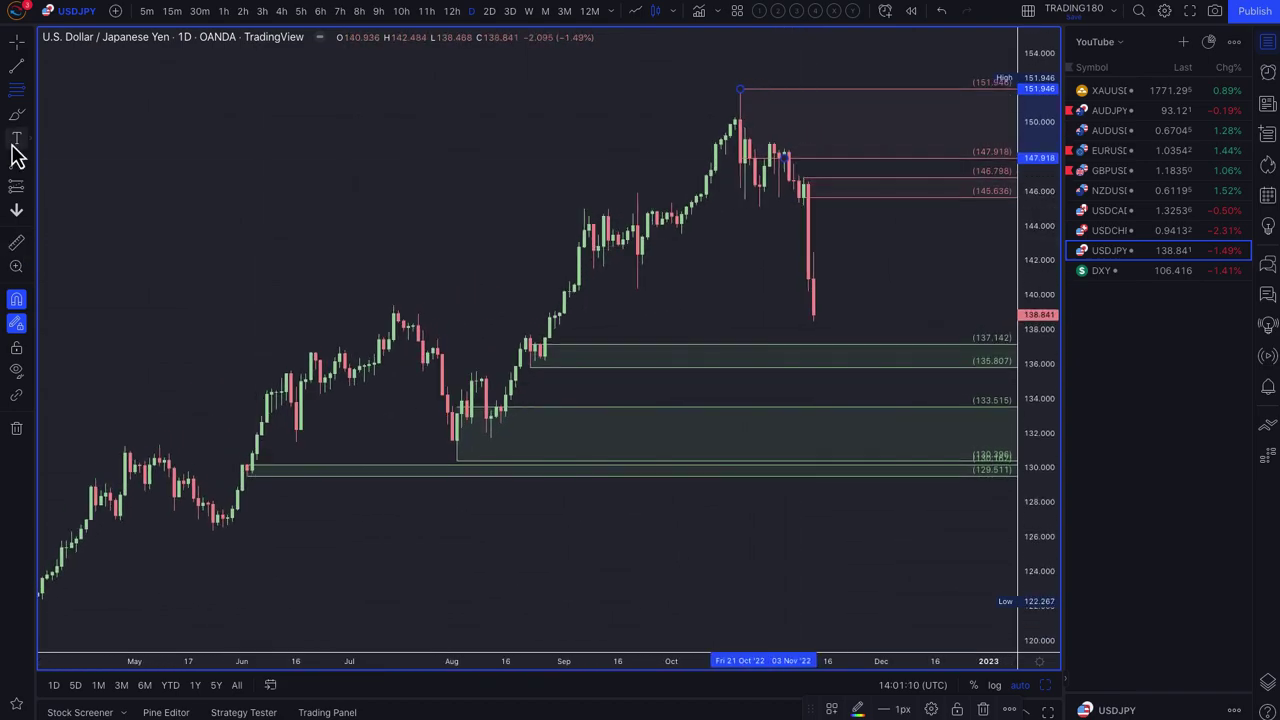
Brush a USDJPY path rising to about 146 and falling to about 140, plus a circle and upward arrow at the 137.142–135.807 zone.
mouse_move(813, 316)
left_mouse_down()
mouse_move(857, 188)
mouse_move(914, 280)
mouse_move(953, 265)
left_mouse_up()
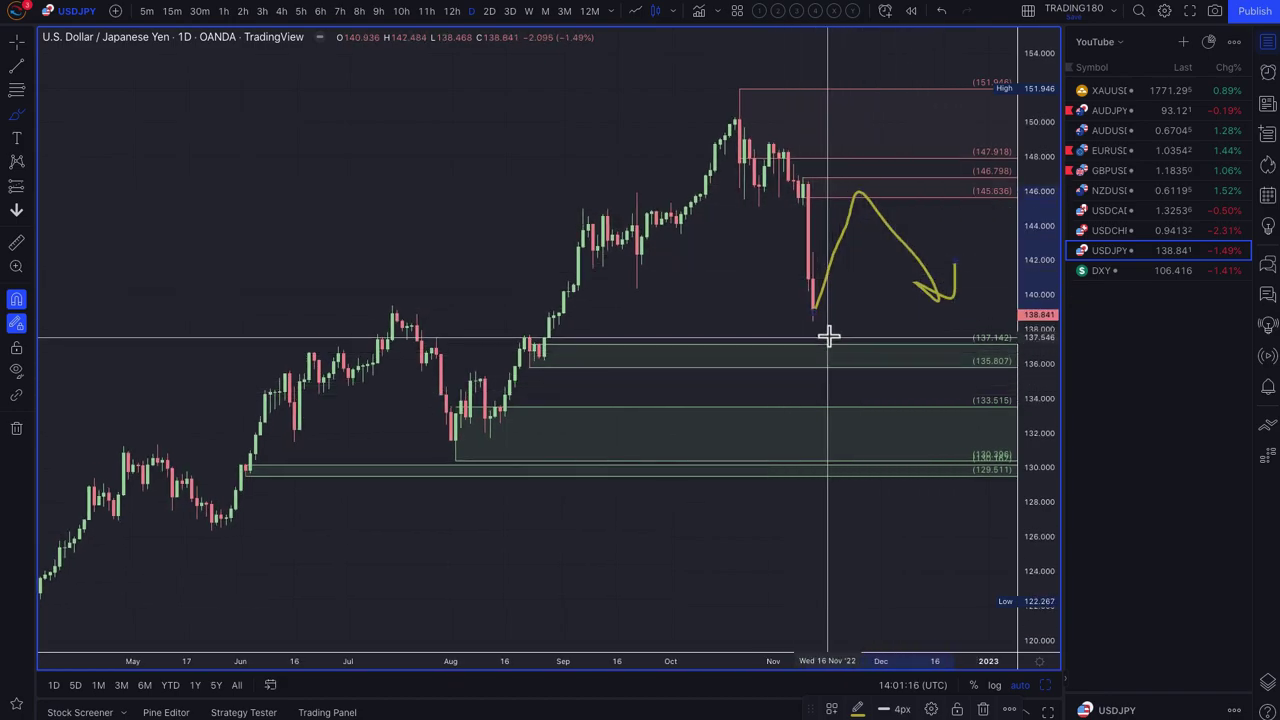
mouse_move(837, 346)
left_mouse_down()
mouse_move(860, 351)
mouse_move(846, 365)
mouse_move(903, 326)
mouse_move(903, 354)
left_mouse_up()
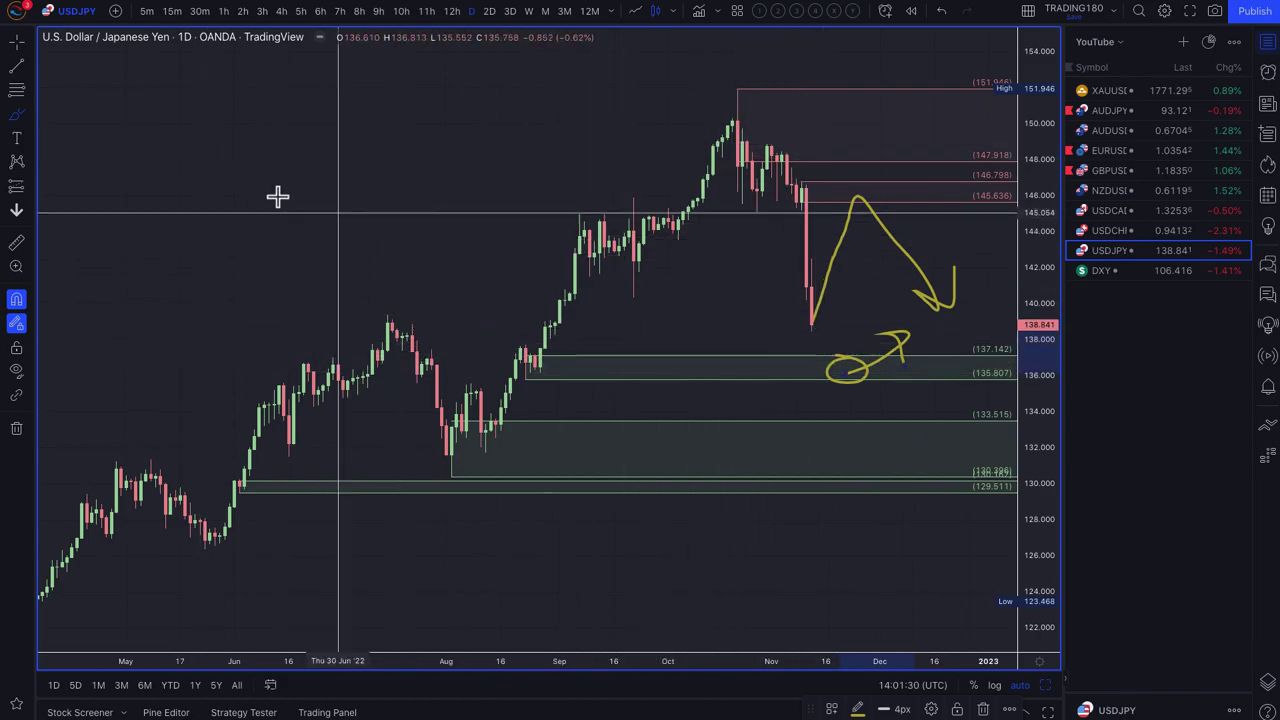
On the daily USDCHF chart, mark a supply zone between 1.01482 and 1.00324 at the October–November highs.
left_click(1108, 232)
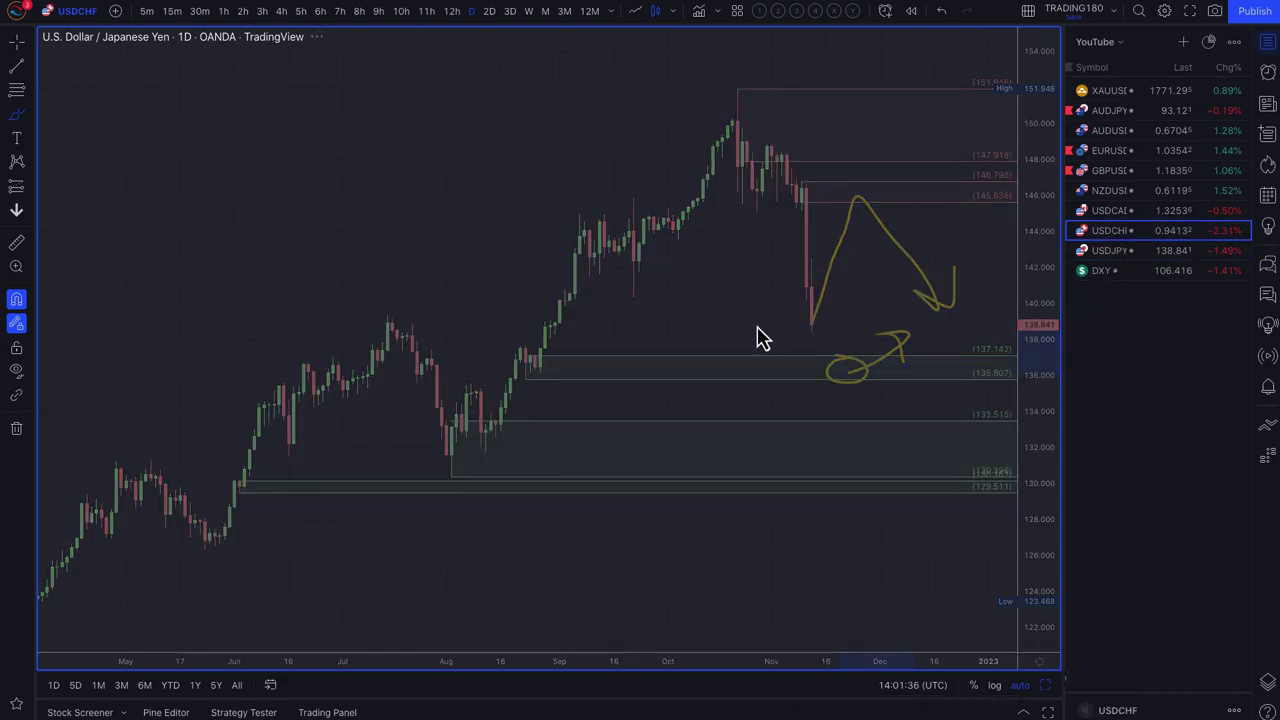
scroll(777, 411, "down", 3)
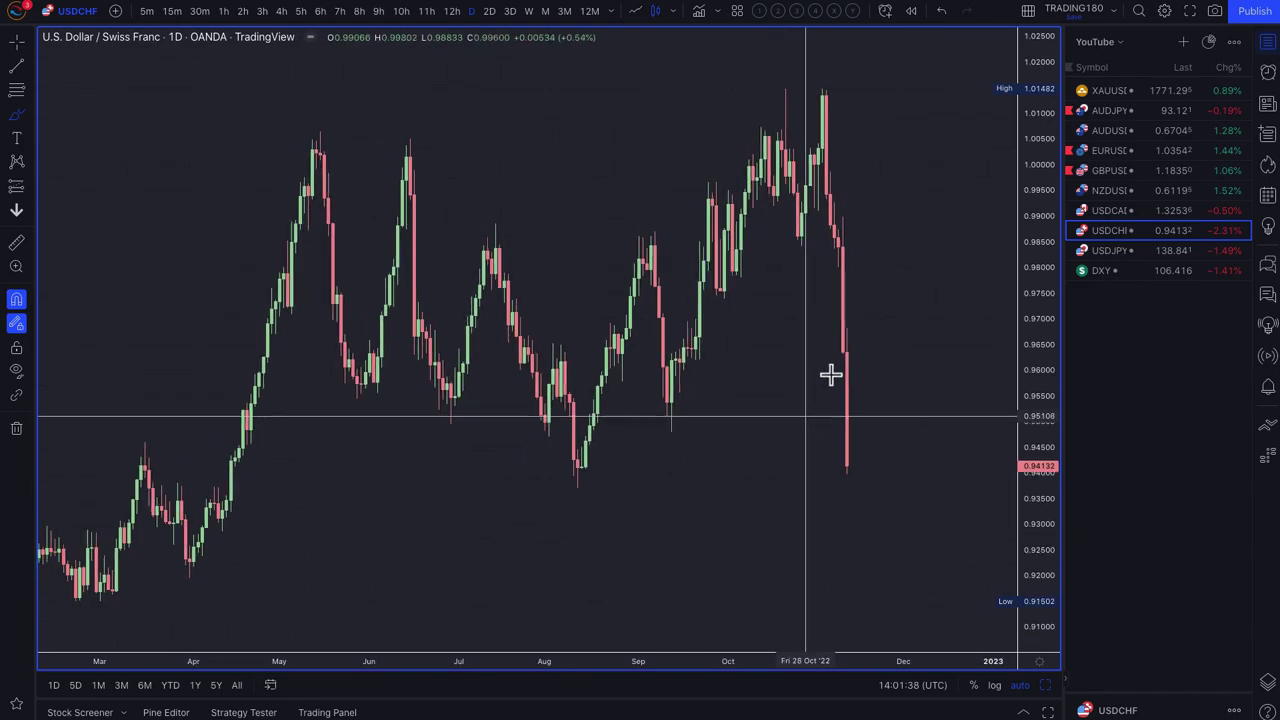
scroll(737, 331, "down", 2)
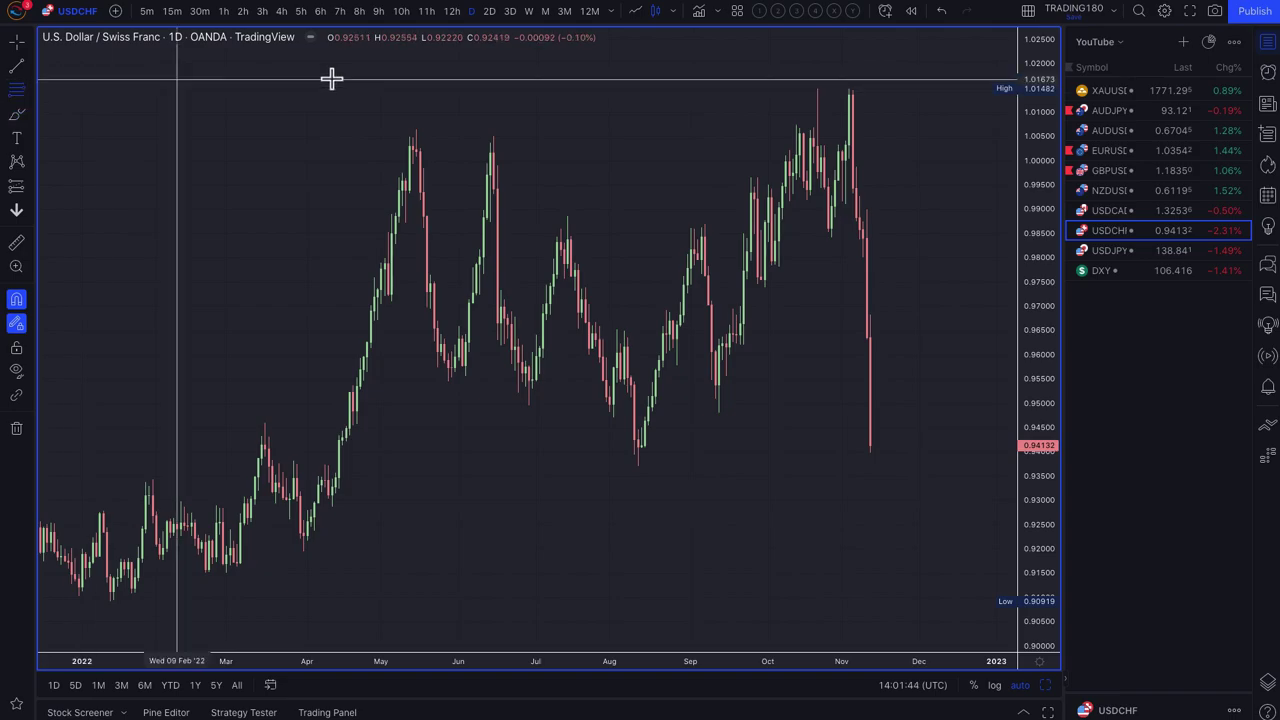
left_click(796, 127)
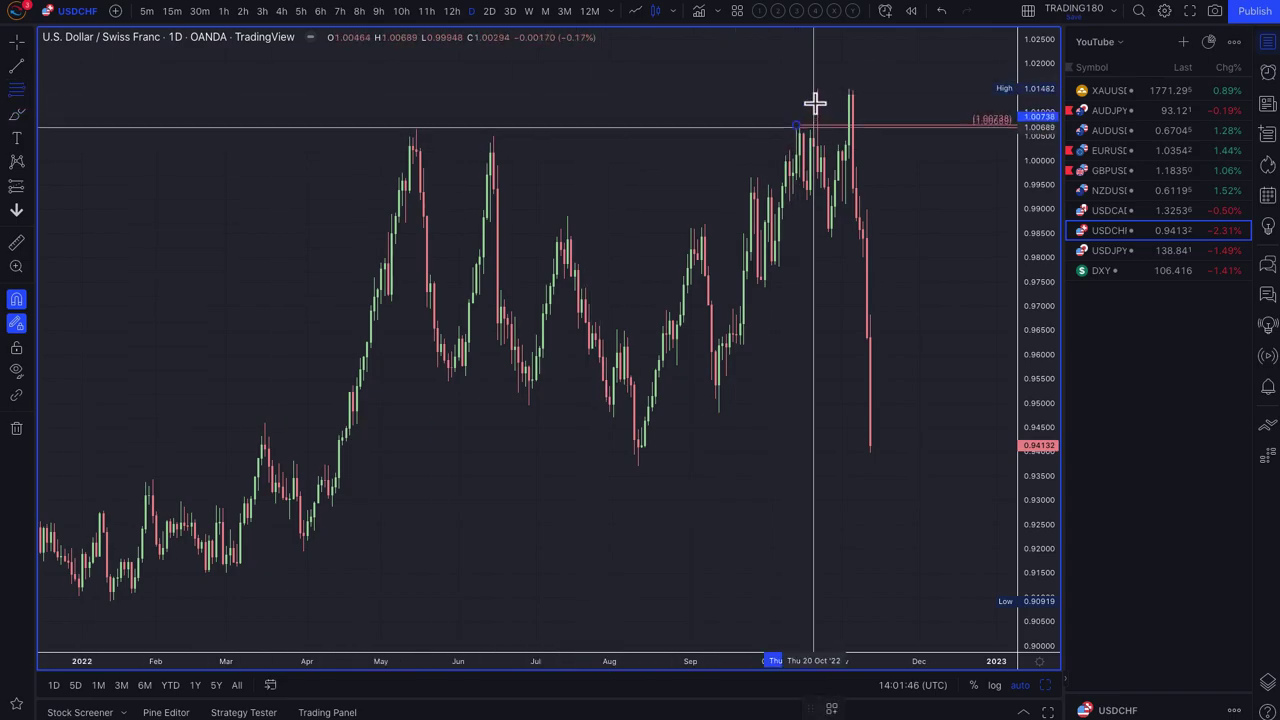
left_click(817, 90)
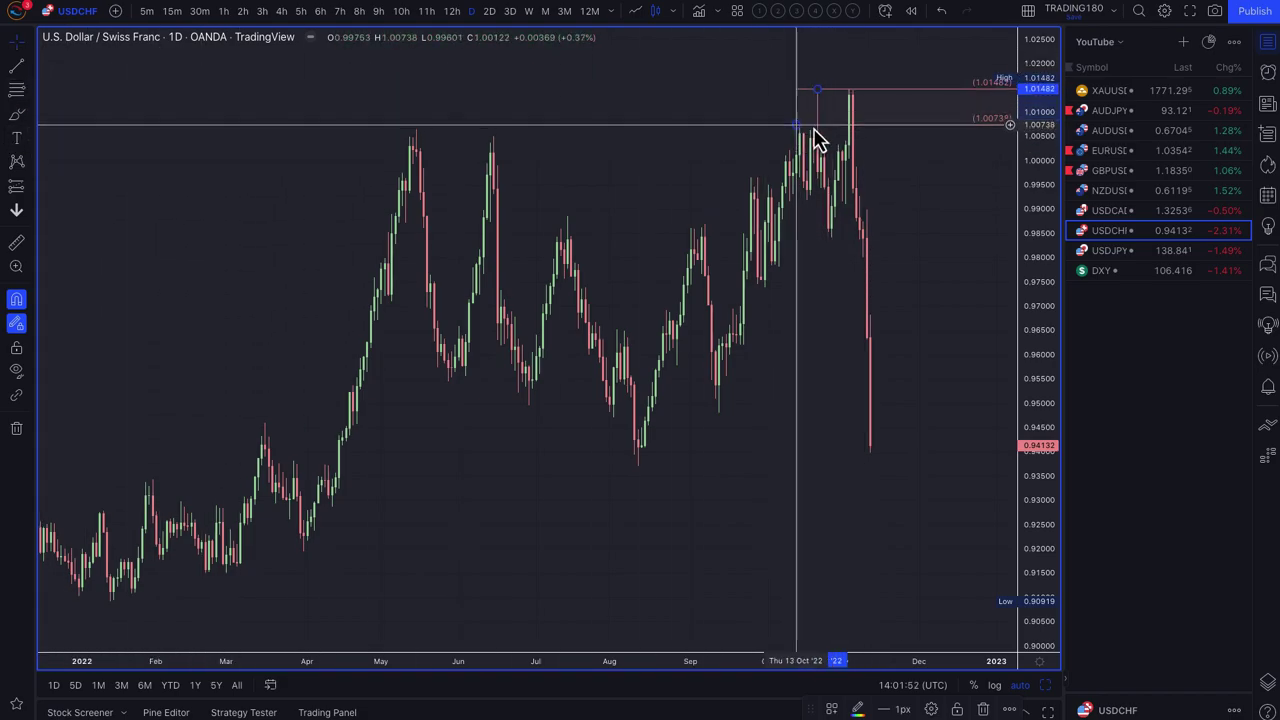
left_click(850, 144)
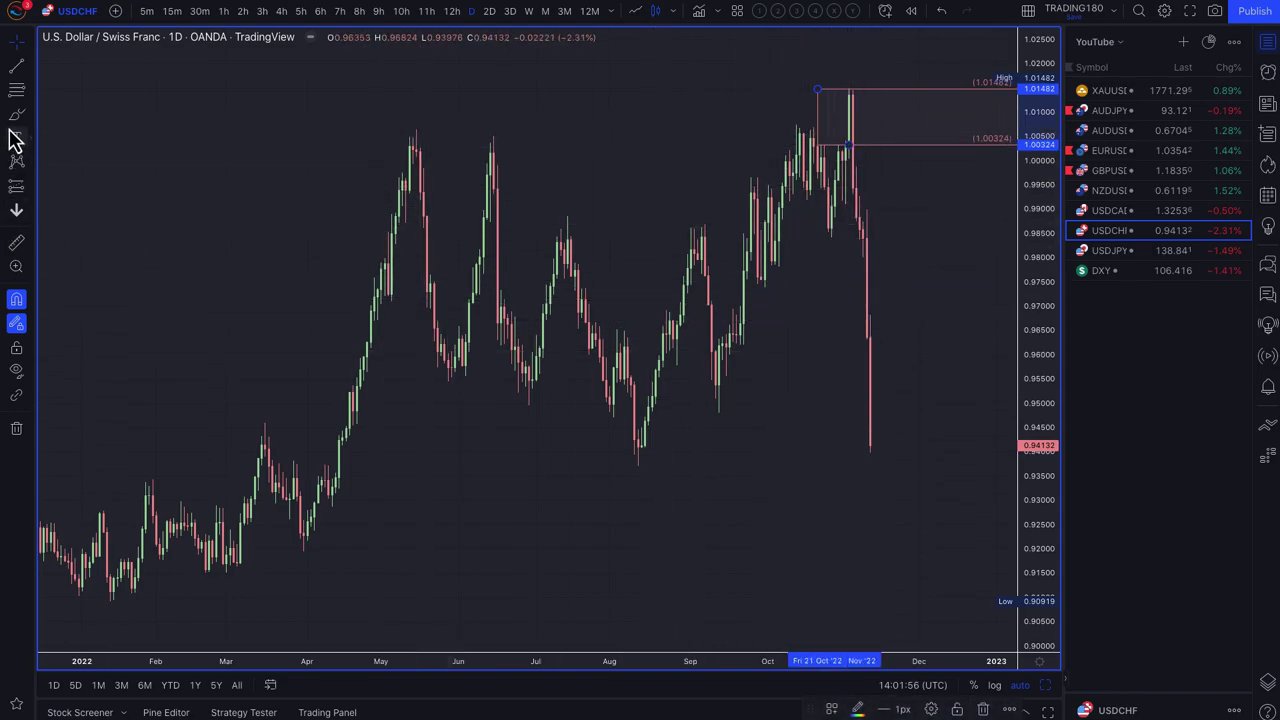
left_click(866, 531)
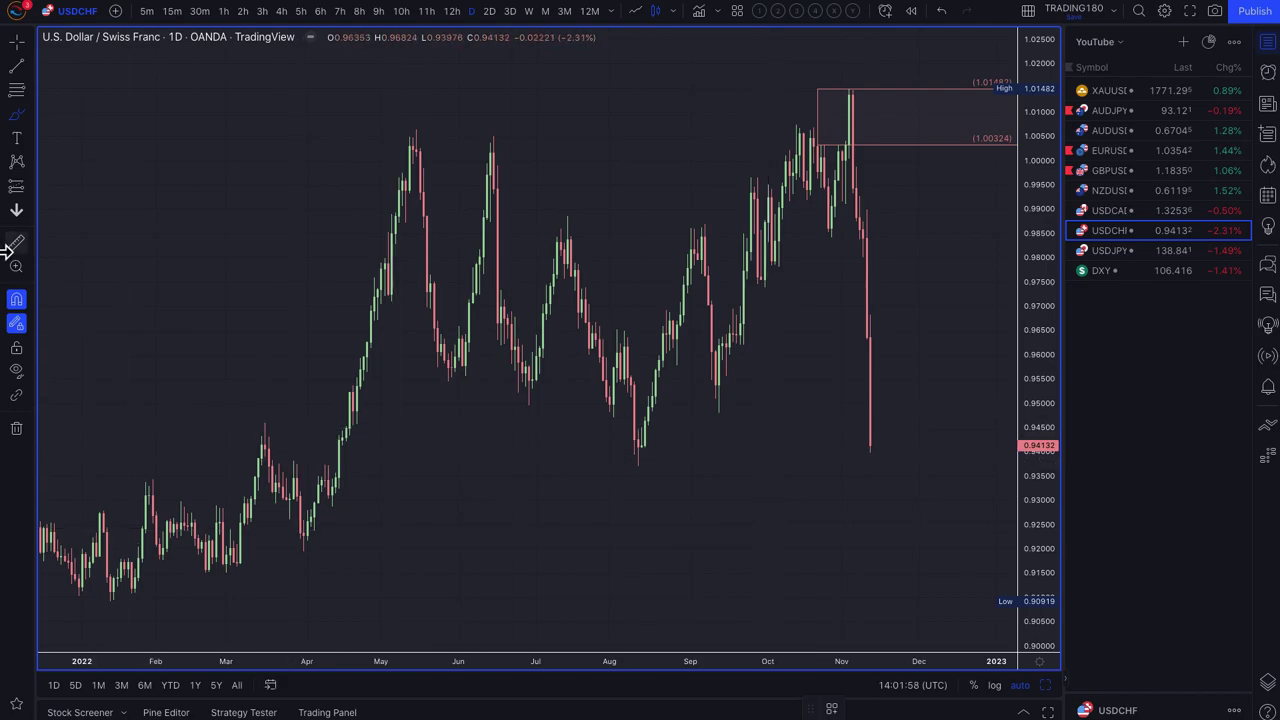
Mark a USDCHF zone from the August 2022 low between 0.94259 and 0.93708, and apply the 2. DEMAND template.
left_click(16, 92)
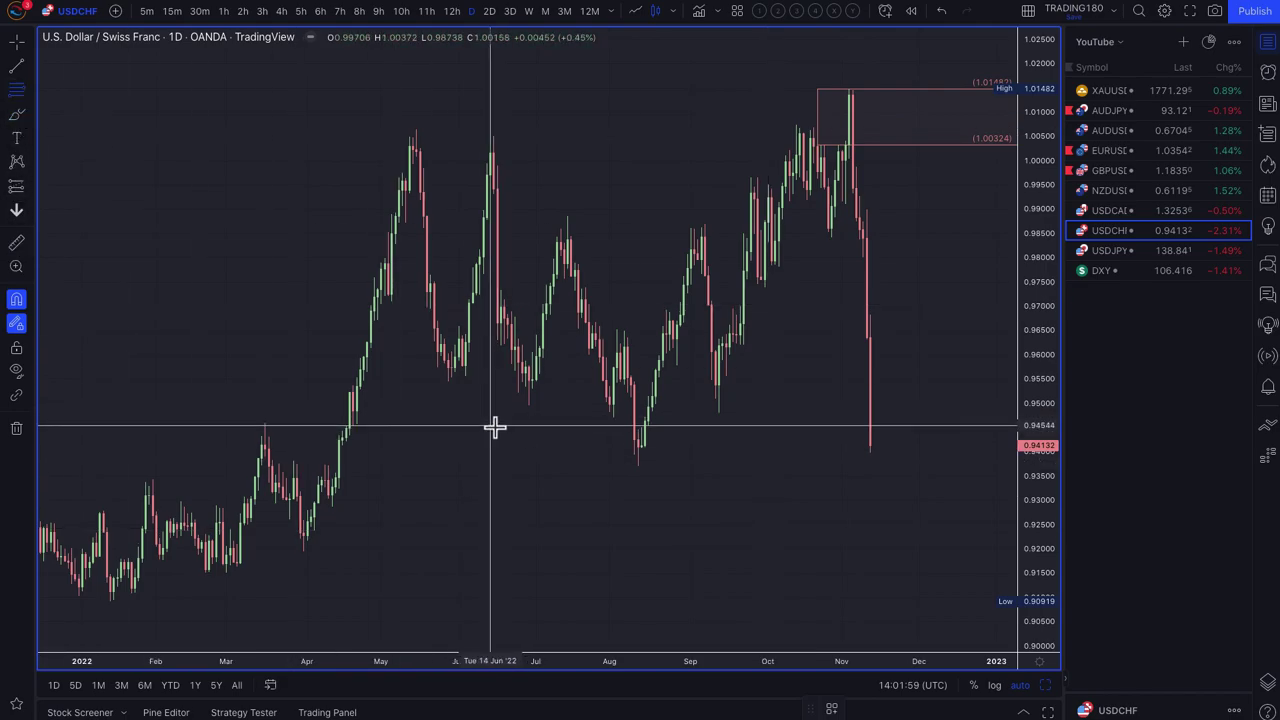
left_click(640, 440)
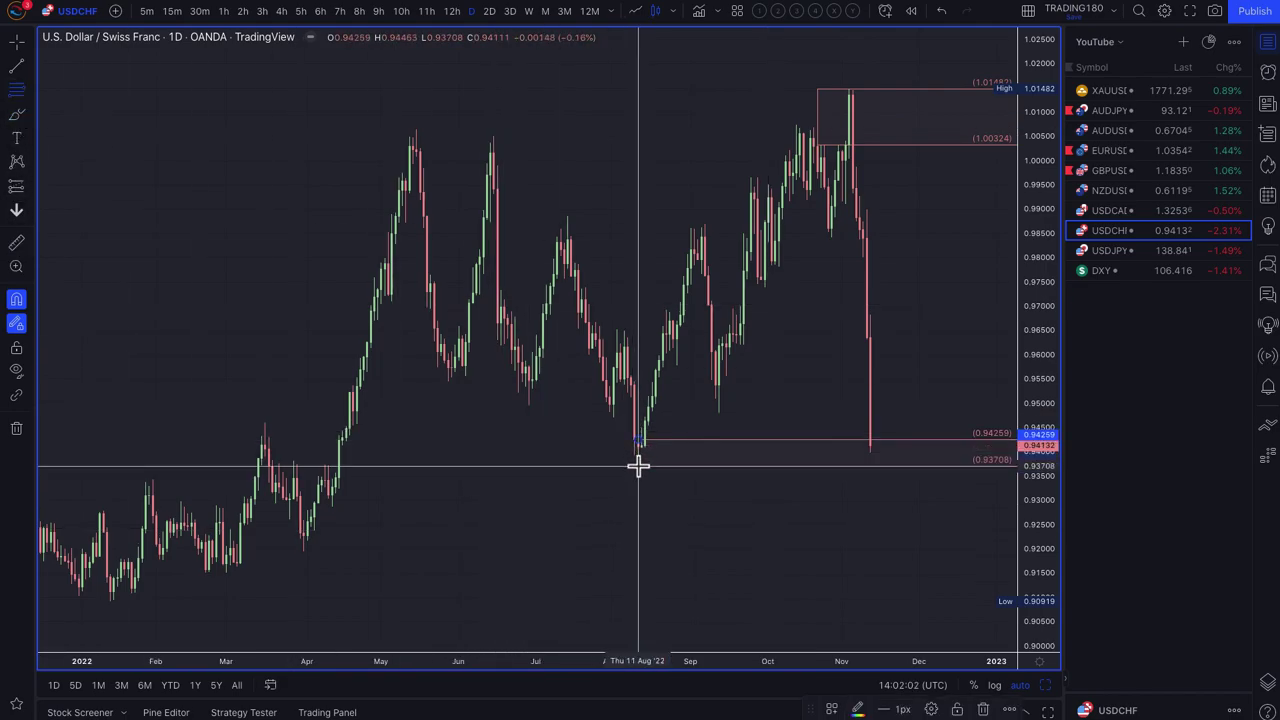
left_click(638, 465)
left_click(834, 710)
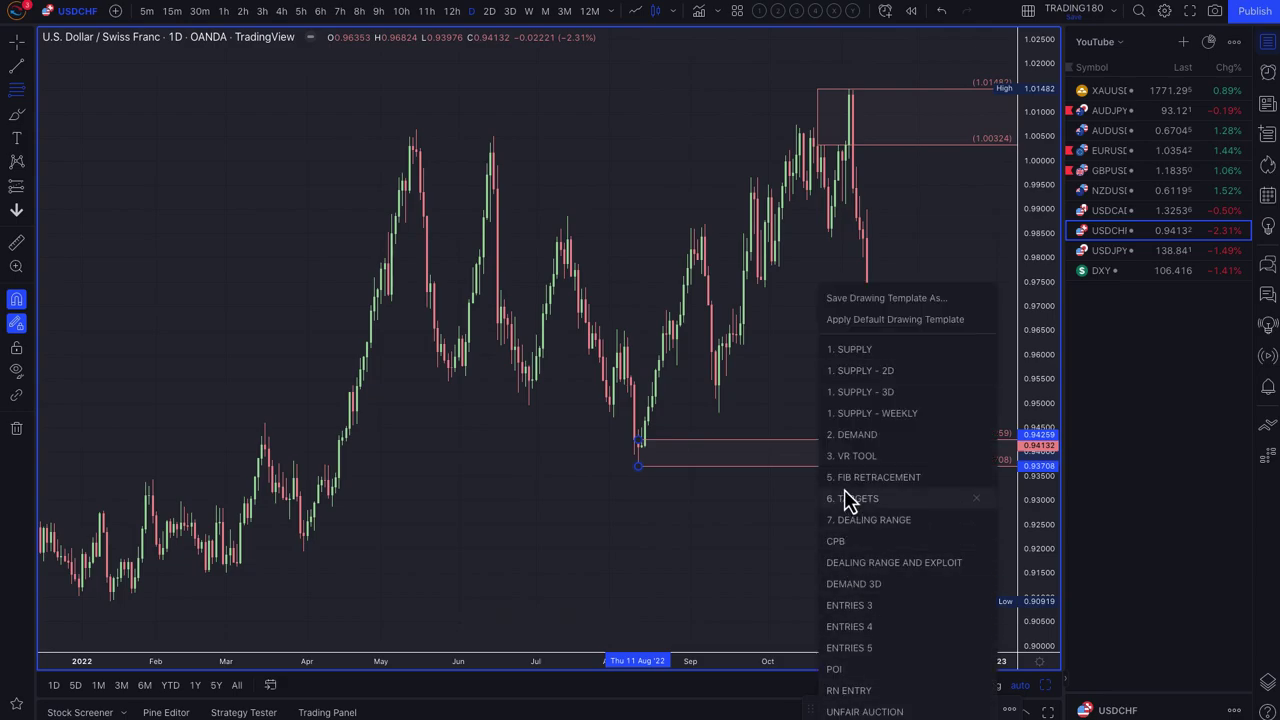
left_click(856, 434)
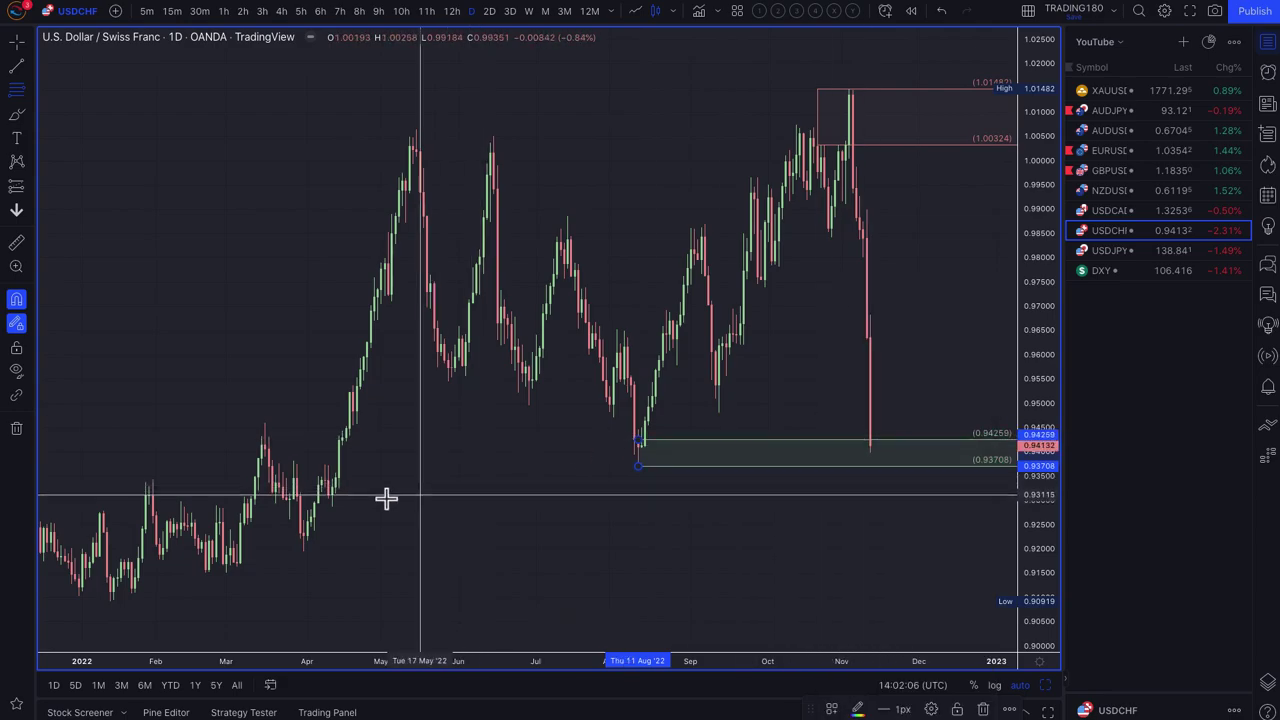
Mark two lower USDCHF demand zones at 0.93414–0.92868 and 0.92332–0.91950 from the late March and April 2022 lows.
left_click(328, 481)
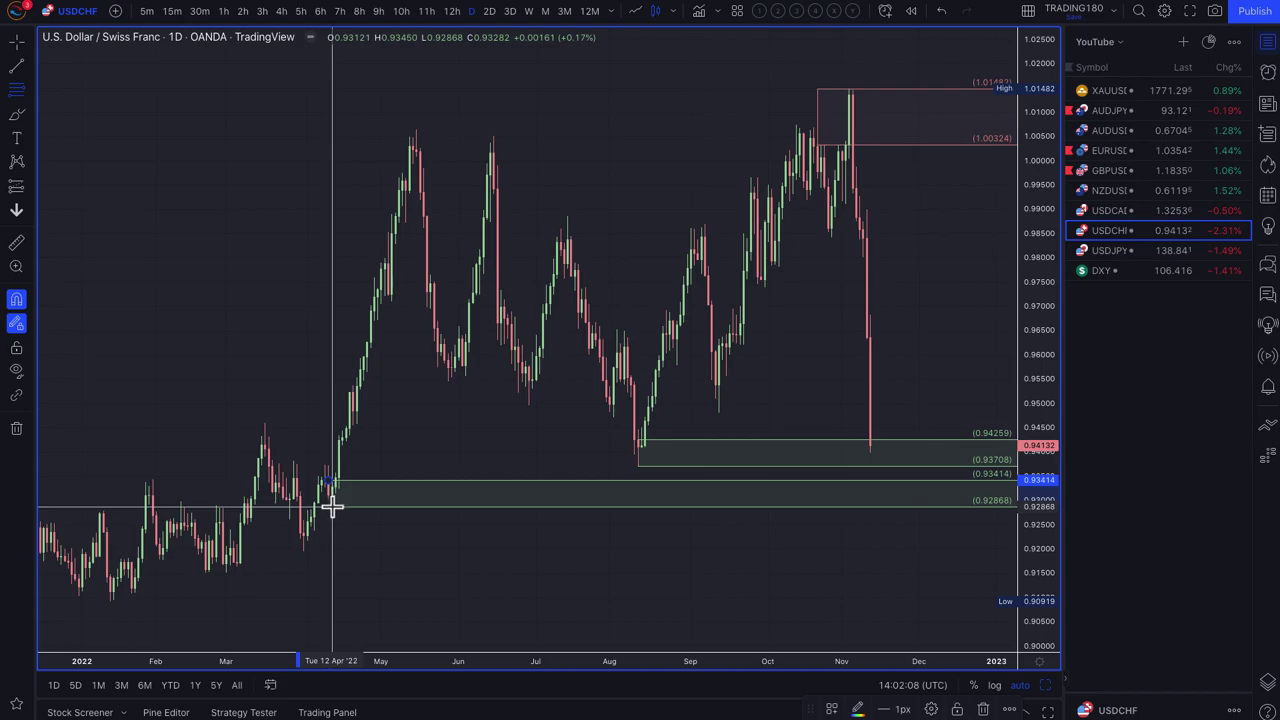
left_click(304, 532)
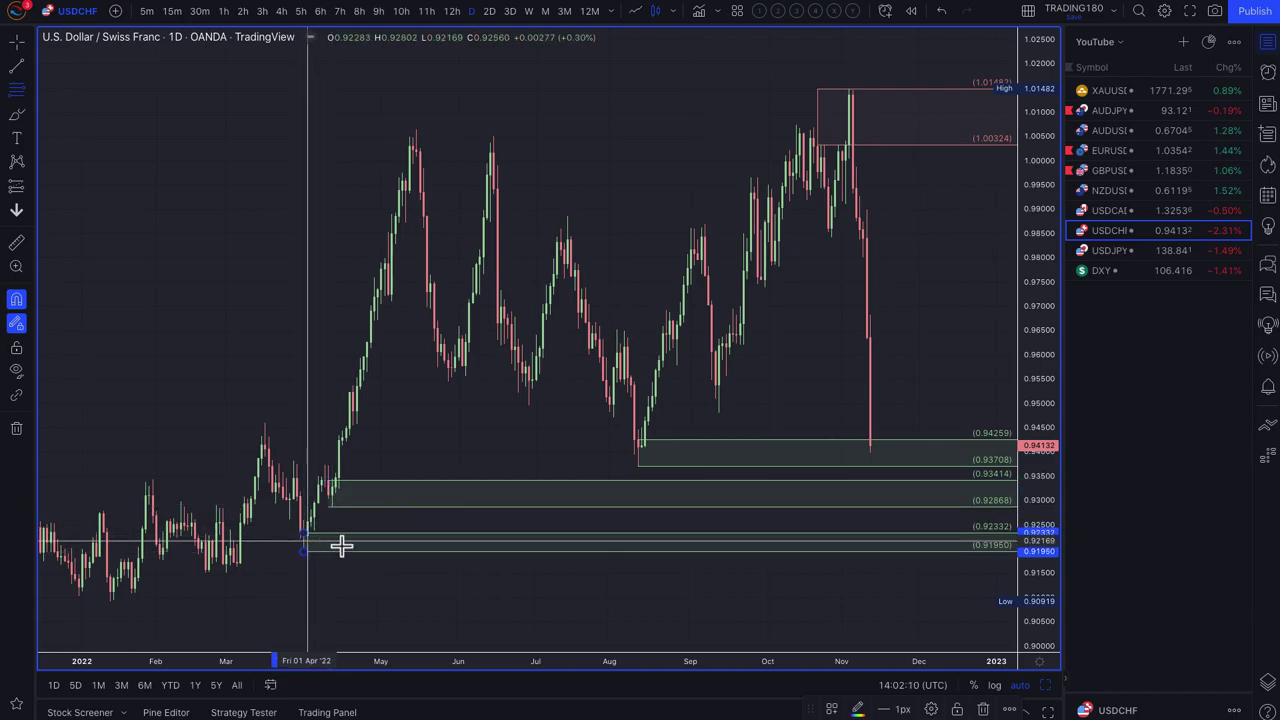
left_click(341, 545)
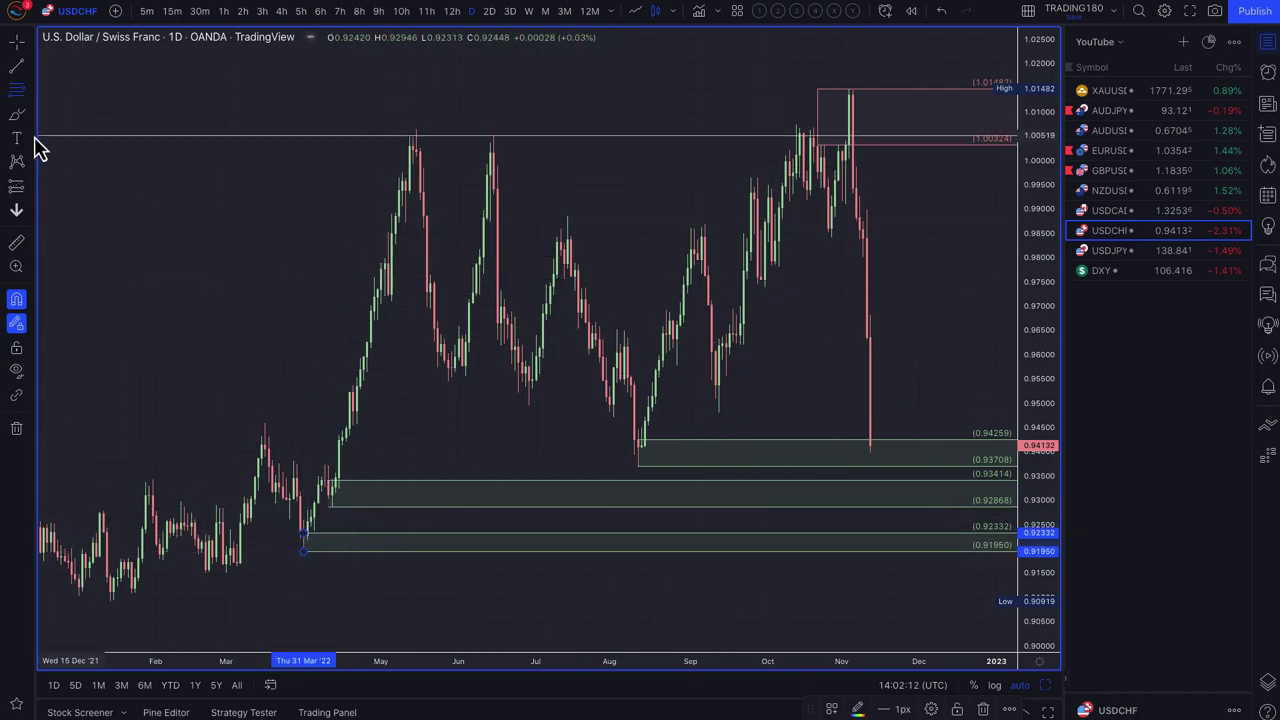
left_click(914, 349)
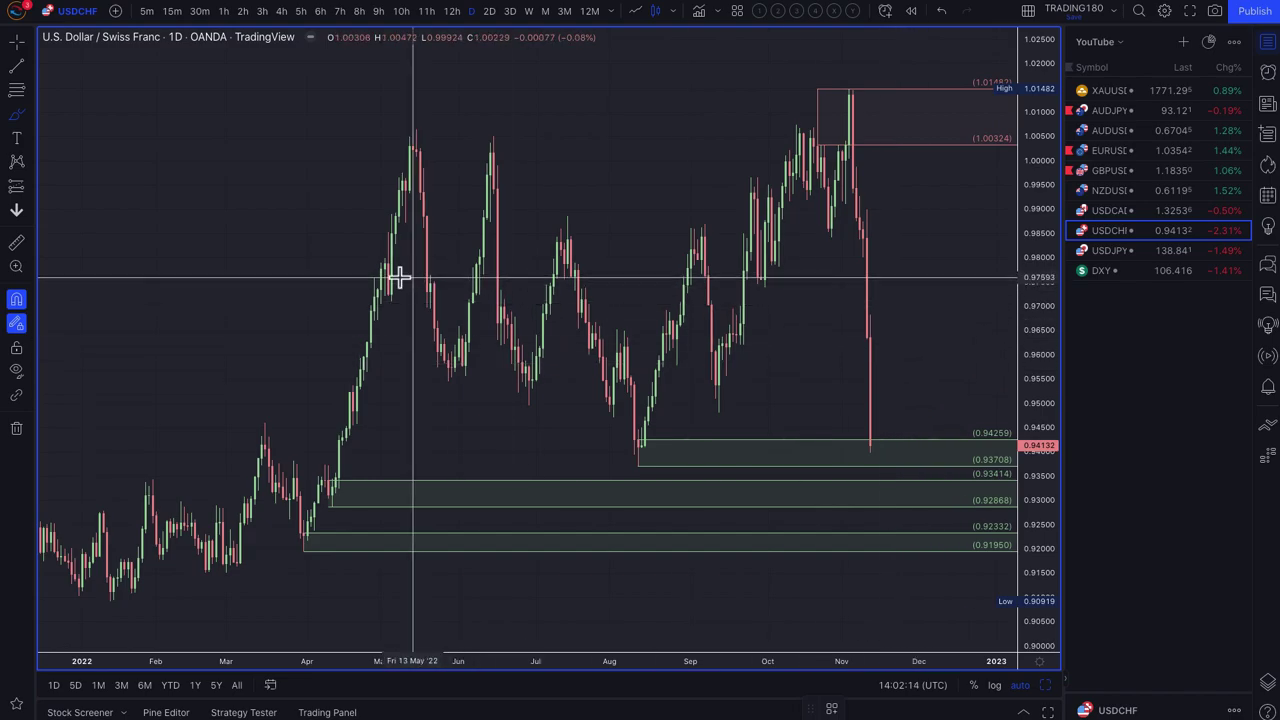
Mark a second USDCHF zone at the 10 November candle between 0.98995 and 0.98399, and style it with a supply template.
left_click(17, 91)
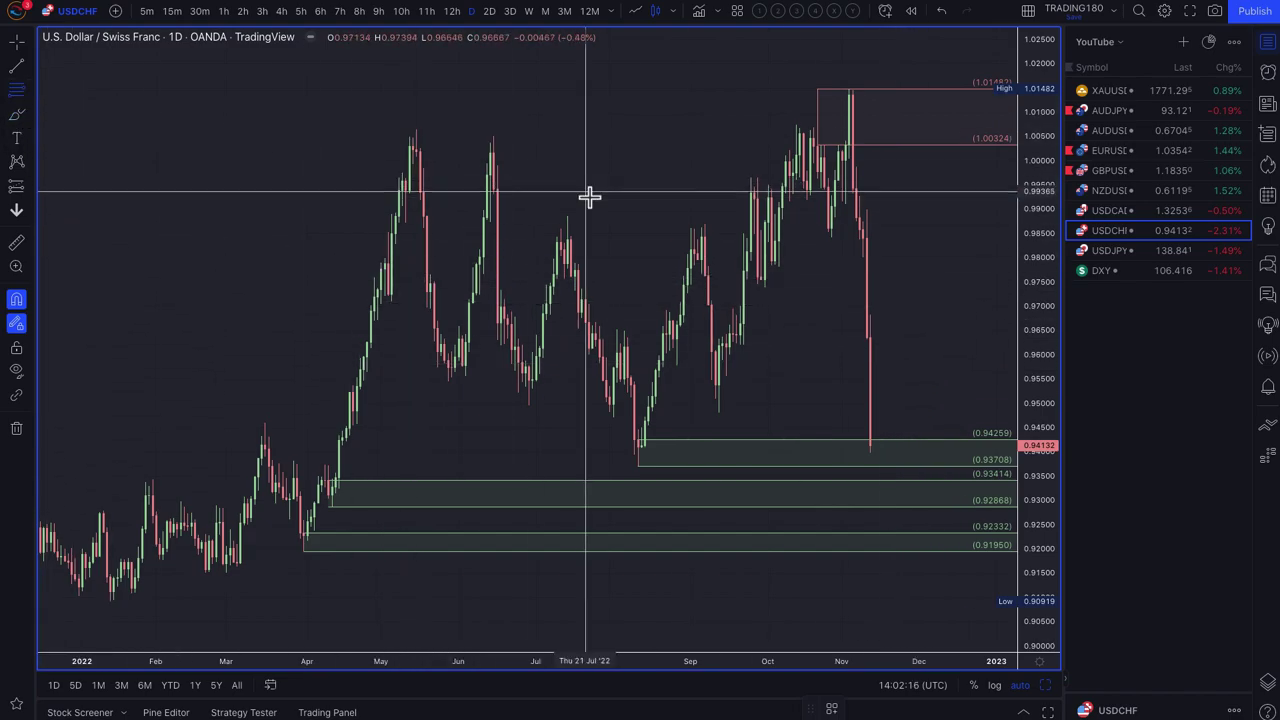
left_click(866, 238)
left_click(864, 211)
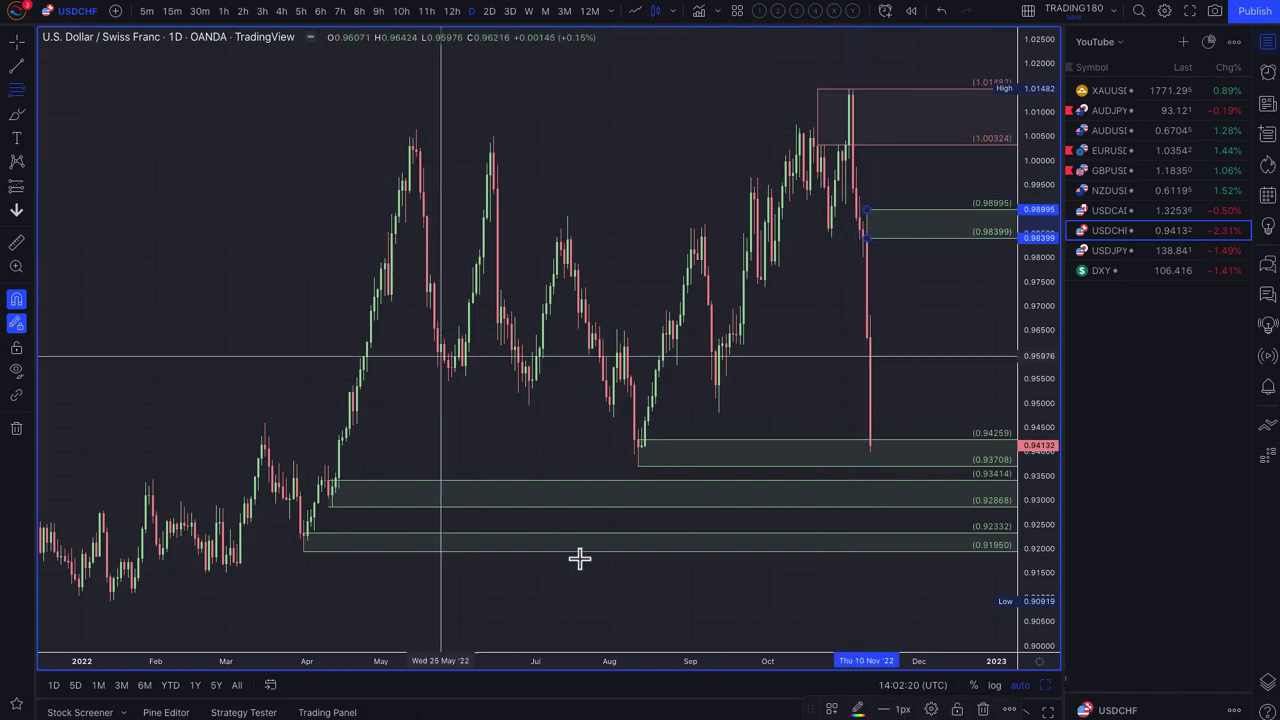
left_click(831, 709)
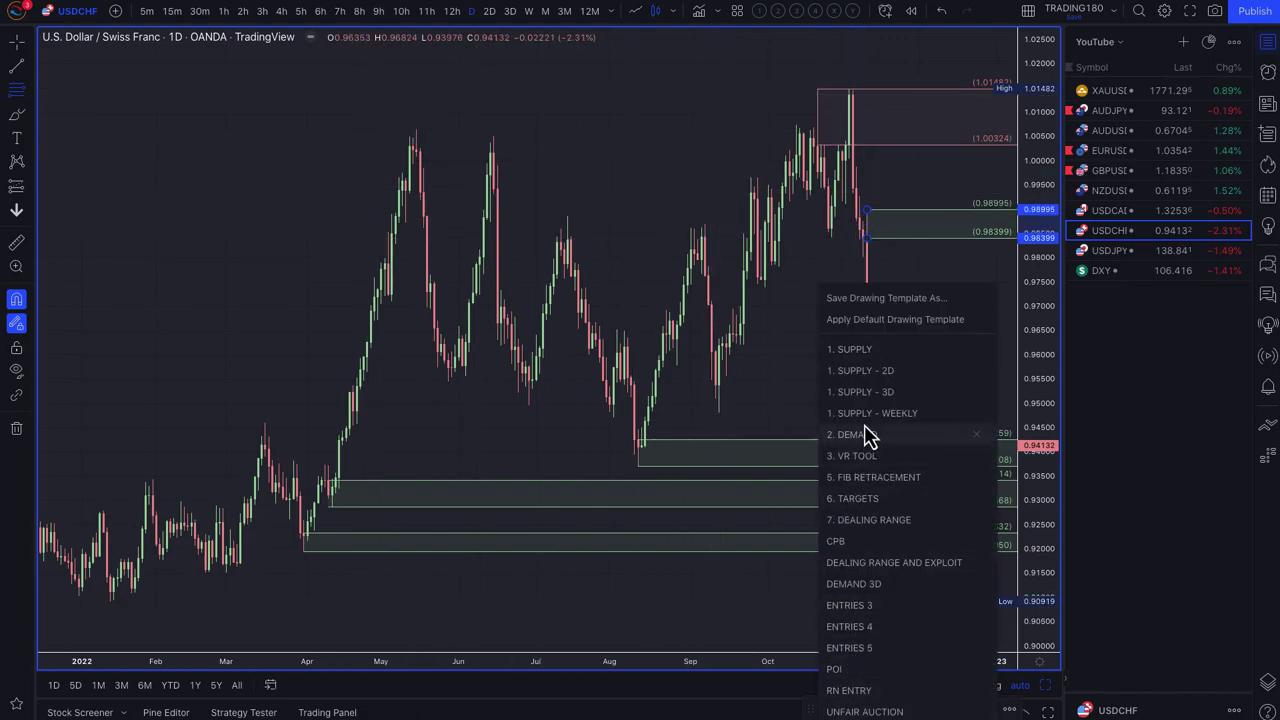
left_click(866, 366)
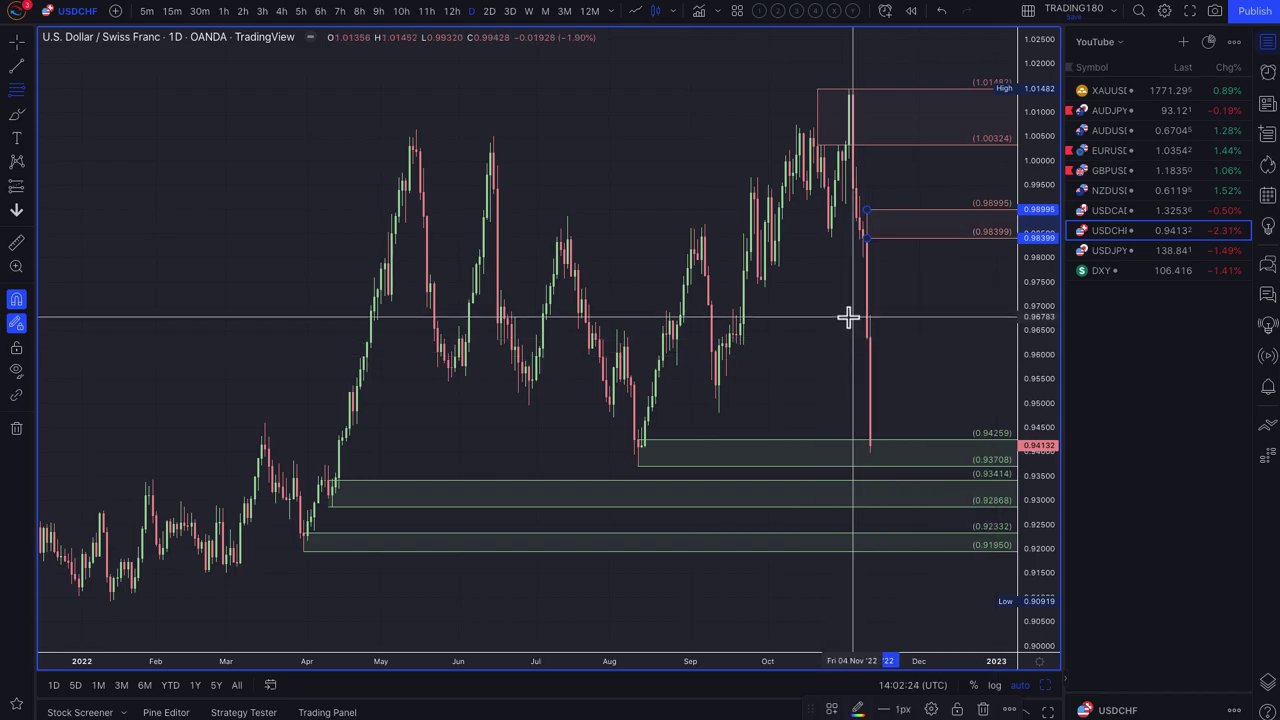
Brush a circle around the latest USDCHF low and an upward arrow from each of the three demand zones.
scroll(881, 278, "down", 1)
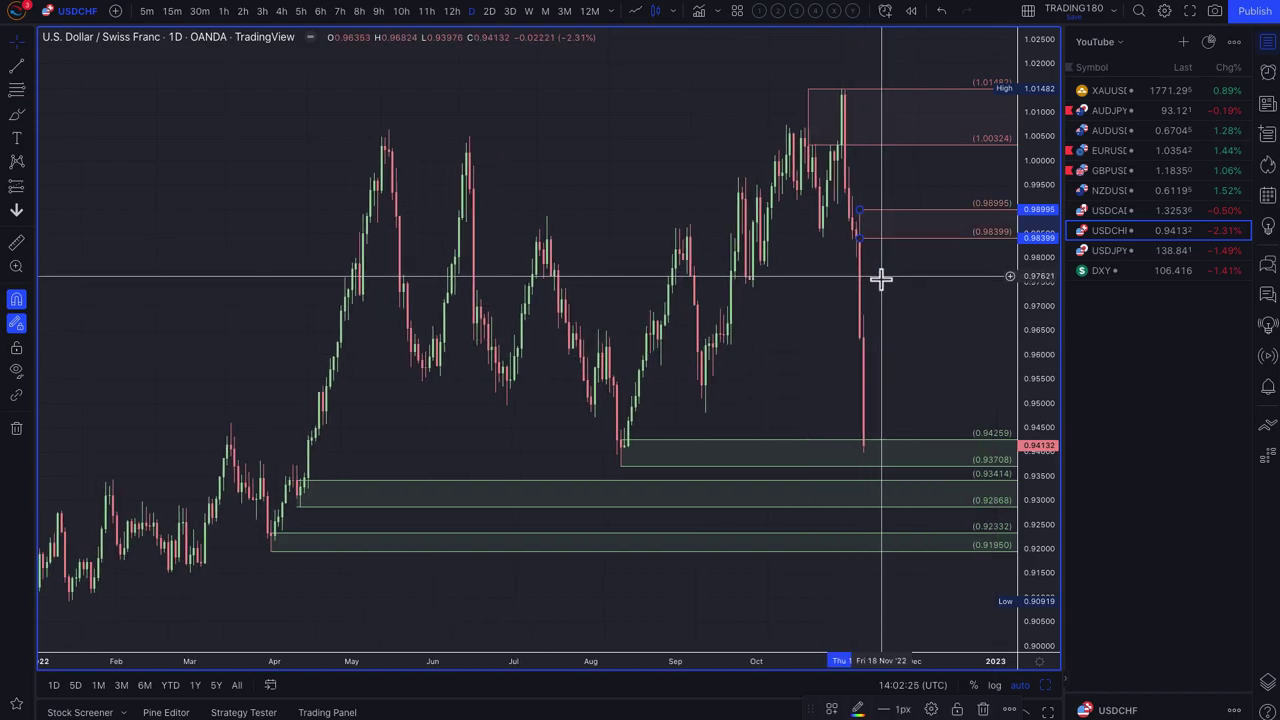
left_click(16, 113)
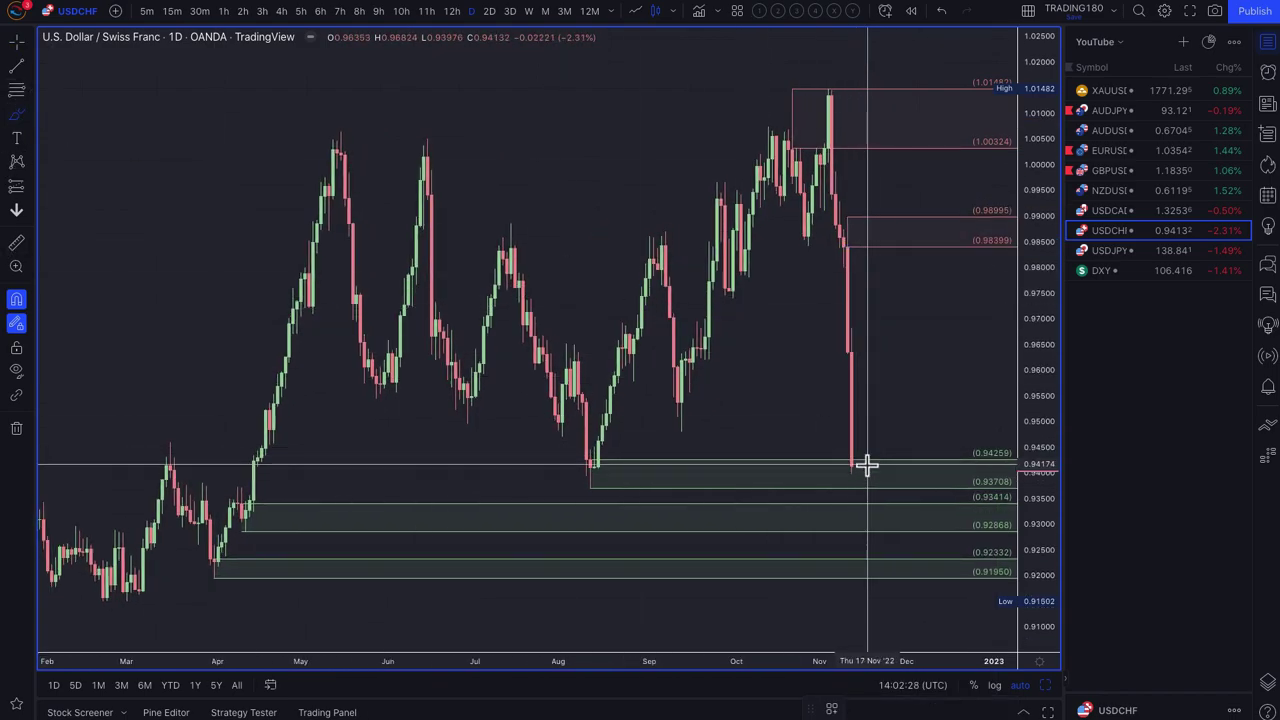
mouse_move(866, 463)
left_mouse_down()
mouse_move(855, 482)
mouse_move(866, 470)
mouse_move(850, 468)
mouse_move(930, 405)
left_mouse_up()
left_click_drag(856, 520, 930, 487)
left_click_drag(872, 566, 908, 548)
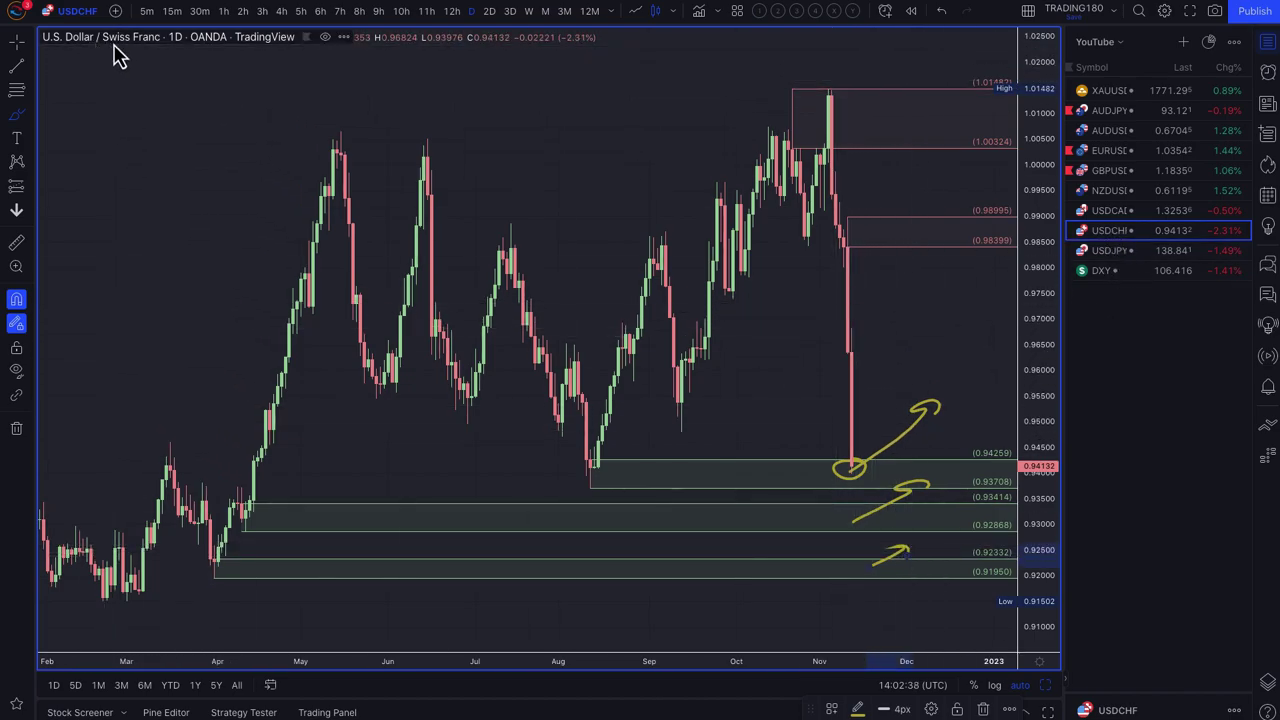
Open the USDCAD daily chart and try to mark a zone at the January 2022 low between 1.25544 and 1.24988.
left_click(1110, 212)
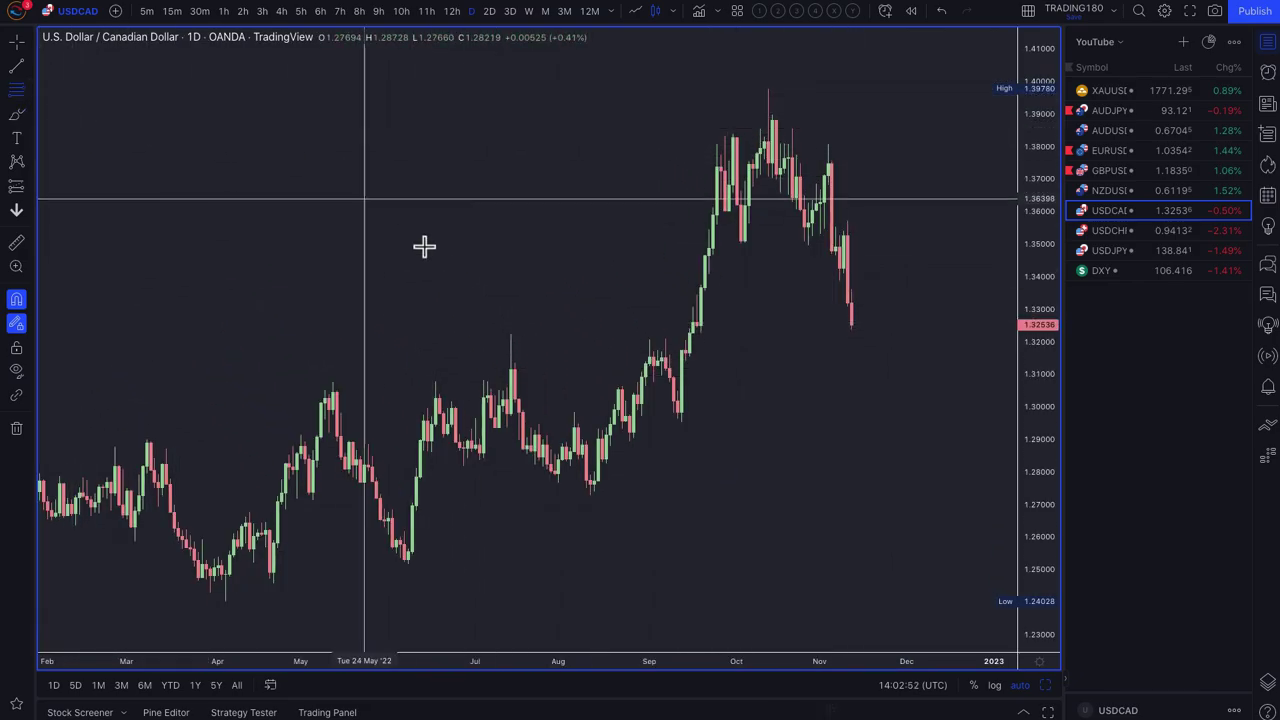
scroll(406, 603, "down", 3)
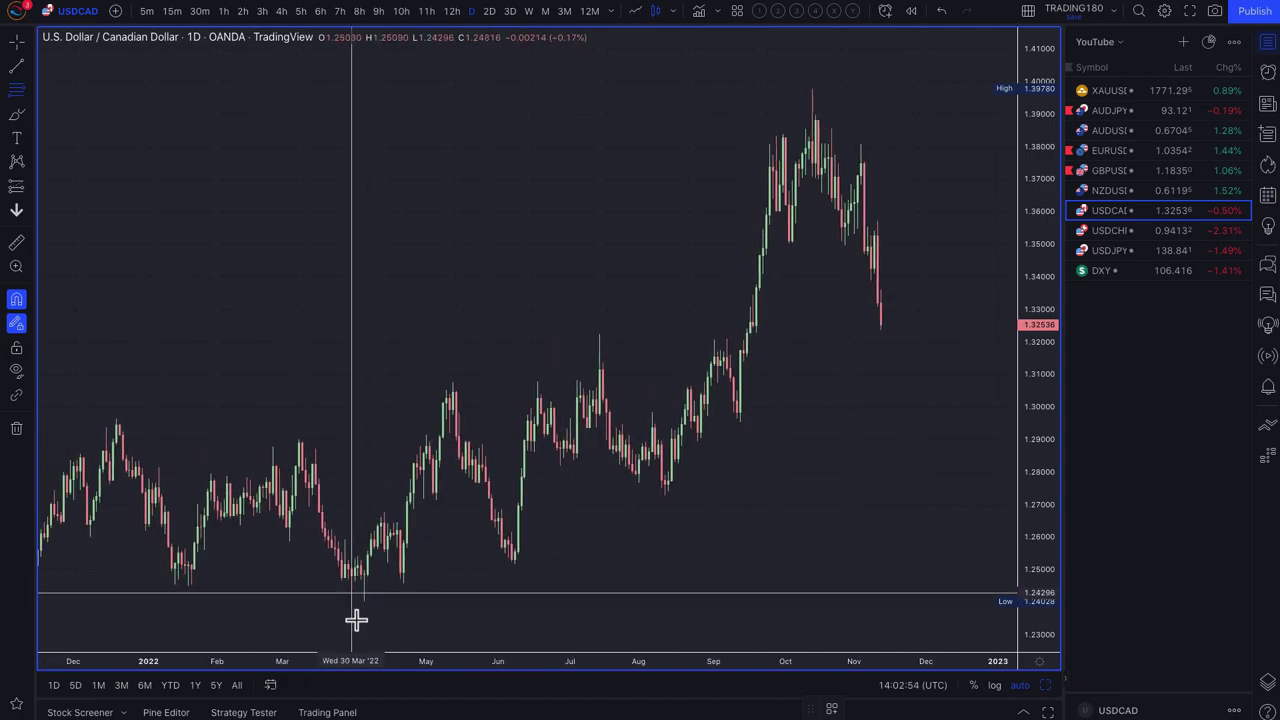
left_click(163, 577)
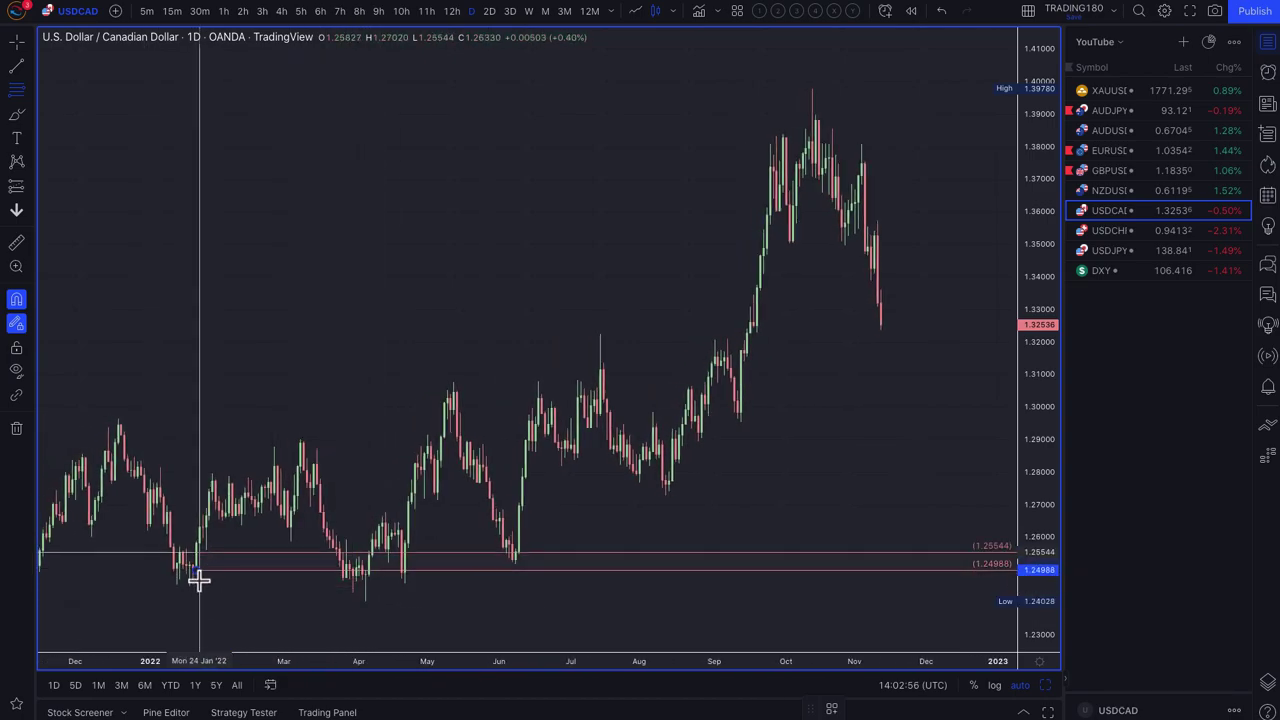
key("Escape")
Brush circles around the January low and October high plus the September–November price path on USDCAD, and remove all three drawings.
left_click(16, 113)
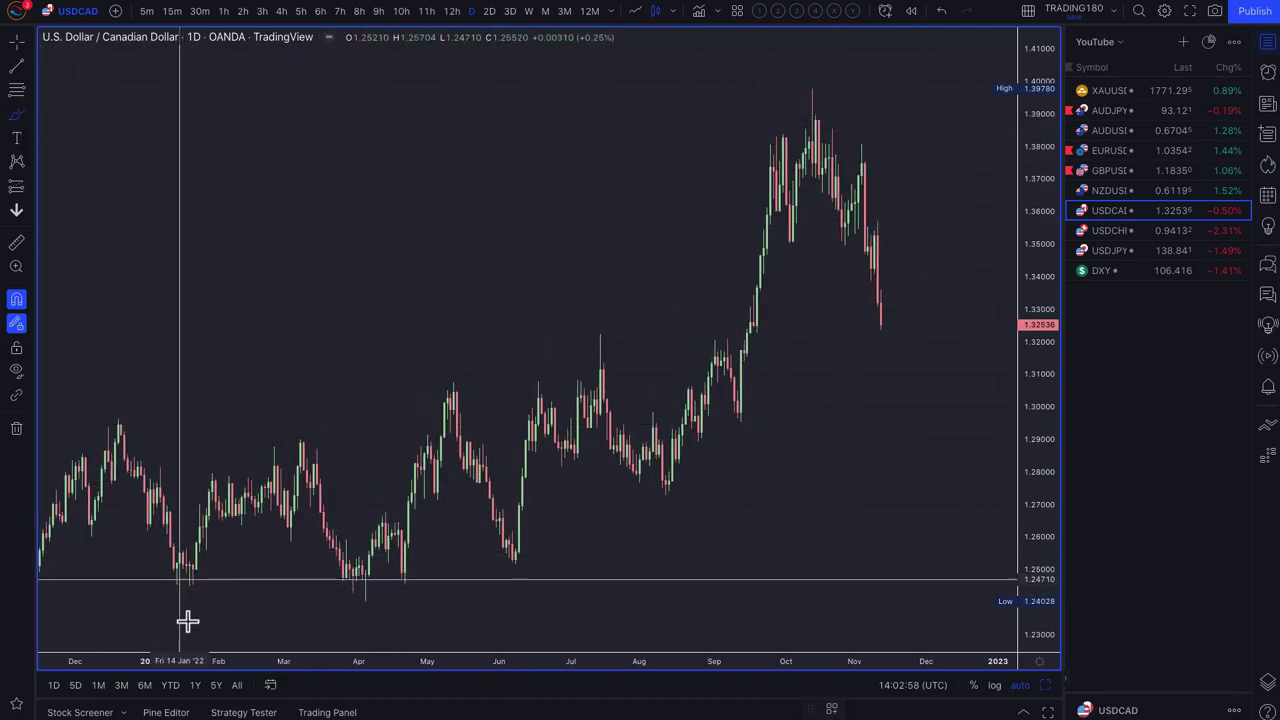
mouse_move(190, 612)
left_mouse_down()
mouse_move(151, 586)
mouse_move(222, 583)
left_mouse_up()
mouse_move(836, 76)
left_mouse_down()
mouse_move(797, 82)
mouse_move(830, 72)
left_mouse_up()
mouse_move(736, 418)
left_mouse_down()
mouse_move(771, 137)
mouse_move(814, 131)
mouse_move(871, 249)
mouse_move(880, 322)
left_mouse_up()
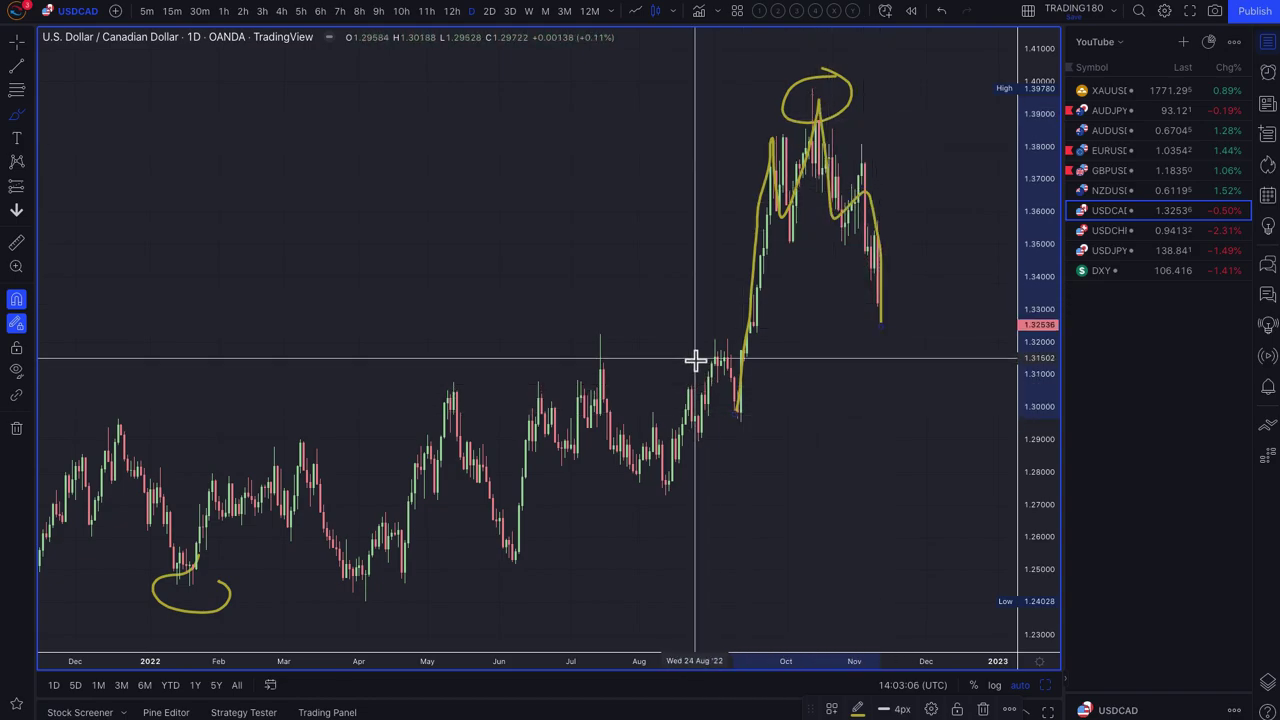
left_click(17, 430)
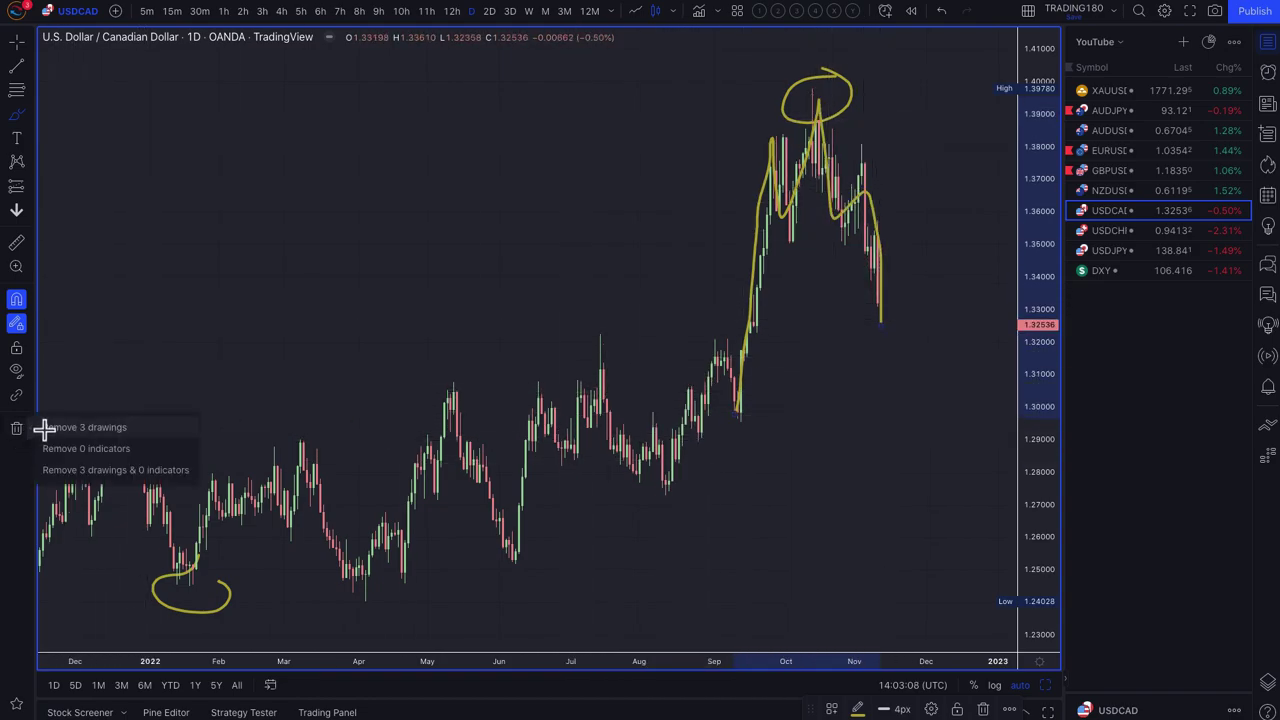
left_click(60, 428)
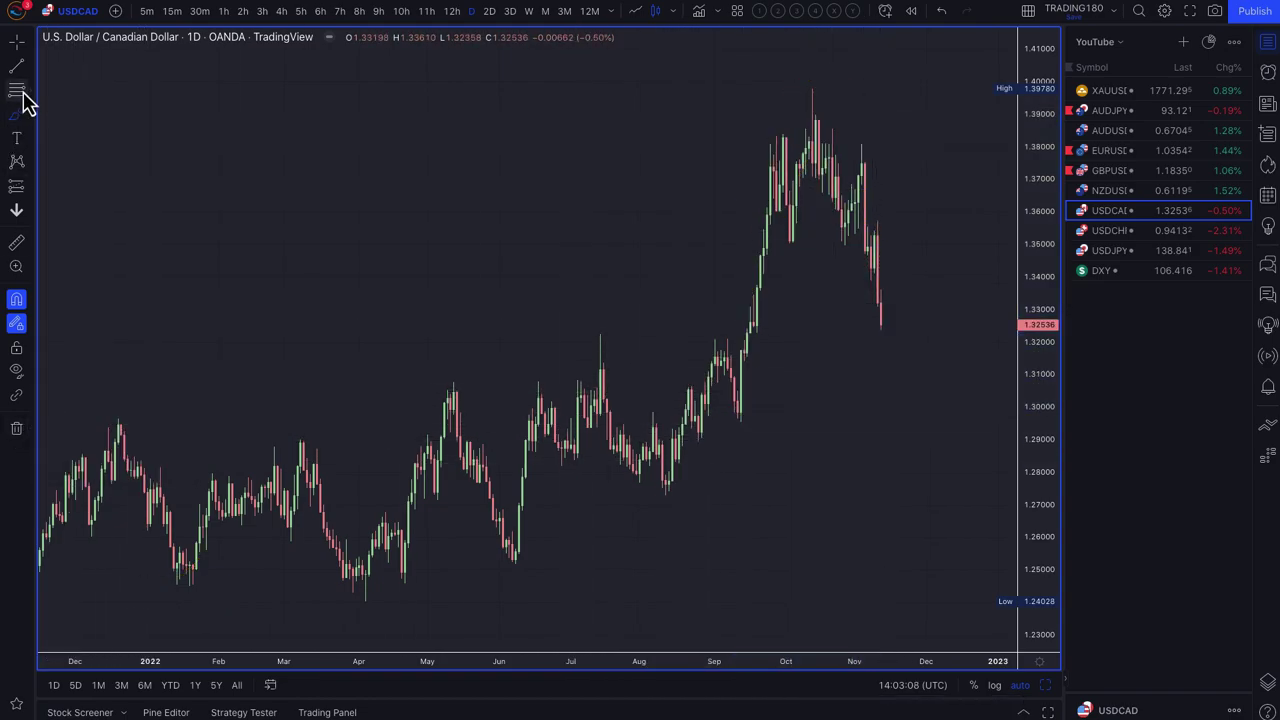
Mark three USDCAD zones from September 2022 at 1.32618–1.32273, 1.31749–1.31391 and 1.30194–1.29539, using the 2. DEMAND template.
left_click(750, 324)
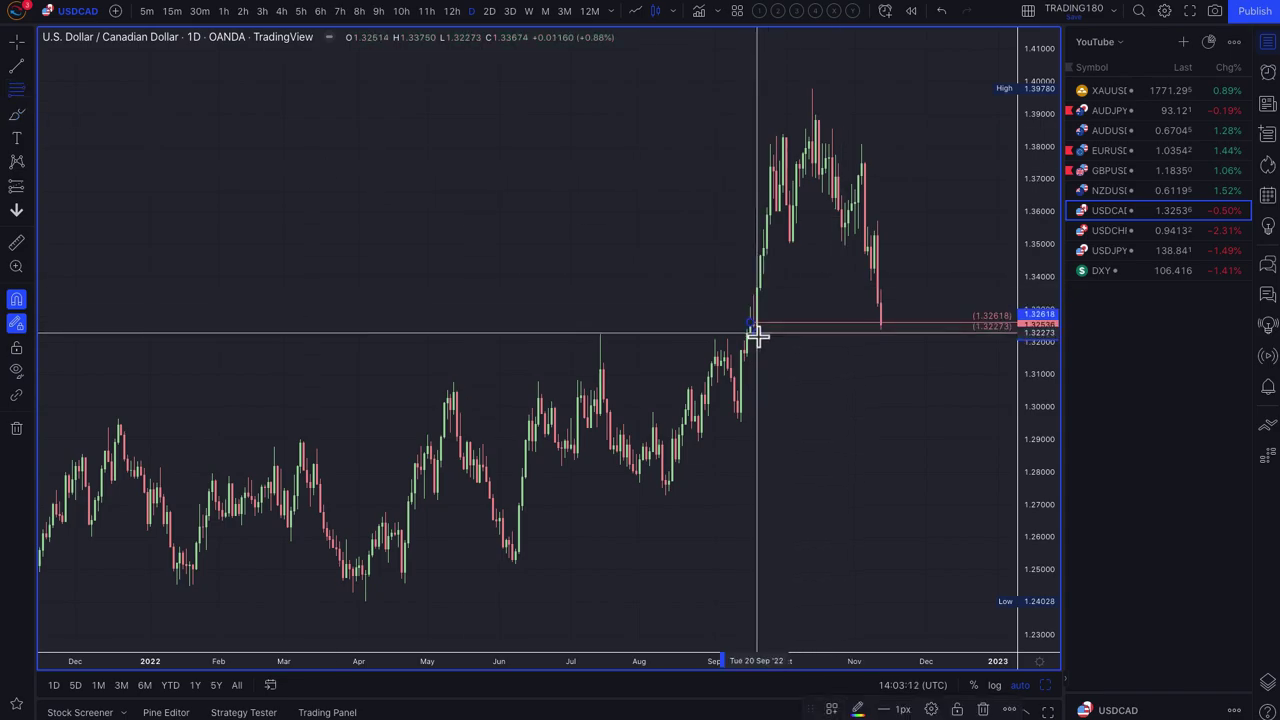
left_click(832, 709)
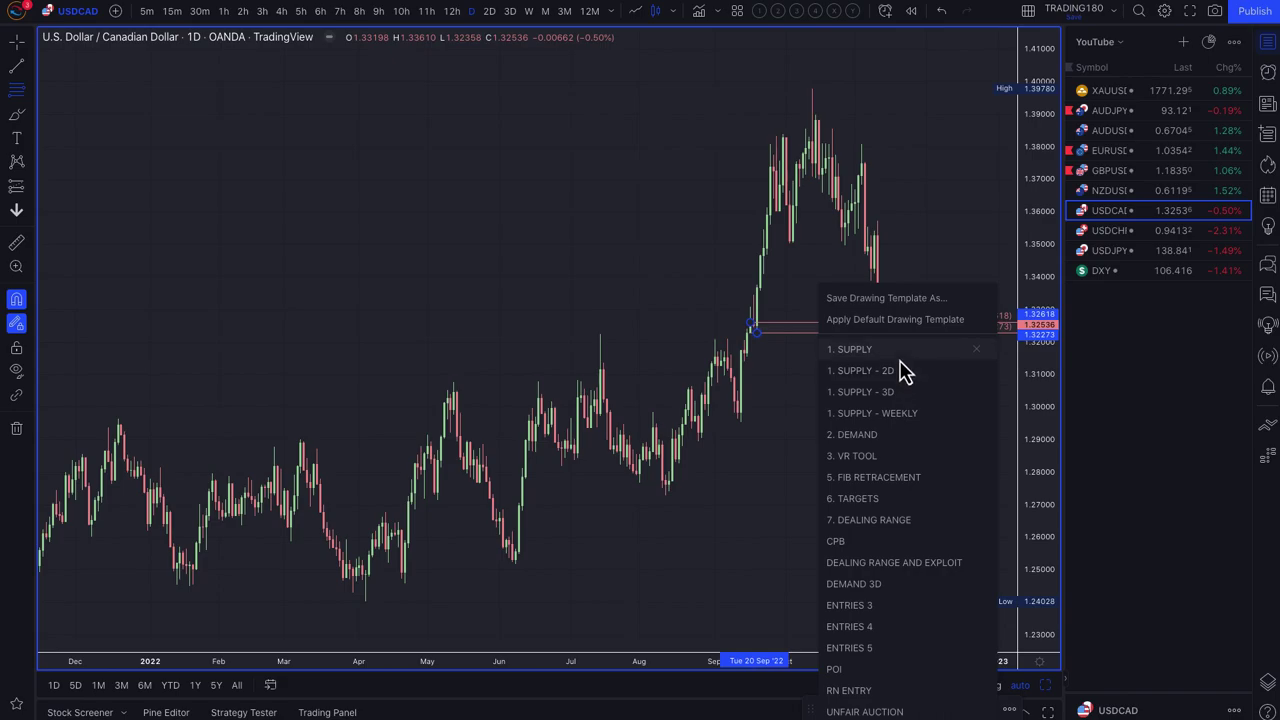
left_click(894, 417)
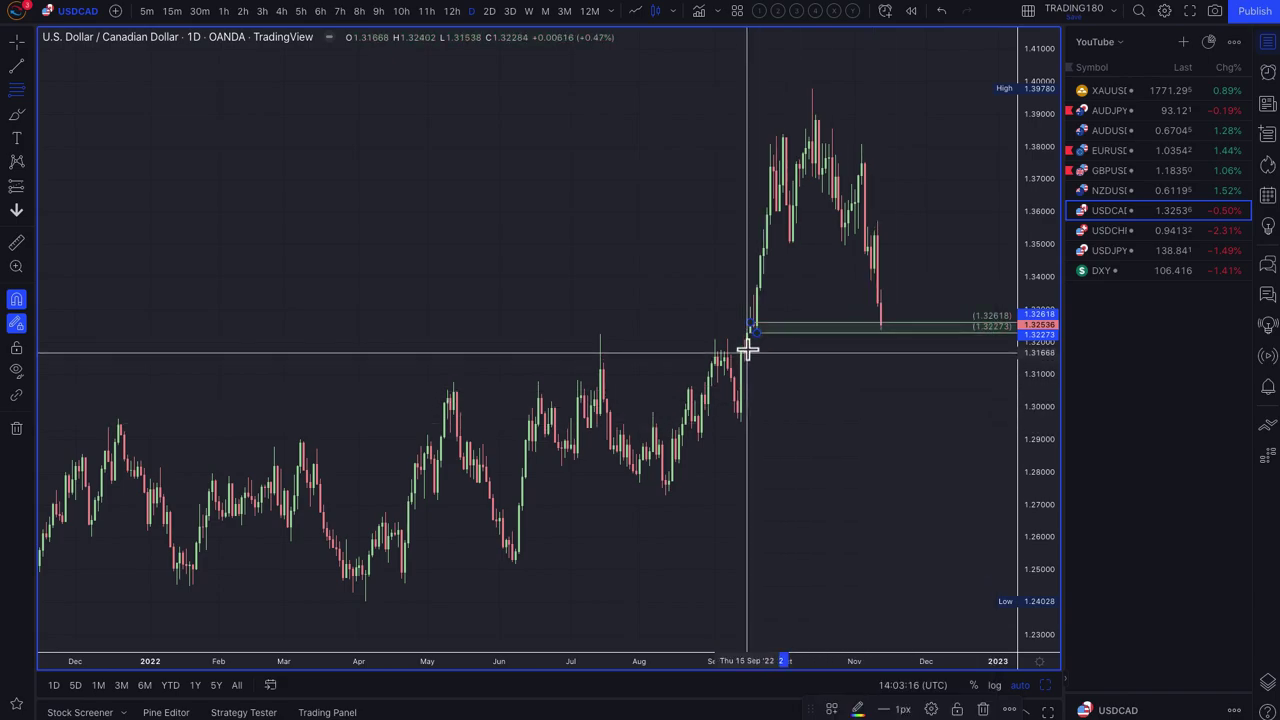
left_click_drag(744, 349, 741, 428)
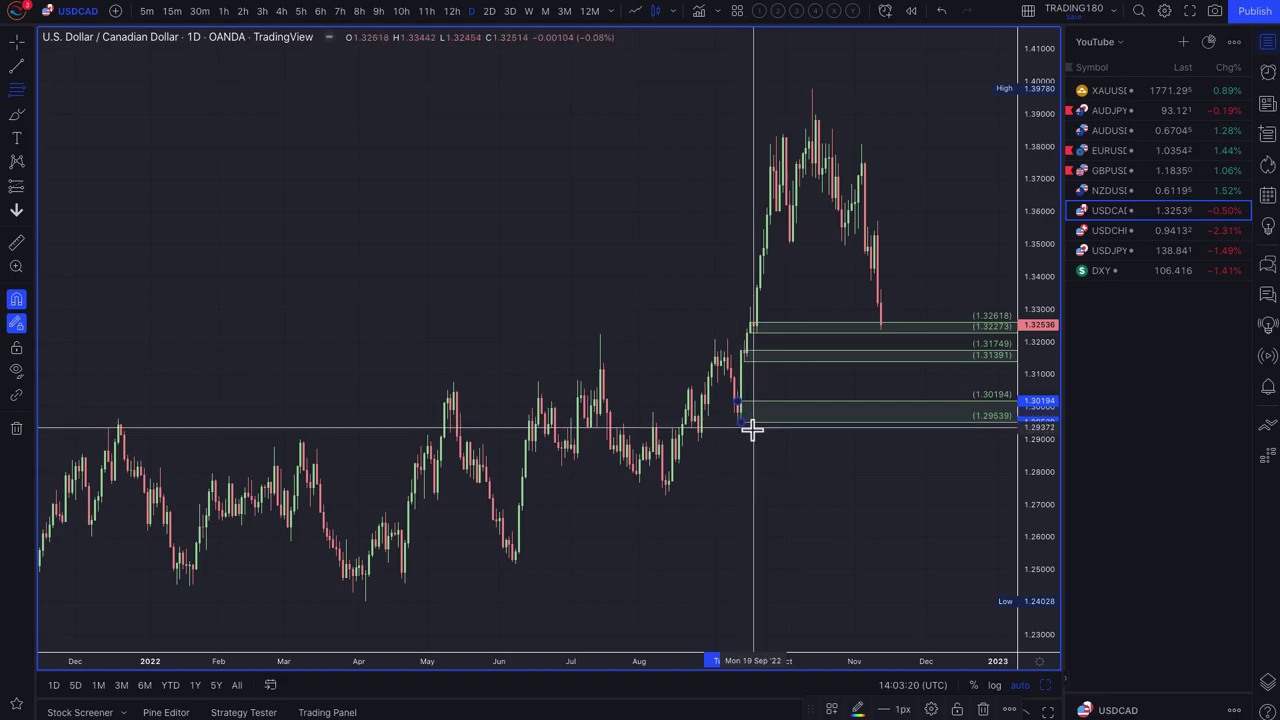
Mark a USDCAD zone at the 10 November candle between 1.35712 and 1.34270, and apply the 1. SUPPLY template.
scroll(740, 414, "up", 3)
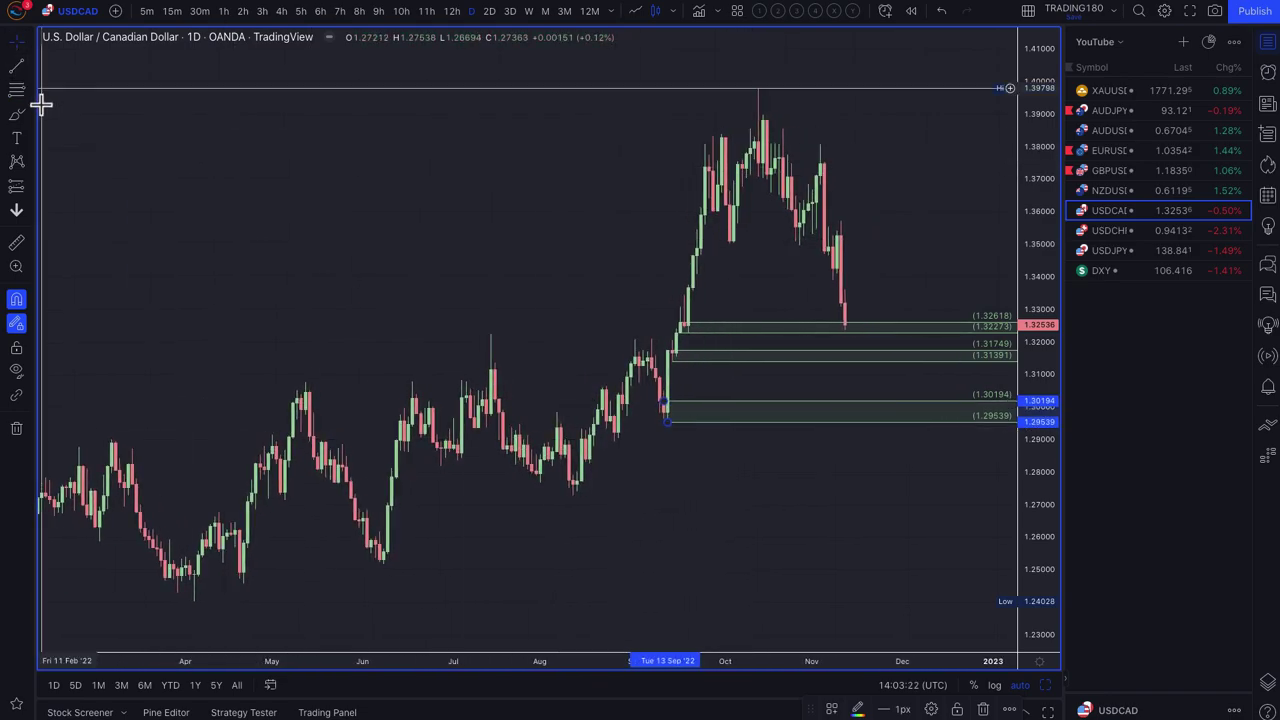
left_click(643, 243)
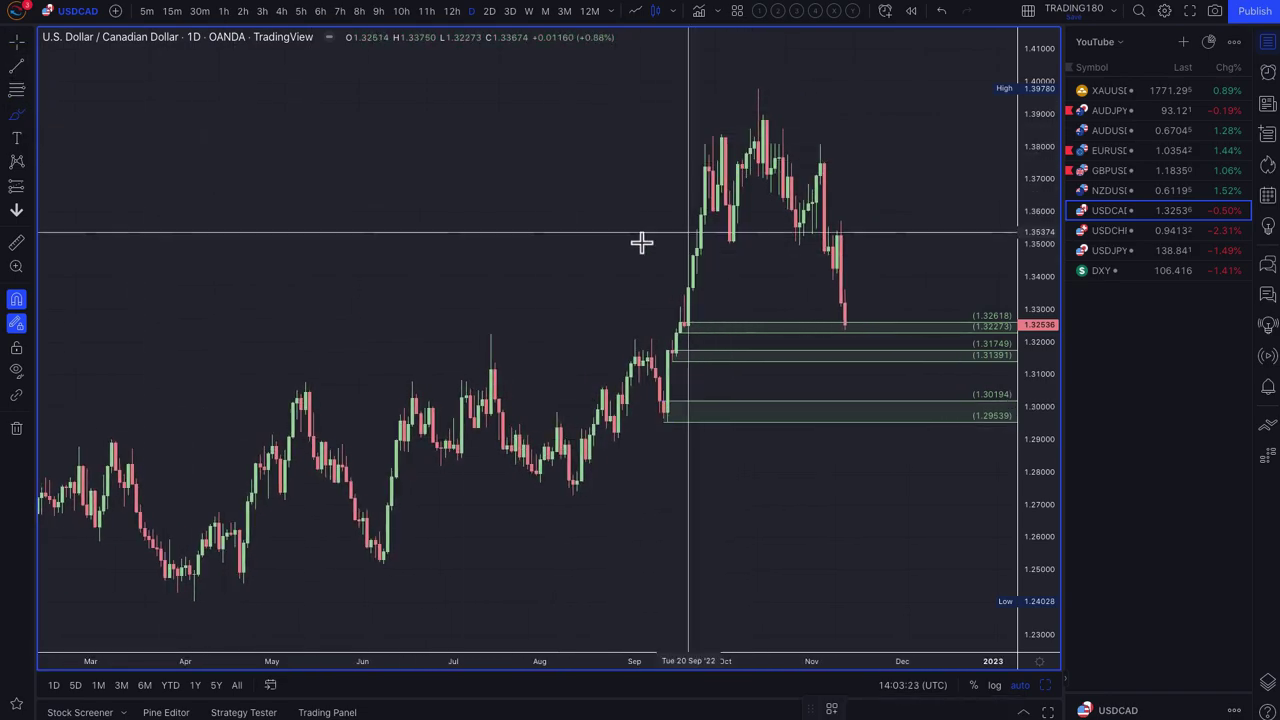
left_click(15, 94)
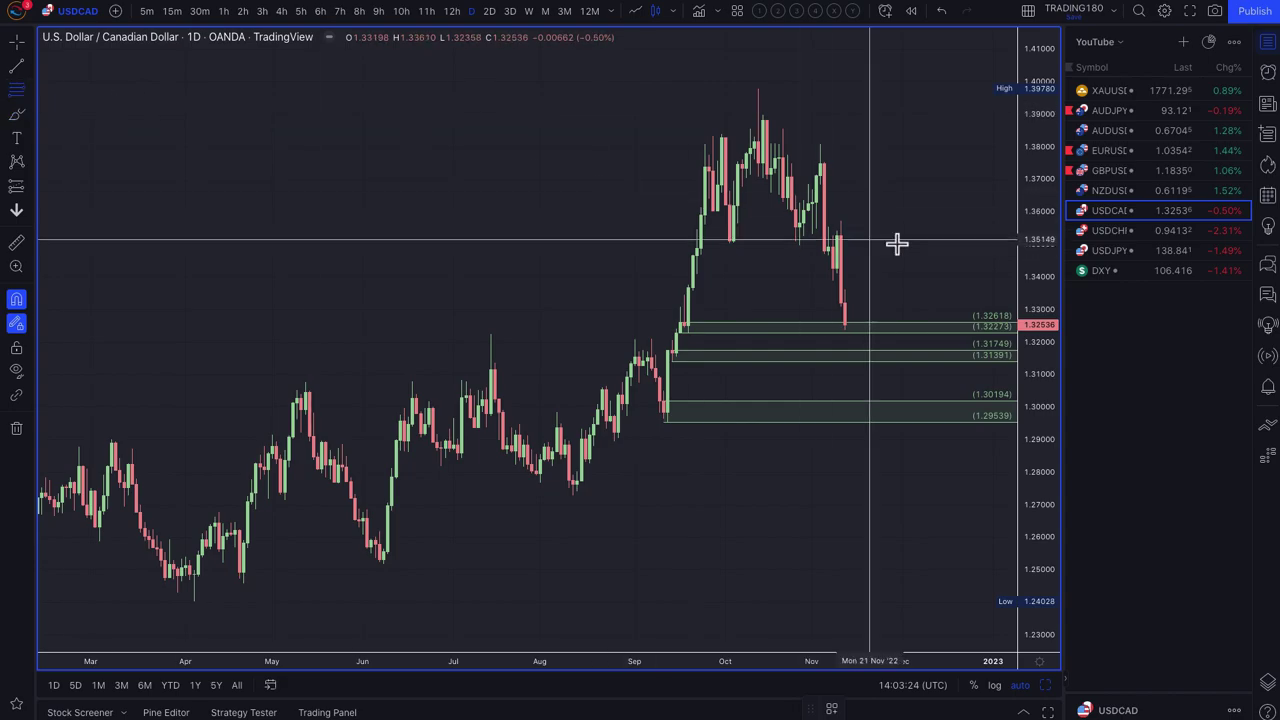
left_click(840, 221)
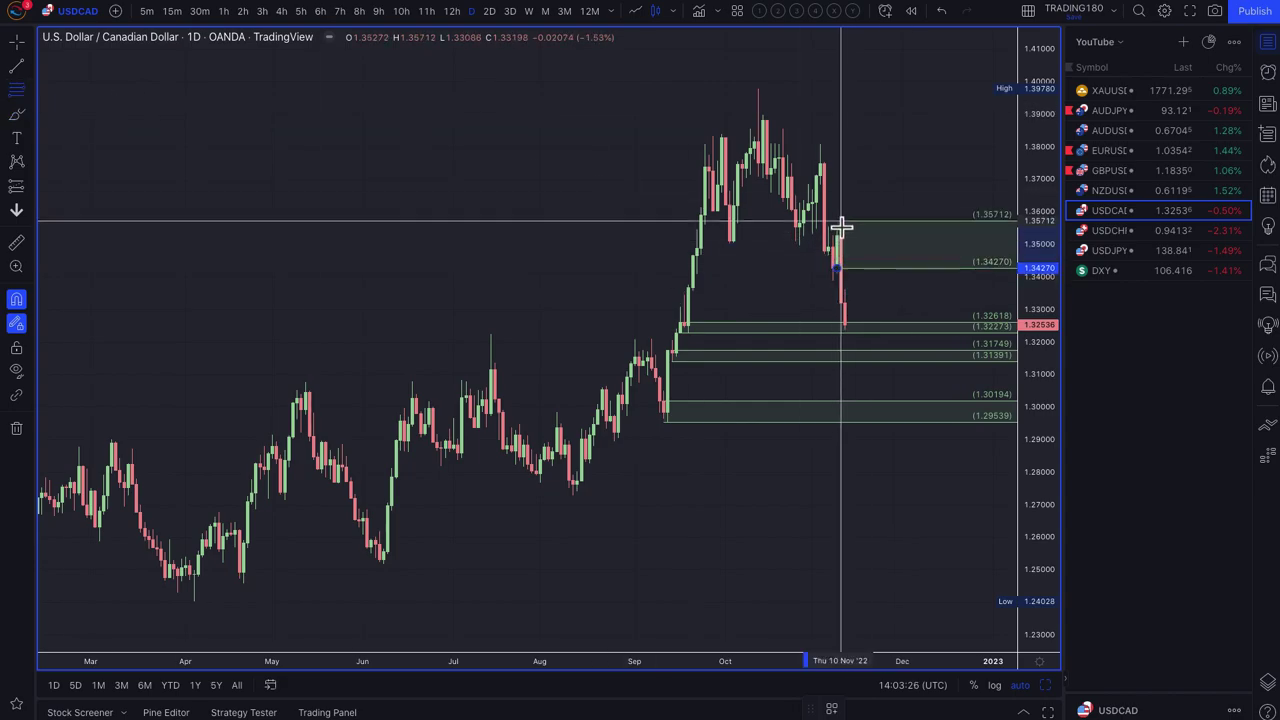
left_click(833, 710)
left_click(878, 350)
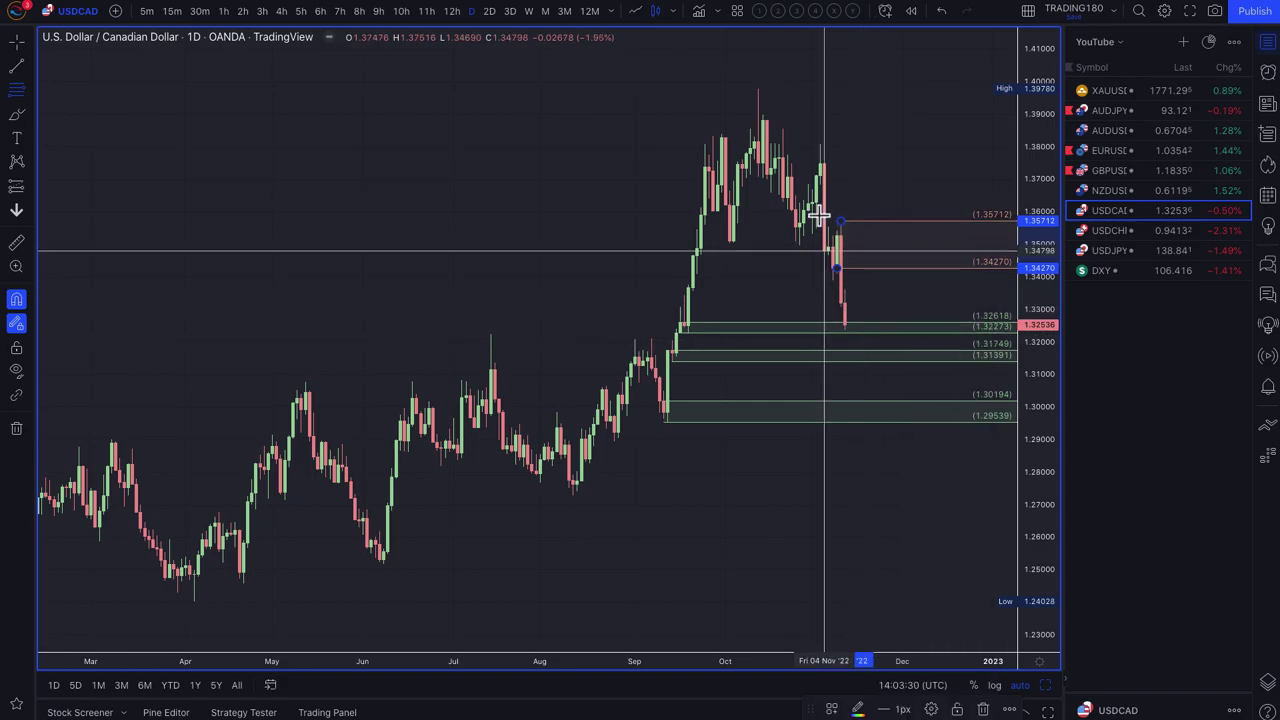
Mark an upper USDCAD supply zone between 1.37476 at the 4 November candle and 1.39780 at the 13 October high.
left_click(822, 178)
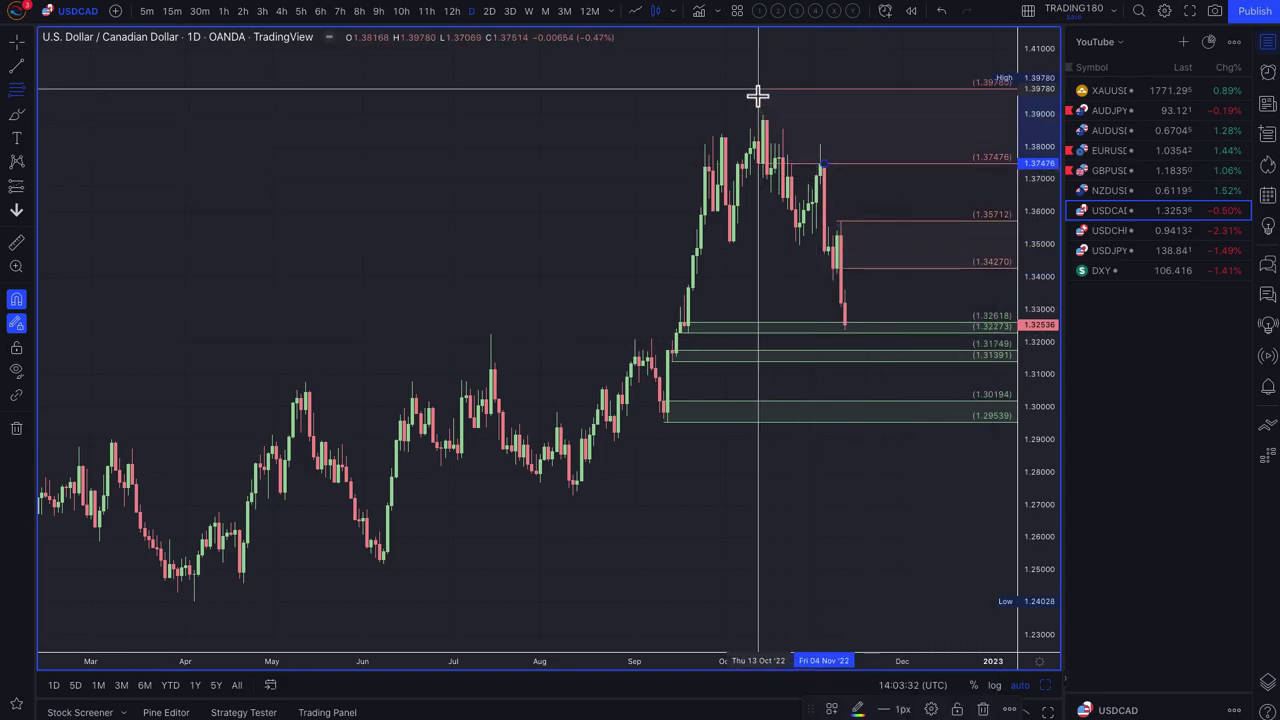
left_click(757, 93)
scroll(770, 210, "up", 2)
scroll(776, 226, "up", 3)
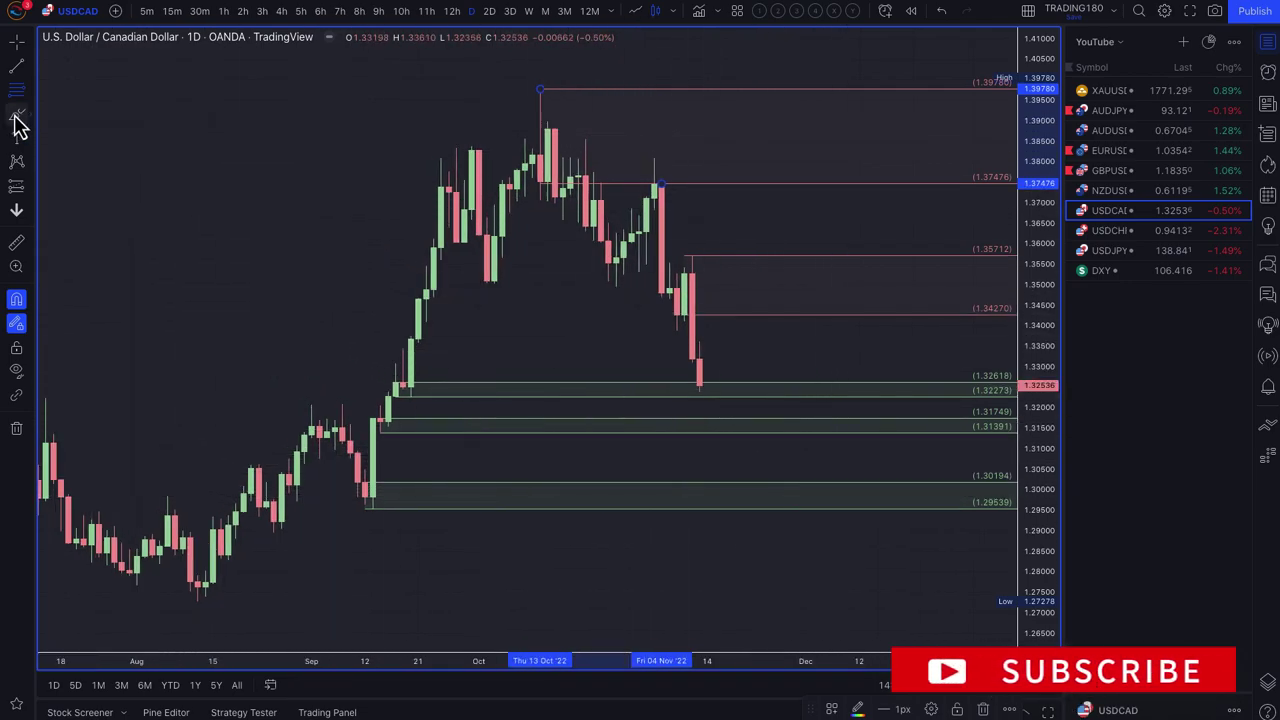
key("Escape")
Open the NZDUSD daily chart and mark a supply zone at the mid-September 2022 high between 0.61616 and 0.61046.
left_click(1110, 190)
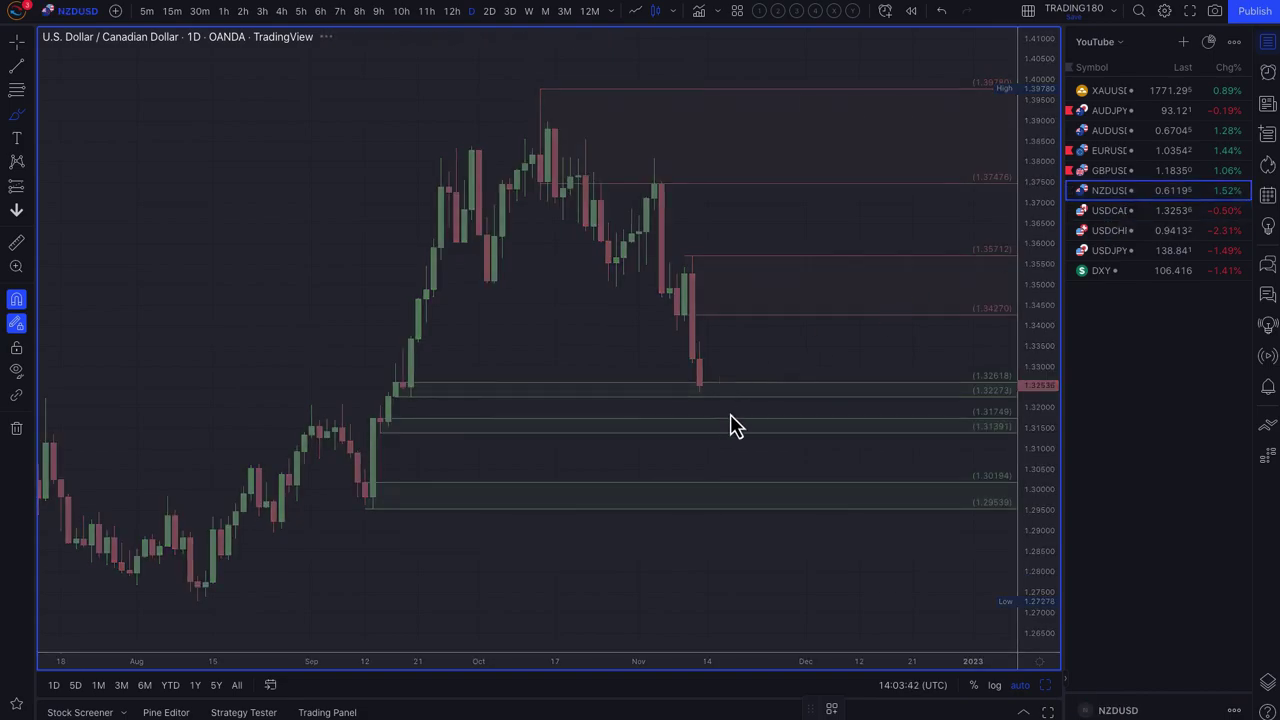
left_click(14, 90)
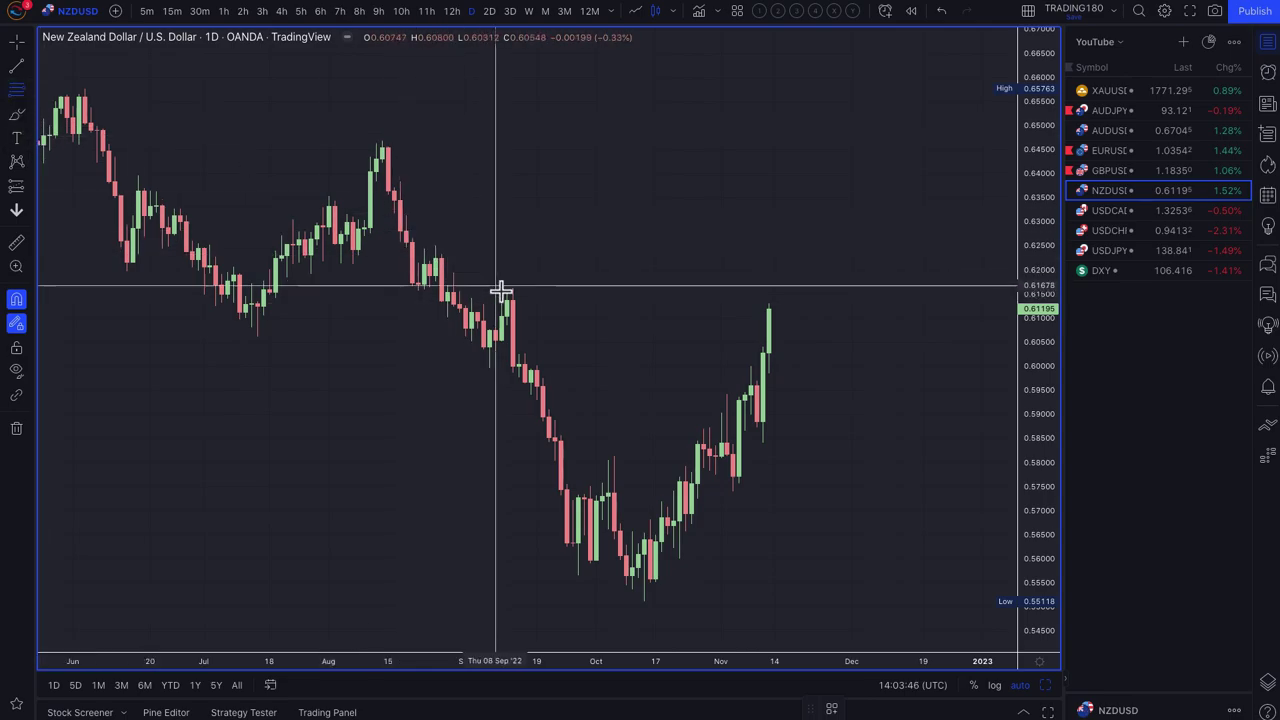
left_click(509, 294)
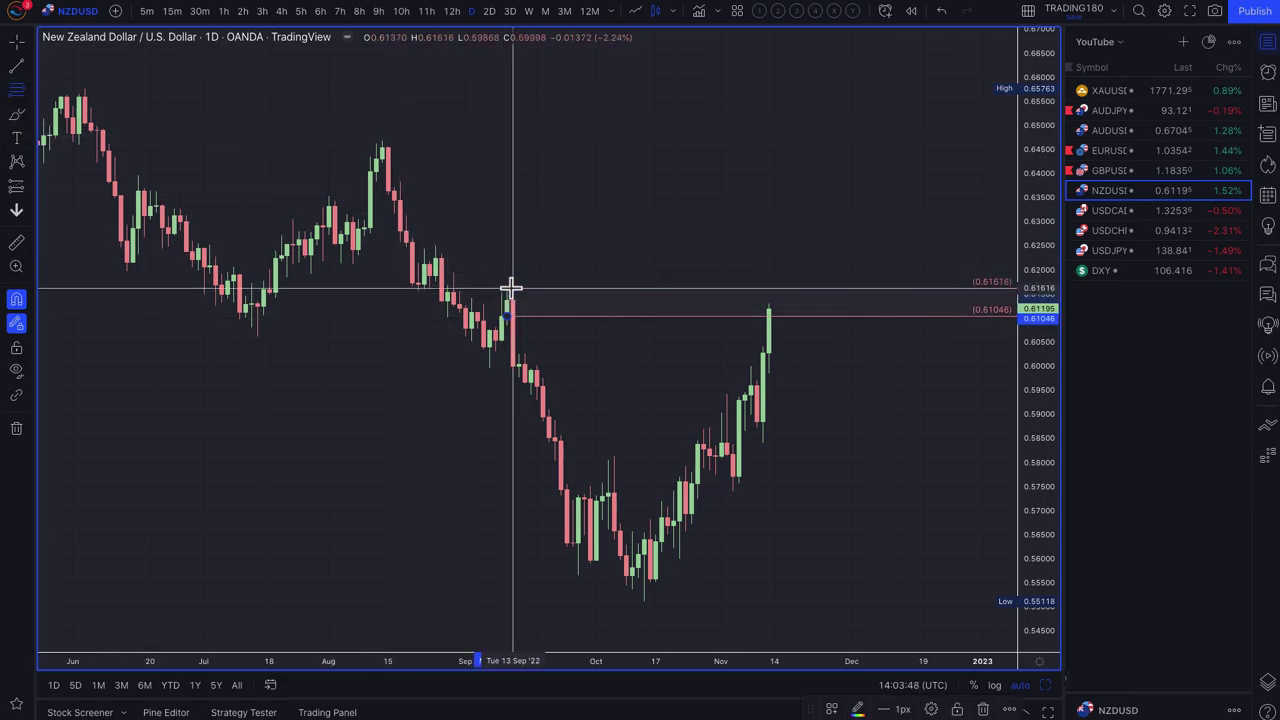
scroll(436, 300, "down", 3)
scroll(438, 300, "up", 2)
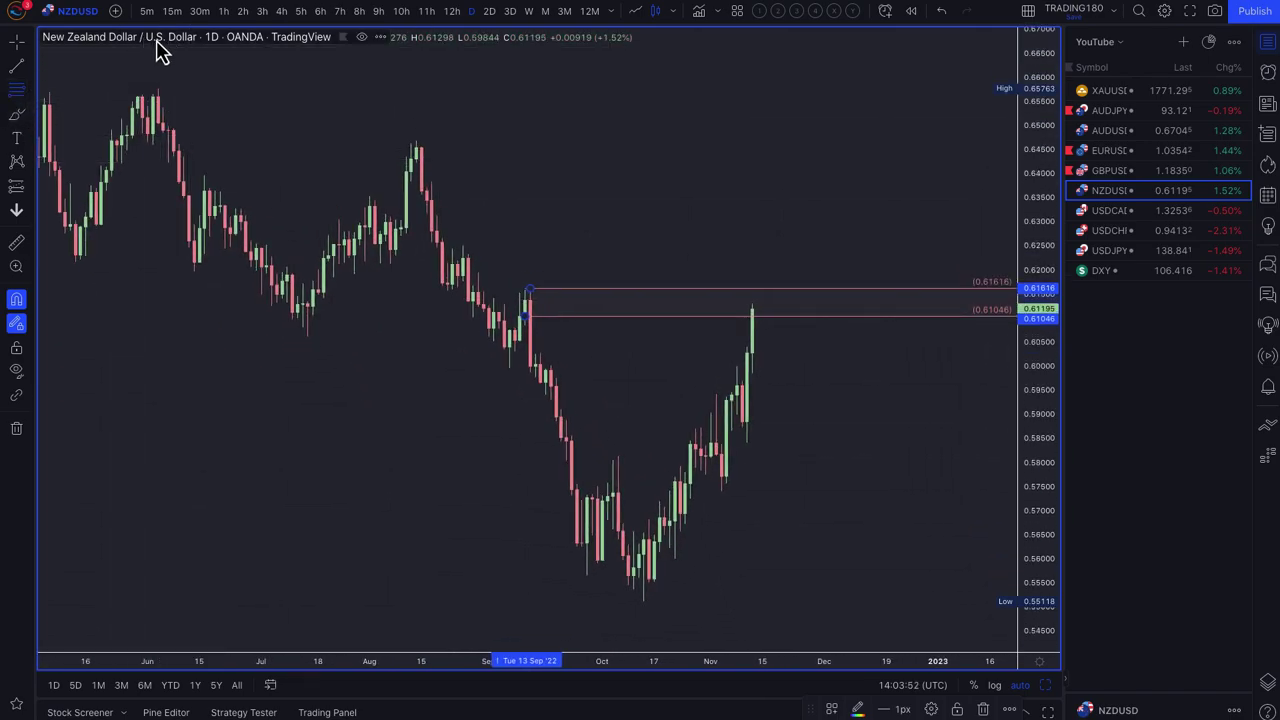
Brush a downward arrow from the latest NZDUSD high, and extend the supply zone's upper edge to the 25 August high at 0.62512.
left_click(19, 118)
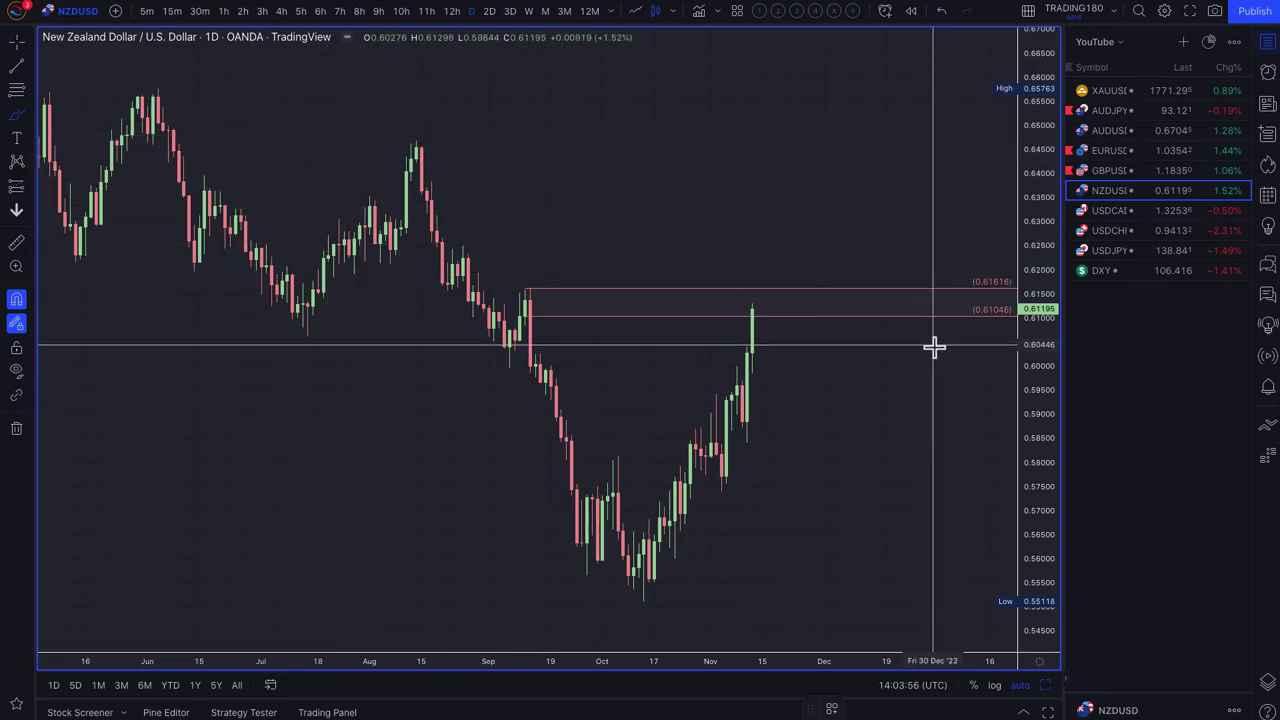
left_click(779, 309)
mouse_move(779, 309)
left_mouse_down()
mouse_move(823, 380)
mouse_move(852, 390)
left_mouse_up()
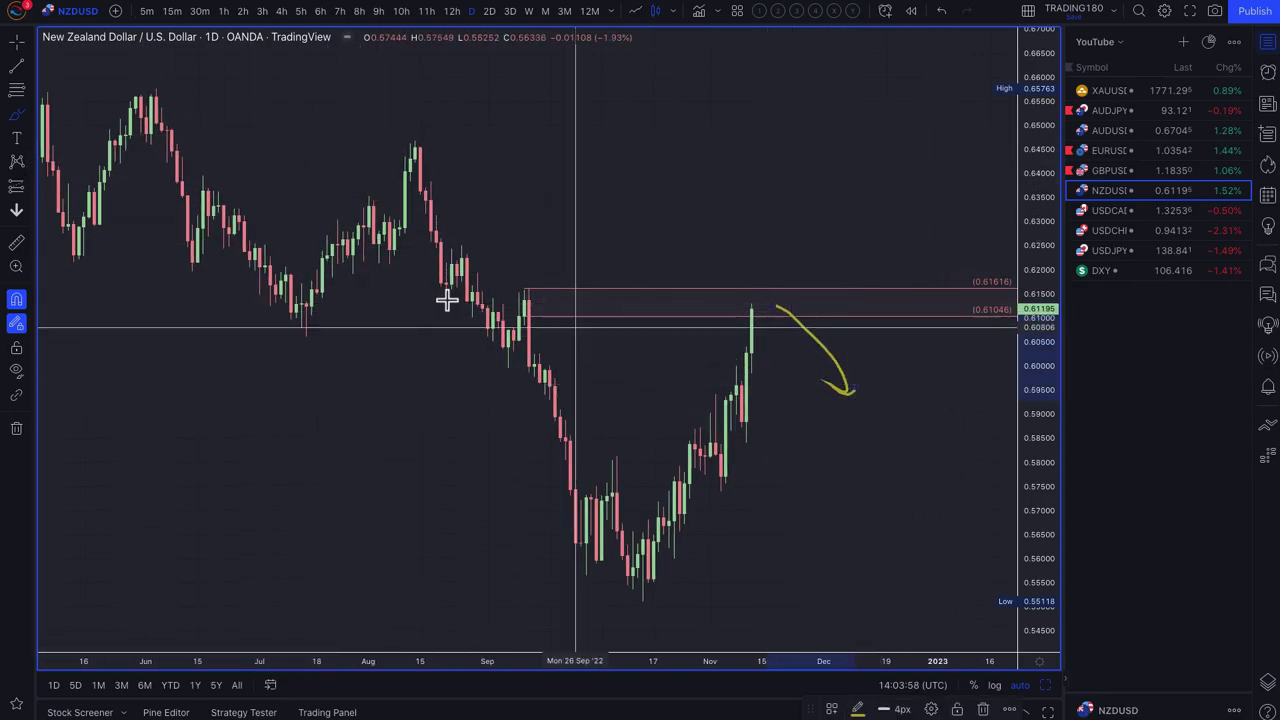
left_click_drag(537, 292, 463, 250)
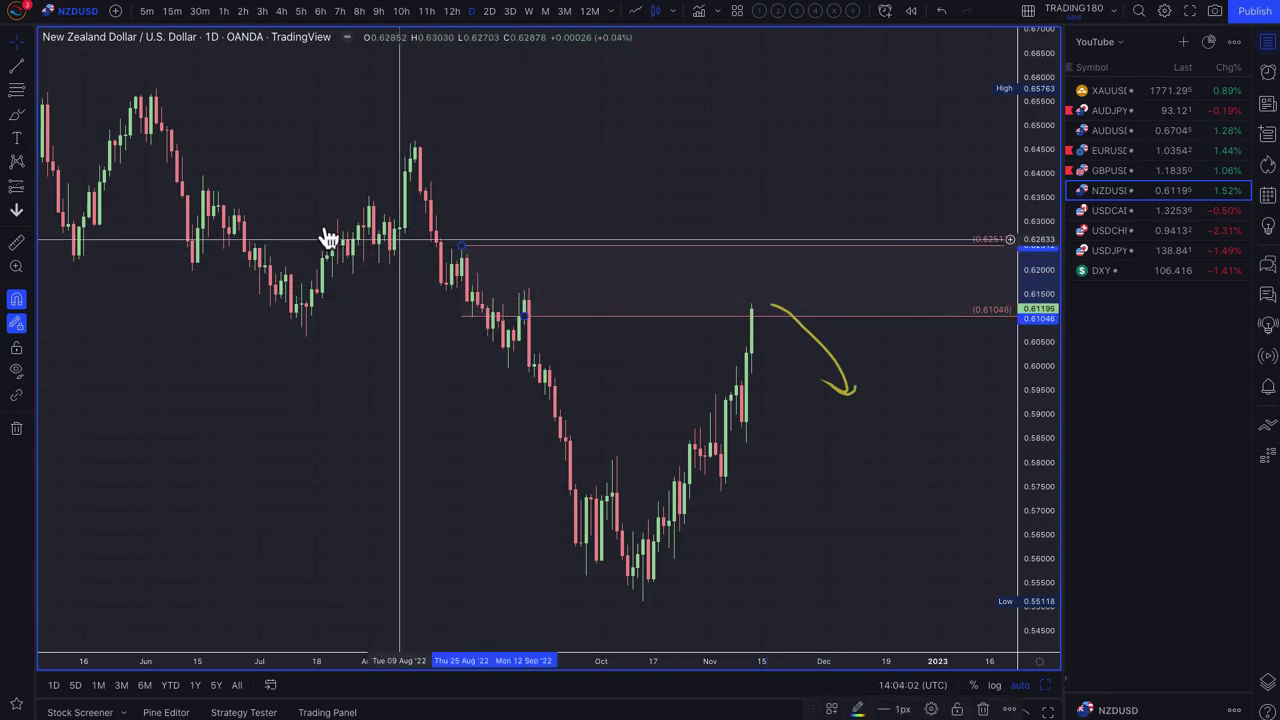
Mark two higher NZDUSD supply zones from mid-August 2022 at 0.63833–0.63453 and 0.64685–0.64306.
left_click(16, 89)
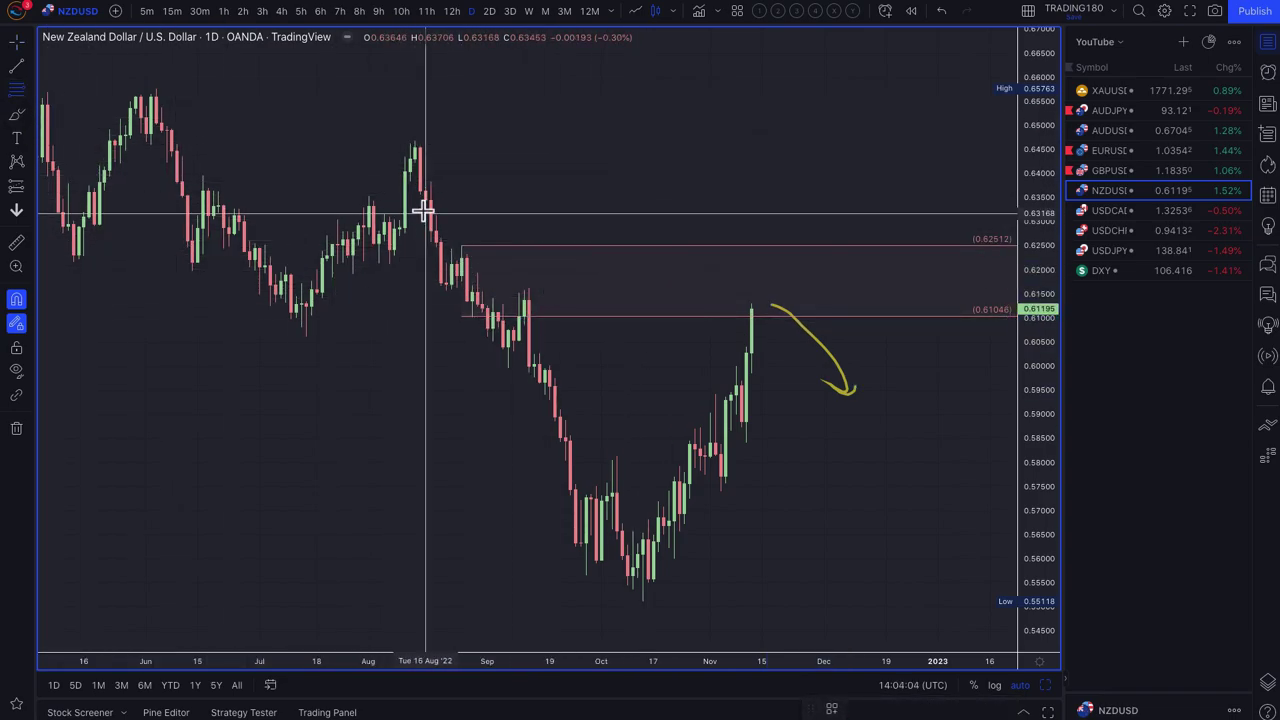
left_click(430, 186)
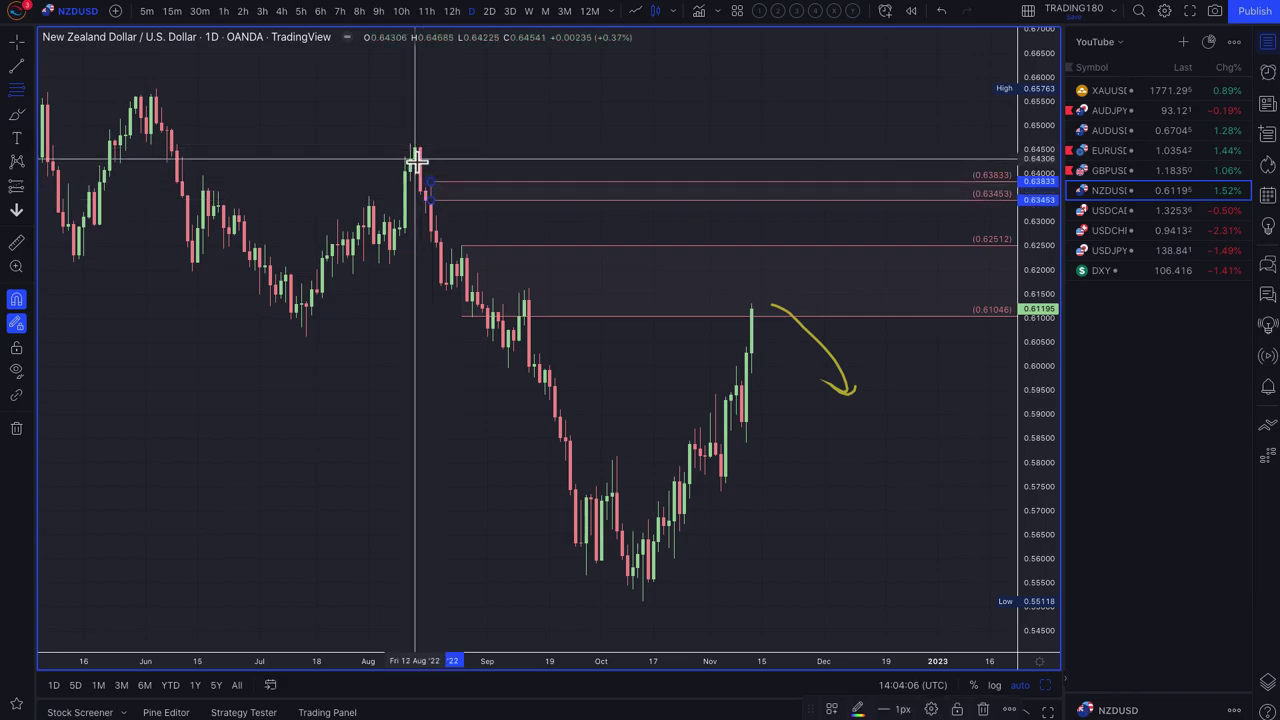
left_click(417, 136)
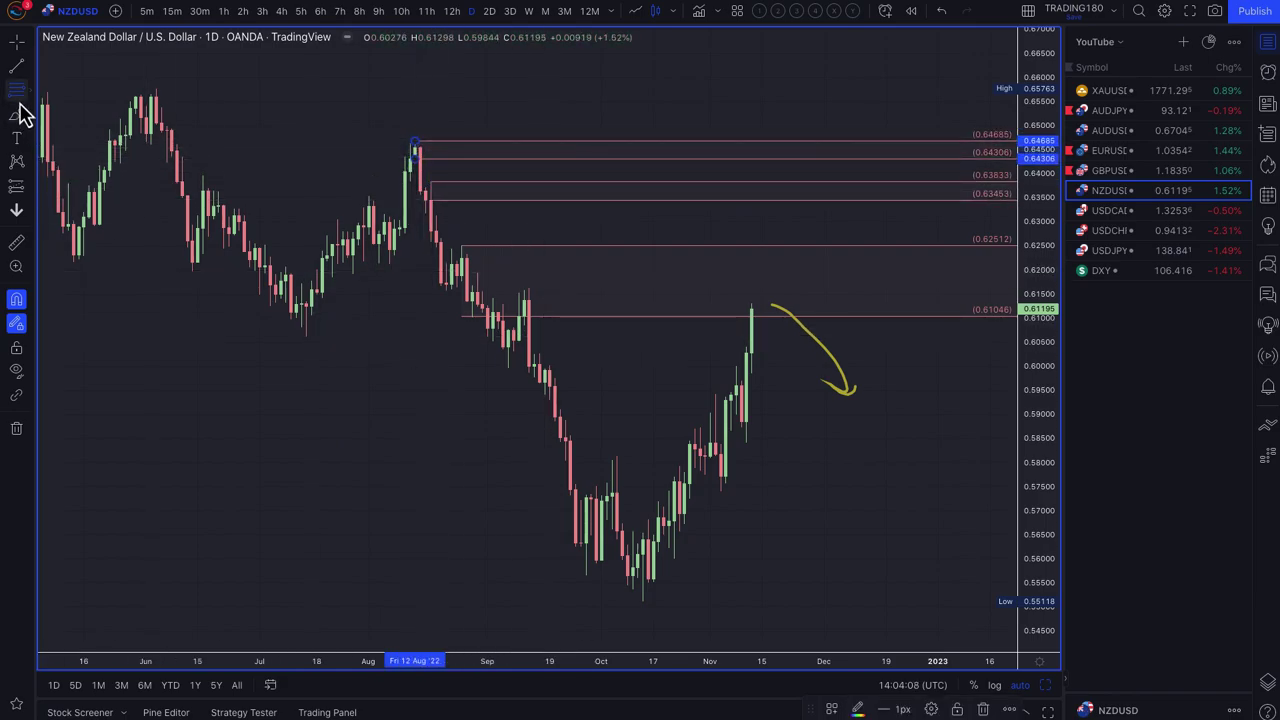
key("Escape")
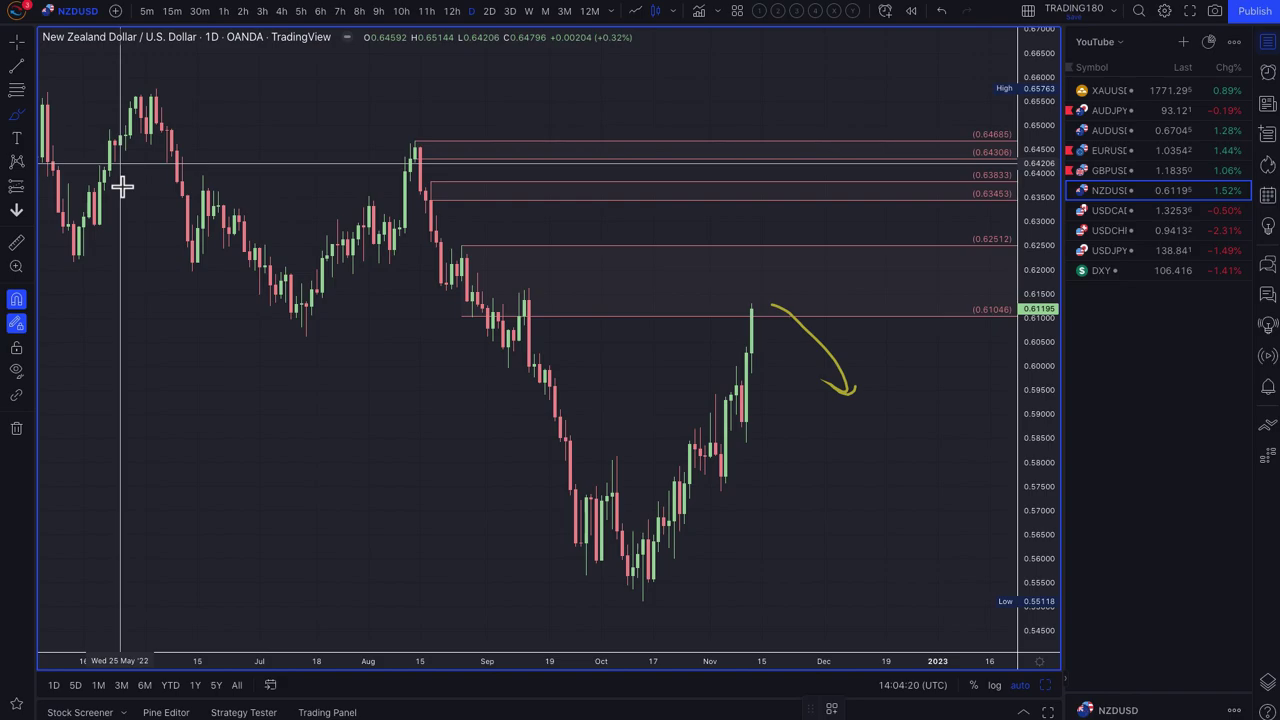
Mark an NZDUSD zone at the 10 November candle between 0.59595 and 0.58407, and apply the 2. DEMAND template.
scroll(122, 185, "right", 5)
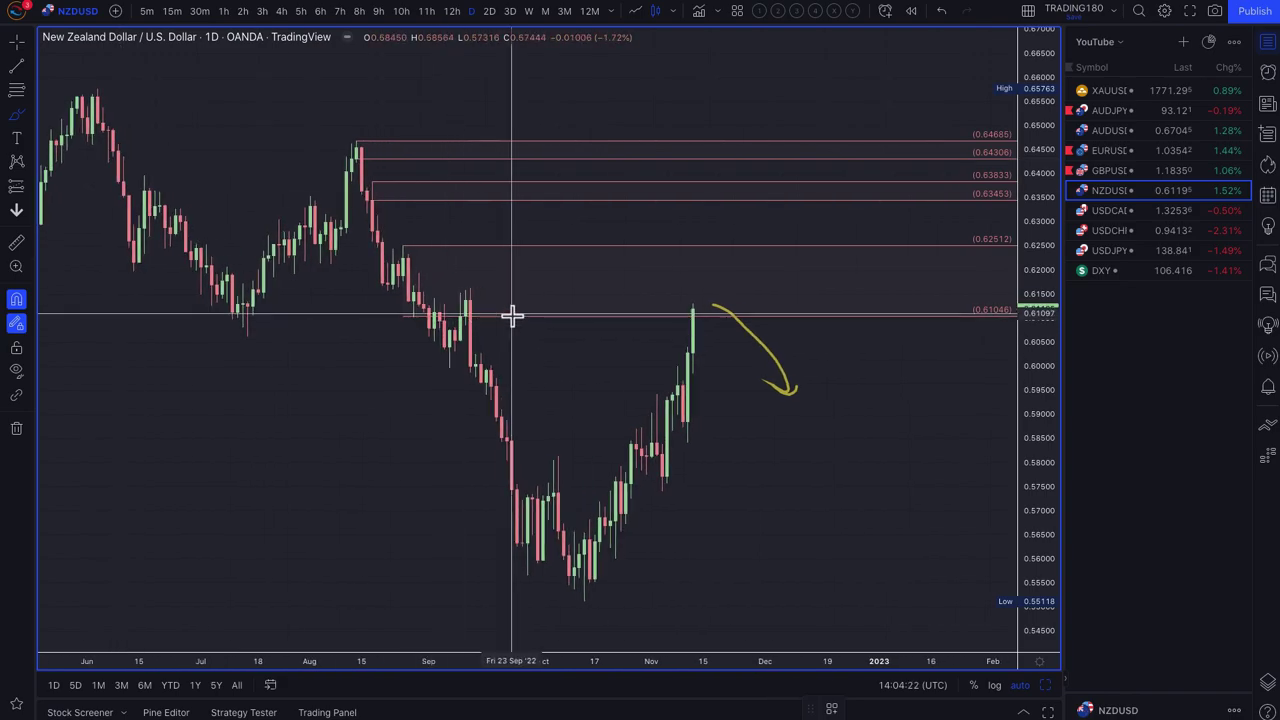
left_click(27, 117)
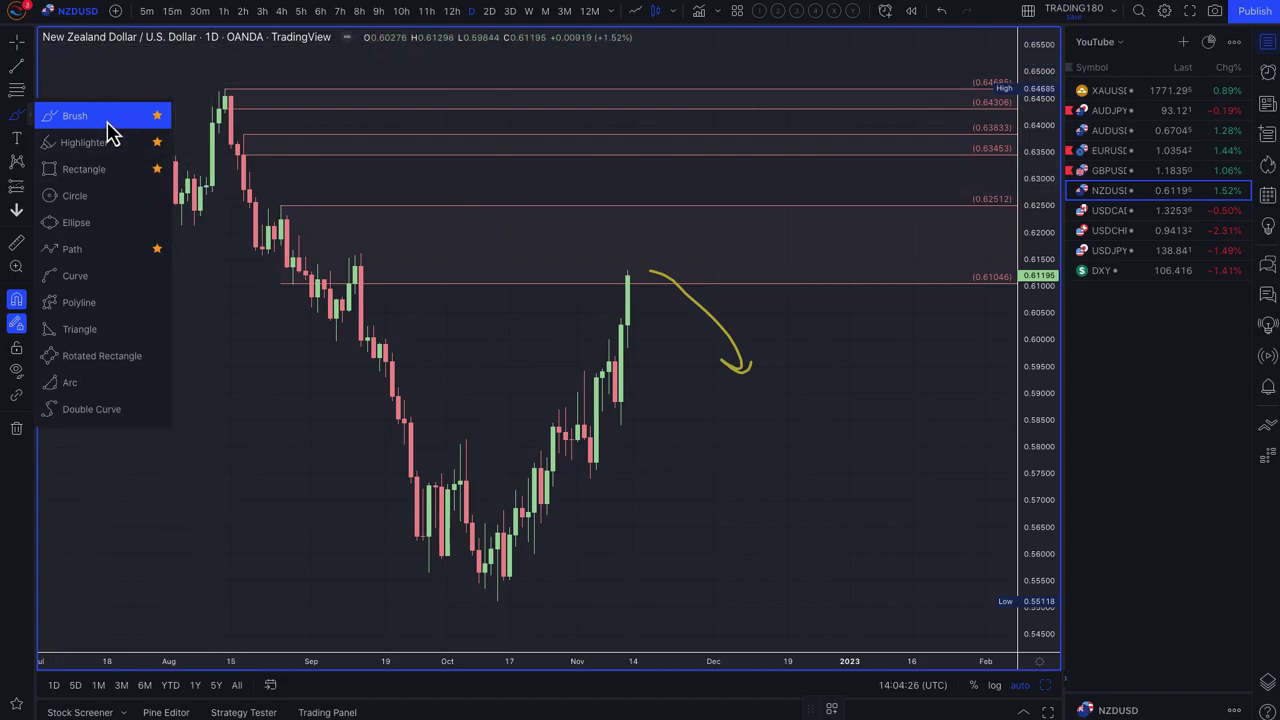
left_click(108, 124)
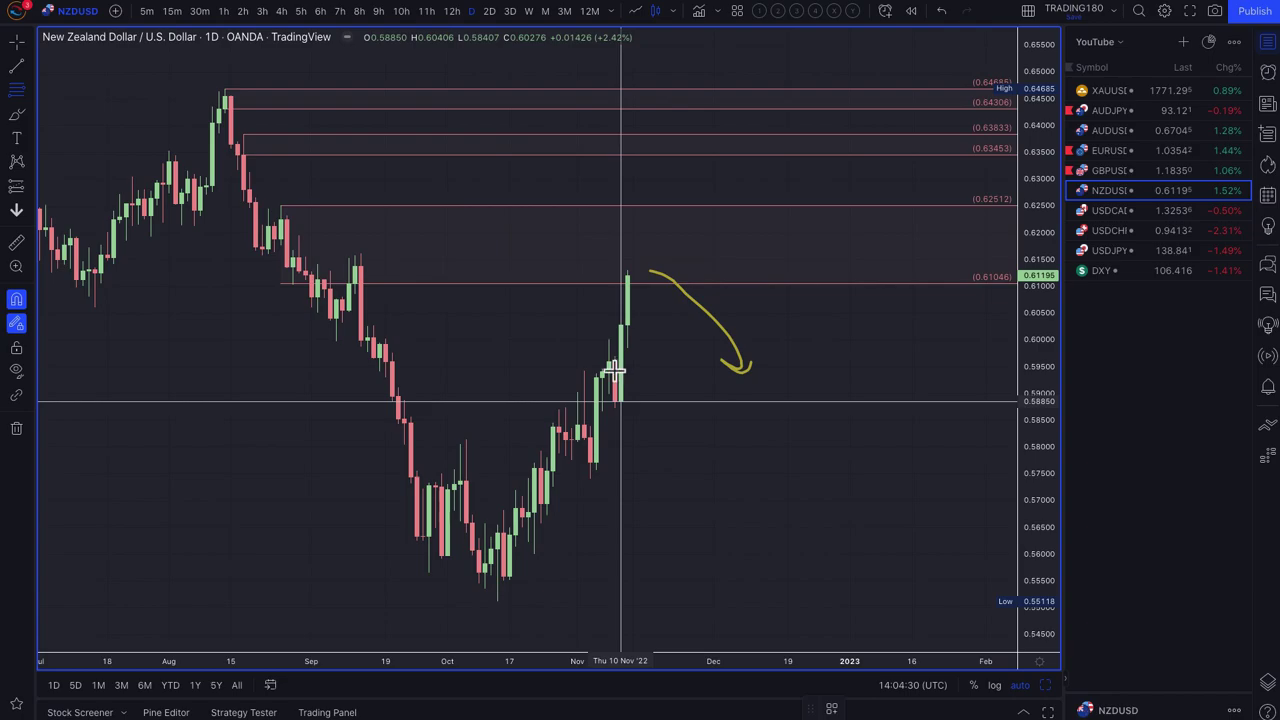
left_click(619, 425)
left_click(834, 709)
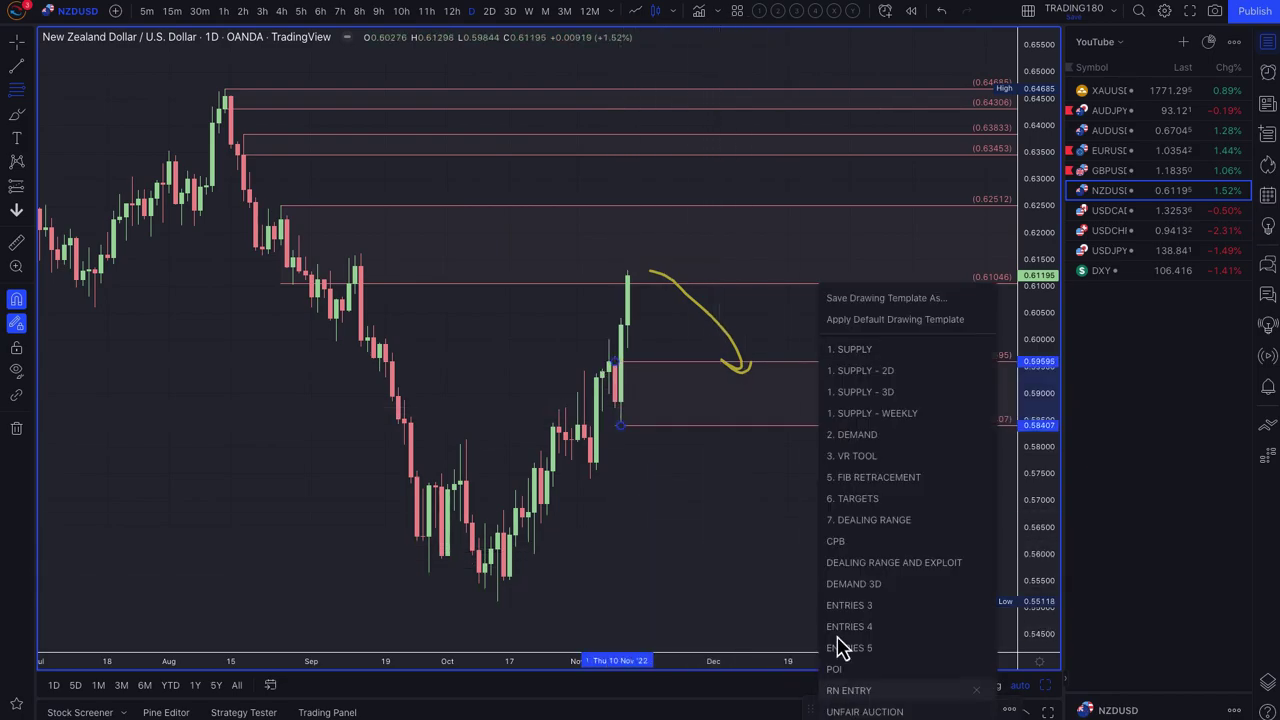
left_click(872, 436)
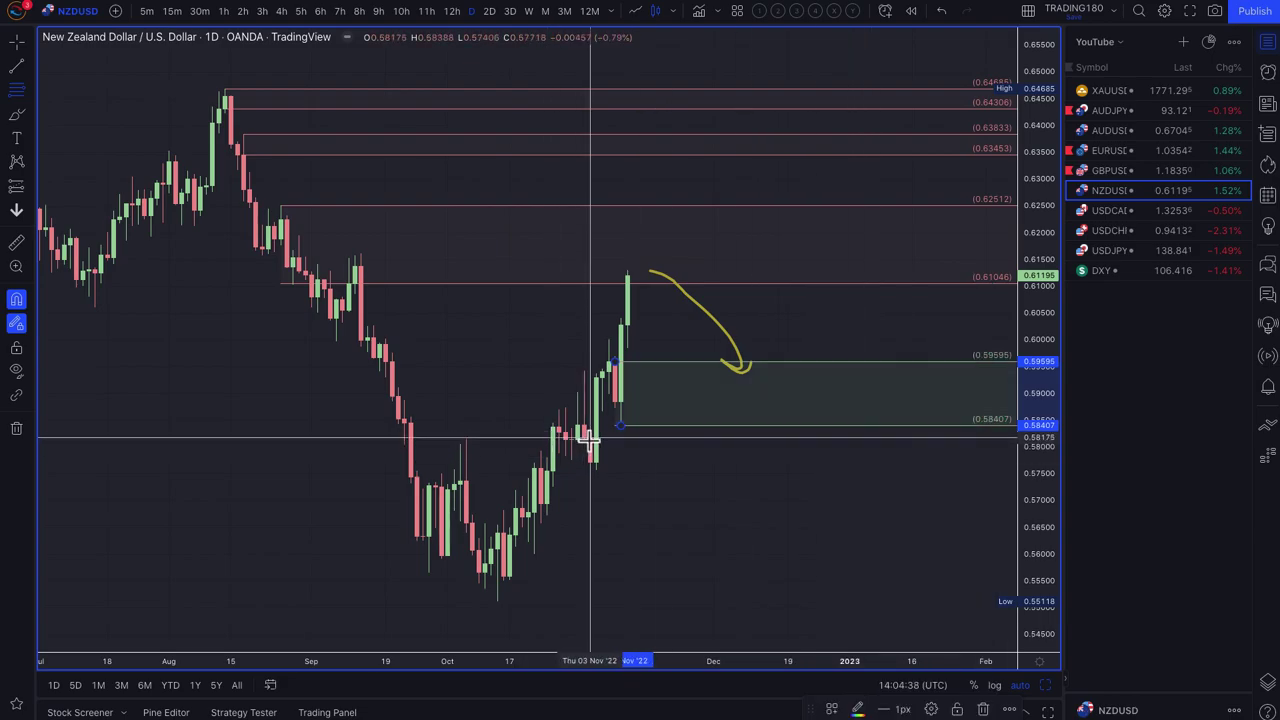
left_click_drag(590, 437, 620, 409)
key("Escape")
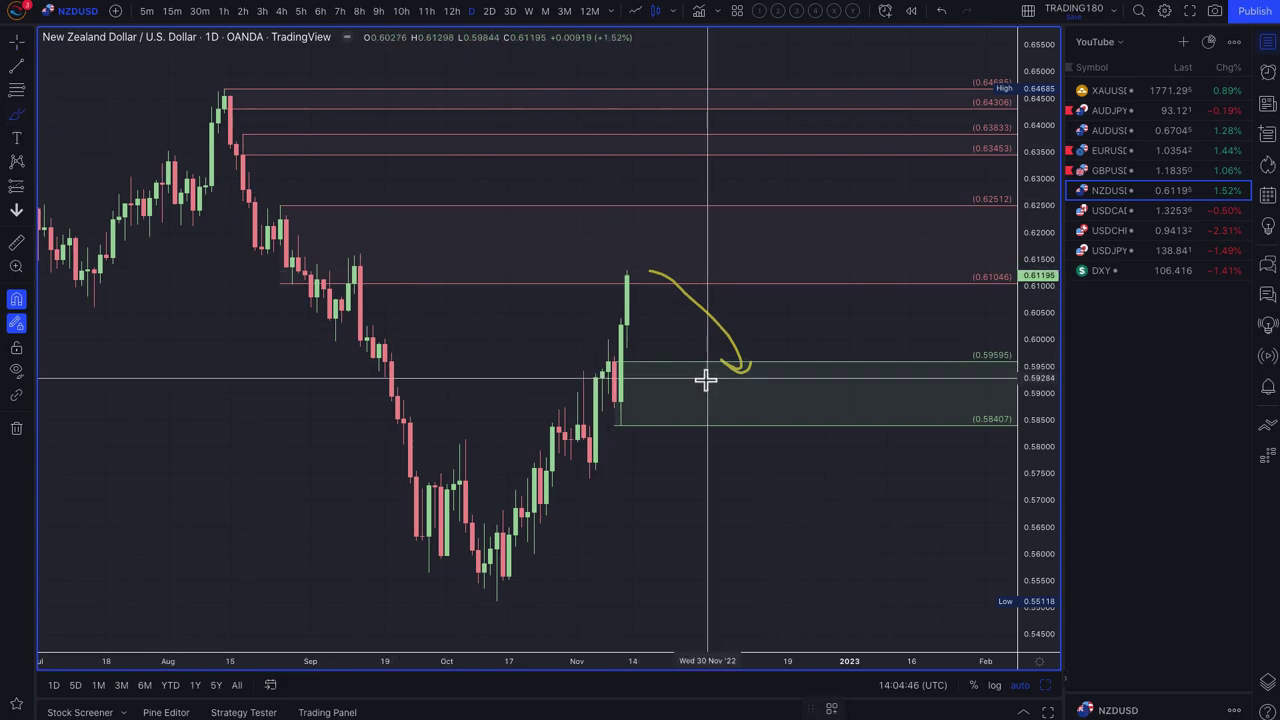
Brush a circle inside the NZDUSD demand zone with a rising stroke out of it, and circle the latest high.
mouse_move(743, 380)
left_mouse_down()
mouse_move(776, 421)
mouse_move(745, 386)
left_mouse_up()
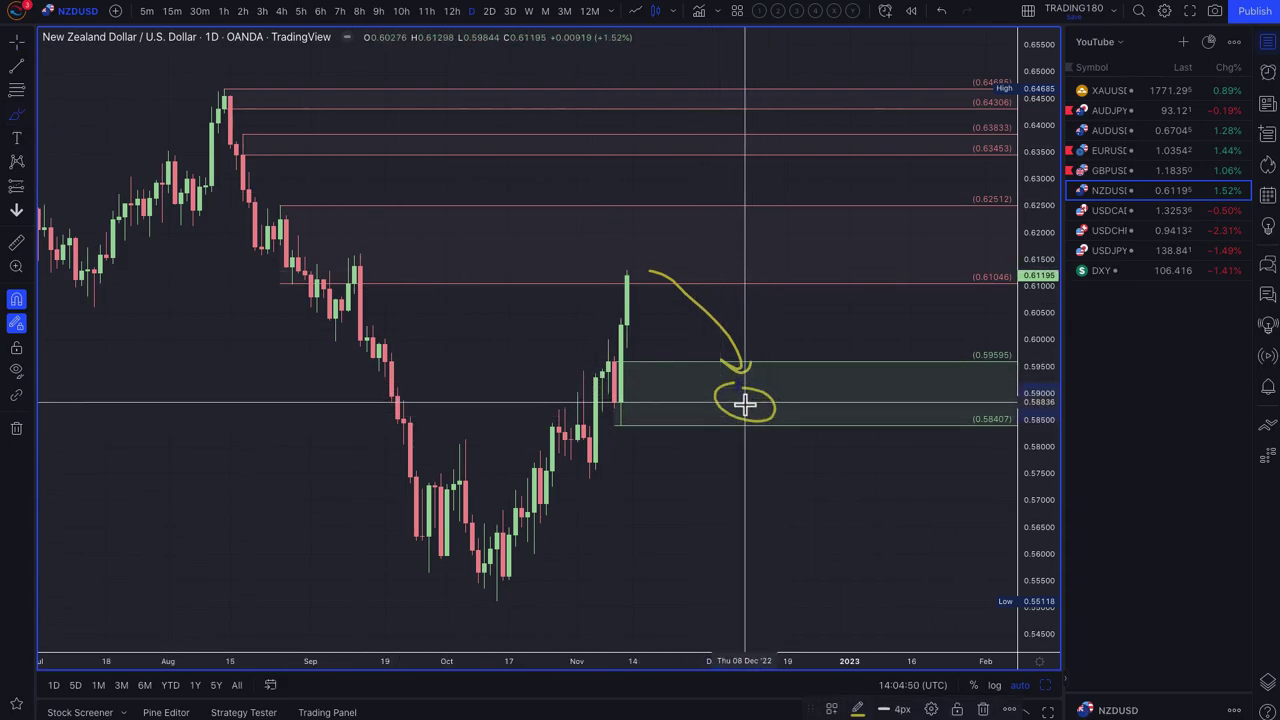
mouse_move(745, 404)
left_mouse_down()
mouse_move(826, 317)
mouse_move(826, 332)
left_mouse_up()
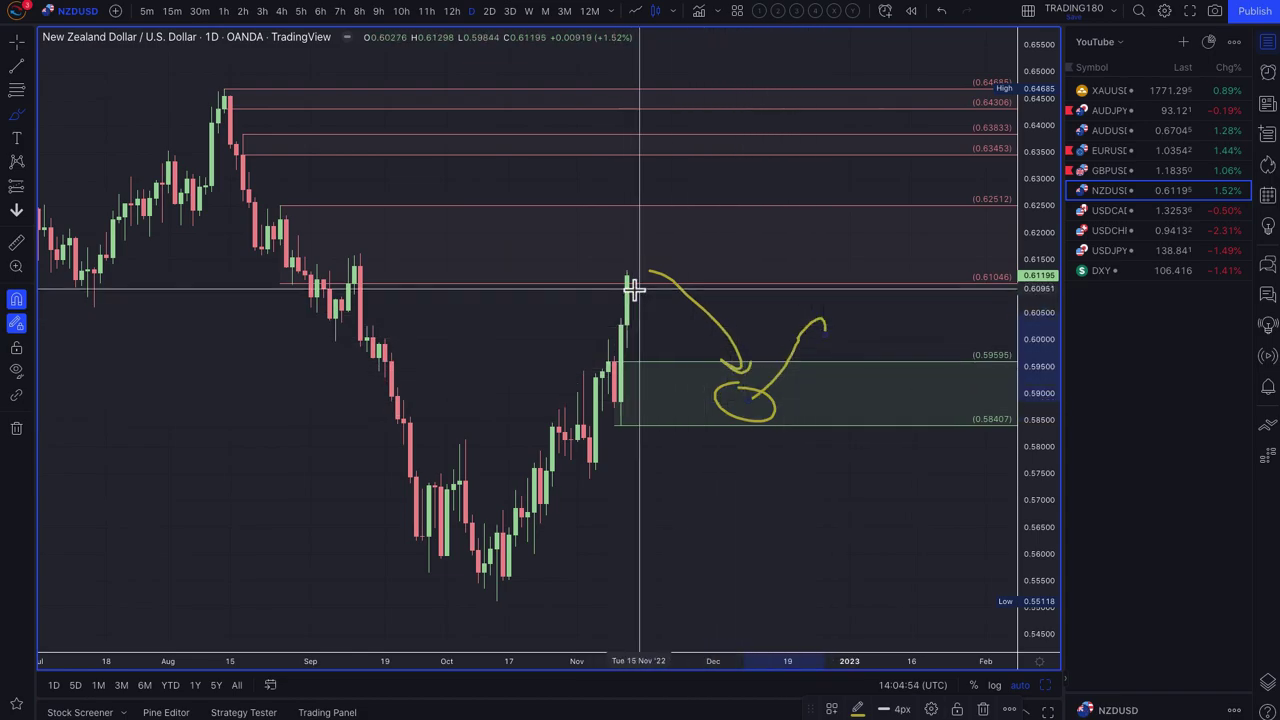
scroll(617, 261, "down", 3)
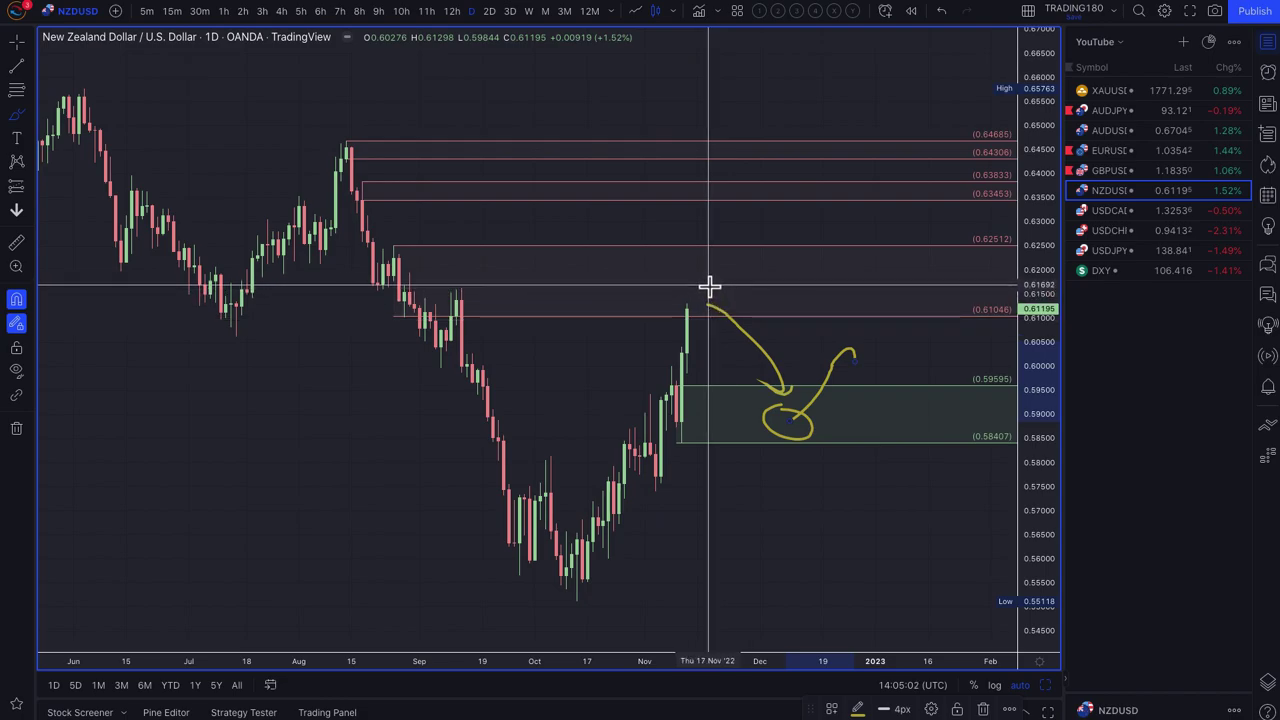
mouse_move(690, 283)
left_mouse_down()
mouse_move(686, 312)
mouse_move(692, 282)
left_mouse_up()
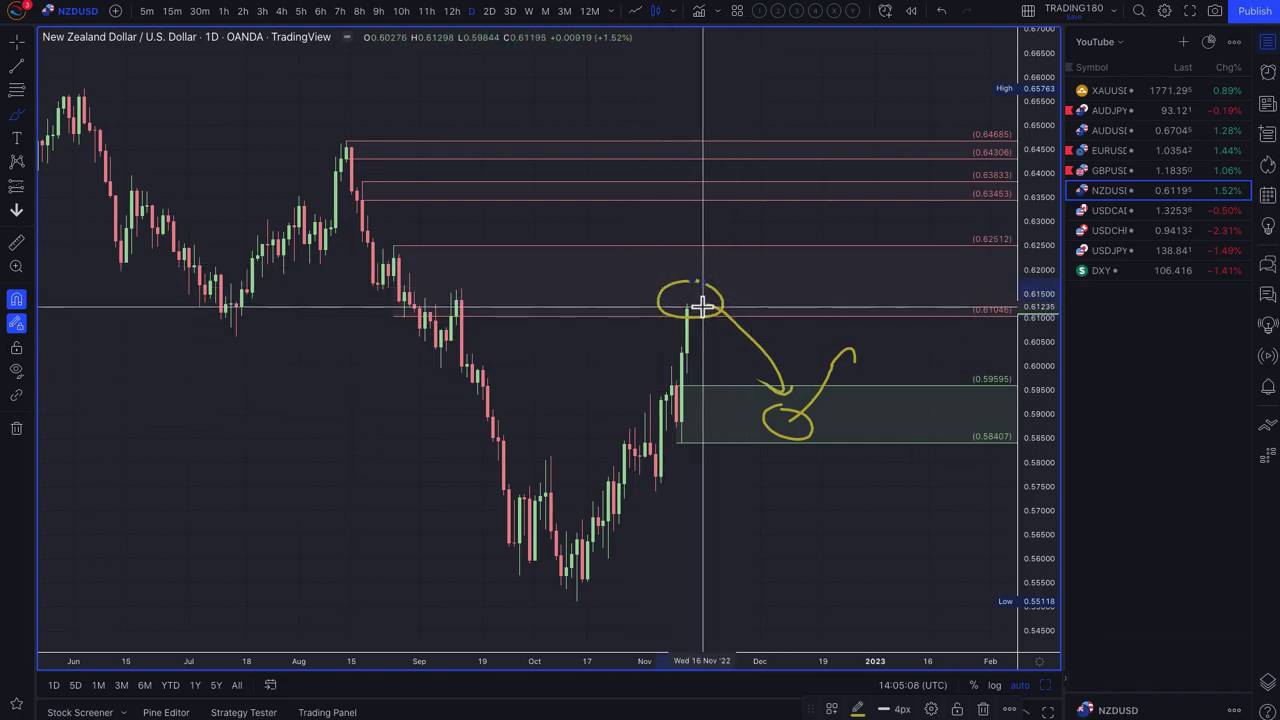
Draw a rectangle over NZDUSD from 14 June 2022 to 17 January 2023 between 0.61456 and 0.60972, and apply the EQUAL HIGHS/LOWS template.
left_click(35, 120)
left_click(45, 170)
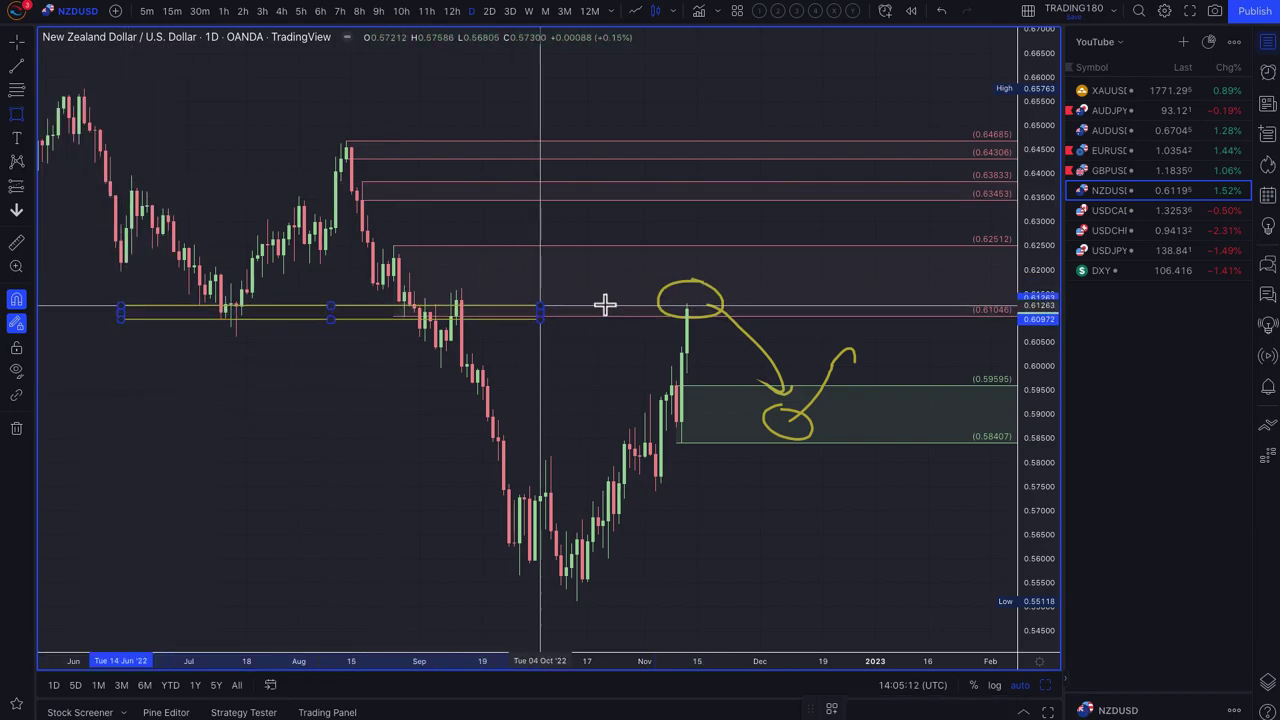
left_click_drag(843, 287, 929, 298)
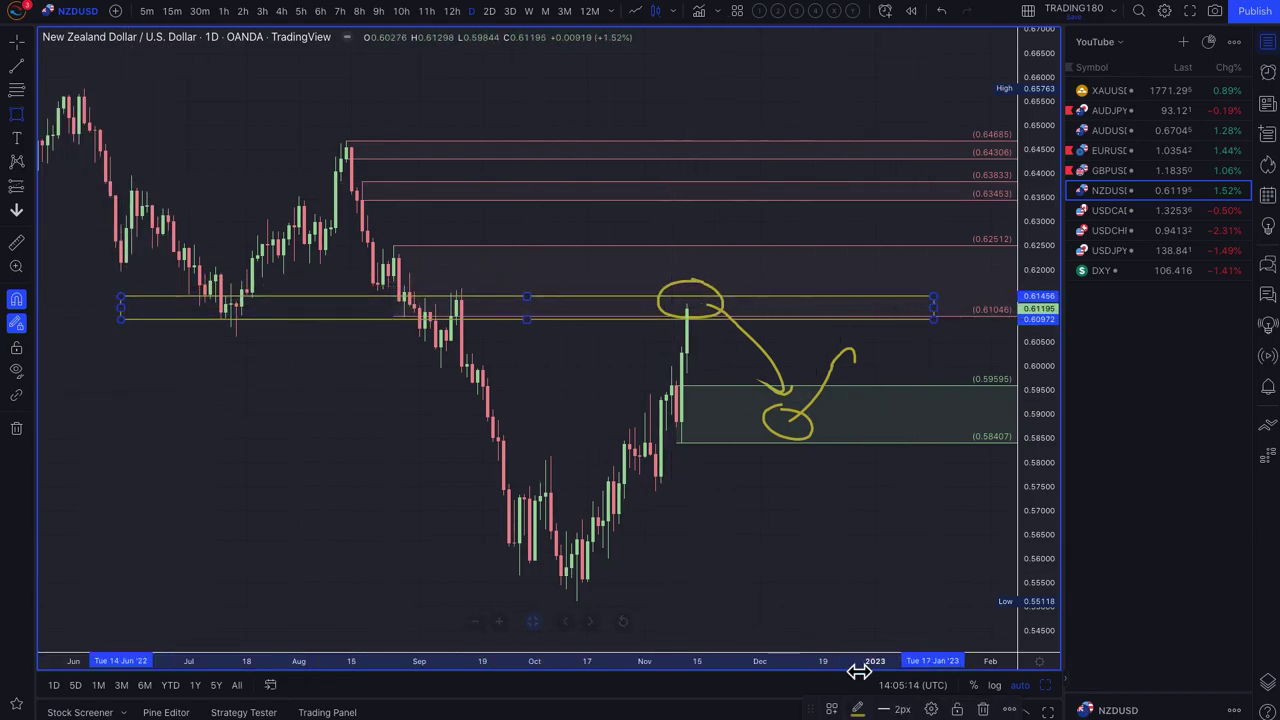
left_click(833, 709)
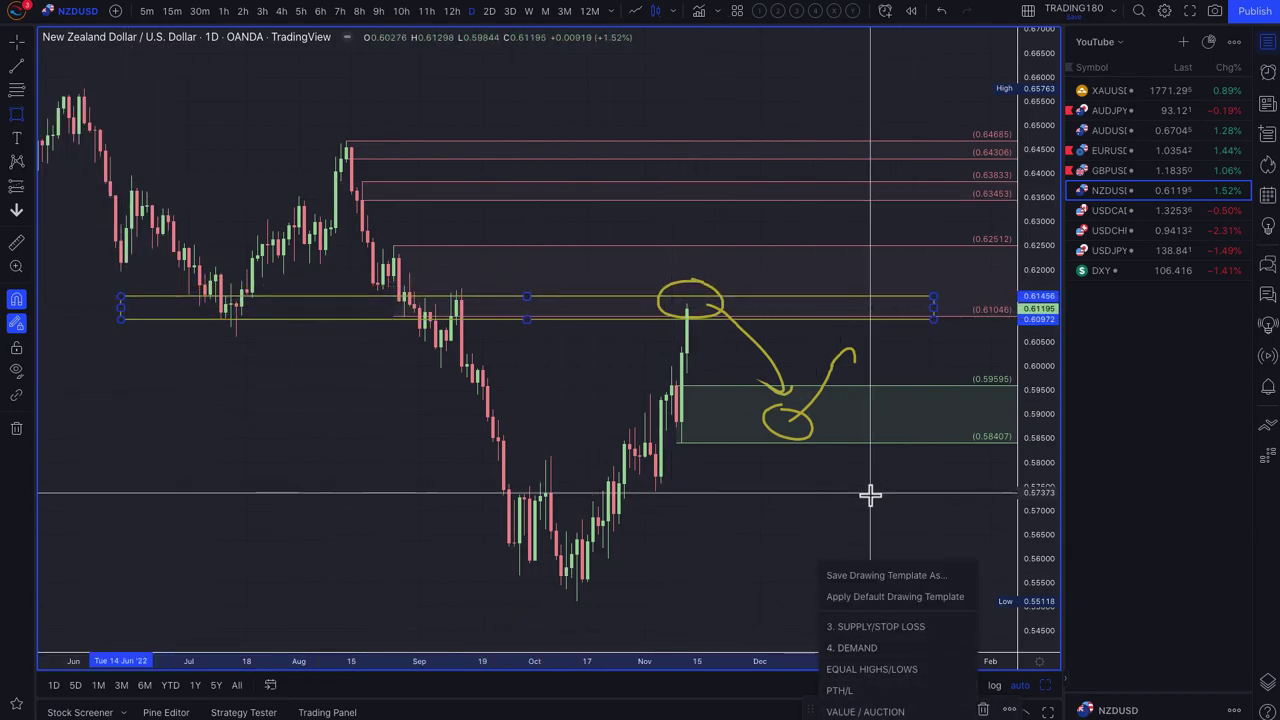
left_click(868, 670)
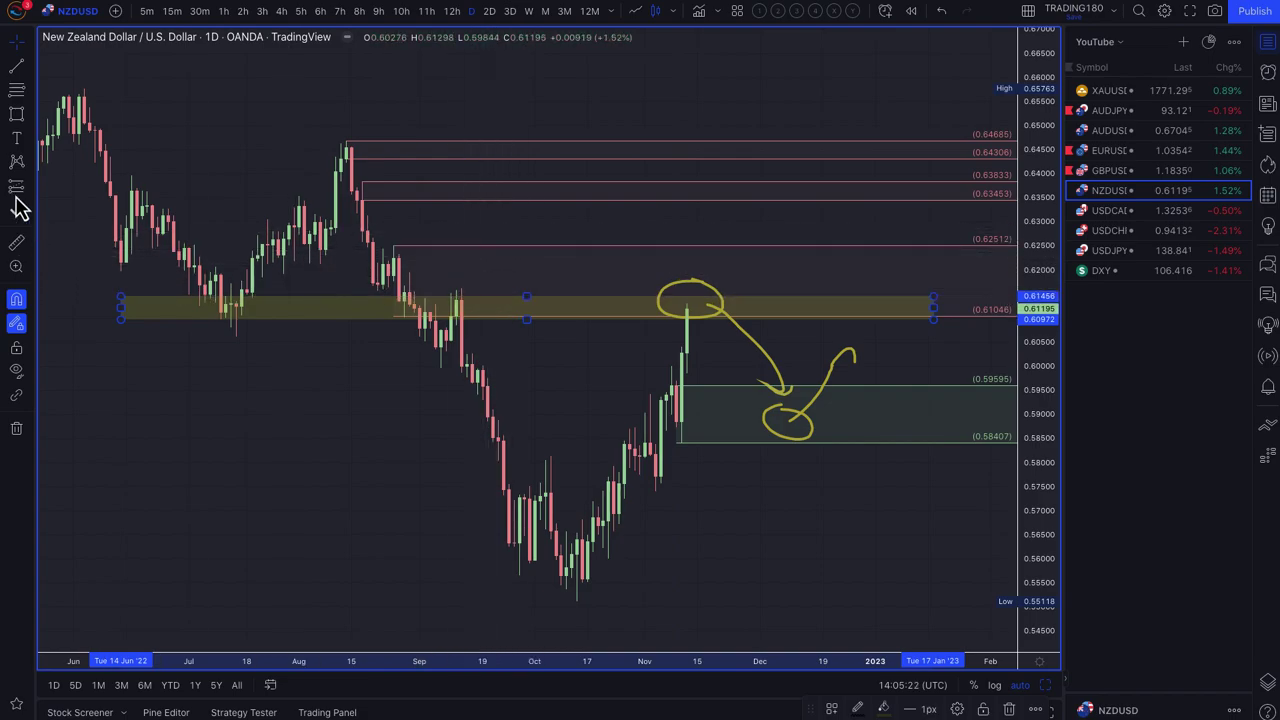
Draw a second NZDUSD equal highs/lows band from 9 June 2022 to 31 January 2023 between 0.62412 and 0.62010.
left_click(16, 113)
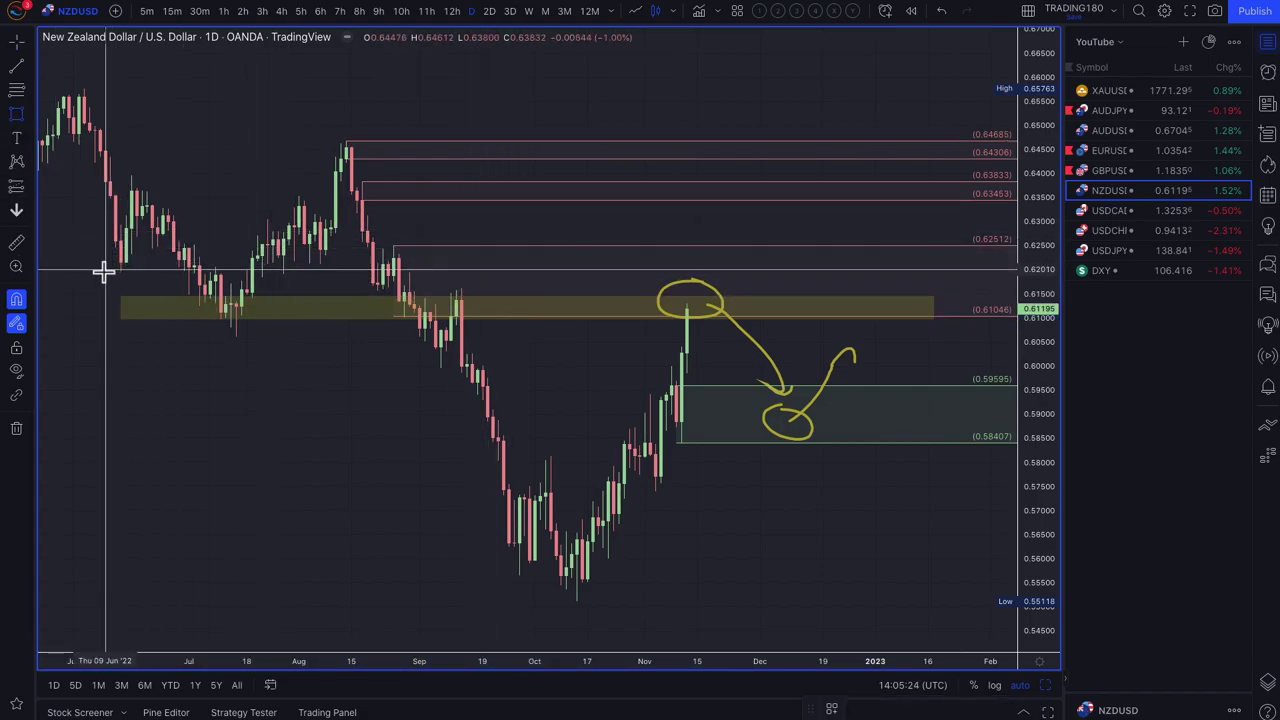
left_click_drag(105, 268, 357, 248)
left_click_drag(503, 247, 986, 252)
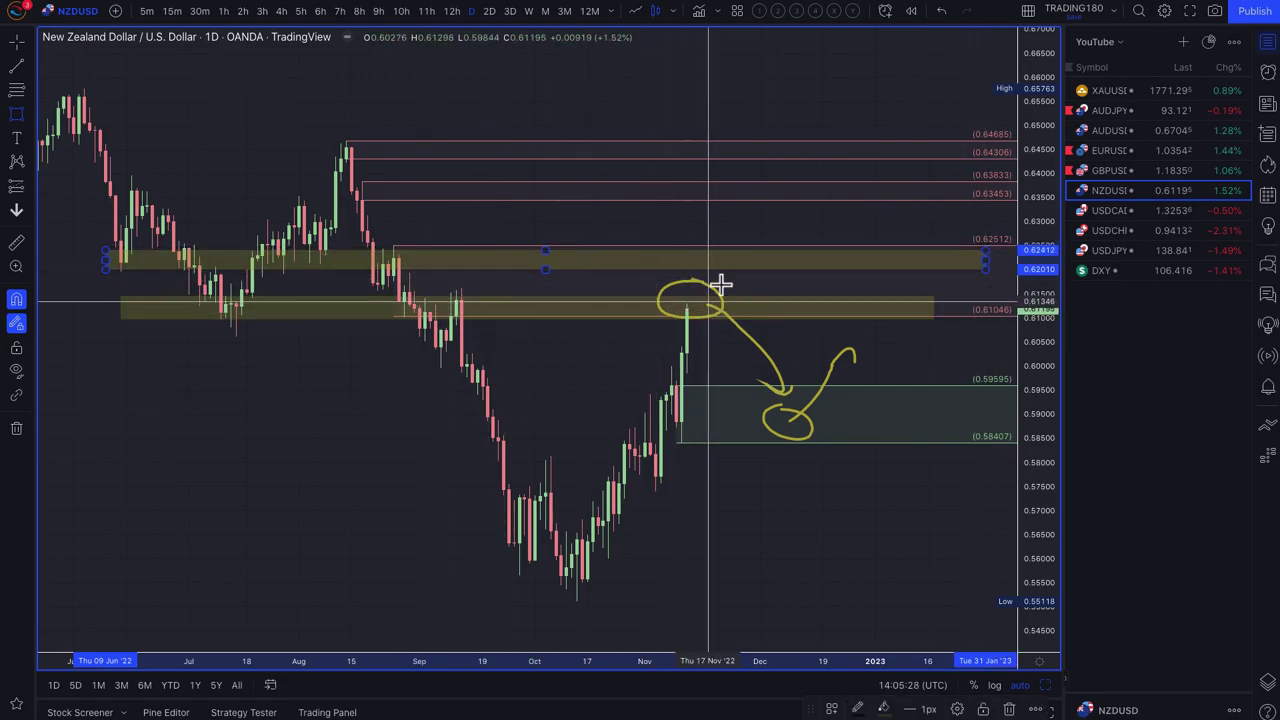
Select GBPUSD in the watchlist, and highlight the Guardian newsflash paragraphs on the UK economy's third-quarter contraction.
left_click(1113, 174)
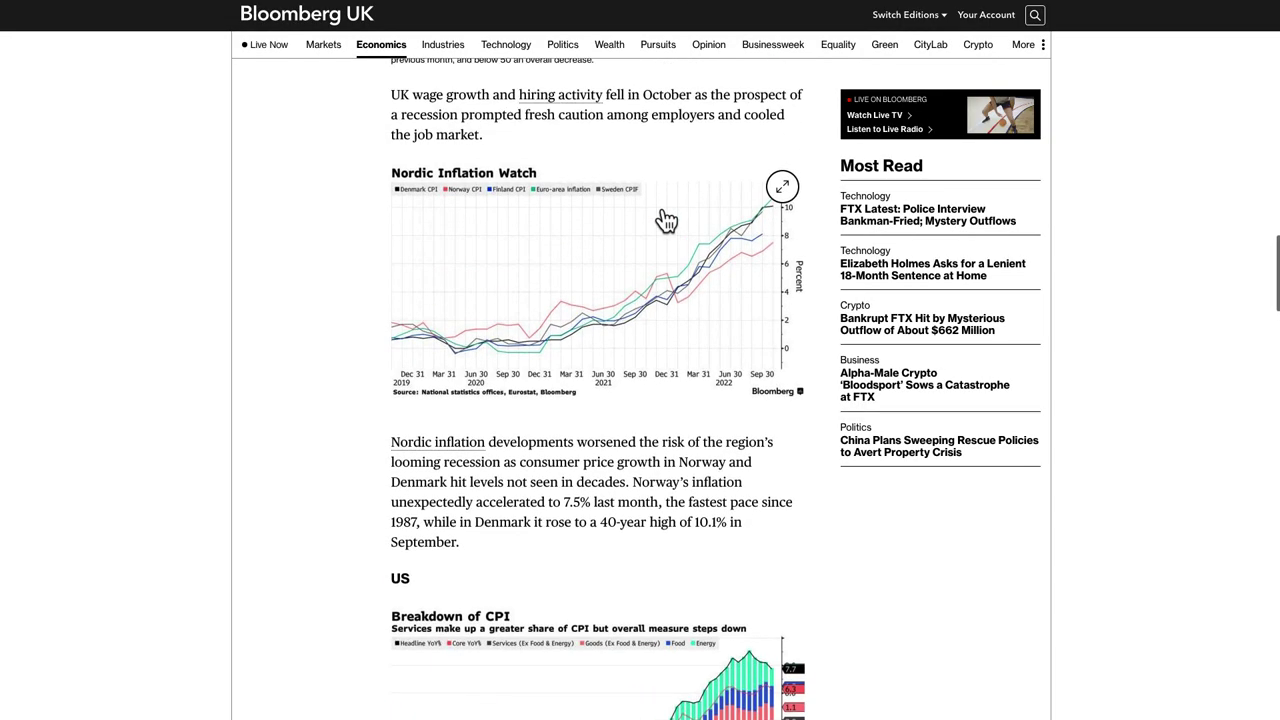
scroll(667, 221, "up", 10)
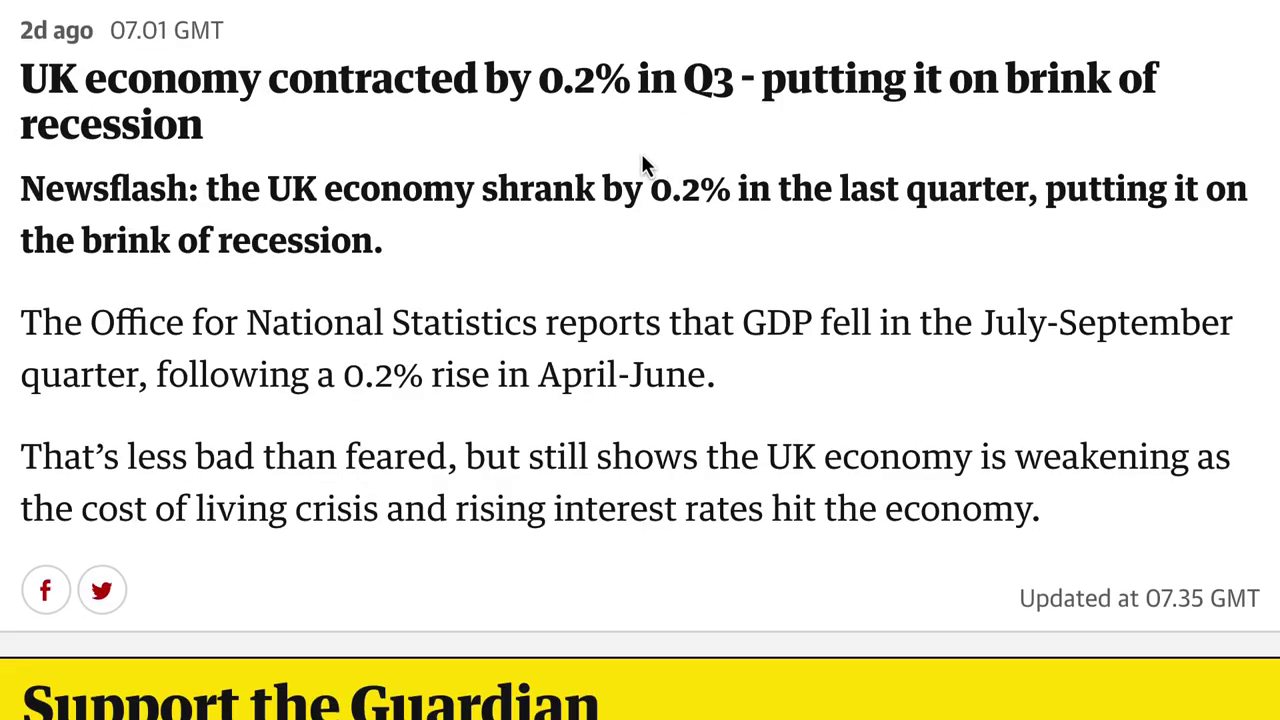
scroll(641, 153, "up", 1)
scroll(641, 153, "down", 2)
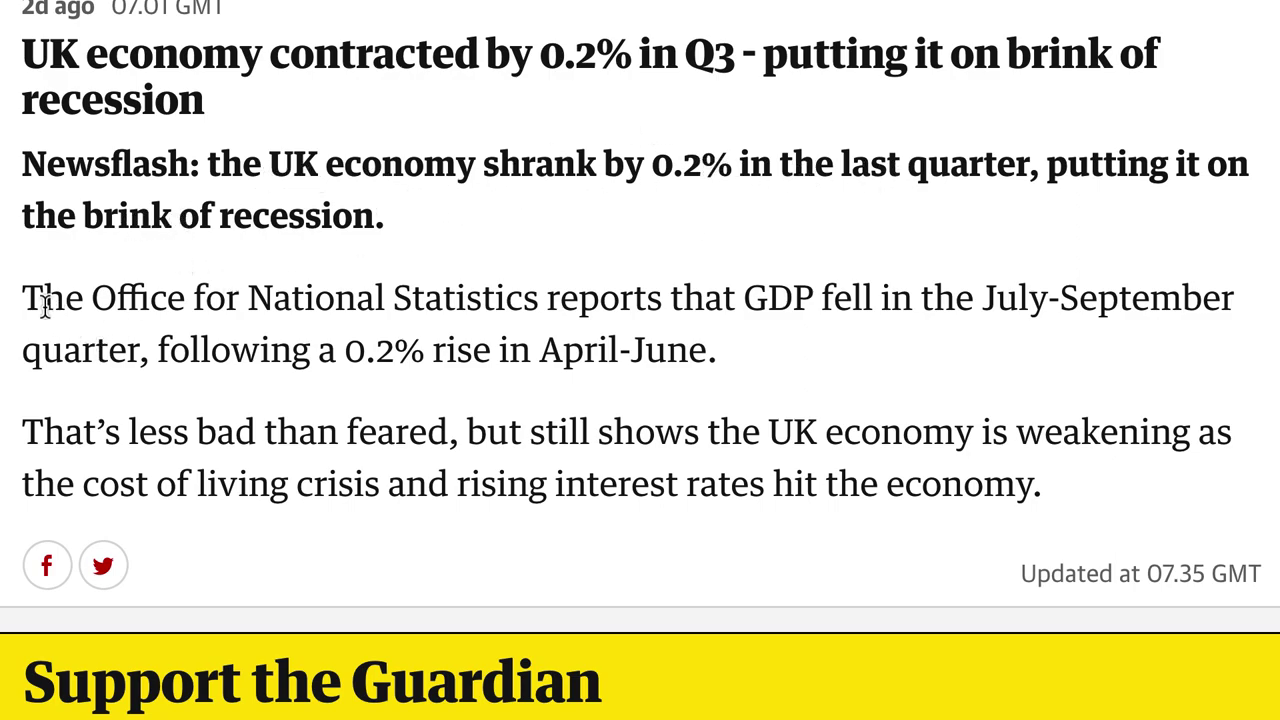
left_click_drag(46, 300, 1034, 483)
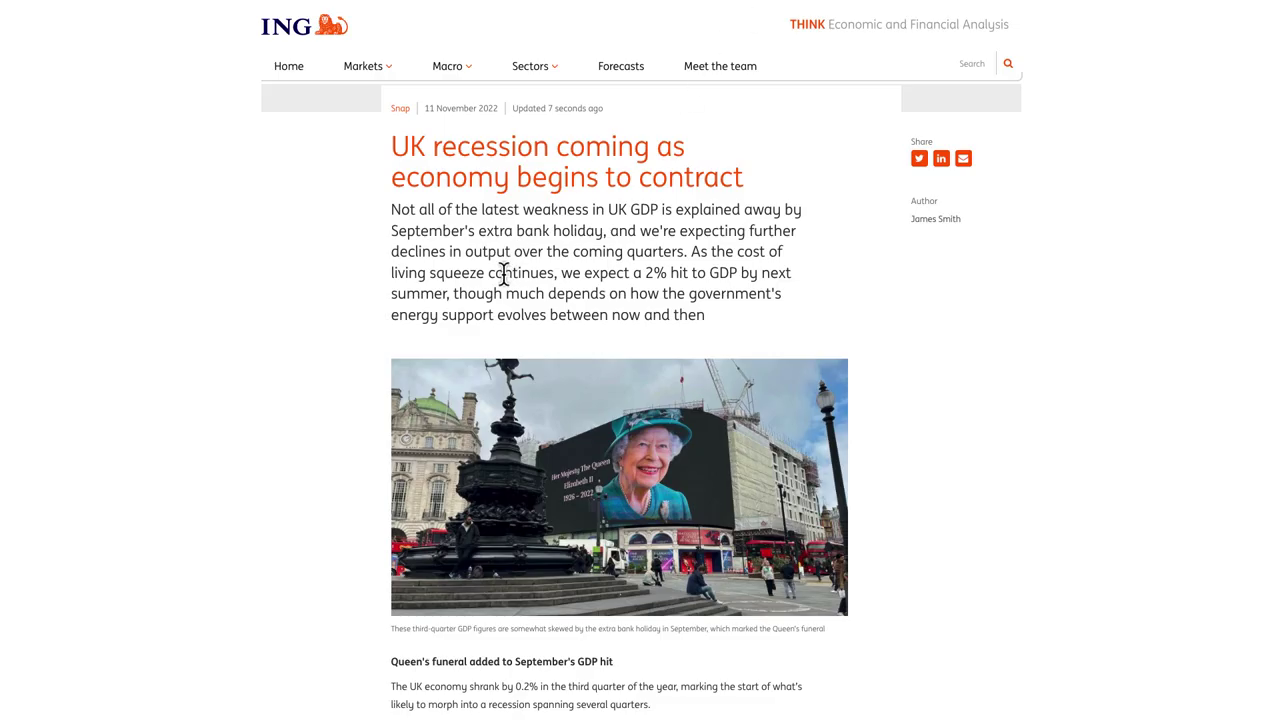
Read through the ING article on the coming UK recession, highlighting the headings on the Queen's funeral and further weakness.
scroll(503, 273, "down", 5)
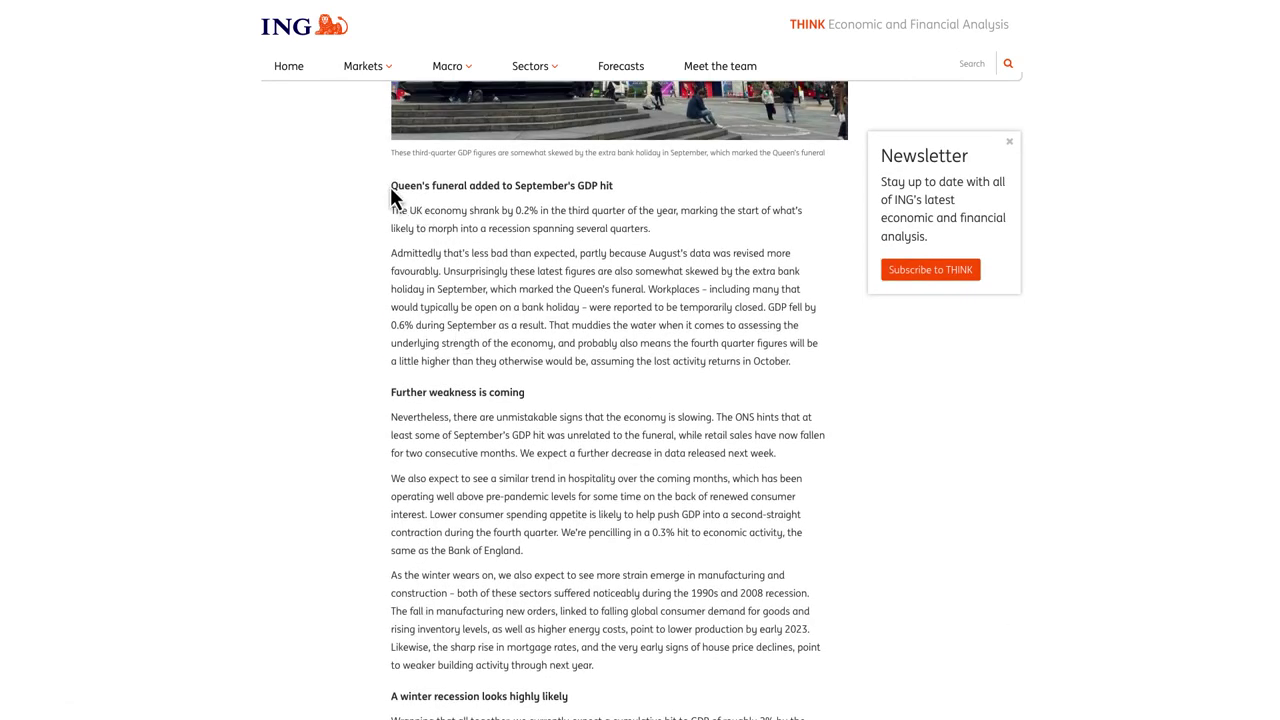
left_click_drag(390, 186, 600, 186)
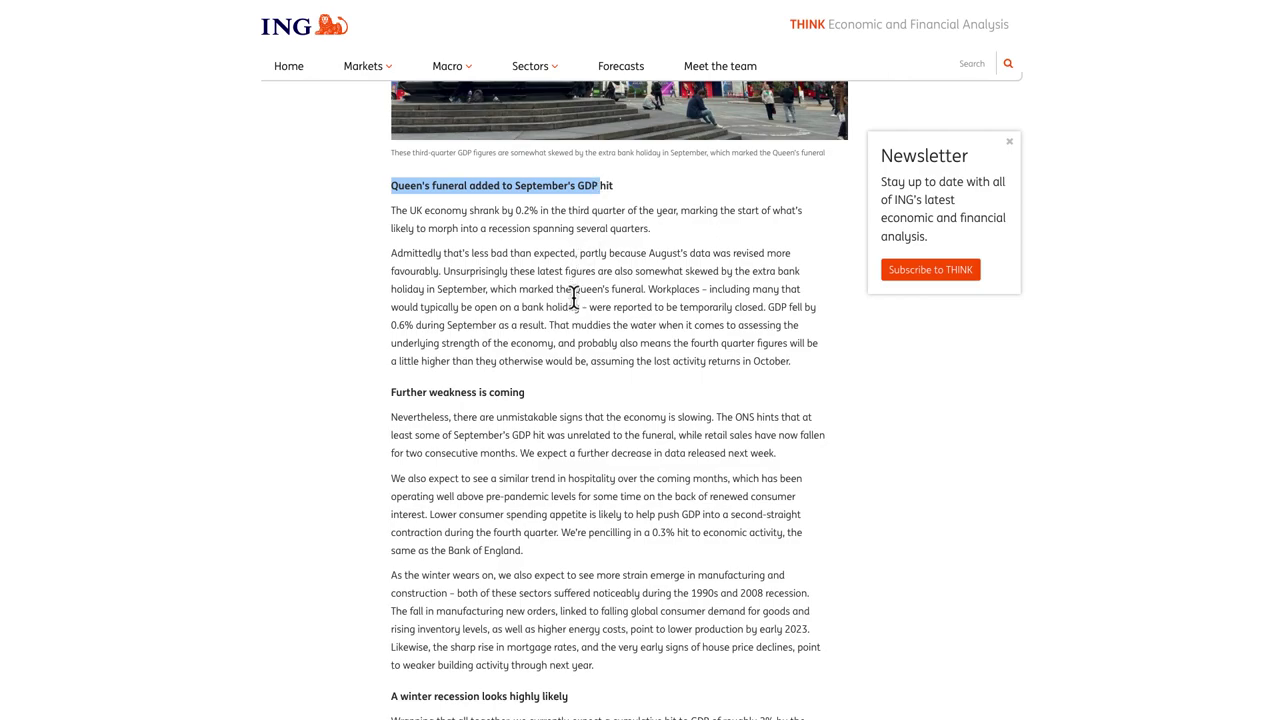
scroll(574, 297, "down", 2)
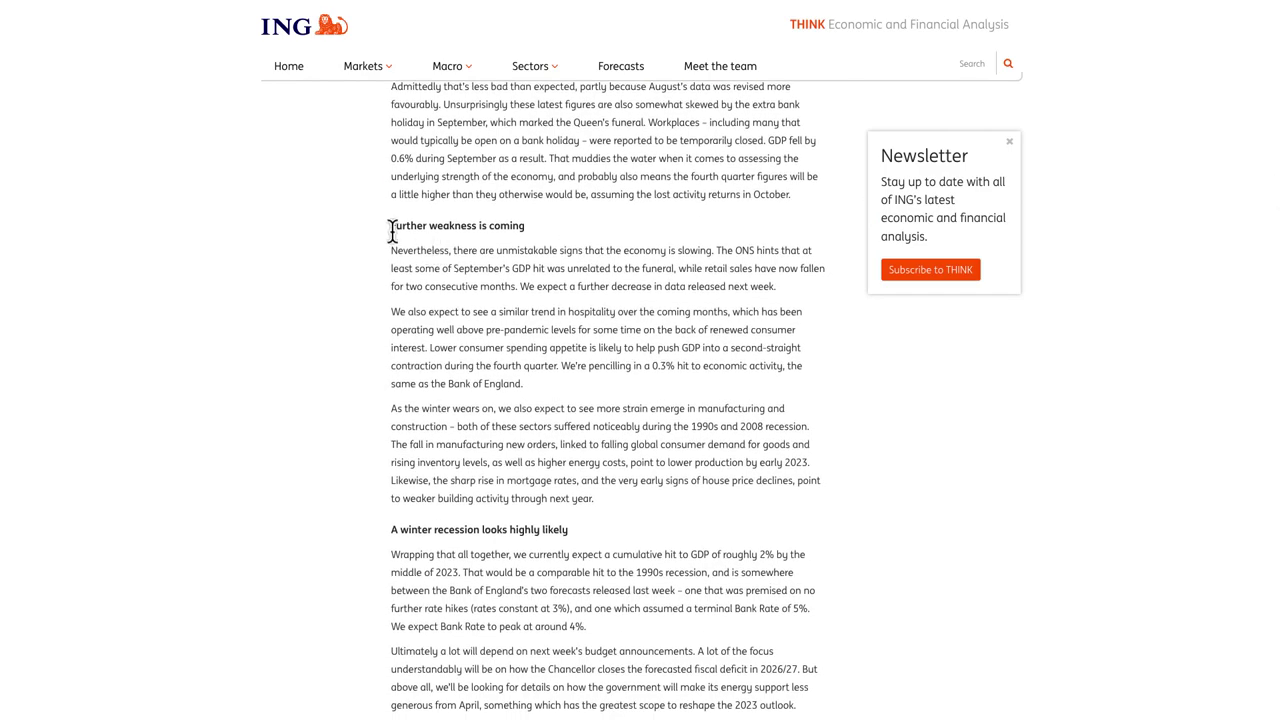
left_click_drag(392, 229, 548, 241)
scroll(537, 268, "down", 3)
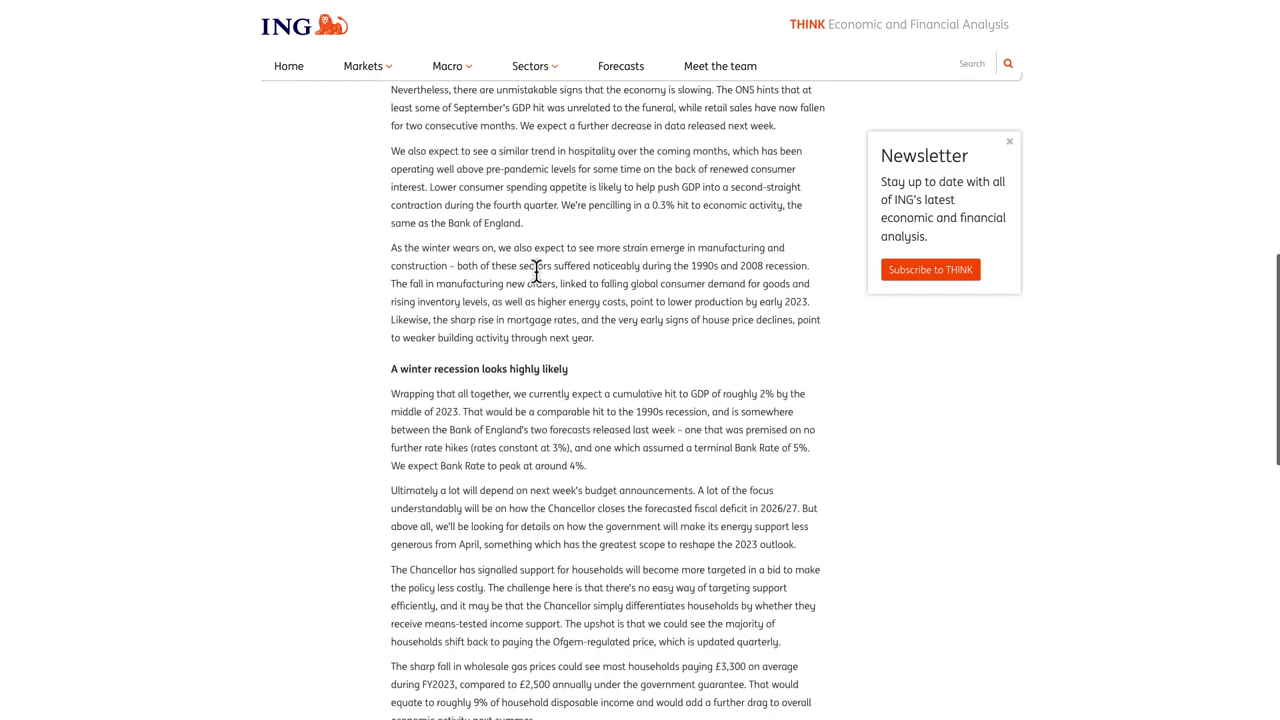
left_click_drag(393, 268, 577, 283)
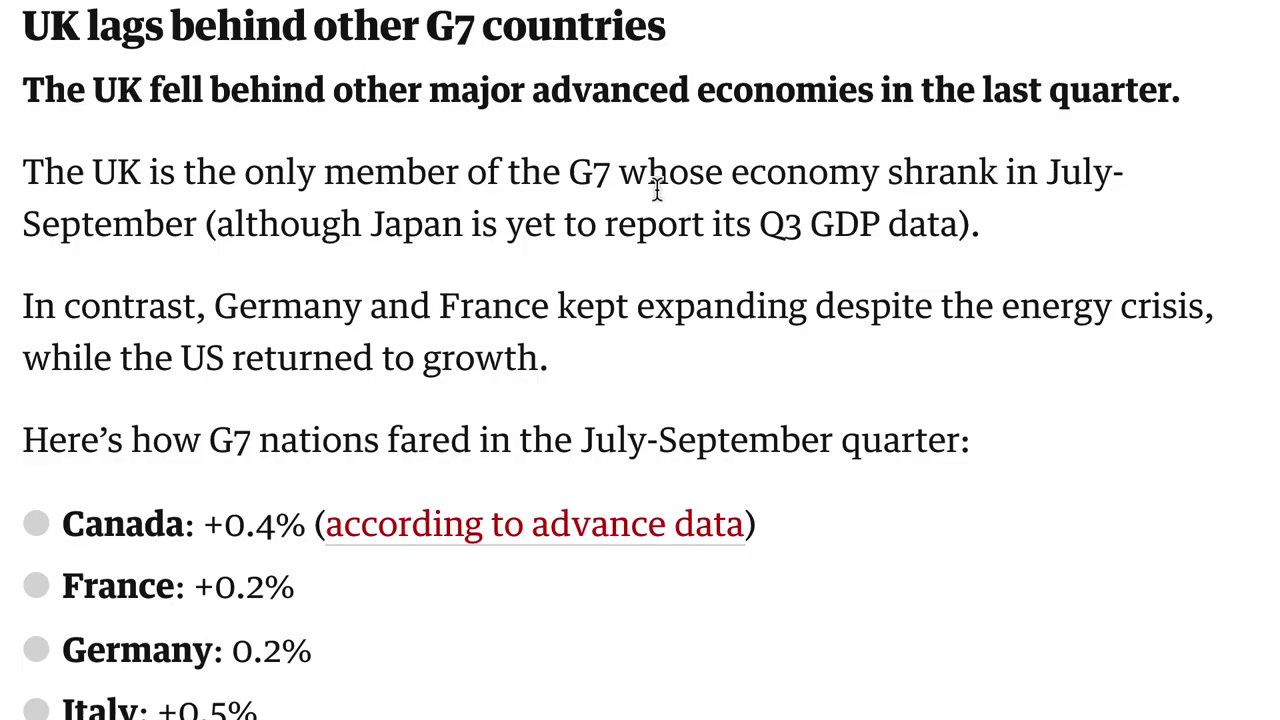
Highlight the Guardian heading "UK lags behind other G7 countries" and part of the bold summary sentence below it.
scroll(660, 195, "up", 2)
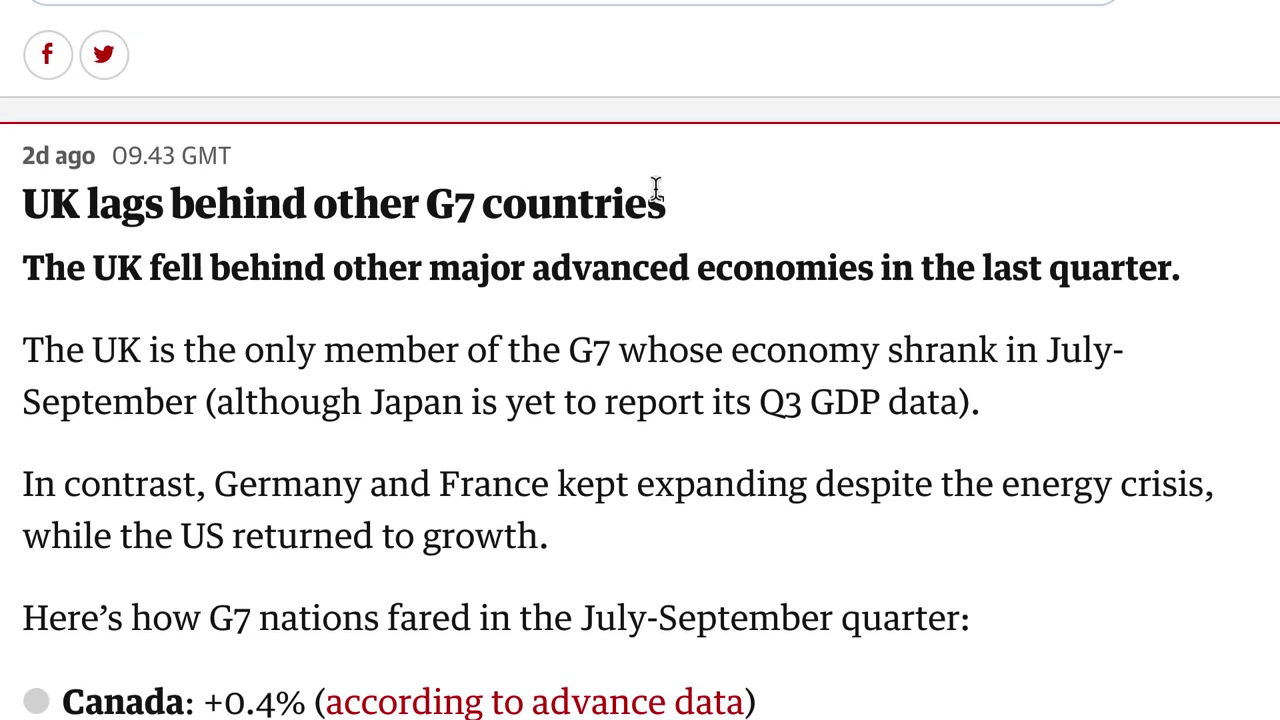
scroll(656, 190, "down", 2)
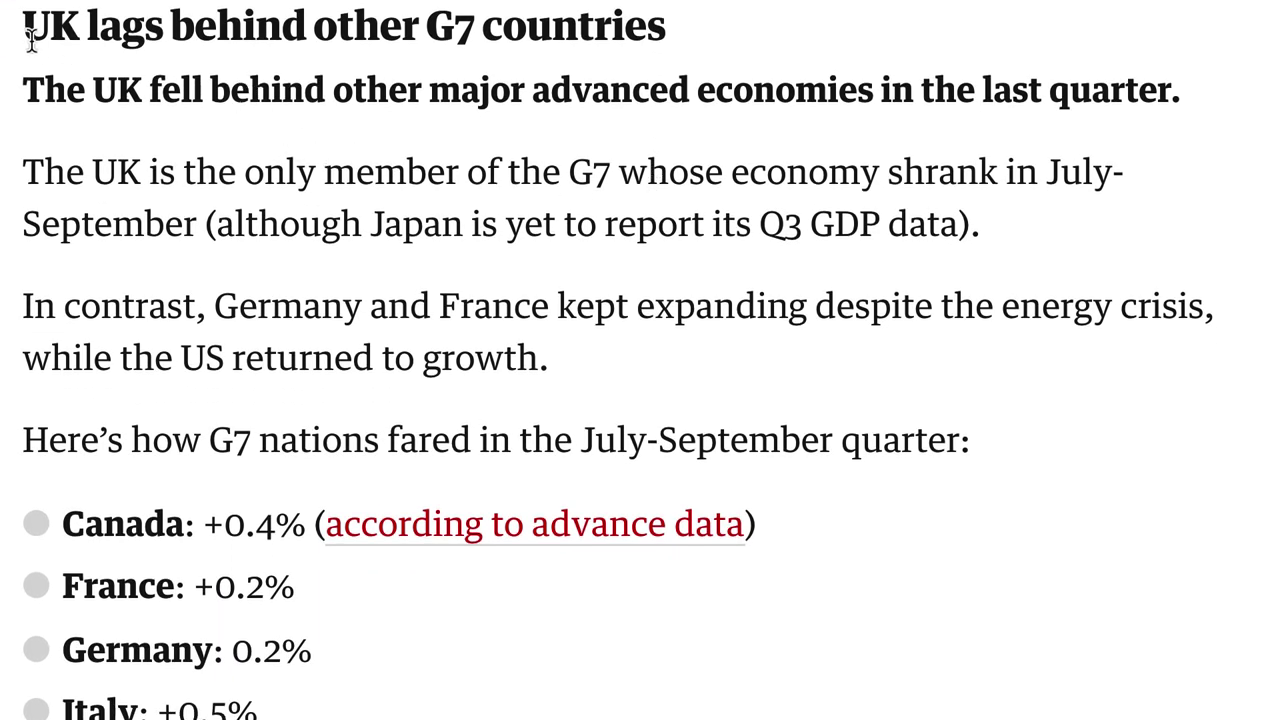
left_click_drag(27, 35, 660, 33)
scroll(510, 140, "down", 1)
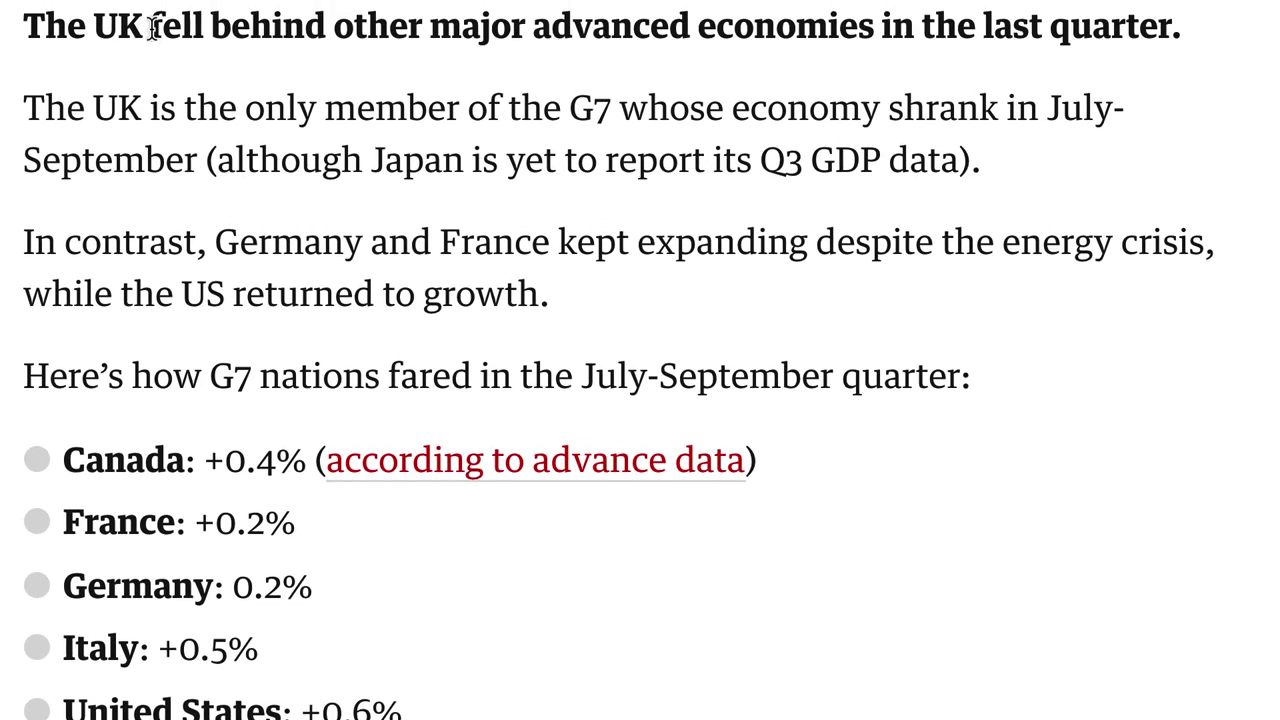
scroll(109, 31, "up", 1)
left_click_drag(432, 62, 1066, 62)
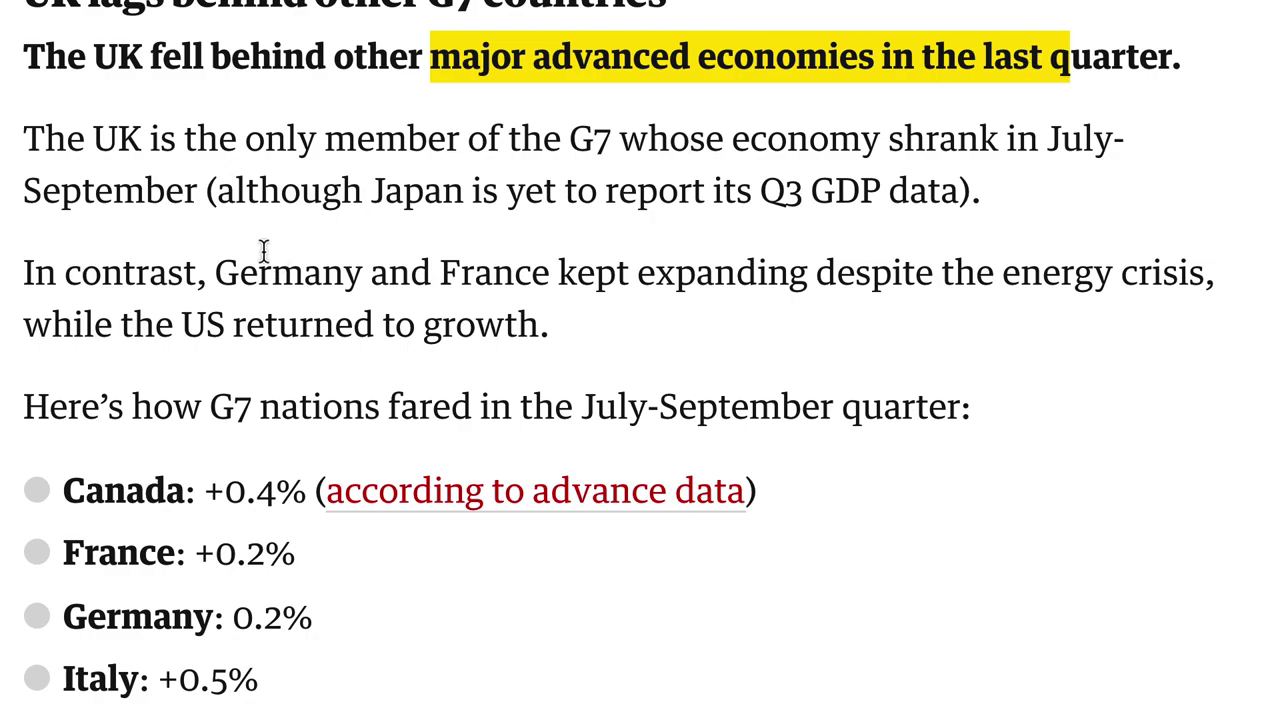
Highlight the Guardian paragraphs on the UK being the only shrinking G7 economy and on growth in Germany, France and the US.
scroll(263, 251, "down", 1)
left_click_drag(62, 52, 960, 110)
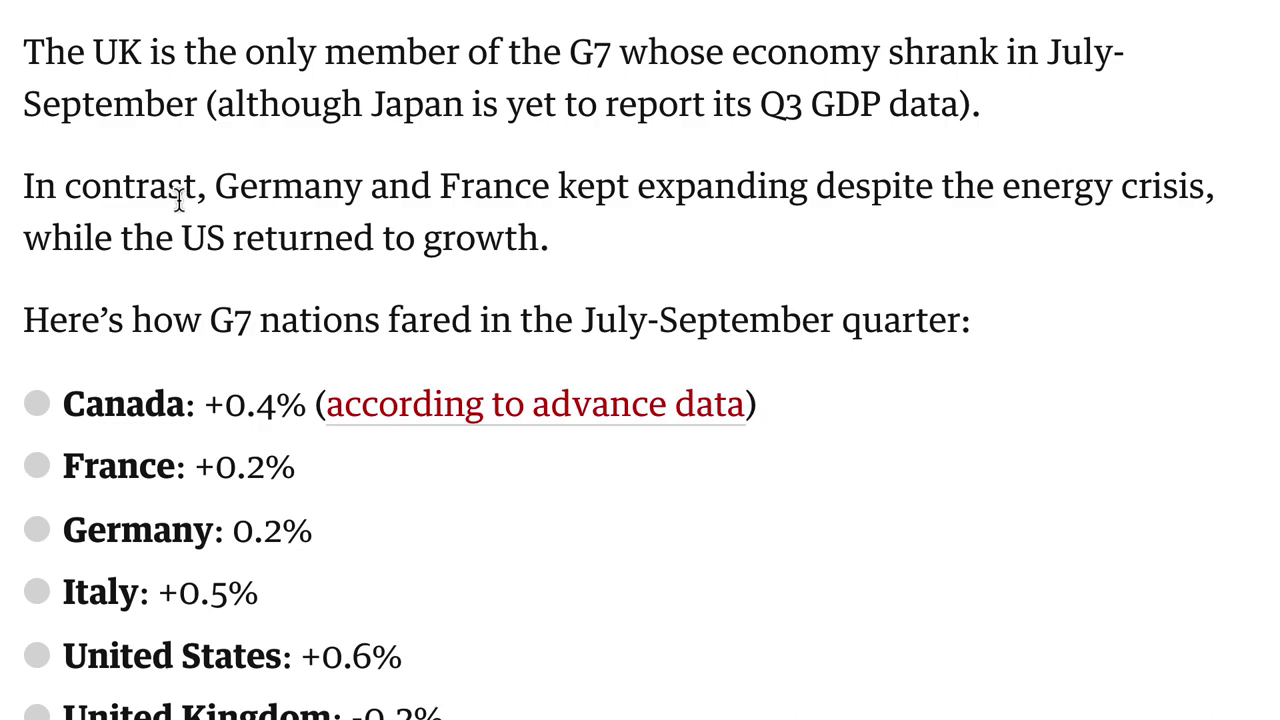
left_click_drag(177, 189, 521, 240)
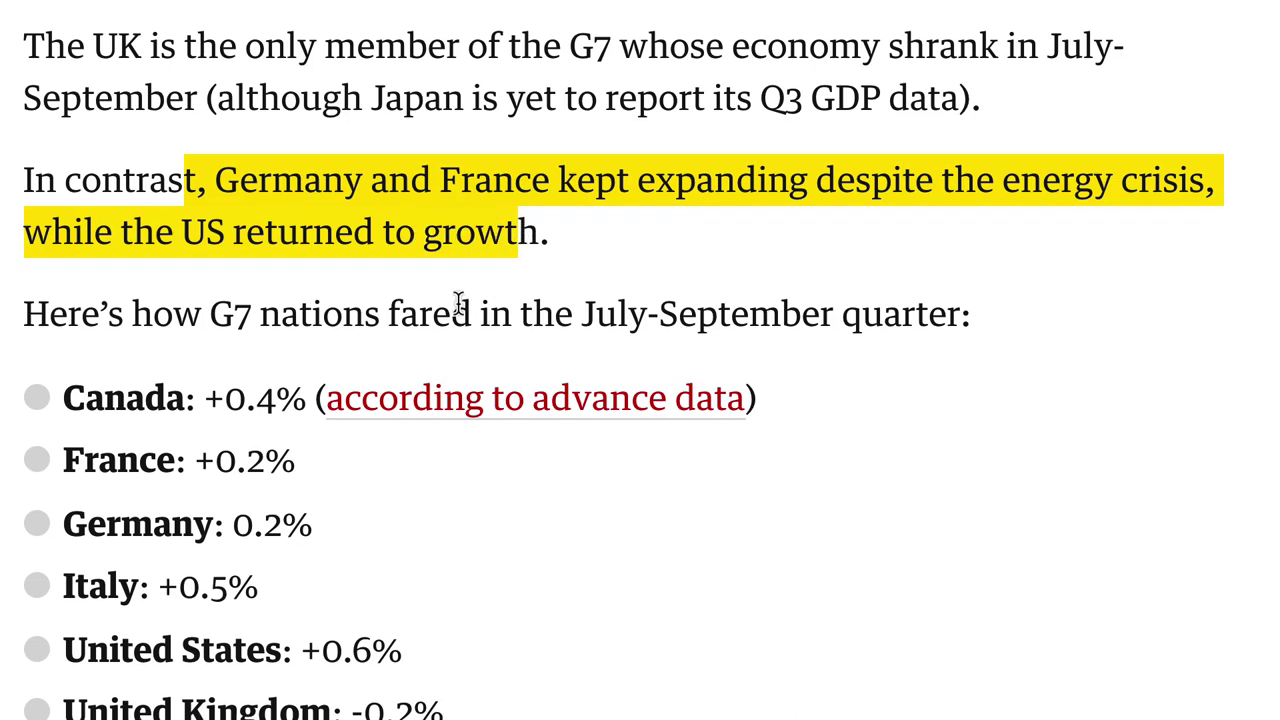
Review the list of G7 growth figures, highlighting the United Kingdom entry and the paragraph about the state funeral bank holiday.
scroll(457, 300, "down", 3)
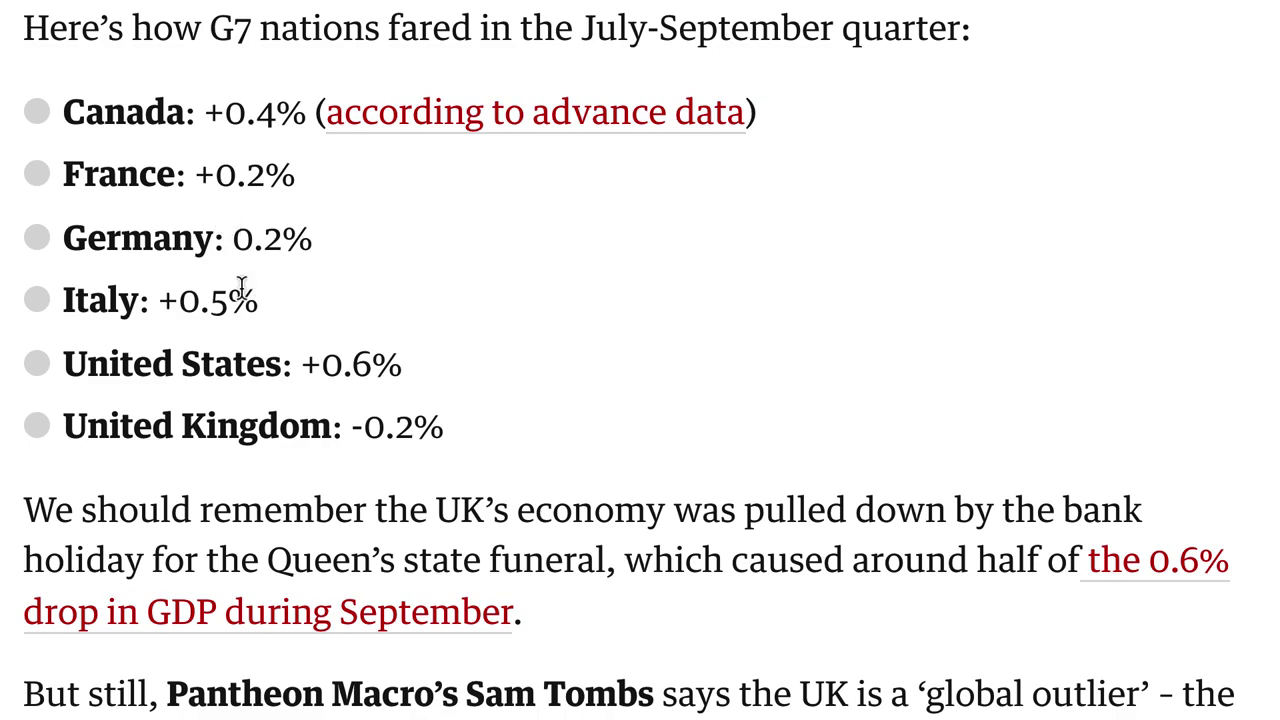
left_click_drag(62, 433, 442, 433)
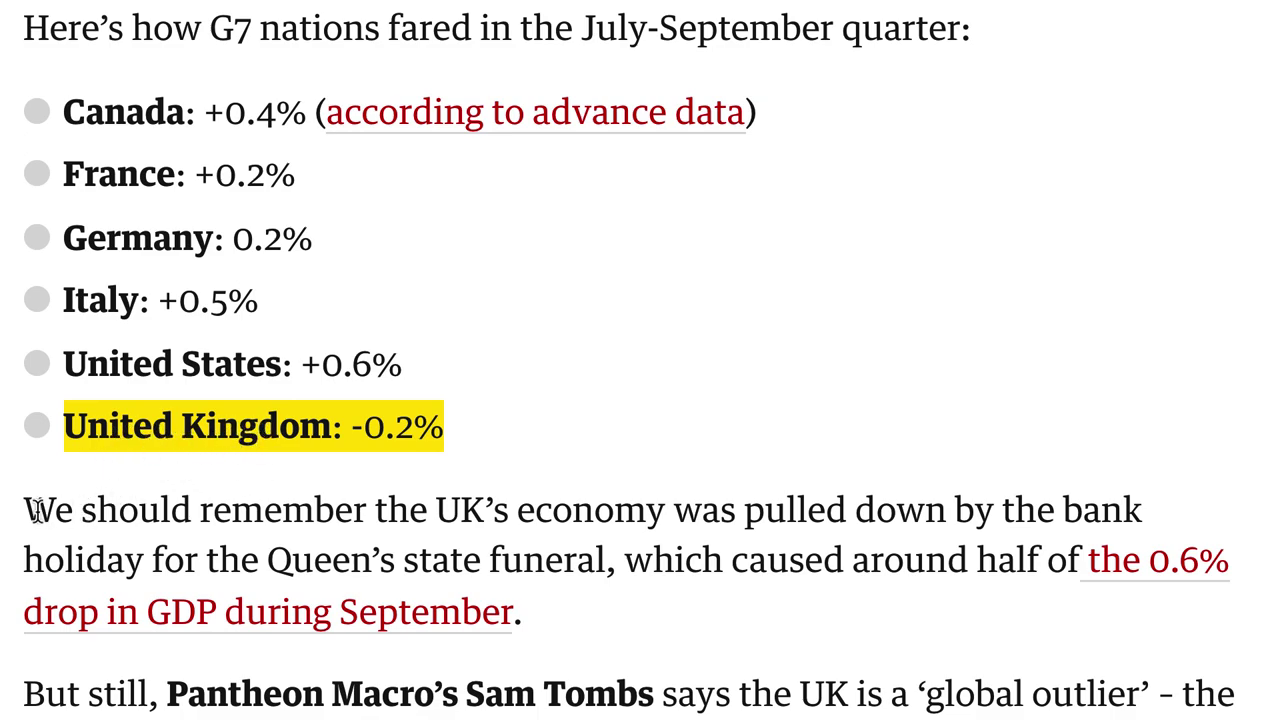
left_click_drag(35, 512, 770, 600)
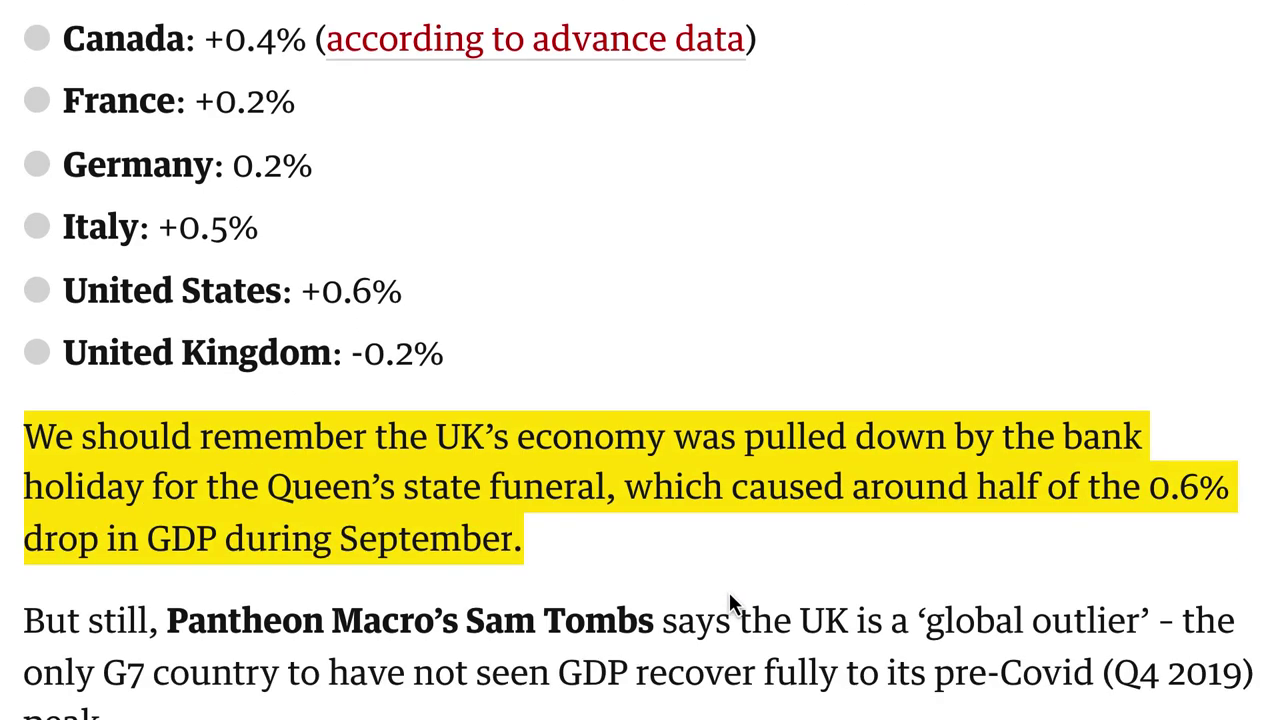
Highlight the sentence calling the UK a 'global outlier', and review the G7 comparison above it again.
scroll(728, 604, "down", 3)
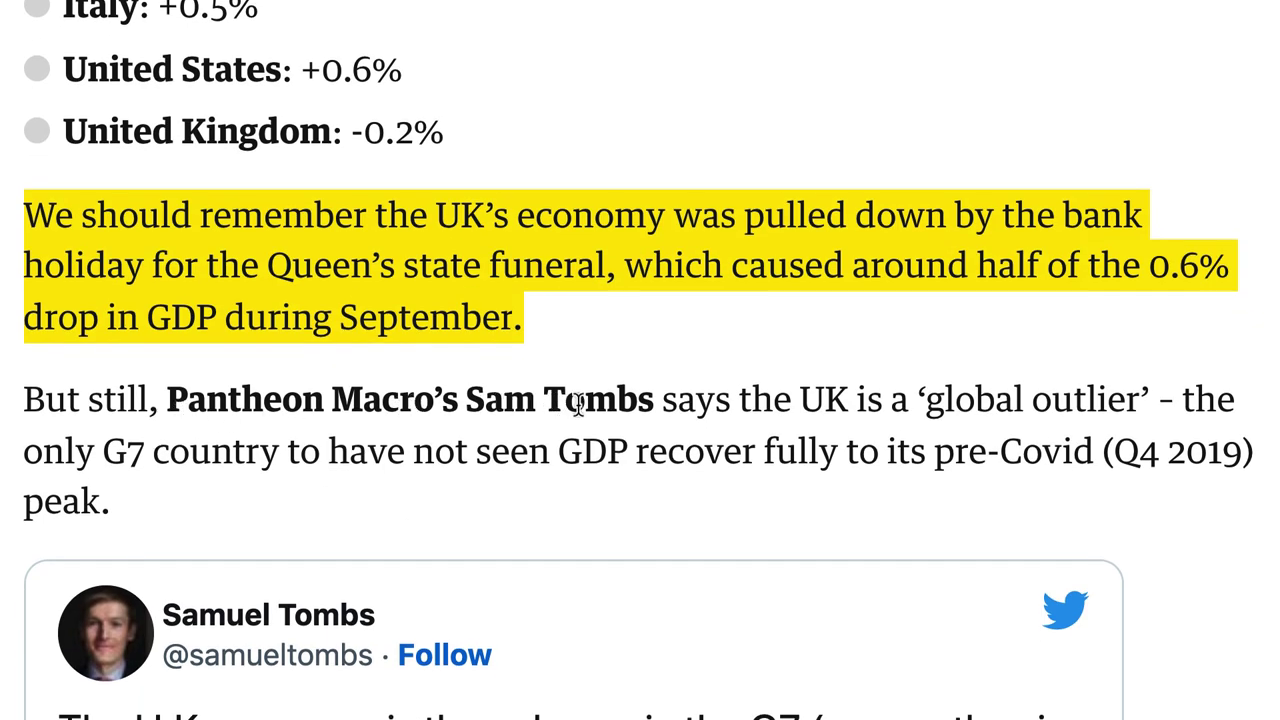
left_click_drag(660, 400, 1262, 468)
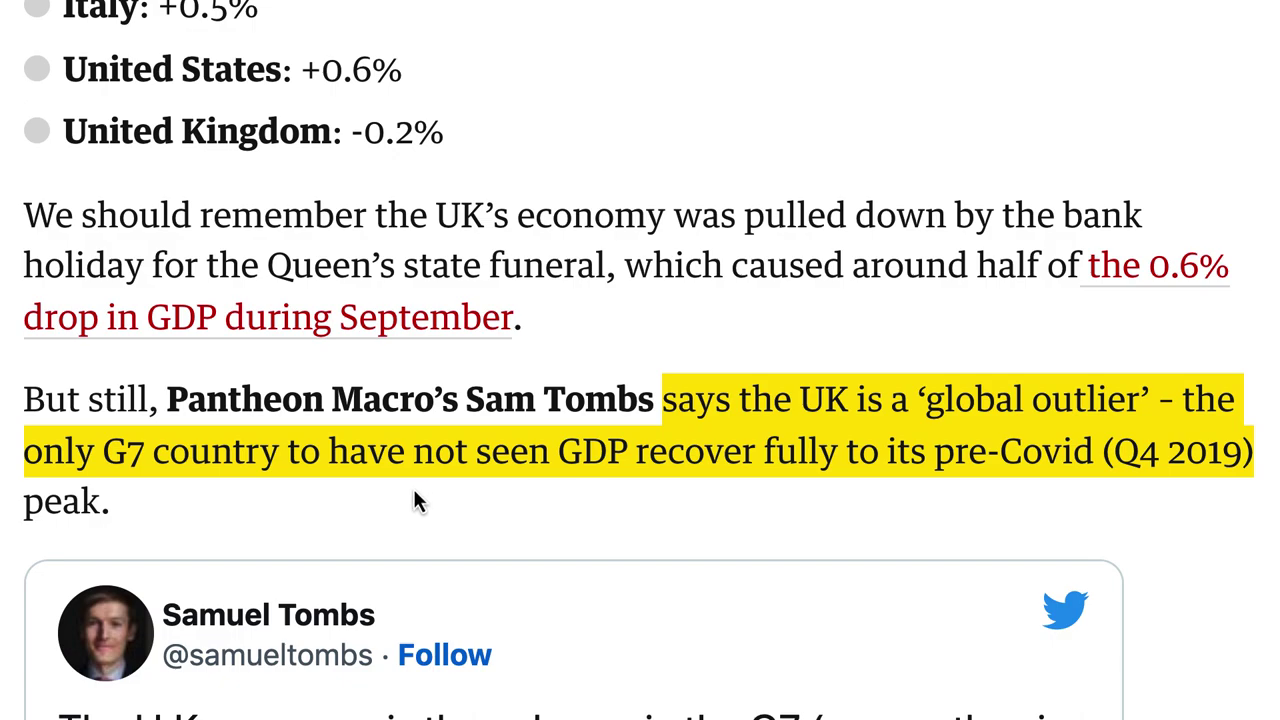
scroll(397, 497, "up", 5)
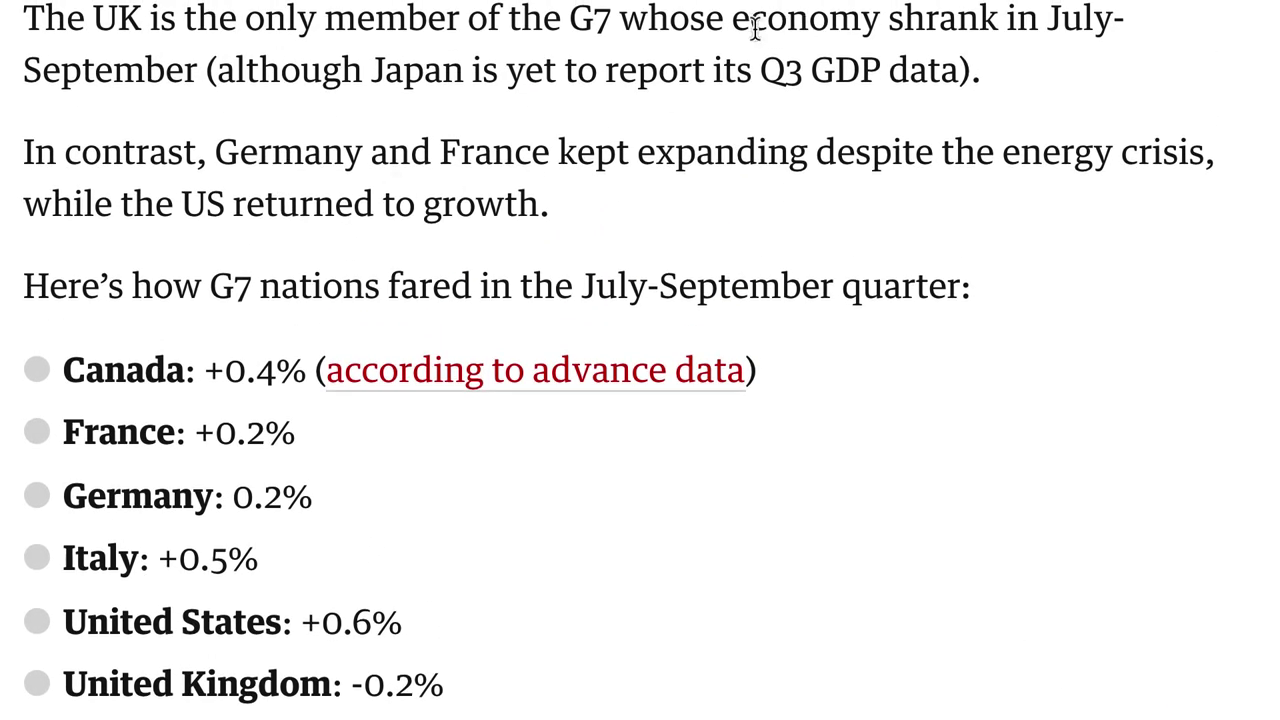
scroll(623, 206, "up", 3)
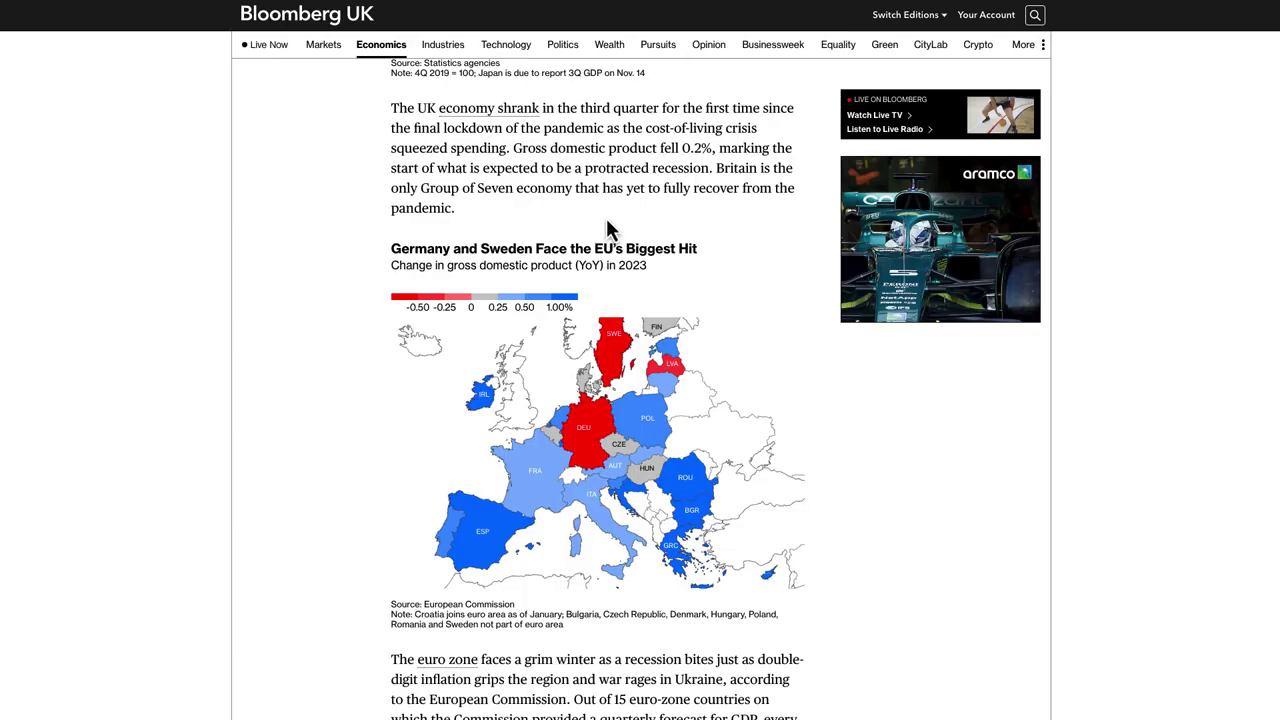
Read the opening of Bloomberg's "Charting the Global Economy: Prospects Darken for UK, Euro Area" down to the Lagging Behind chart.
scroll(604, 216, "up", 6)
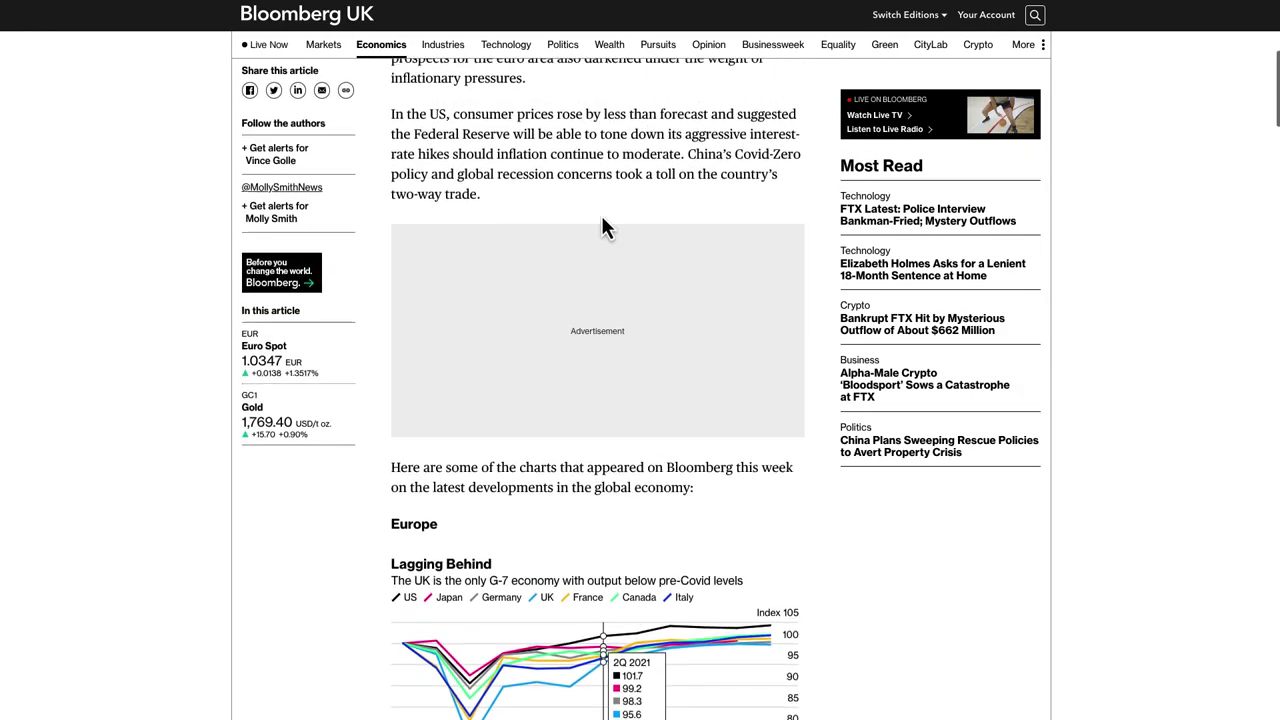
scroll(601, 217, "up", 5)
scroll(601, 217, "down", 3)
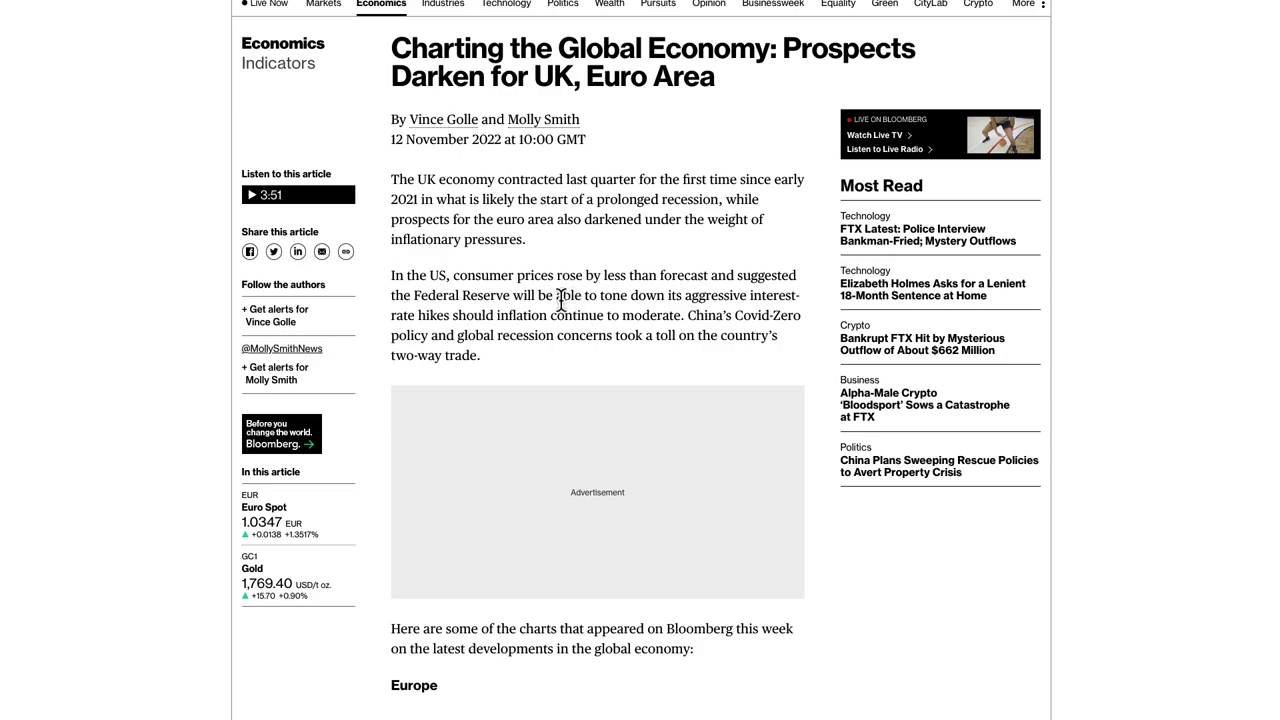
scroll(573, 312, "down", 2)
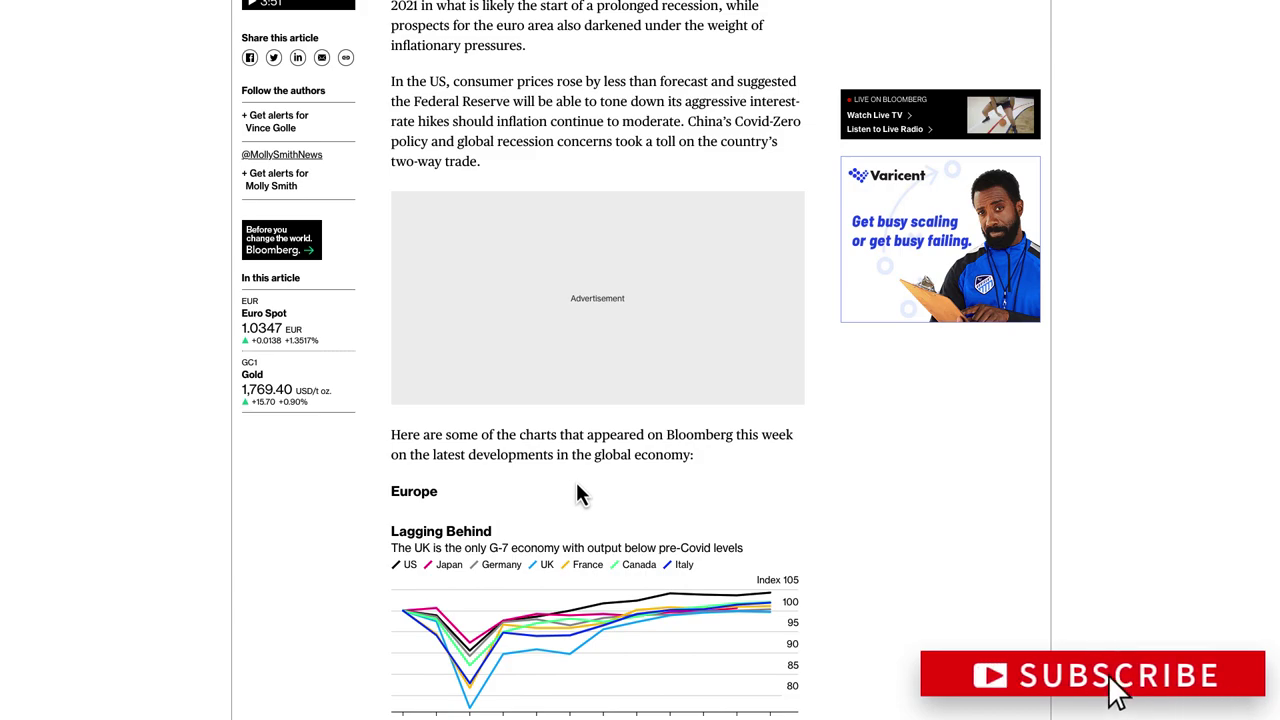
scroll(577, 486, "up", 1)
scroll(577, 485, "up", 2)
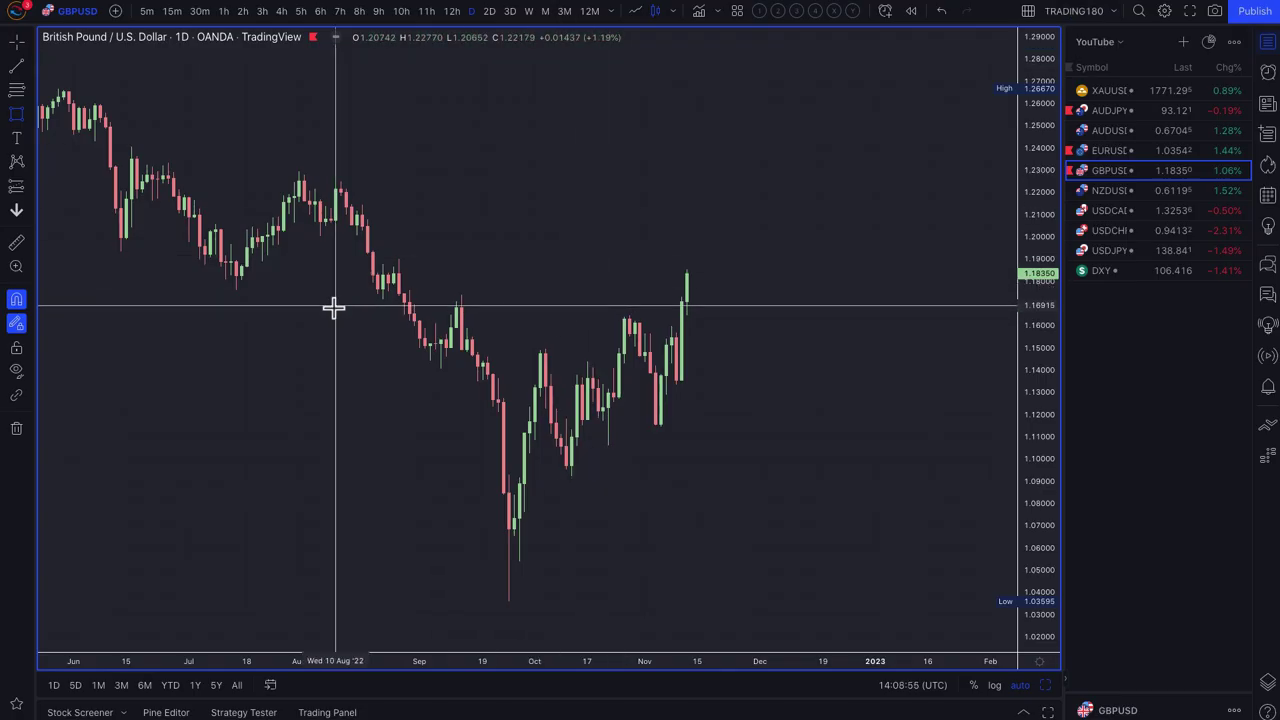
Draw a zone from 1.17940 to 1.19015 at the late-August high on the GBPUSD daily chart and apply the 1. SUPPLY template.
left_click(16, 89)
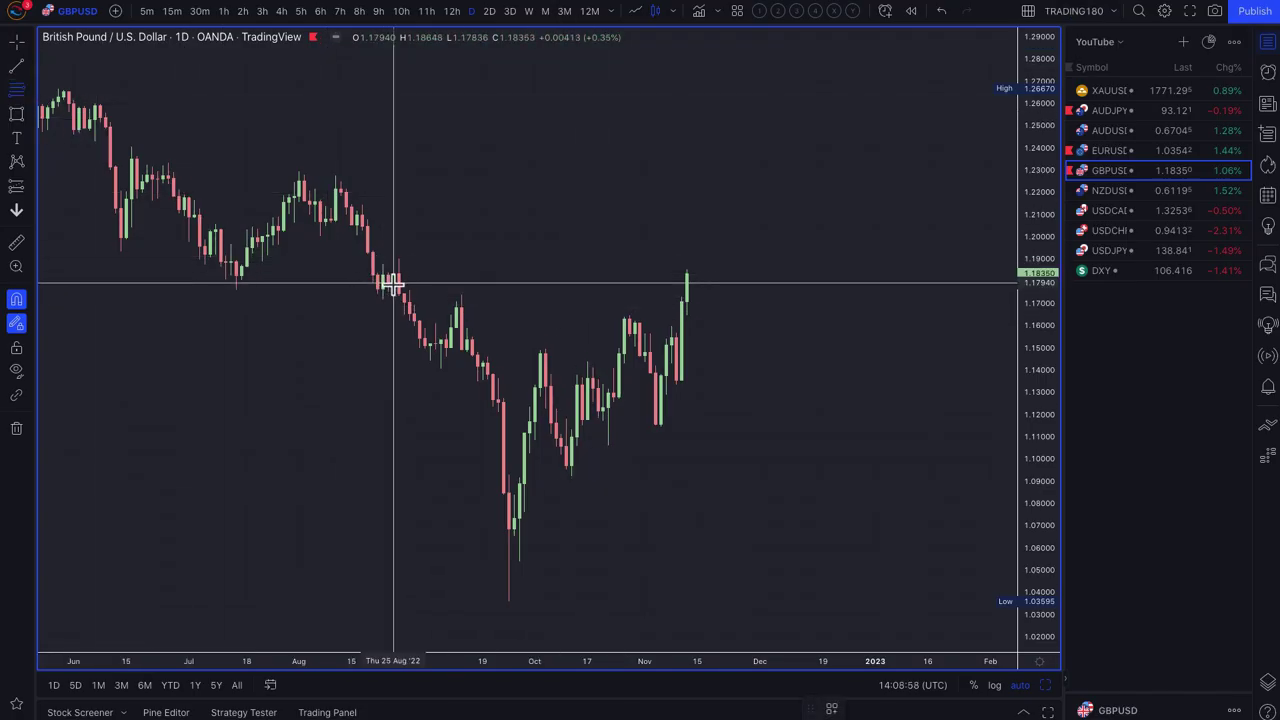
left_click_drag(392, 281, 398, 259)
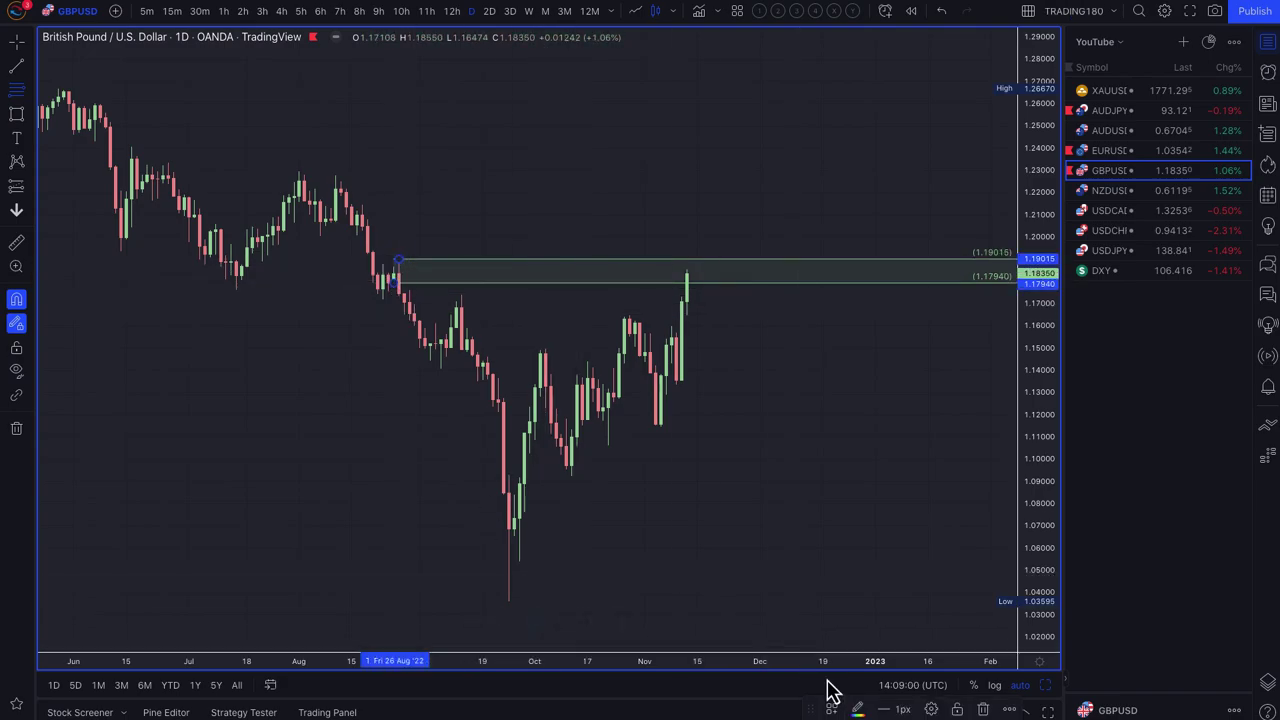
left_click(831, 709)
left_click(872, 352)
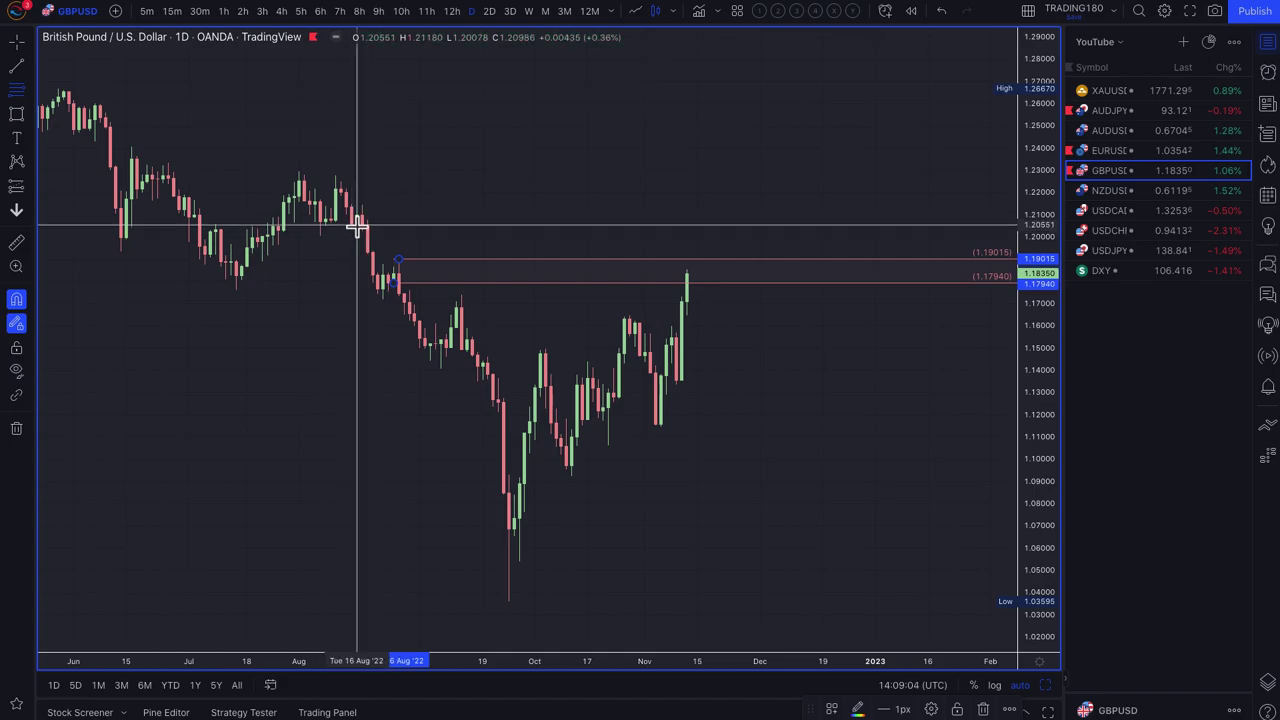
Draw a second GBPUSD supply zone from 1.20551 at the mid-August candles and extend it up to the 1 August high at 1.22938.
left_click_drag(354, 217, 363, 207)
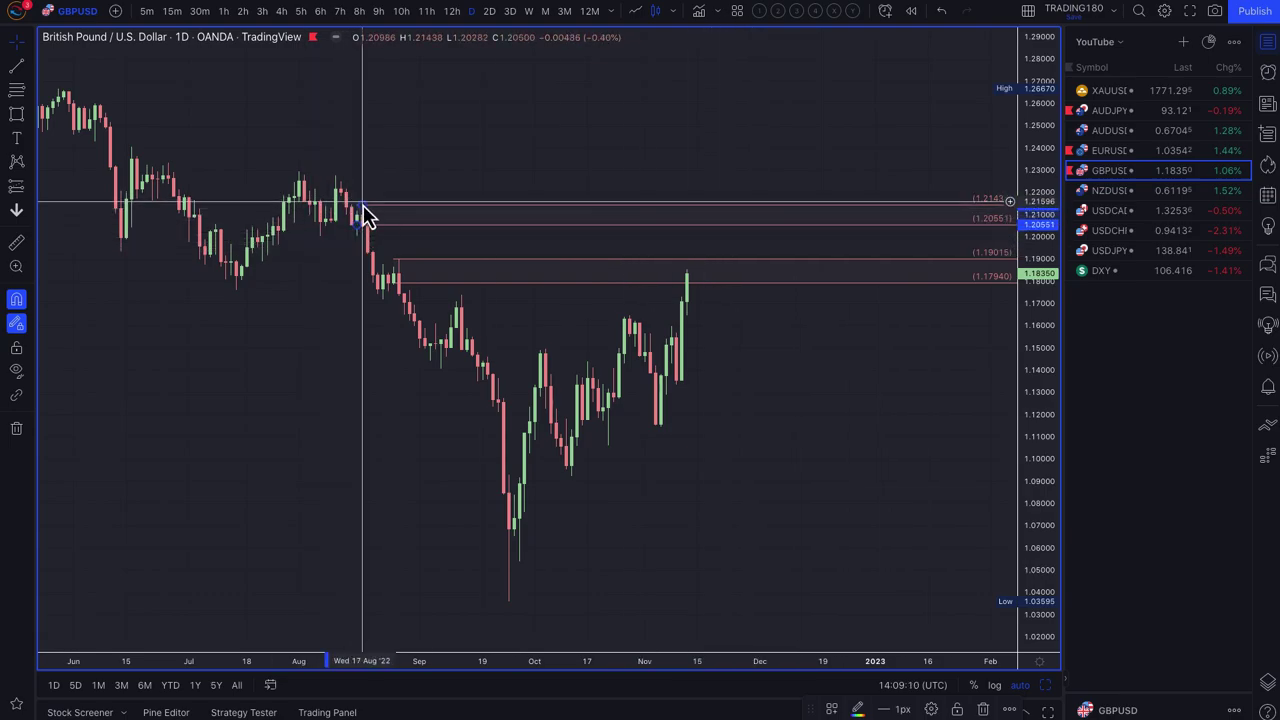
left_click_drag(355, 212, 300, 185)
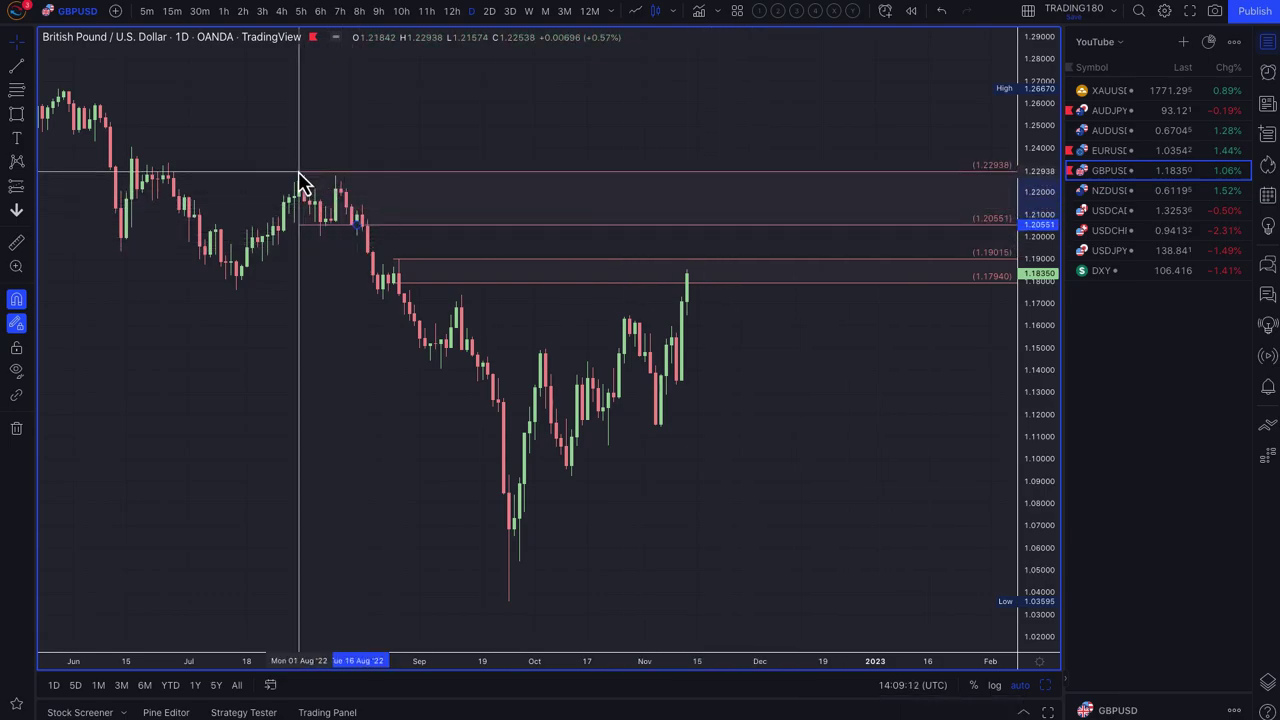
Circle the latest GBPUSD price in the lower supply zone with the brush, and sketch a circle with a downward arrow at the upper zone.
left_click(28, 125)
left_click(60, 114)
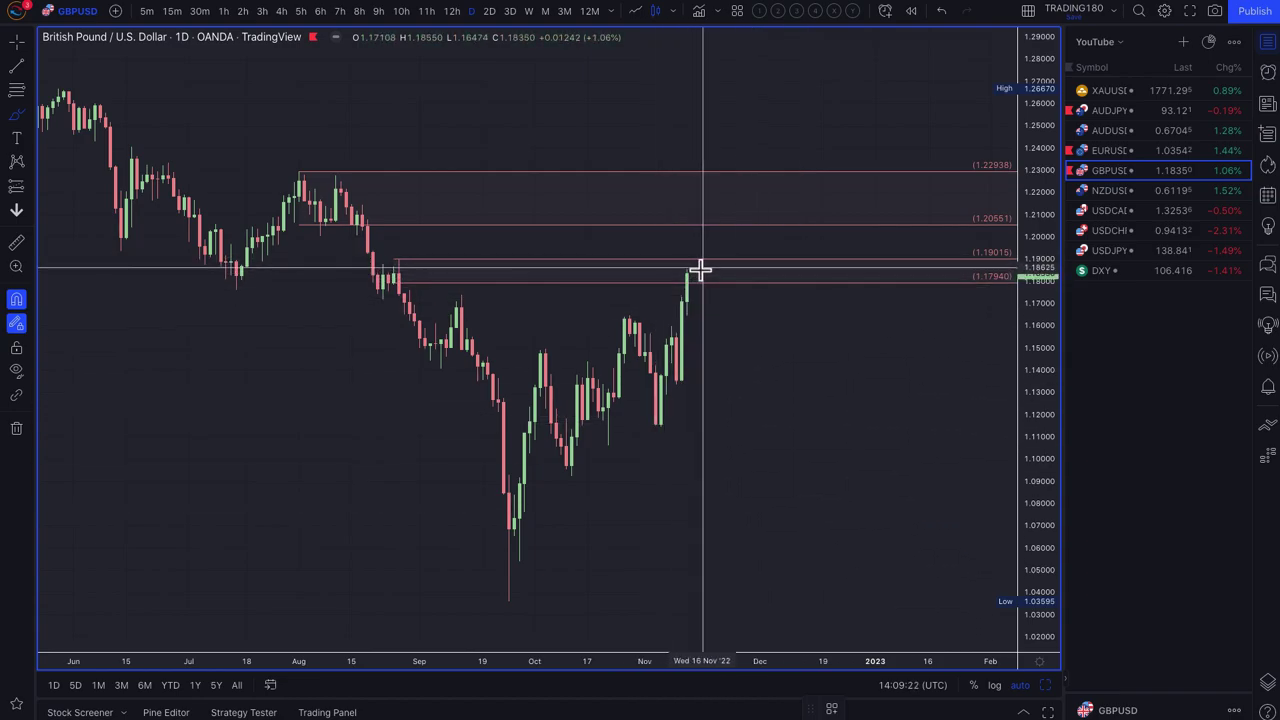
mouse_move(702, 268)
left_mouse_down()
mouse_move(760, 380)
mouse_move(742, 423)
left_mouse_up()
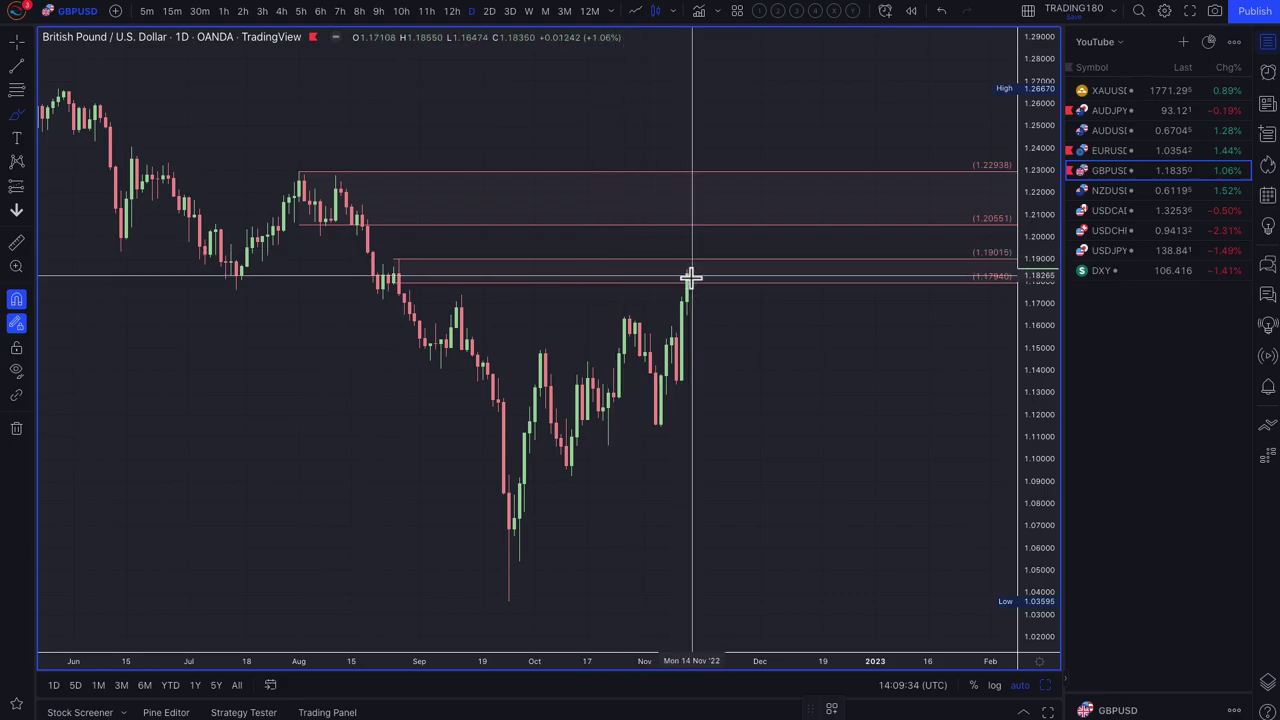
left_click_drag(689, 277, 691, 264)
mouse_move(705, 186)
left_mouse_down()
mouse_move(674, 217)
mouse_move(714, 209)
mouse_move(738, 234)
left_mouse_up()
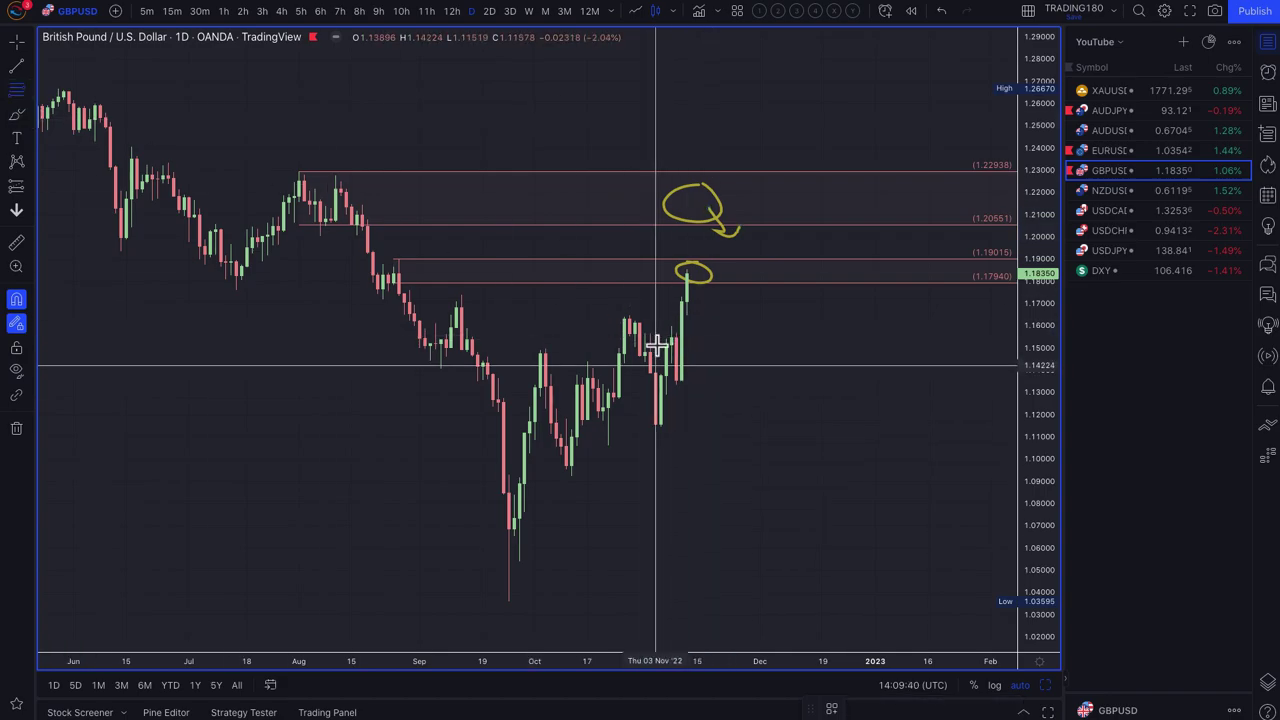
Draw a GBPUSD zone from 1.15466 down to the early-November low at 1.11468 and choose the 2. DEMAND template for it.
left_click_drag(677, 341, 659, 428)
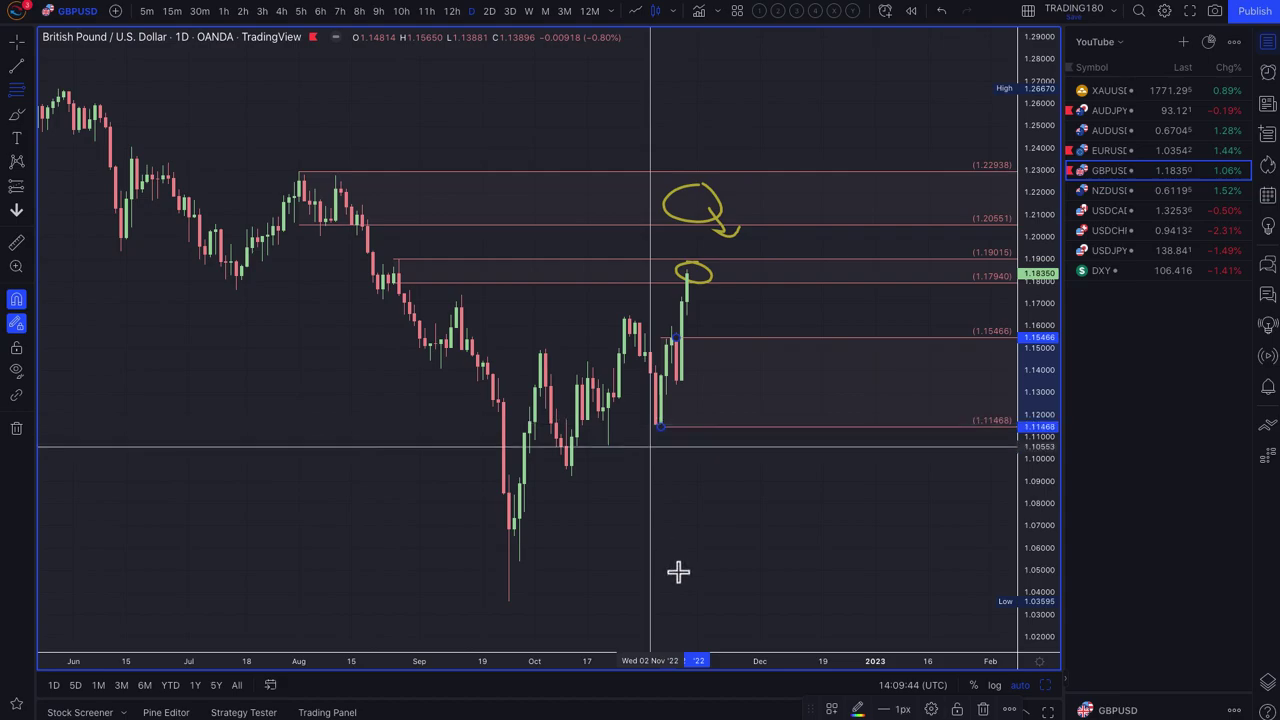
left_click(831, 709)
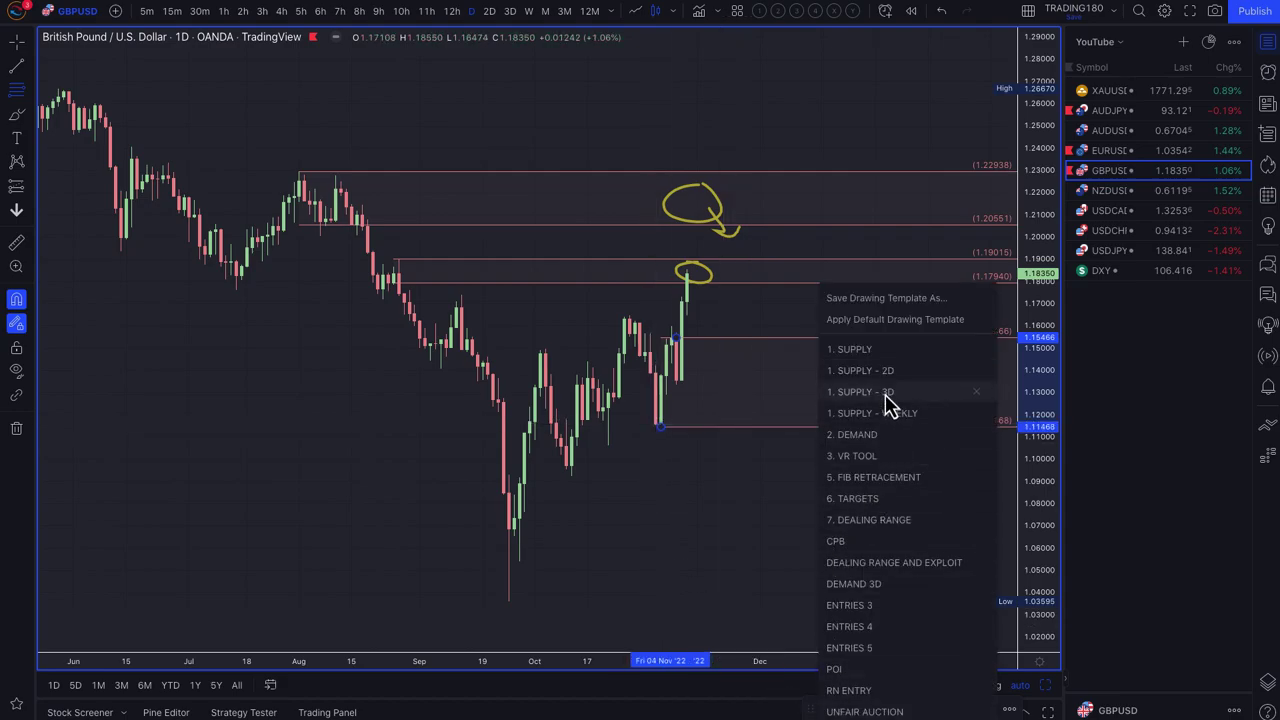
left_click(877, 436)
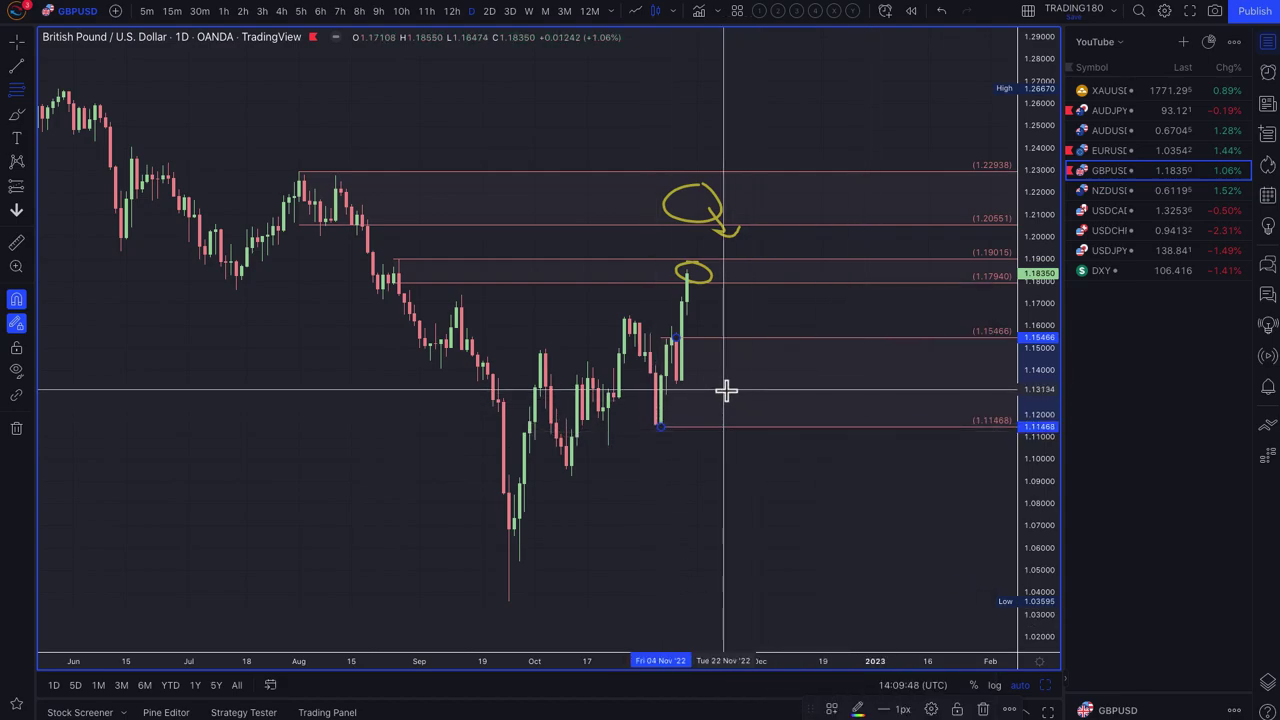
Try again to apply the 2. DEMAND template to the GBPUSD zone at the early-November low.
left_click(829, 708)
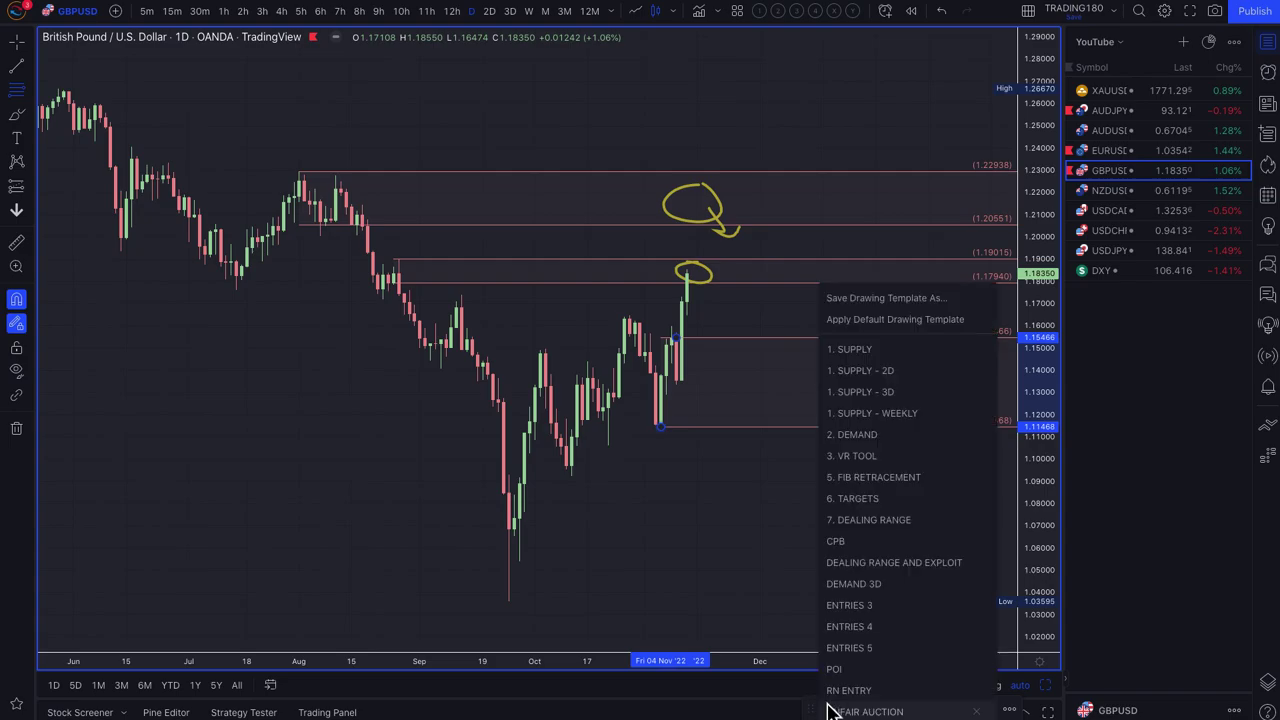
left_click(857, 434)
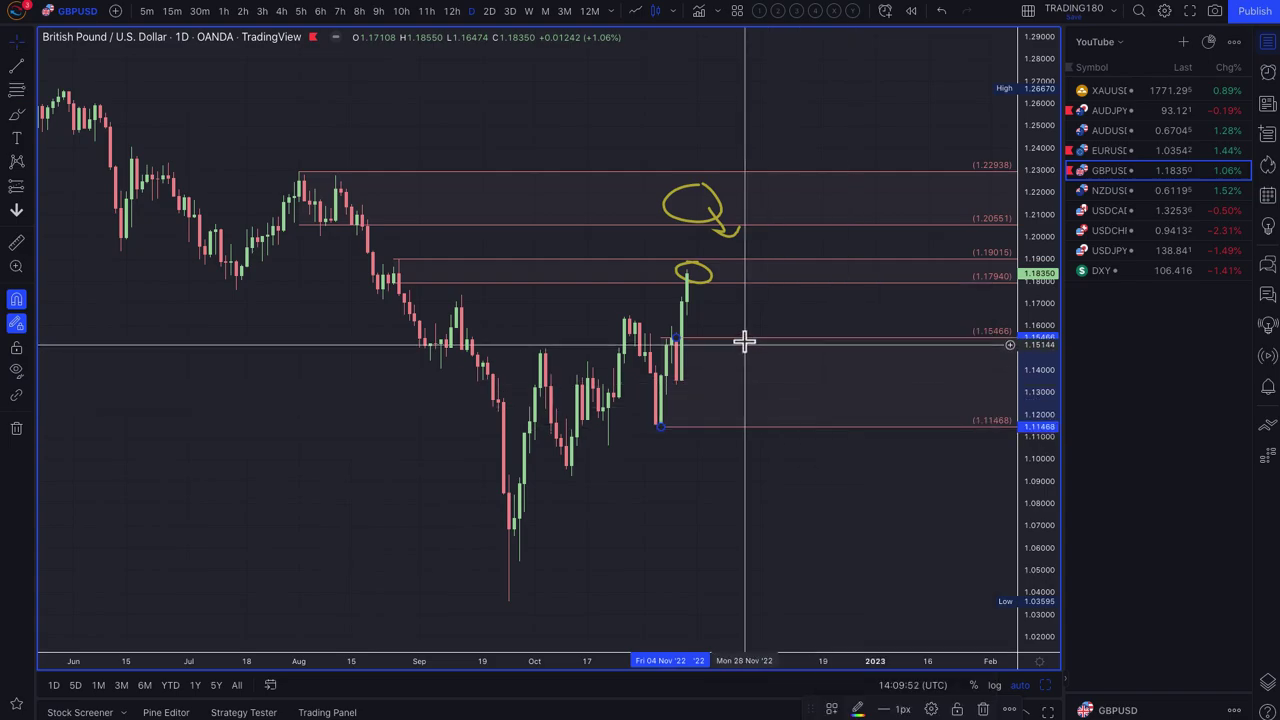
left_click(831, 710)
left_click(852, 437)
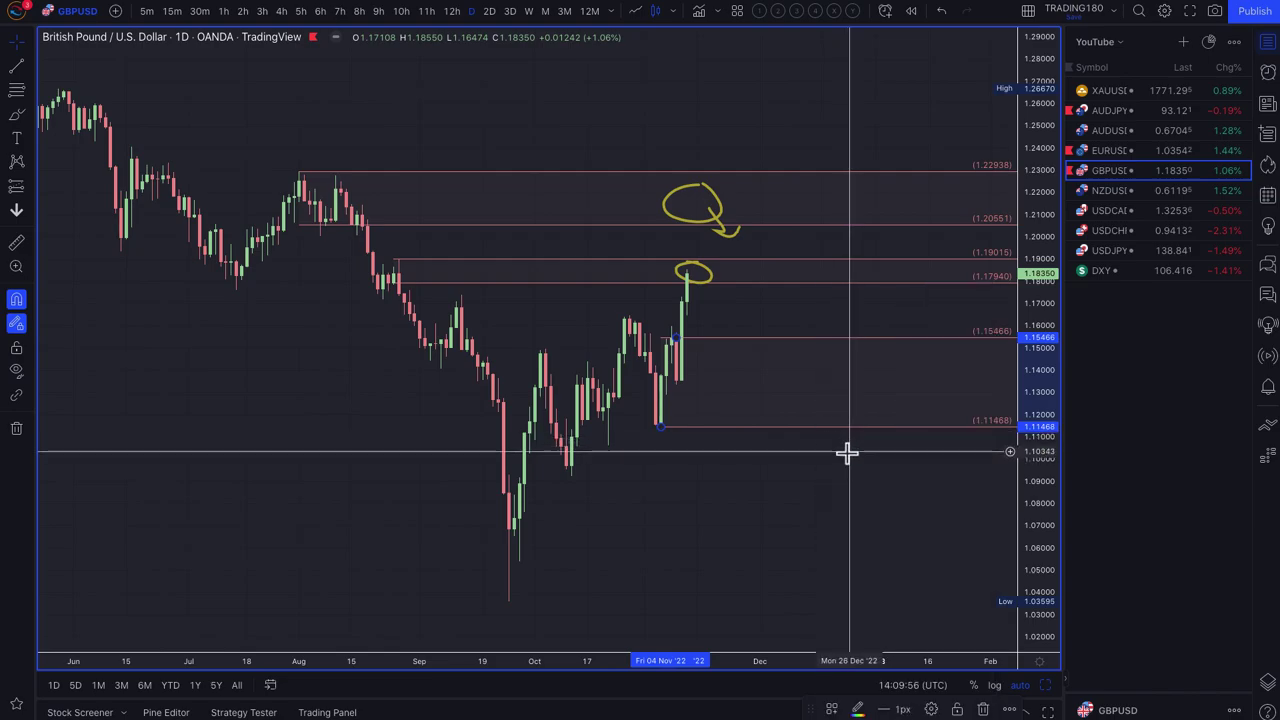
right_click(737, 350)
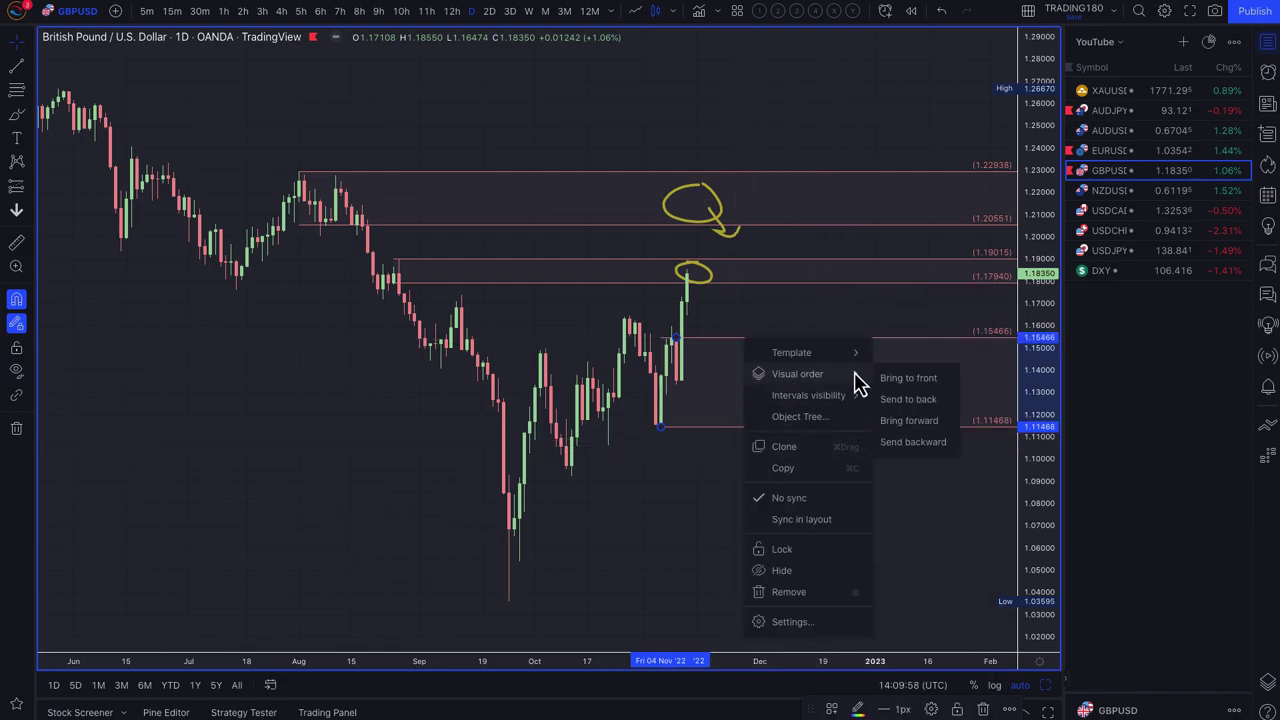
left_click(749, 363)
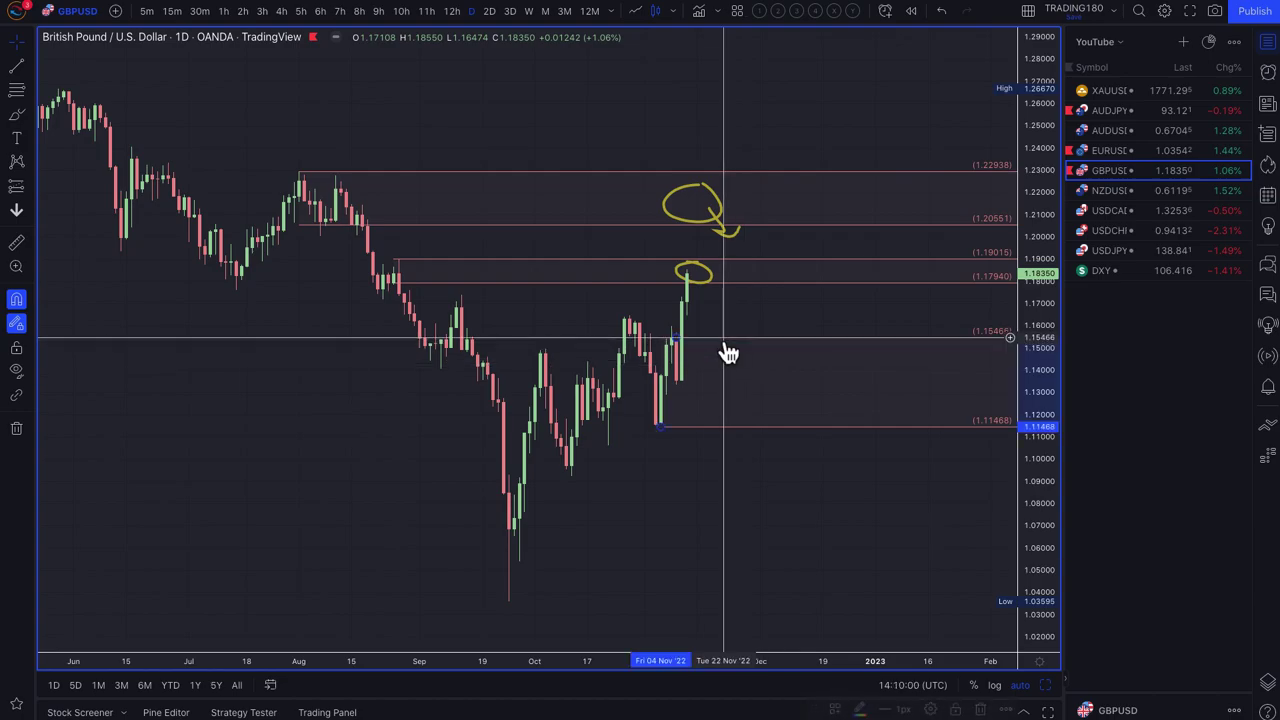
left_click(729, 351)
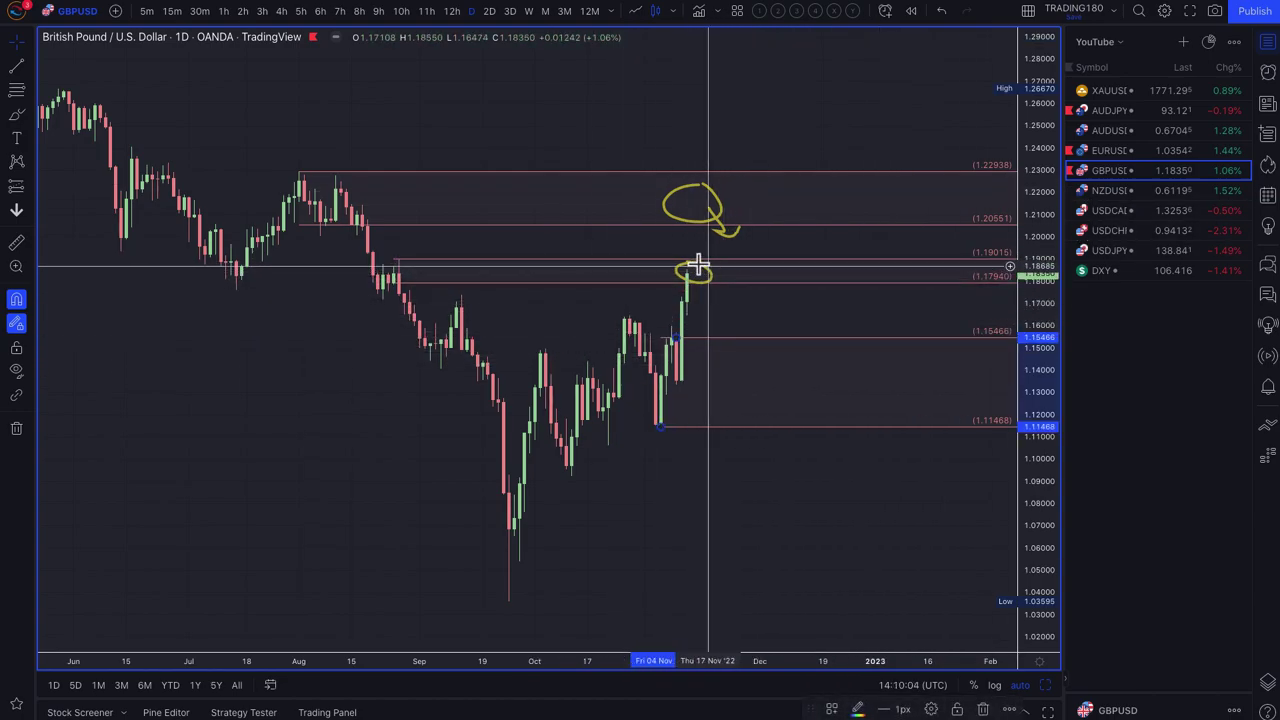
Sketch a long downward arrow with the brush from the latest GBPUSD price to just below the early-November zone.
left_click(16, 115)
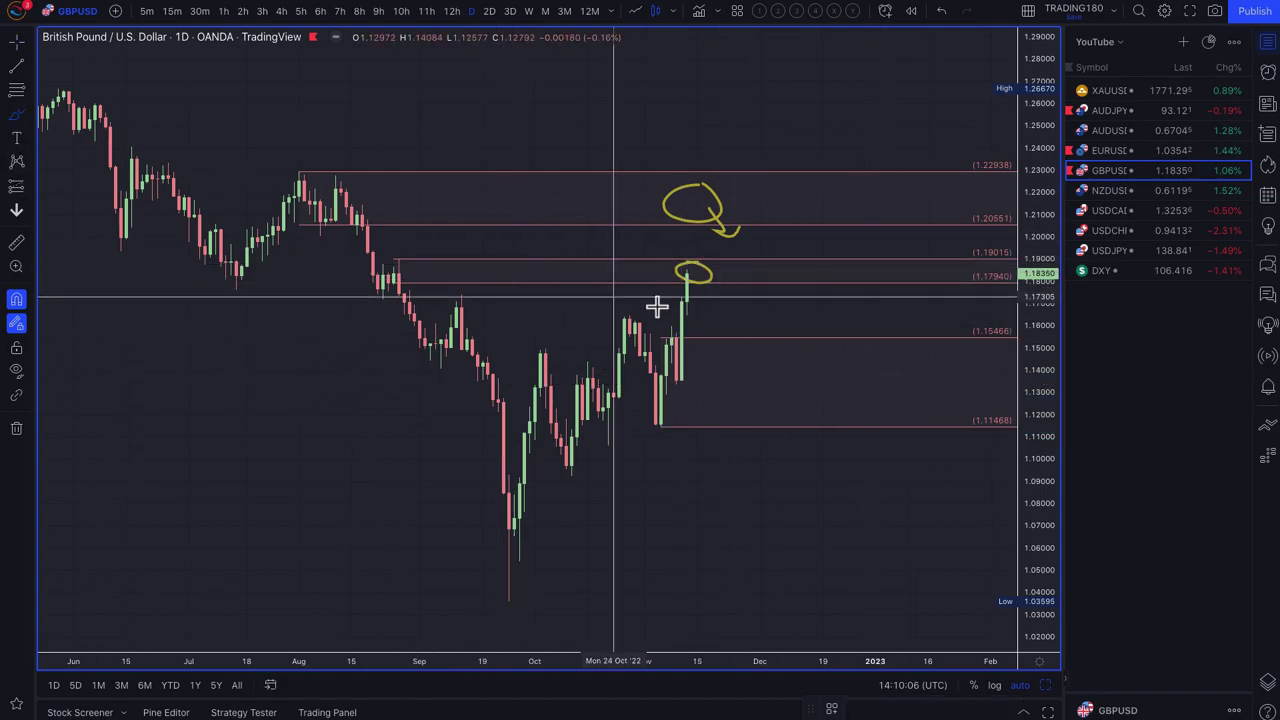
mouse_move(703, 274)
left_mouse_down()
mouse_move(766, 429)
mouse_move(788, 427)
left_mouse_up()
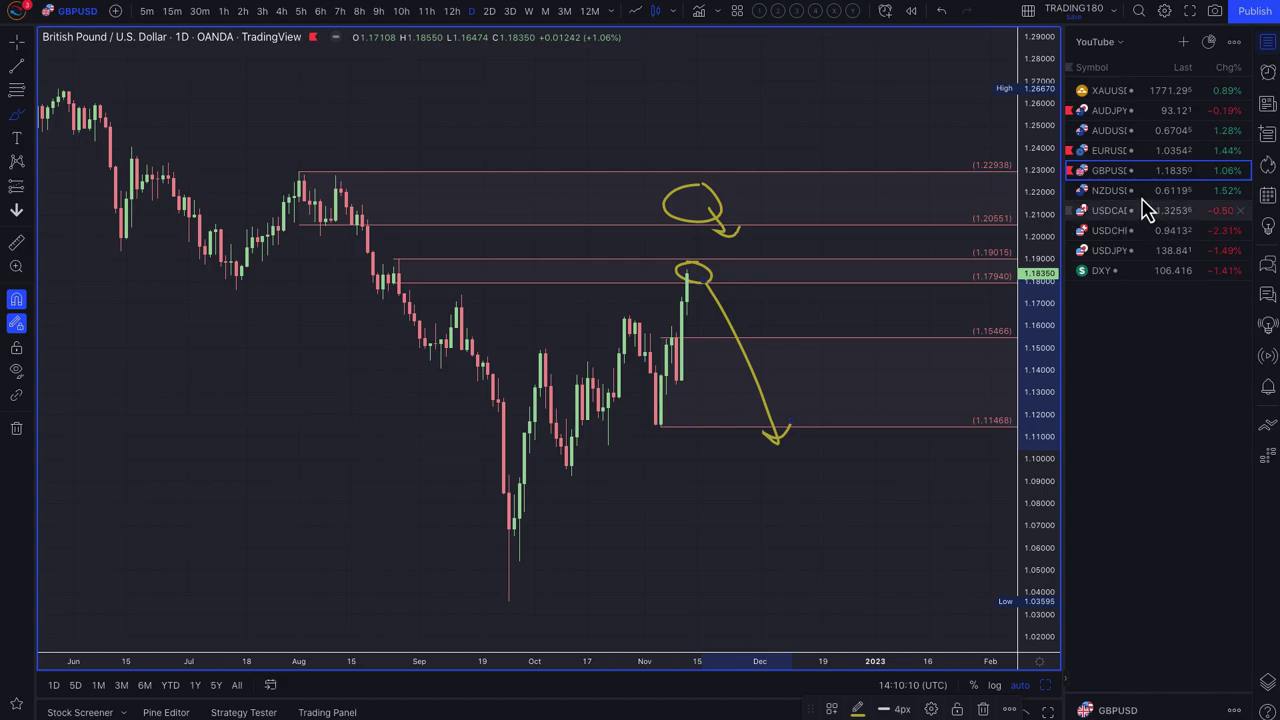
Open the EURUSD chart and draw supply zones from 1.02996 to 1.03688 at the August high and 1.04416 to 1.04888 around 30 June.
left_click(1114, 152)
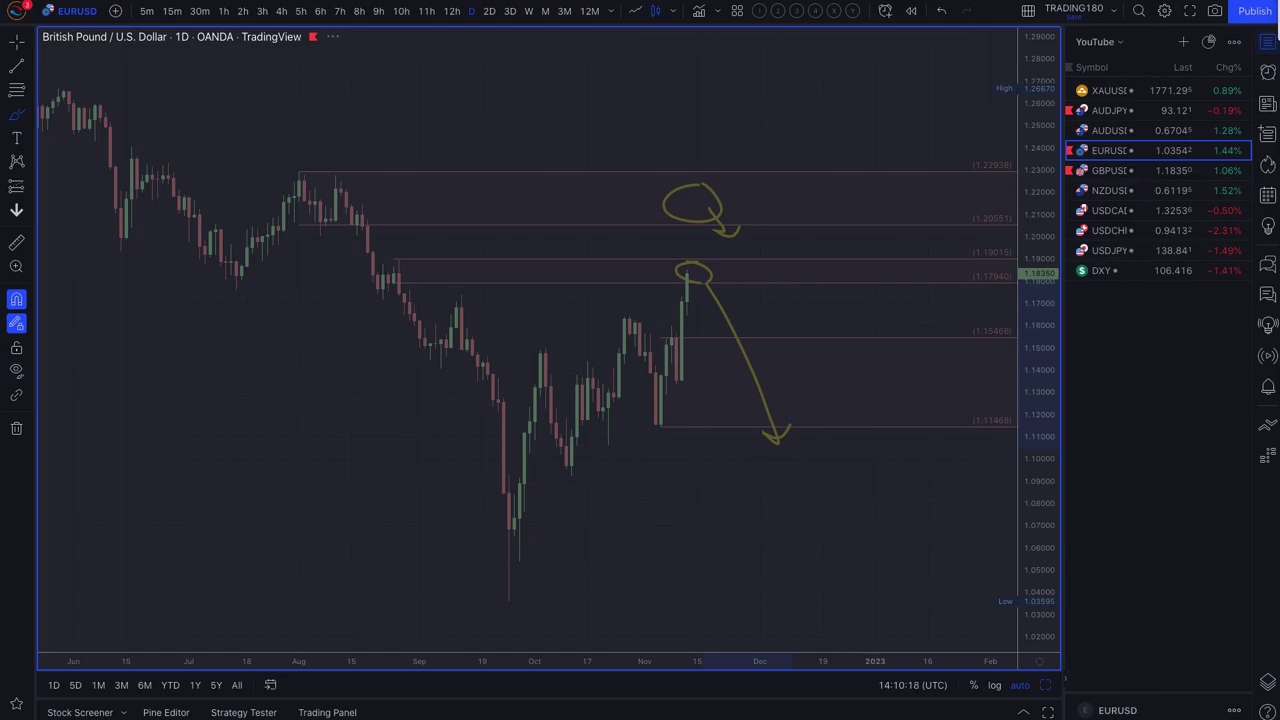
left_click(17, 91)
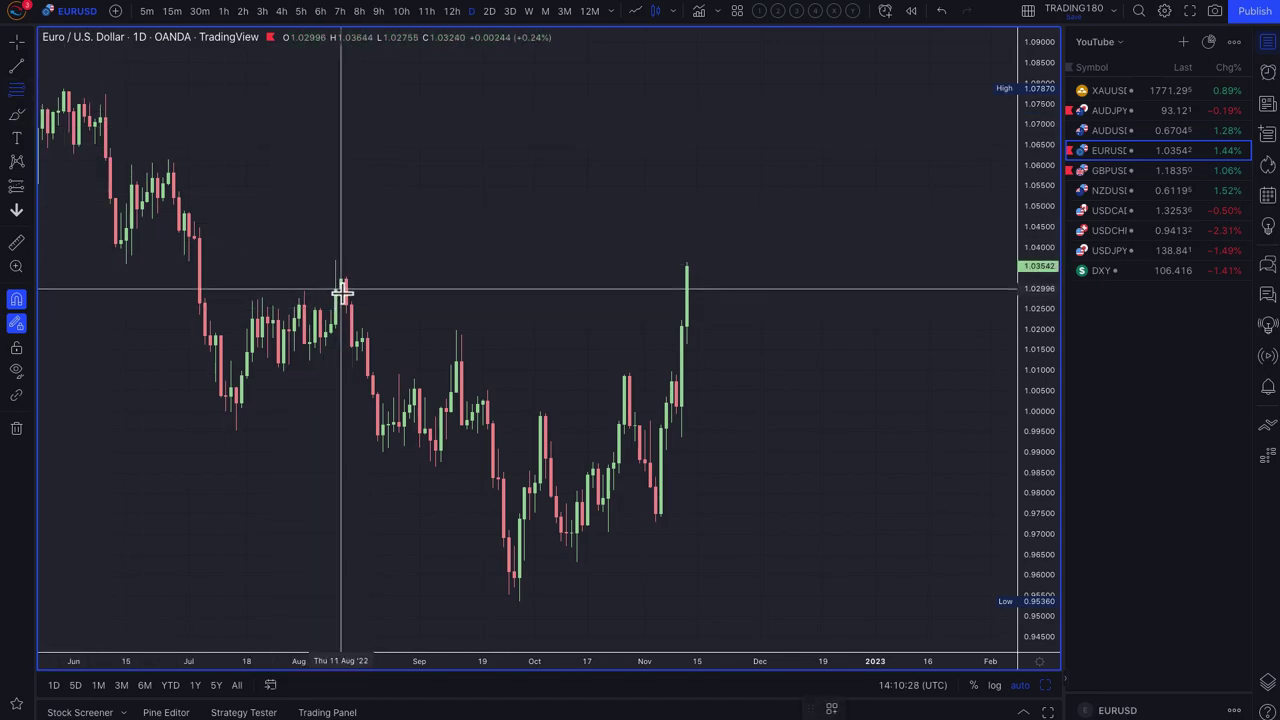
left_click(342, 290)
left_click(336, 260)
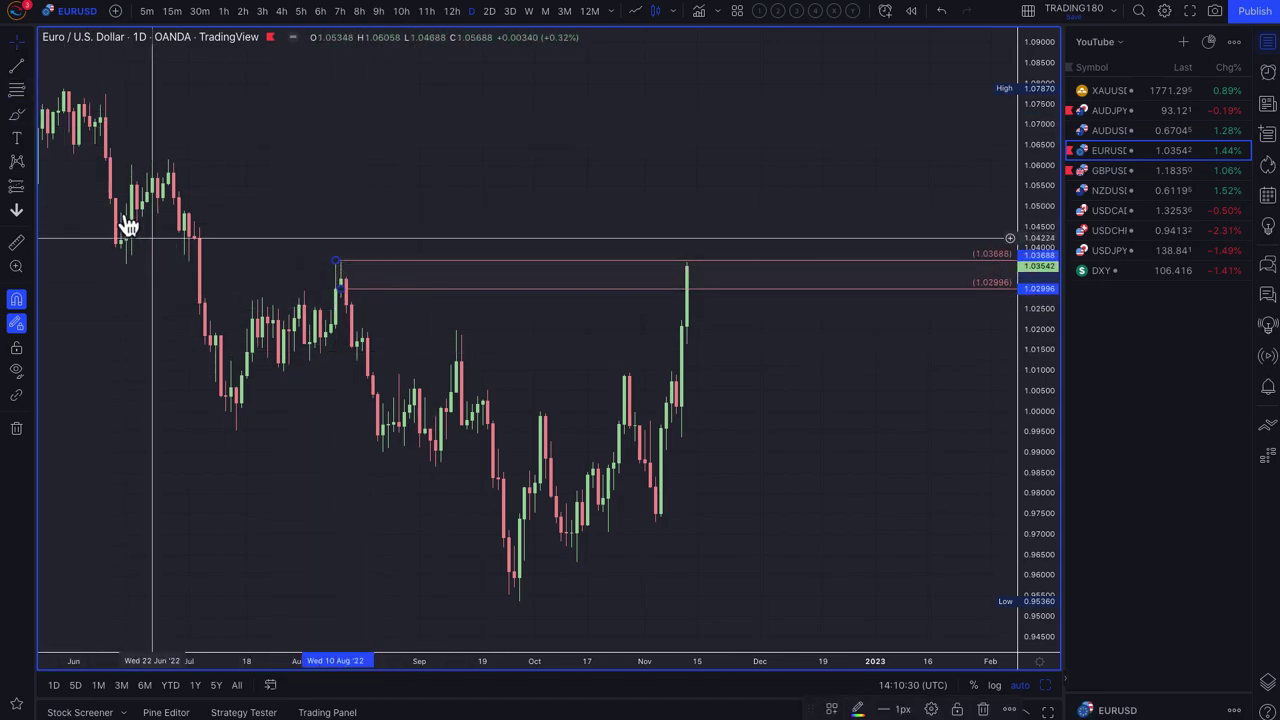
left_click(15, 92)
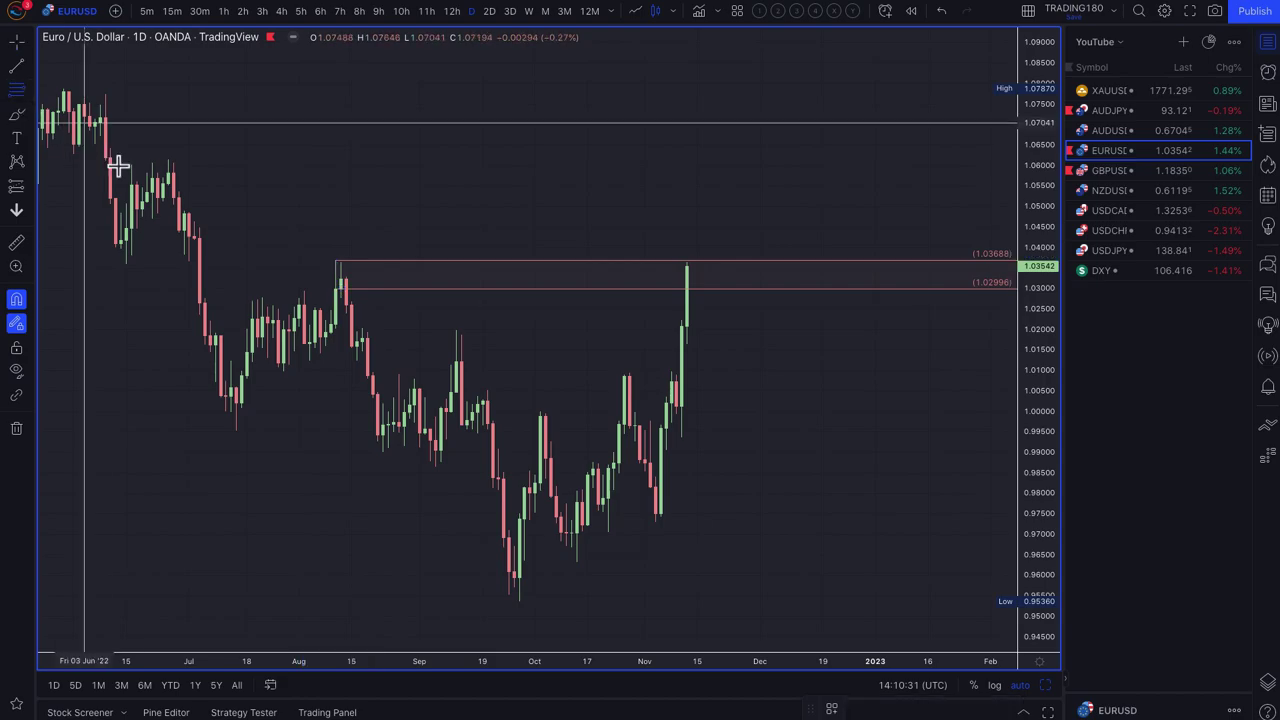
left_click(185, 209)
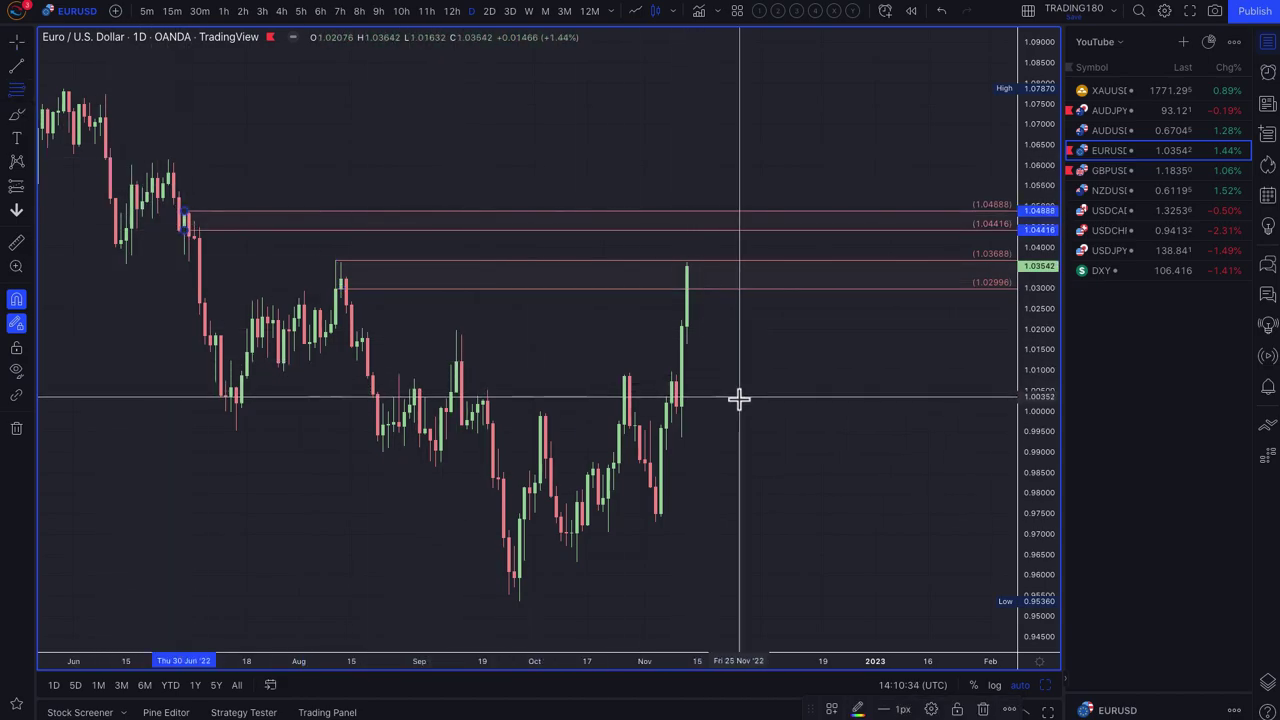
Circle the latest EURUSD price in the lowest supply zone and draw a third zone from 1.05564 to 1.06151 at the late-June high.
left_click(18, 116)
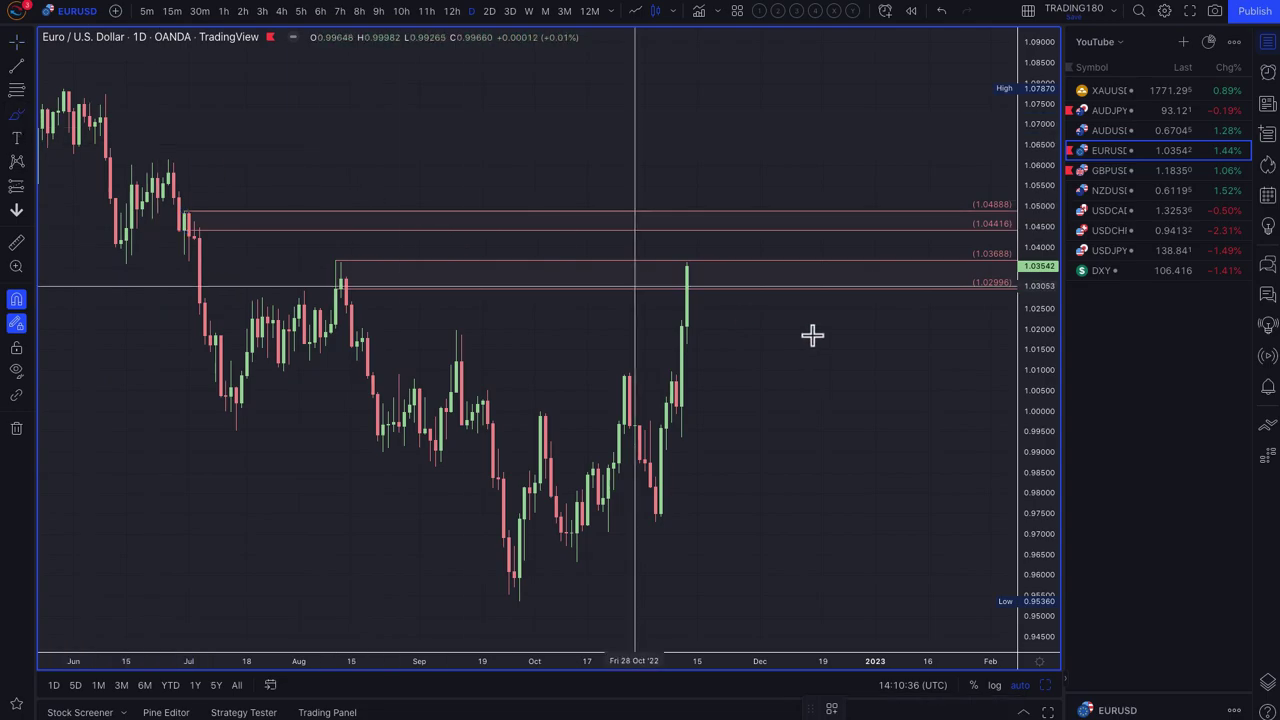
mouse_move(690, 259)
left_mouse_down()
mouse_move(663, 274)
mouse_move(675, 258)
left_mouse_up()
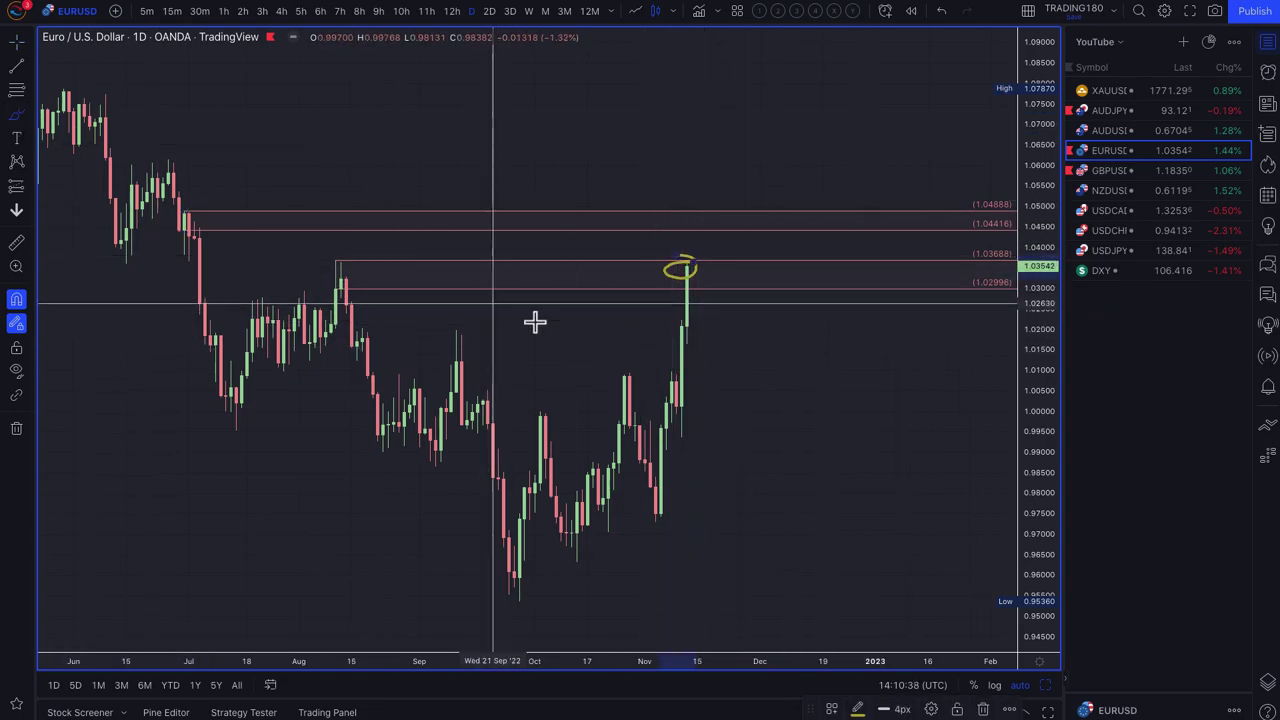
scroll(600, 337, "down", 3)
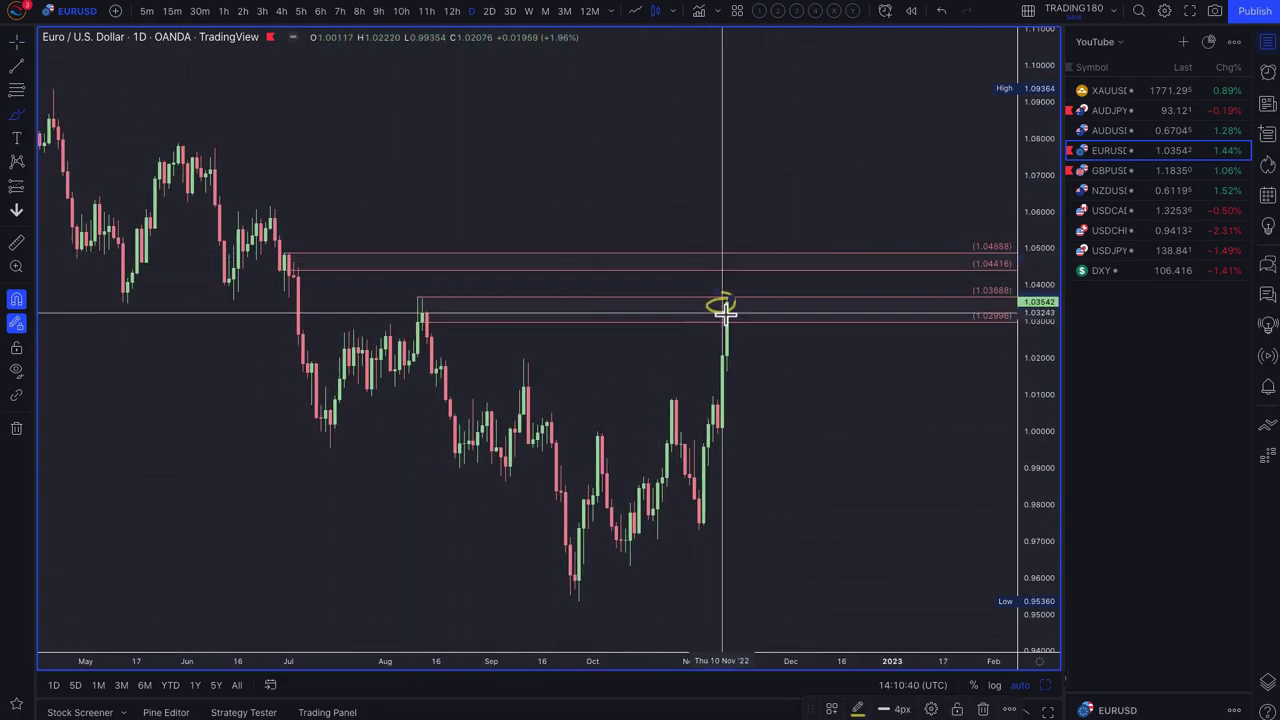
left_click(16, 91)
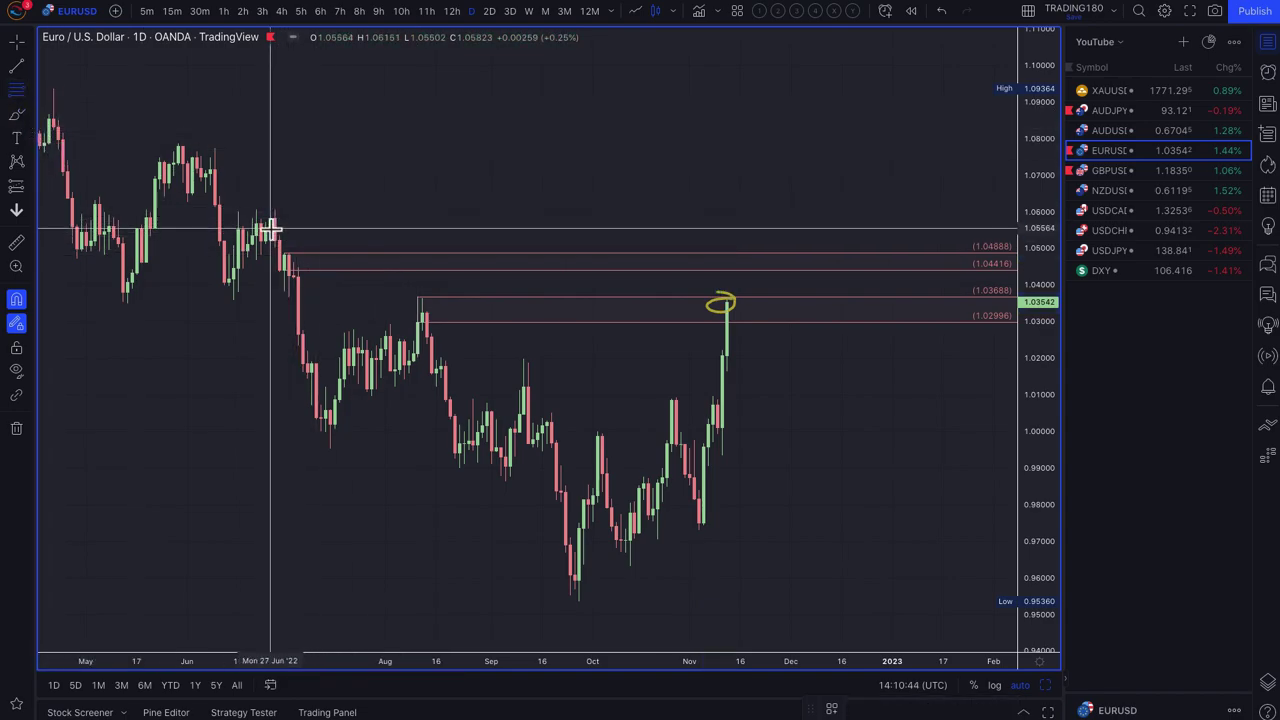
left_click(271, 205)
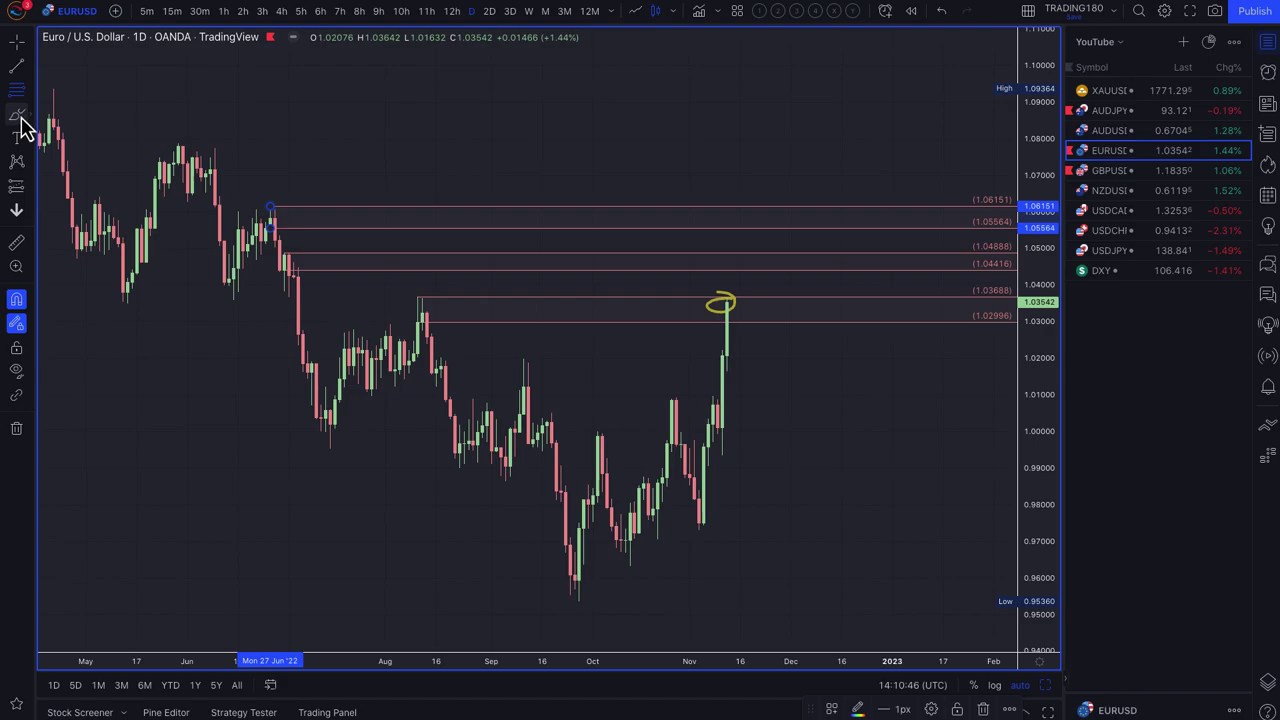
Sketch a downward arrow from the latest EURUSD price and circles with small downward arrows at the two higher supply zones.
left_click(18, 115)
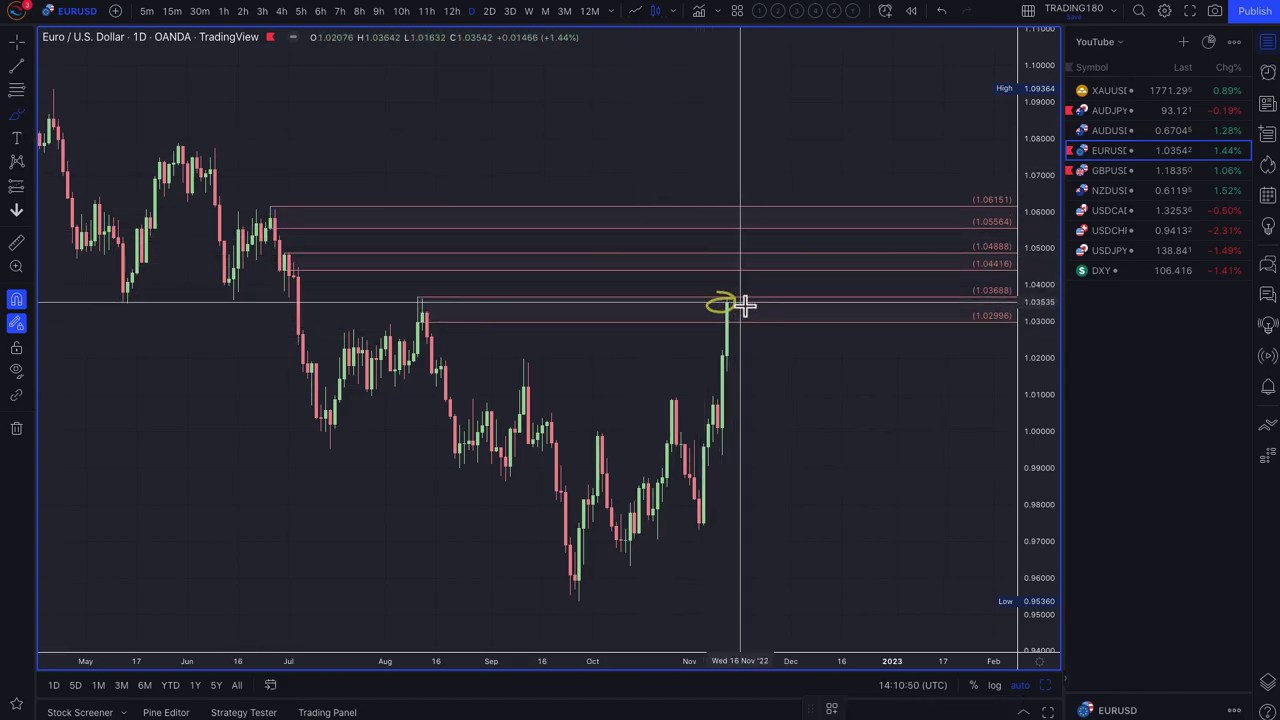
mouse_move(722, 293)
left_mouse_down()
mouse_move(791, 357)
mouse_move(787, 335)
left_mouse_up()
mouse_move(743, 254)
left_mouse_down()
mouse_move(737, 275)
mouse_move(749, 217)
mouse_move(762, 243)
left_mouse_up()
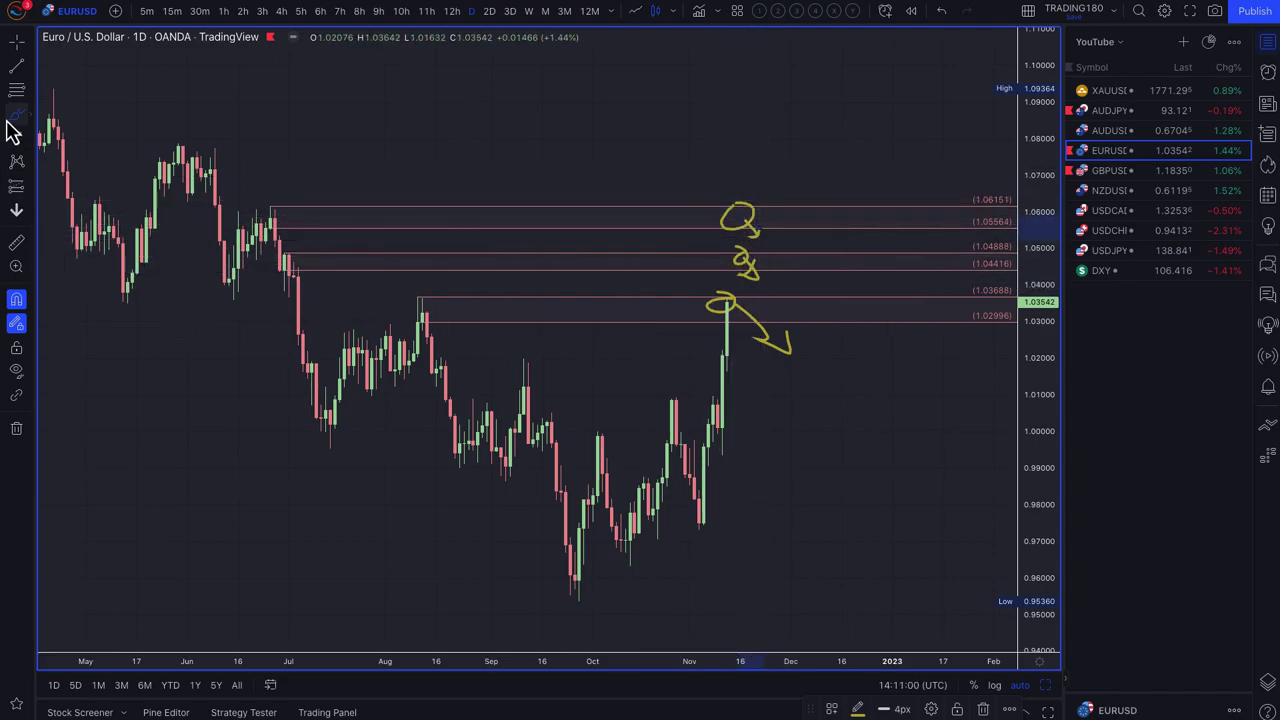
Draw a EURUSD zone from 1.00732 down to the 10 November low at 0.99354 and choose the 2. DEMAND template for it.
left_click(716, 405)
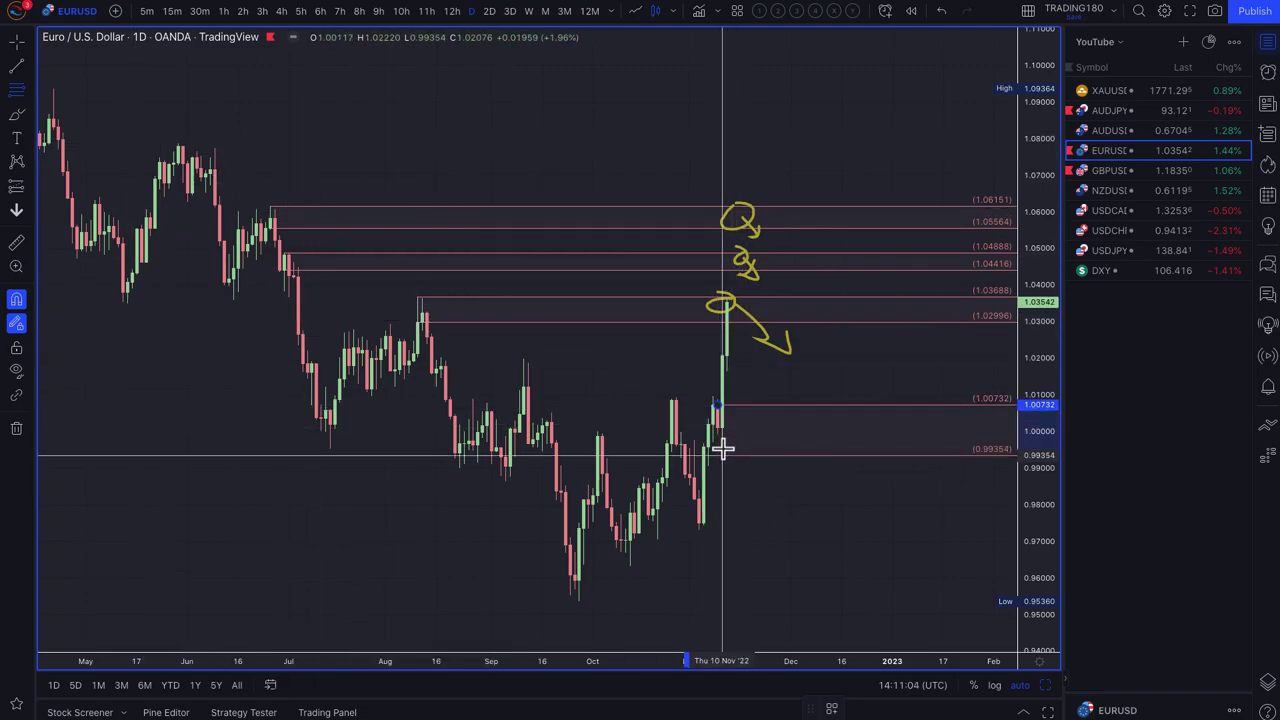
left_click(723, 450)
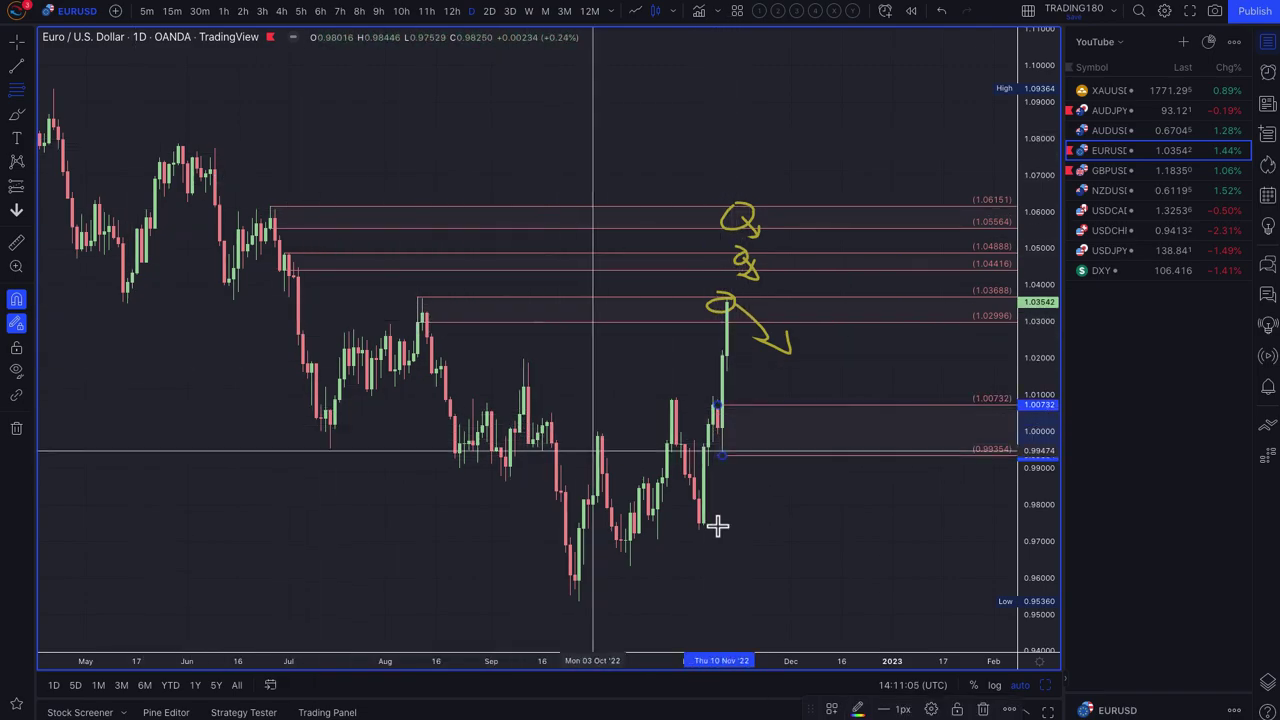
left_click(832, 709)
left_click(857, 434)
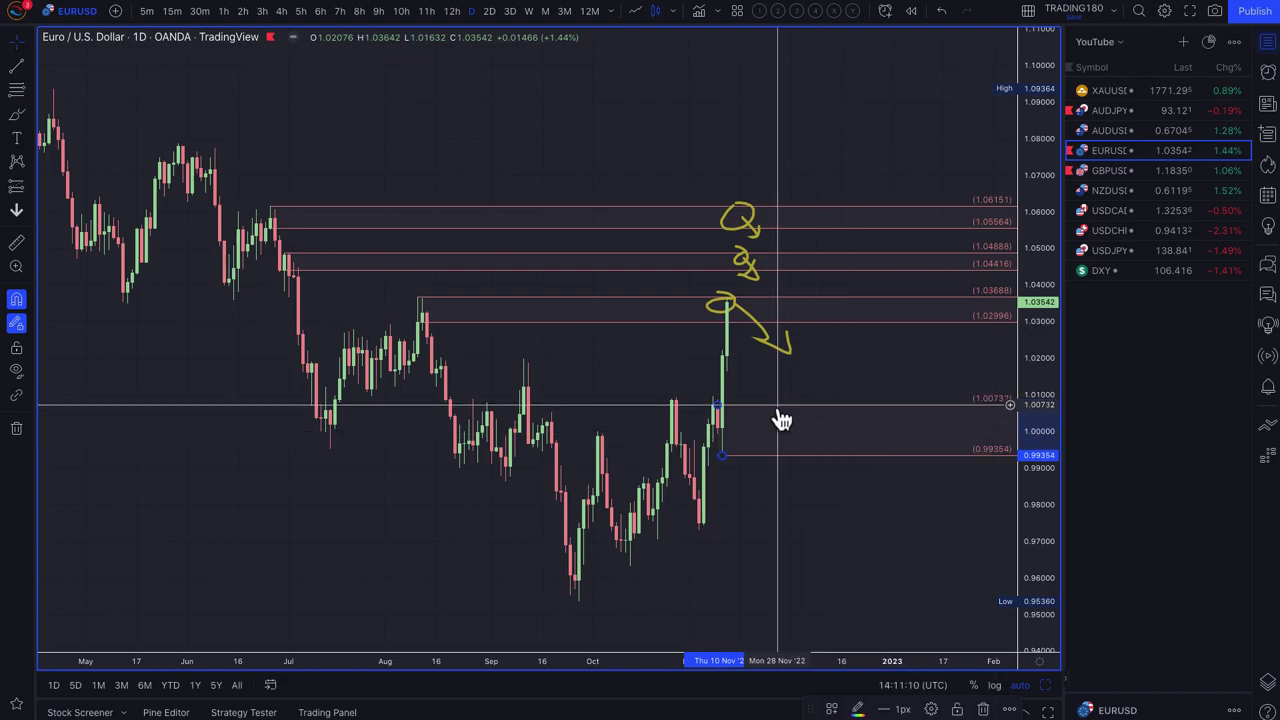
Try to apply the 2. DEMAND template to the EURUSD zone between 1.00732 and 0.99354.
double_click(782, 420)
left_click(560, 445)
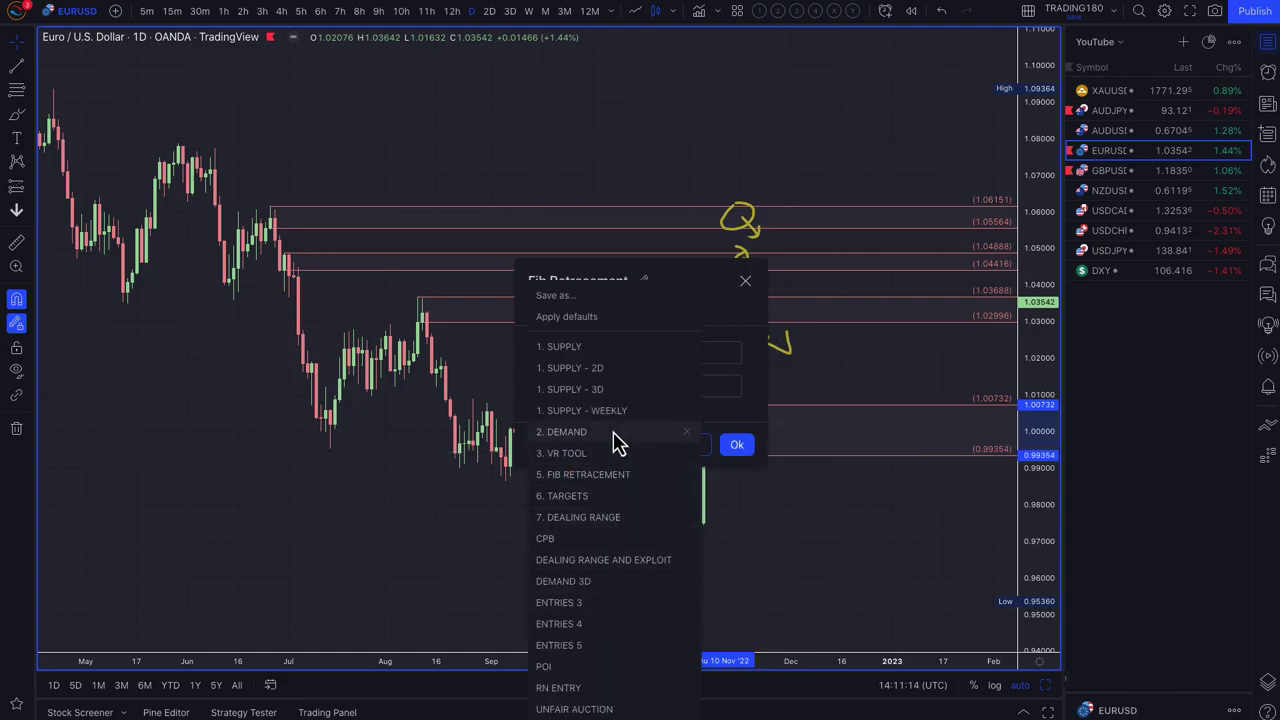
left_click(616, 443)
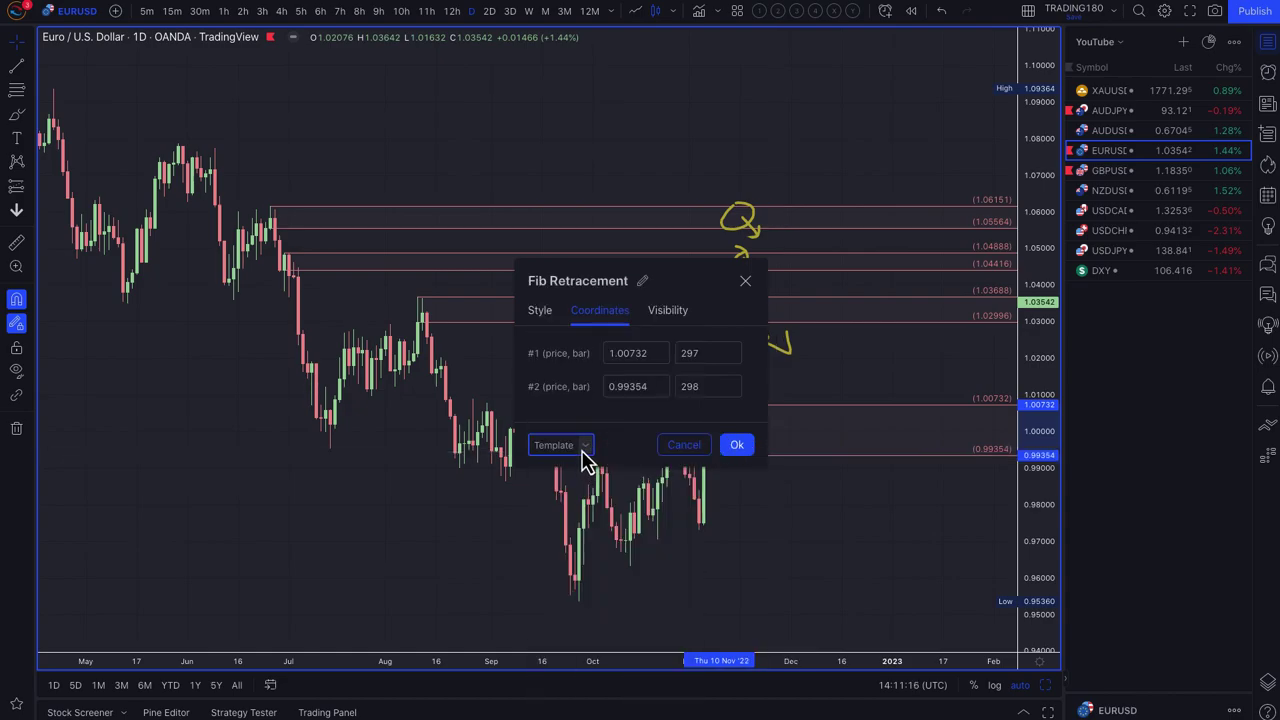
left_click(584, 455)
left_click(584, 453)
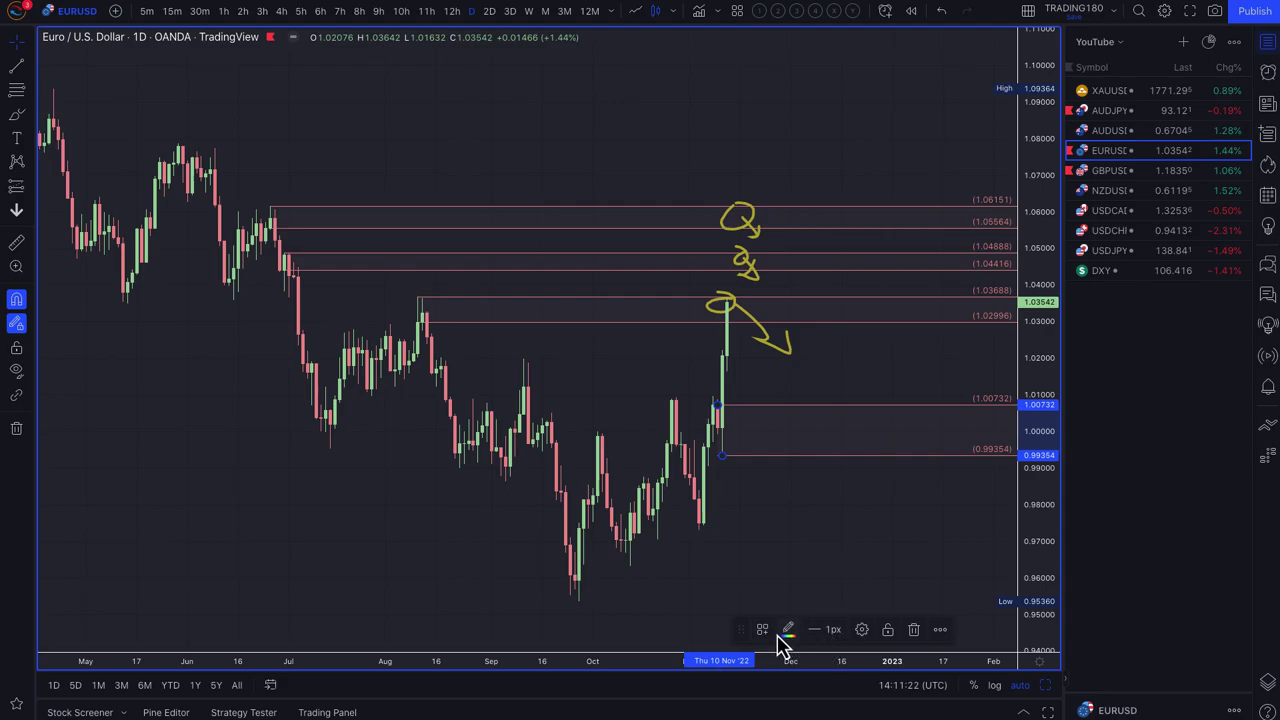
Recolour the EURUSD zone between 1.00732 and 0.99354 green to mark it as demand.
left_click(789, 630)
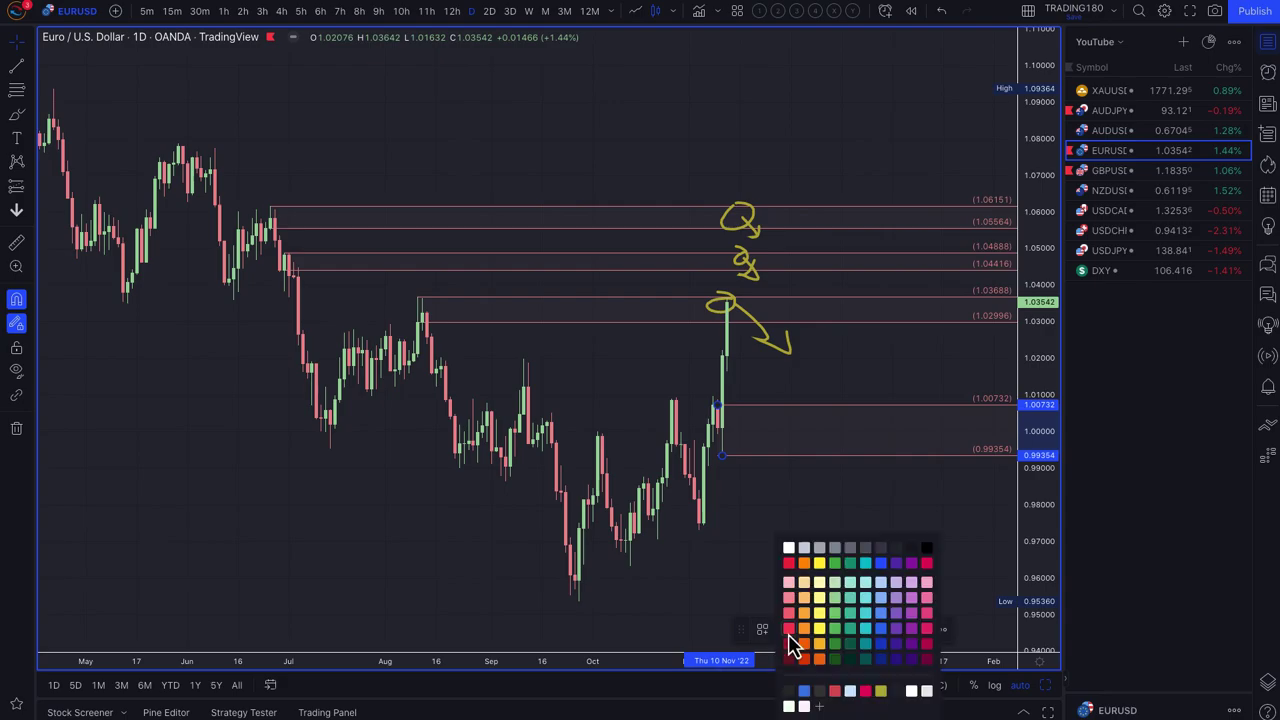
left_click(836, 565)
right_click(832, 530)
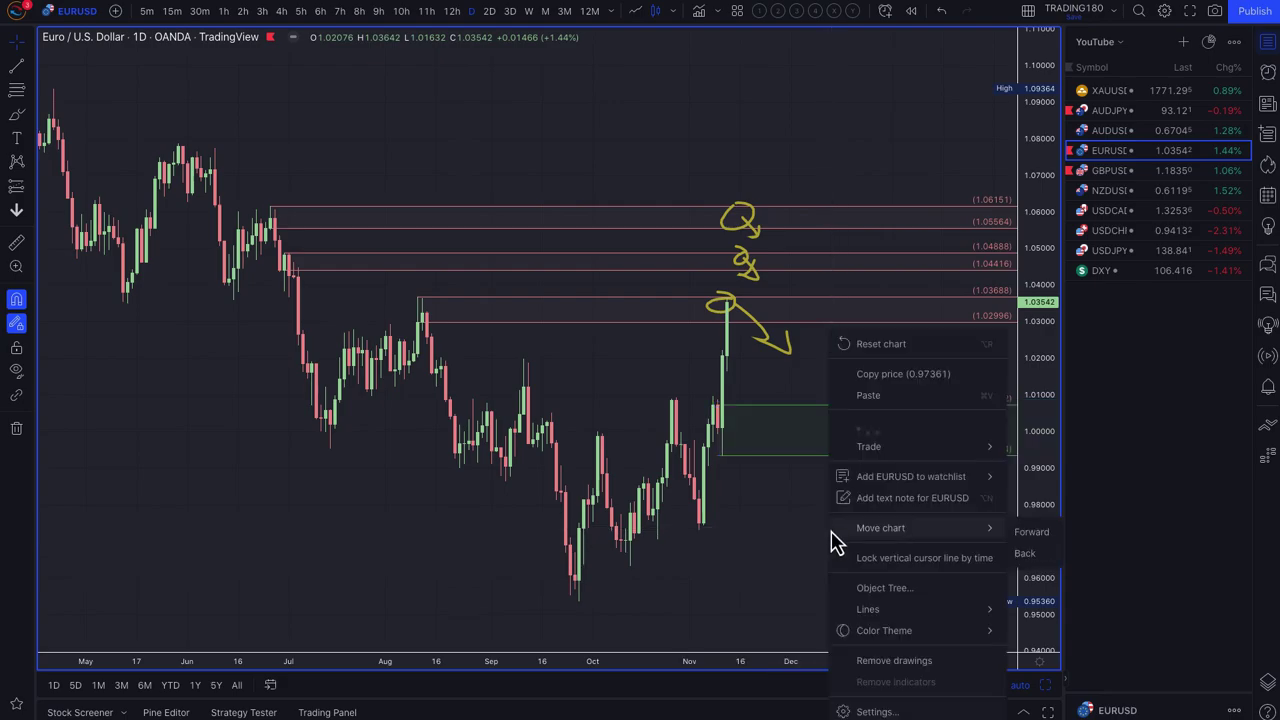
left_click(806, 537)
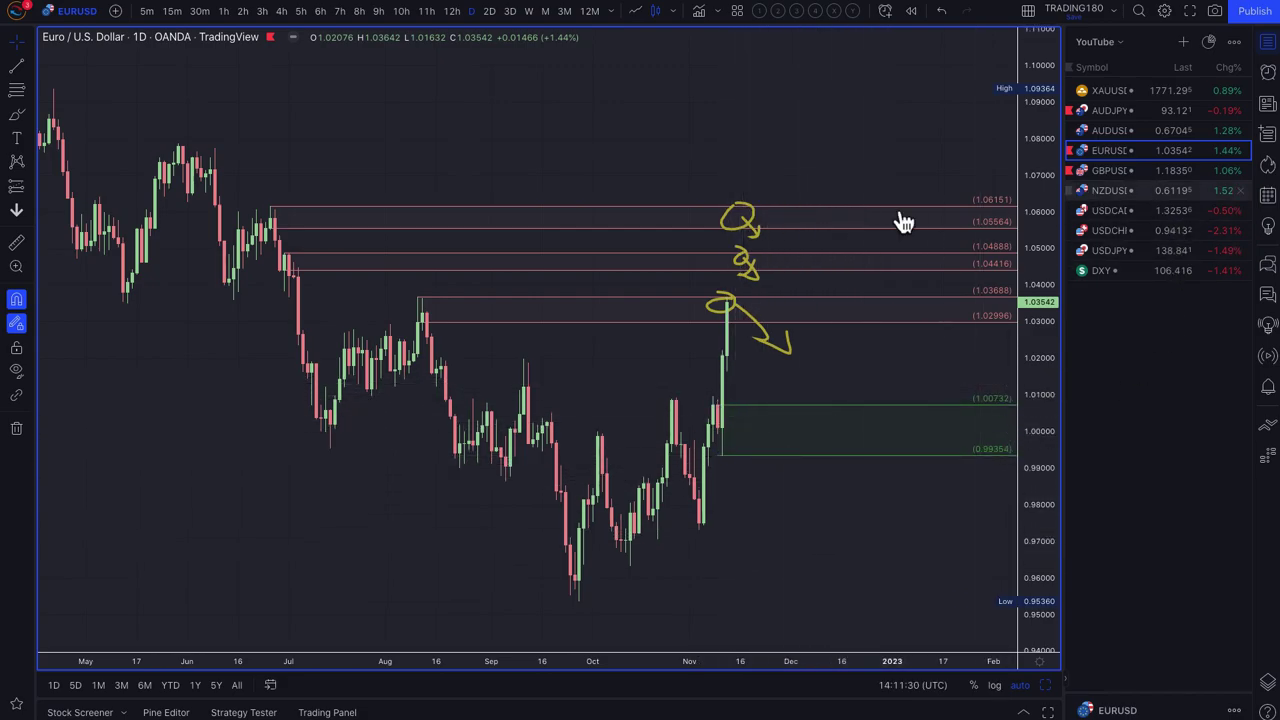
Measure the EURUSD distance from the latest price down to the upper edge of the green demand zone.
left_click(18, 243)
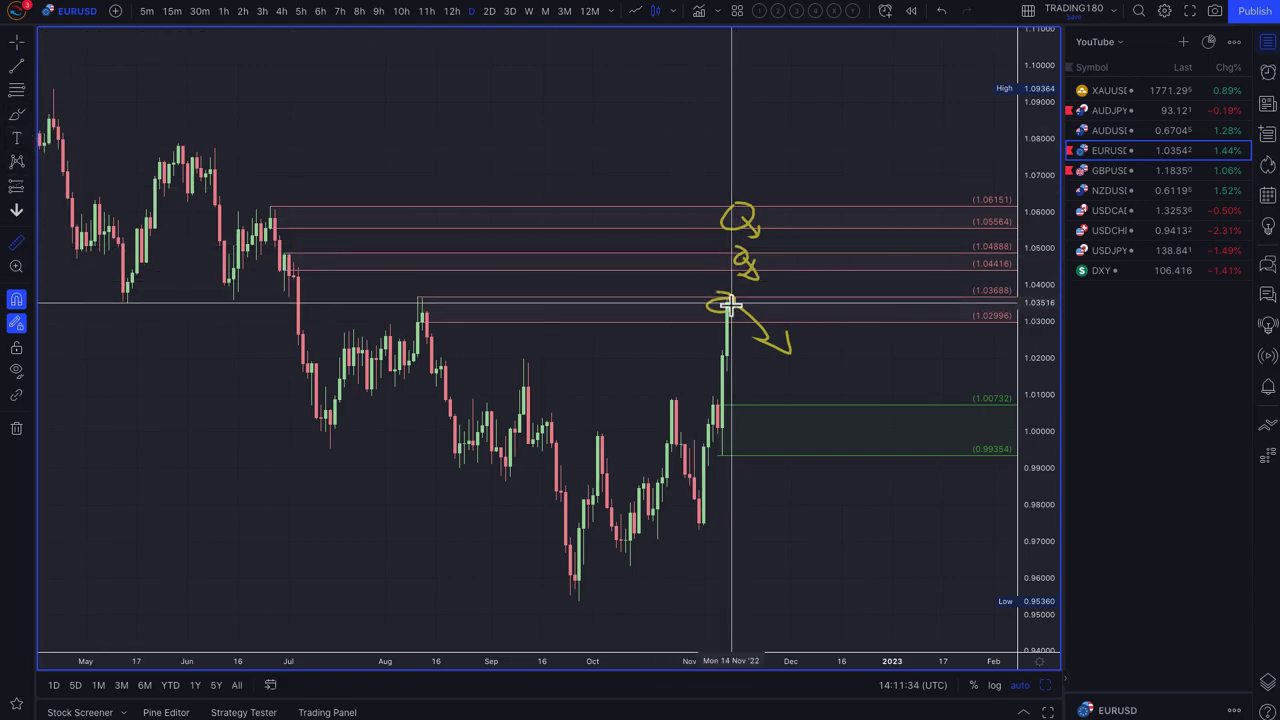
left_click(731, 305)
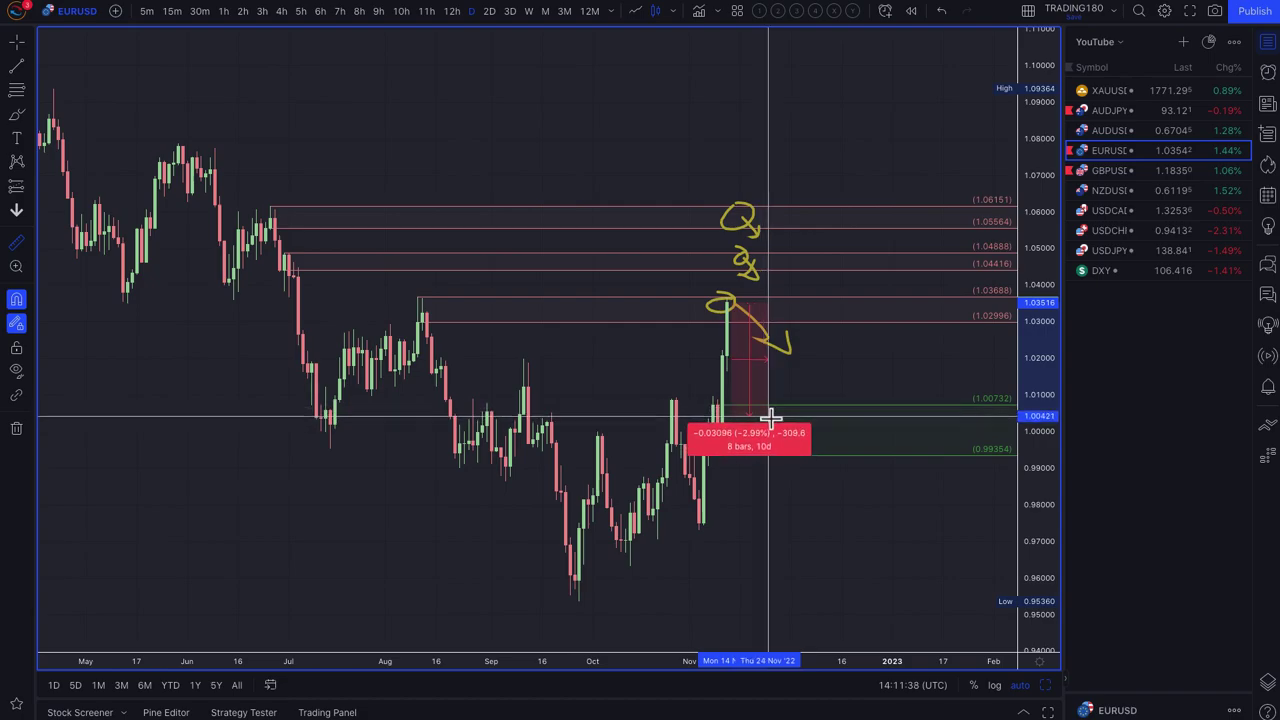
left_click(773, 409)
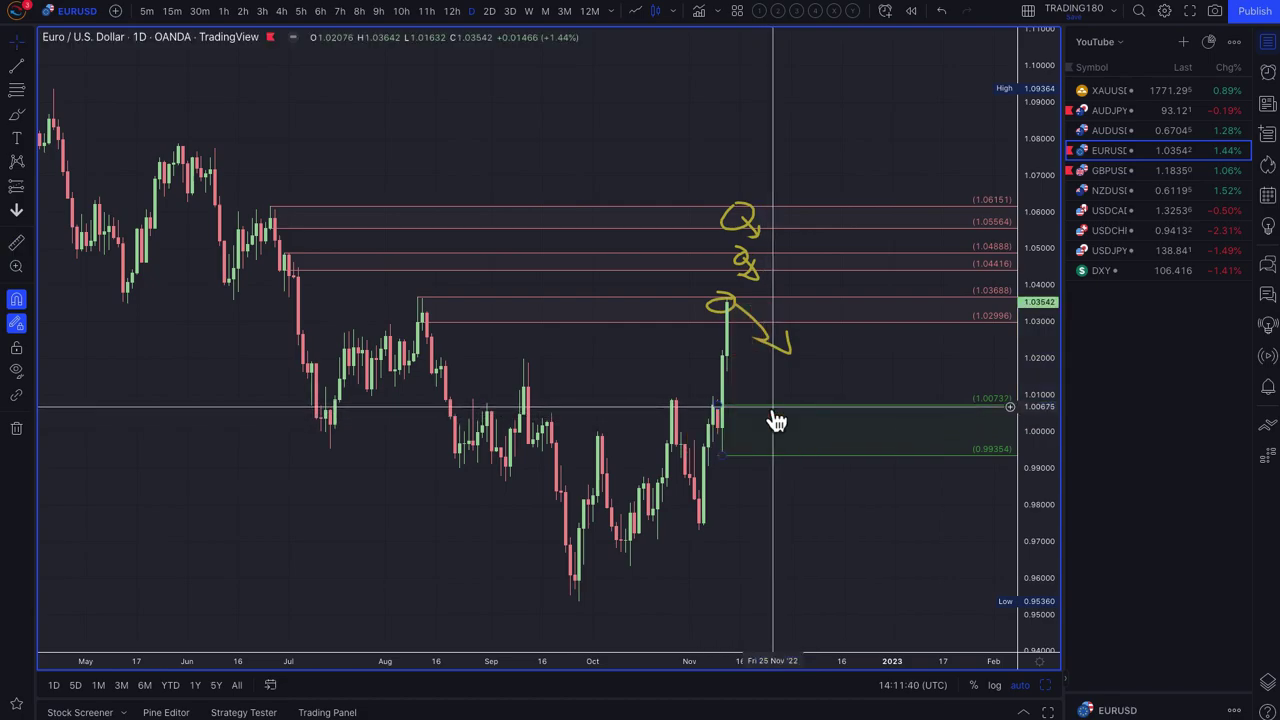
Open the AUDUSD chart and draw a zone from 0.67212 to 0.67476 at the 20 September candle.
left_click(1128, 132)
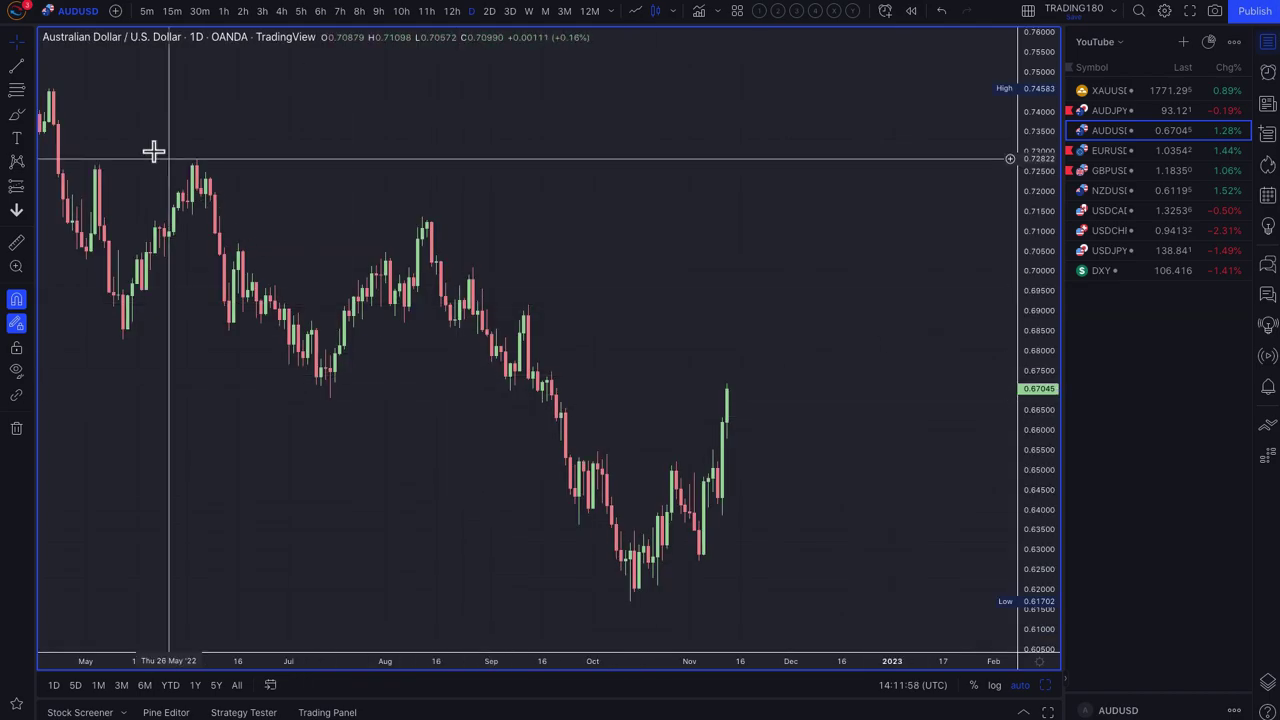
left_click(14, 92)
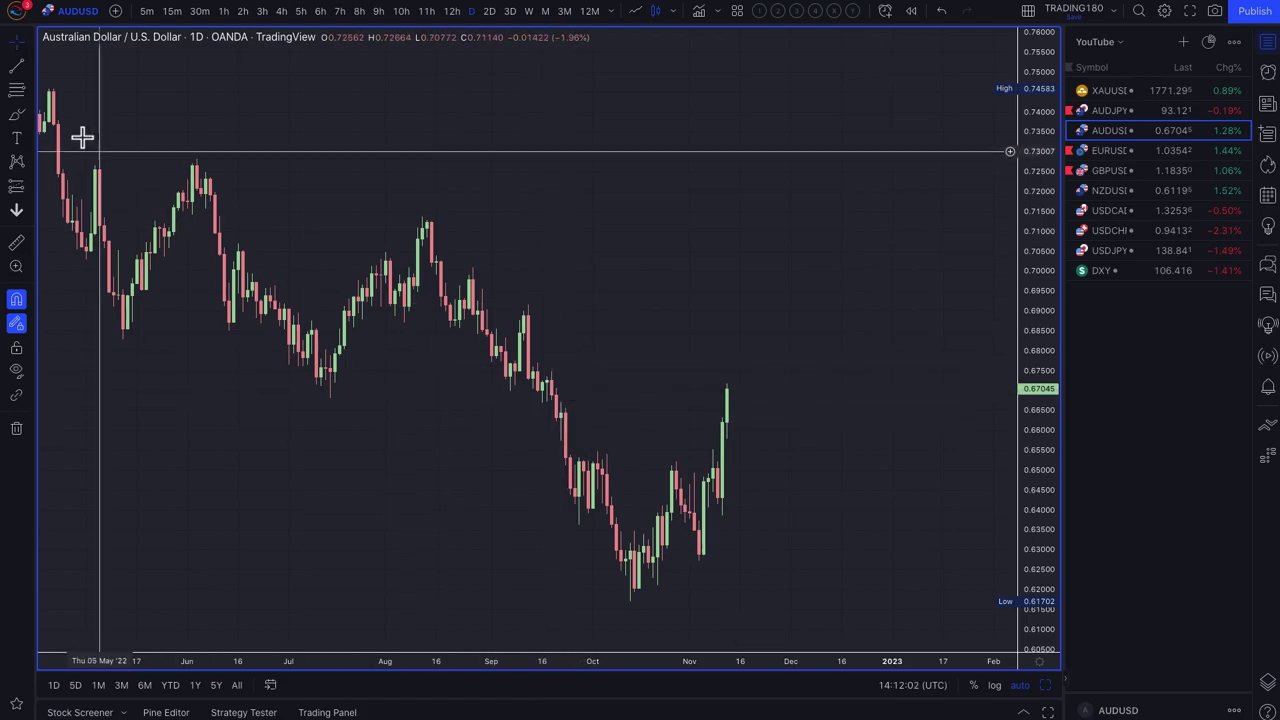
left_click(551, 380)
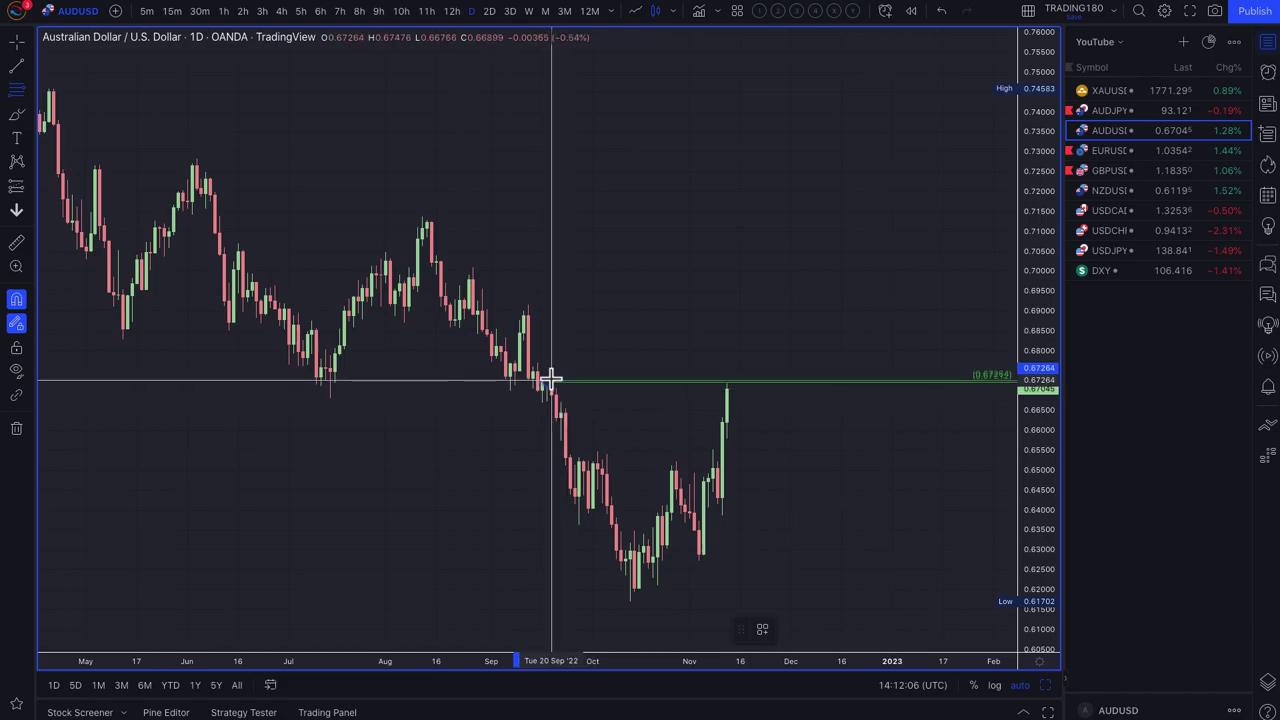
left_click(551, 376)
Choose the 1. SUPPLY template for the AUDUSD zone at 20 September and recolour its lines red.
left_click(761, 630)
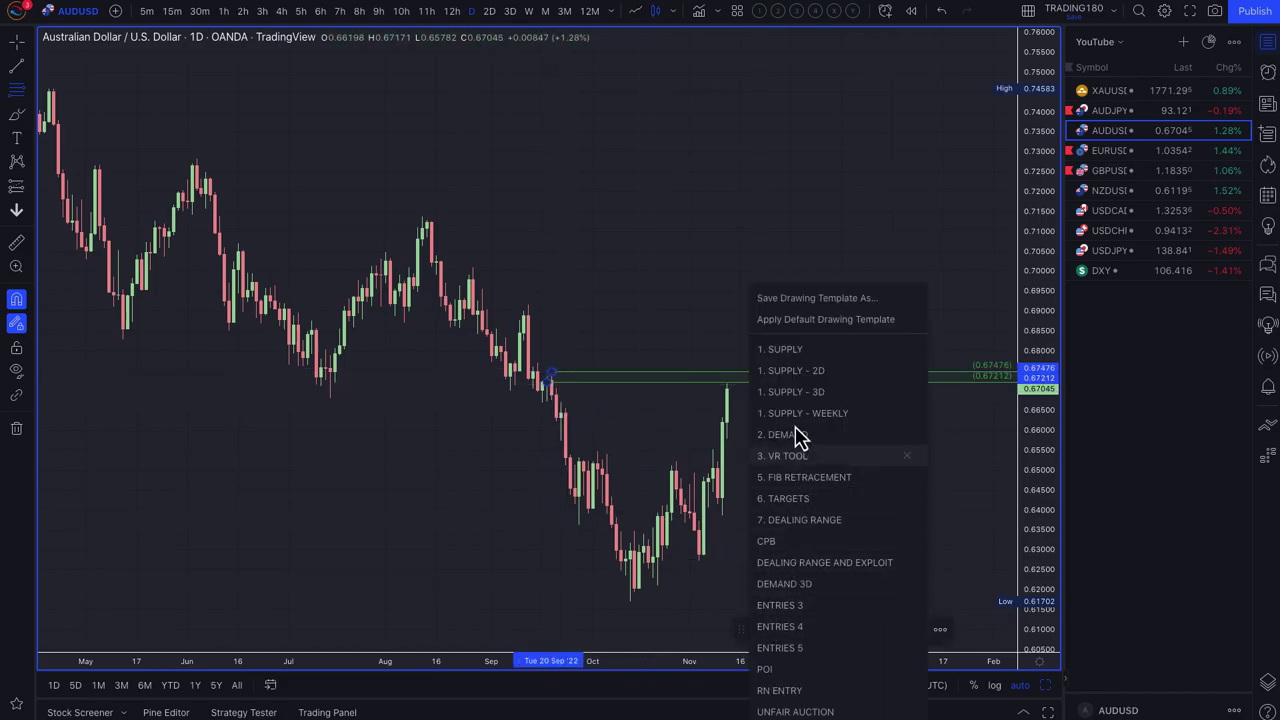
left_click(792, 352)
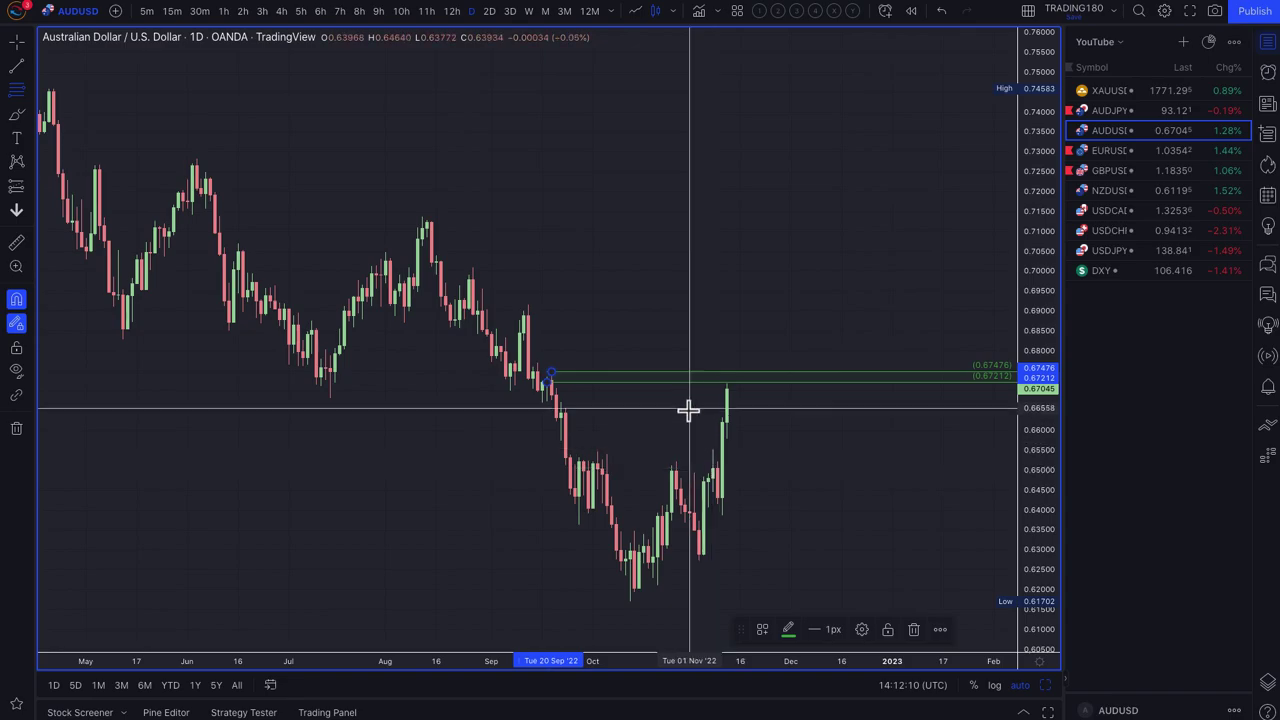
left_click(788, 629)
left_click(788, 529)
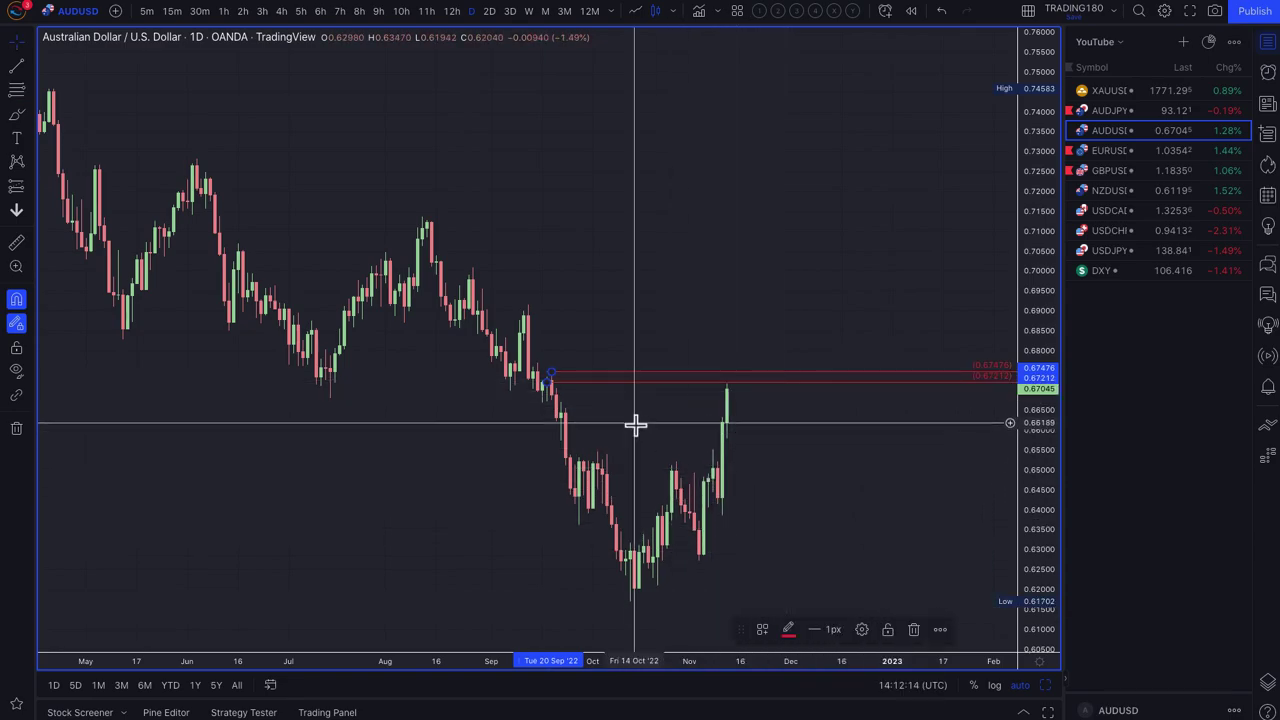
right_click(545, 372)
left_click(554, 341)
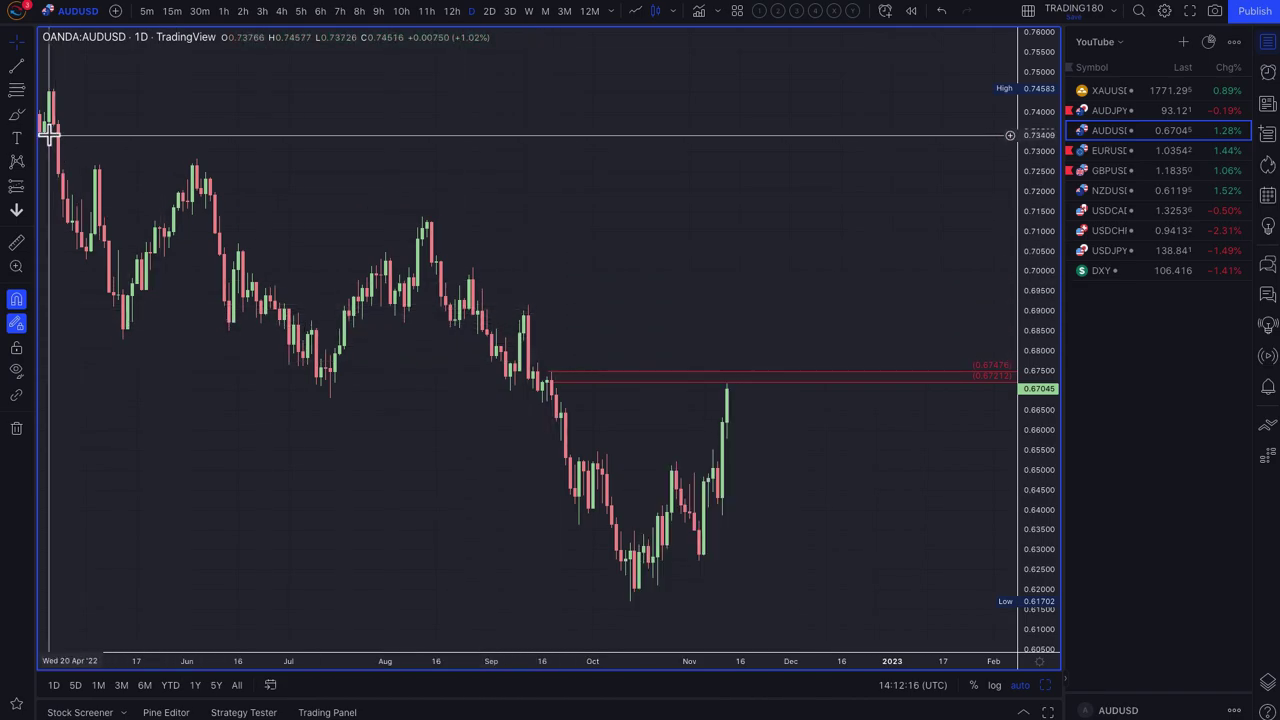
left_click(15, 92)
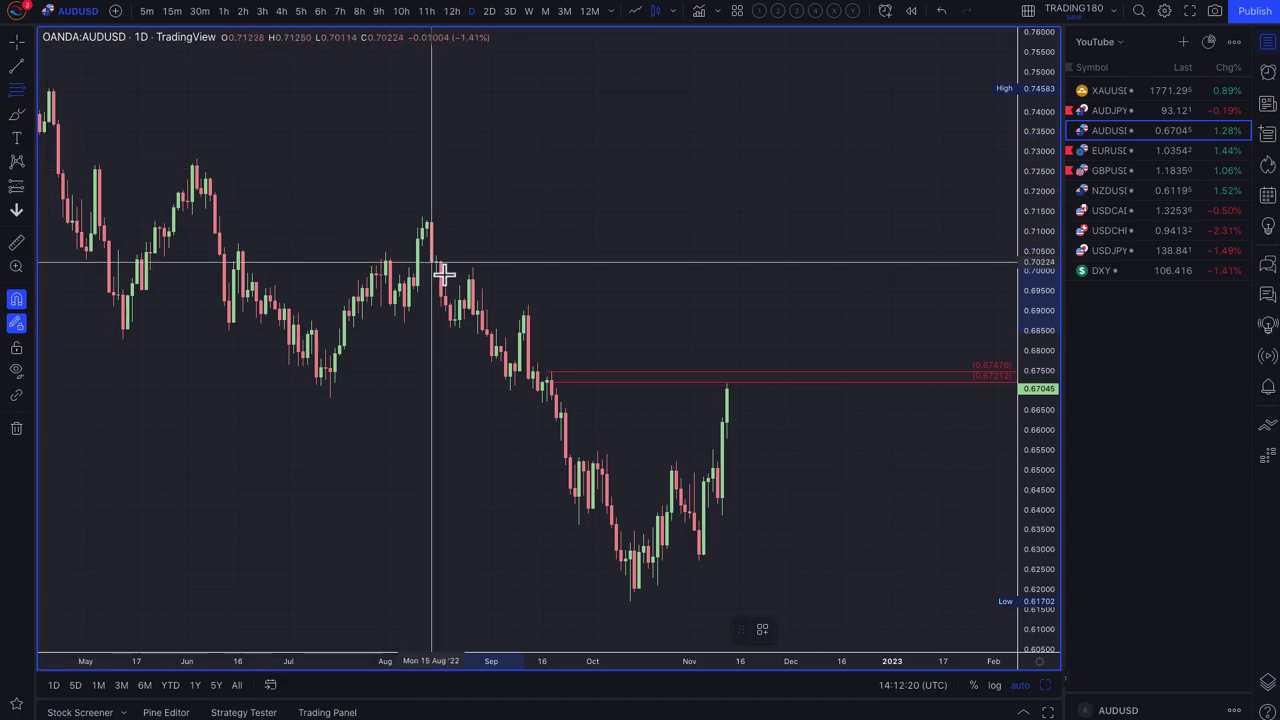
left_click(528, 307)
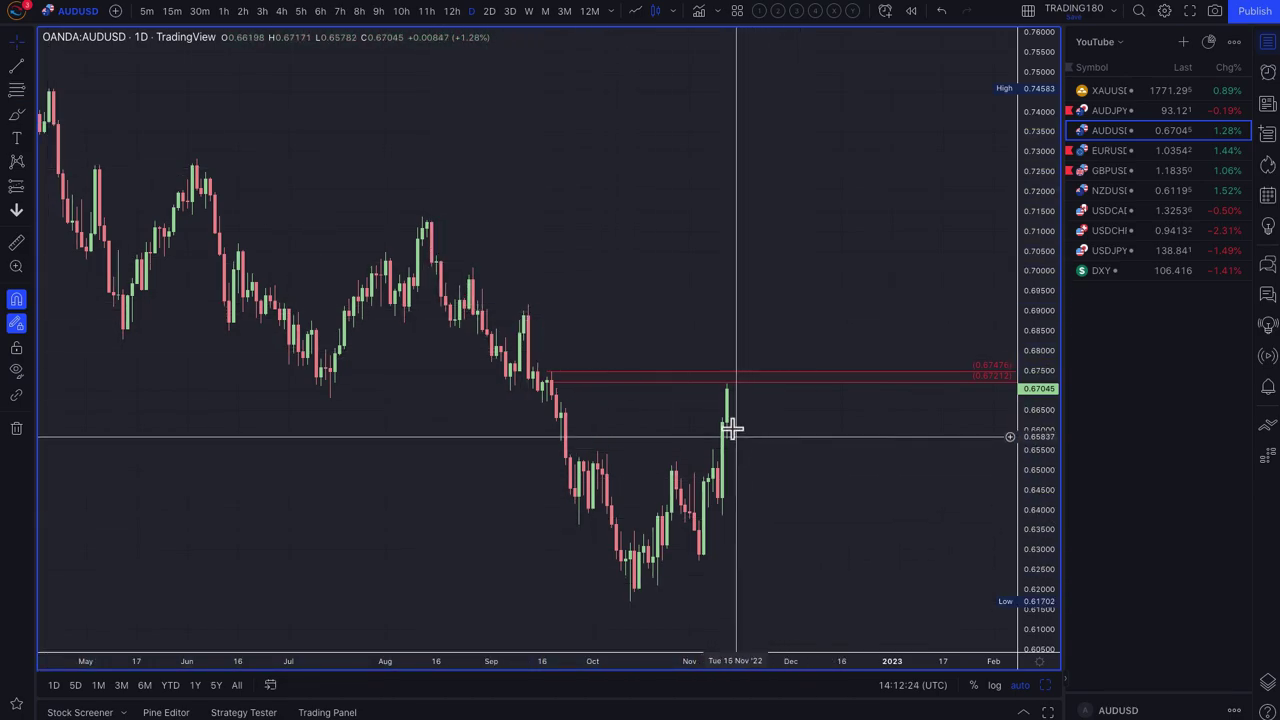
scroll(740, 428, "up", 3)
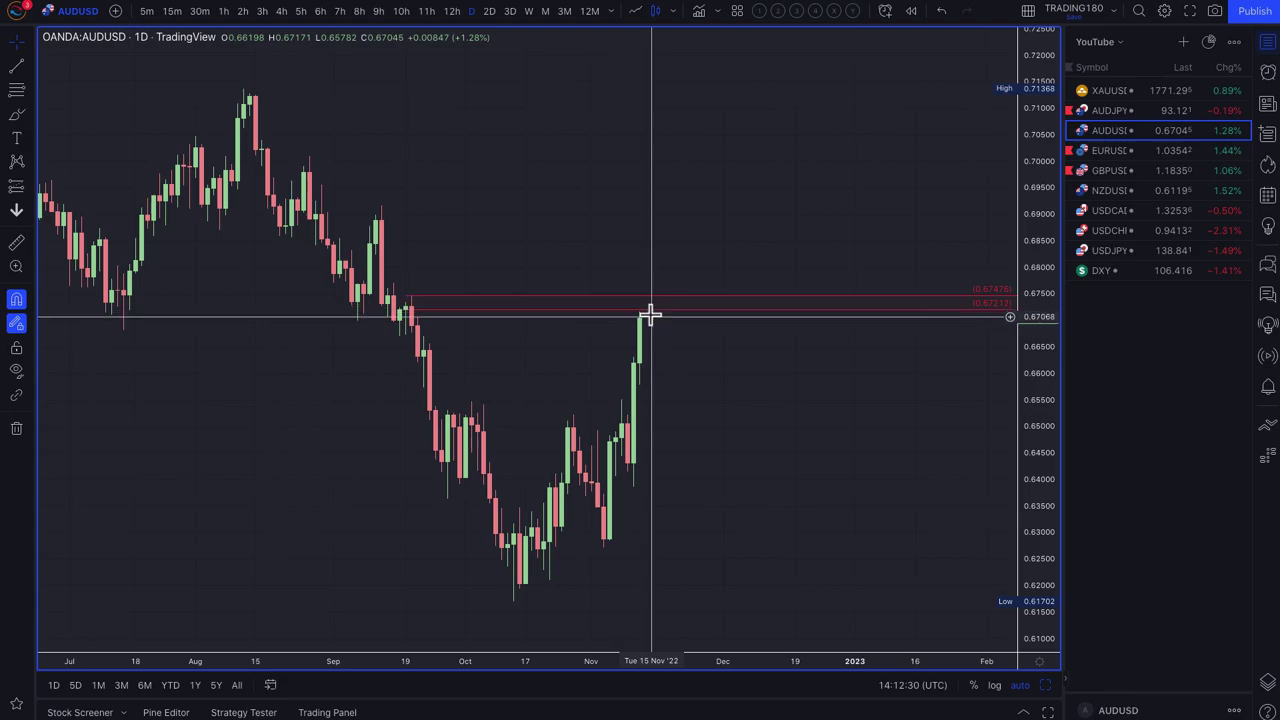
left_click(16, 118)
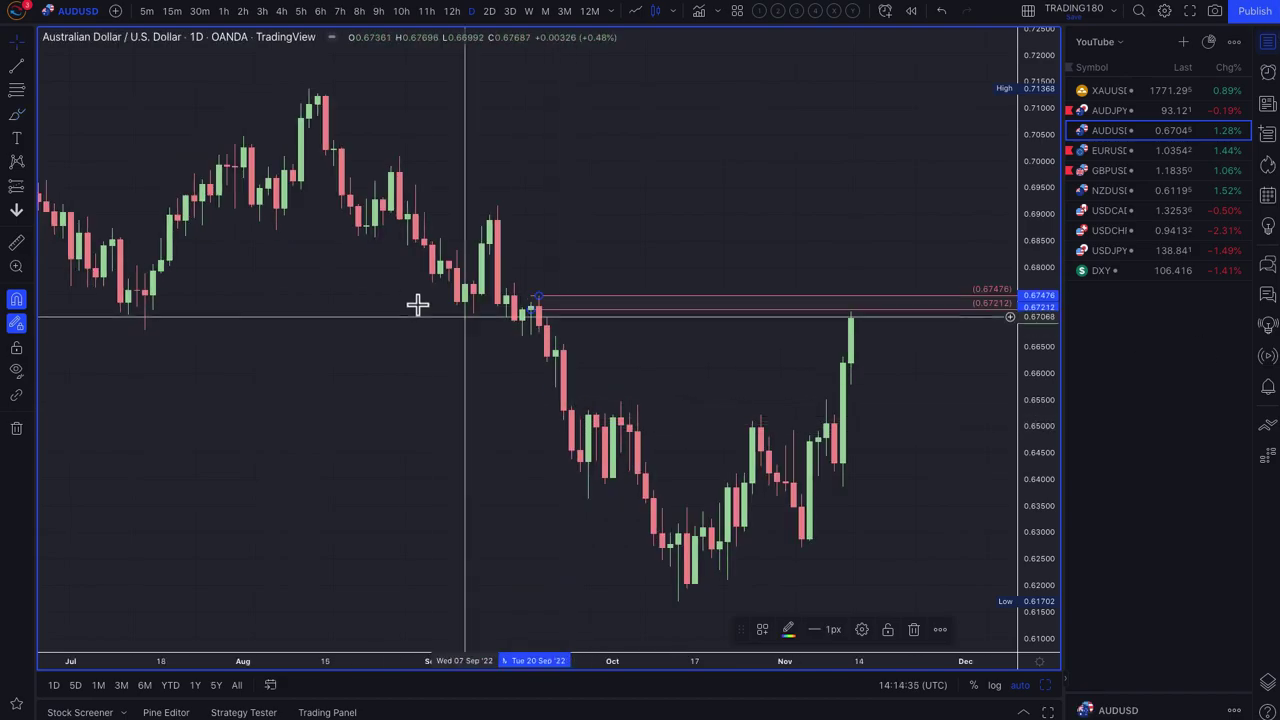
Draw a second AUDUSD supply zone from 0.68446 to the 13 September high at 0.69162.
left_click(17, 94)
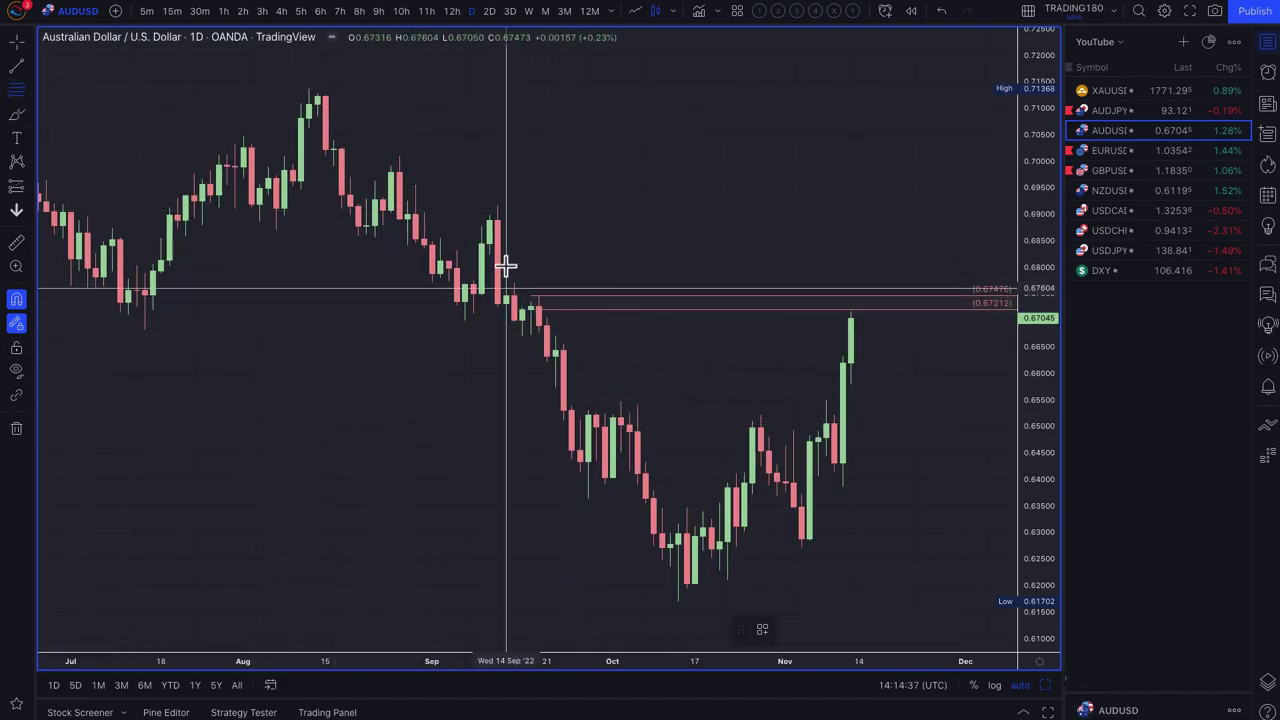
left_click(497, 206)
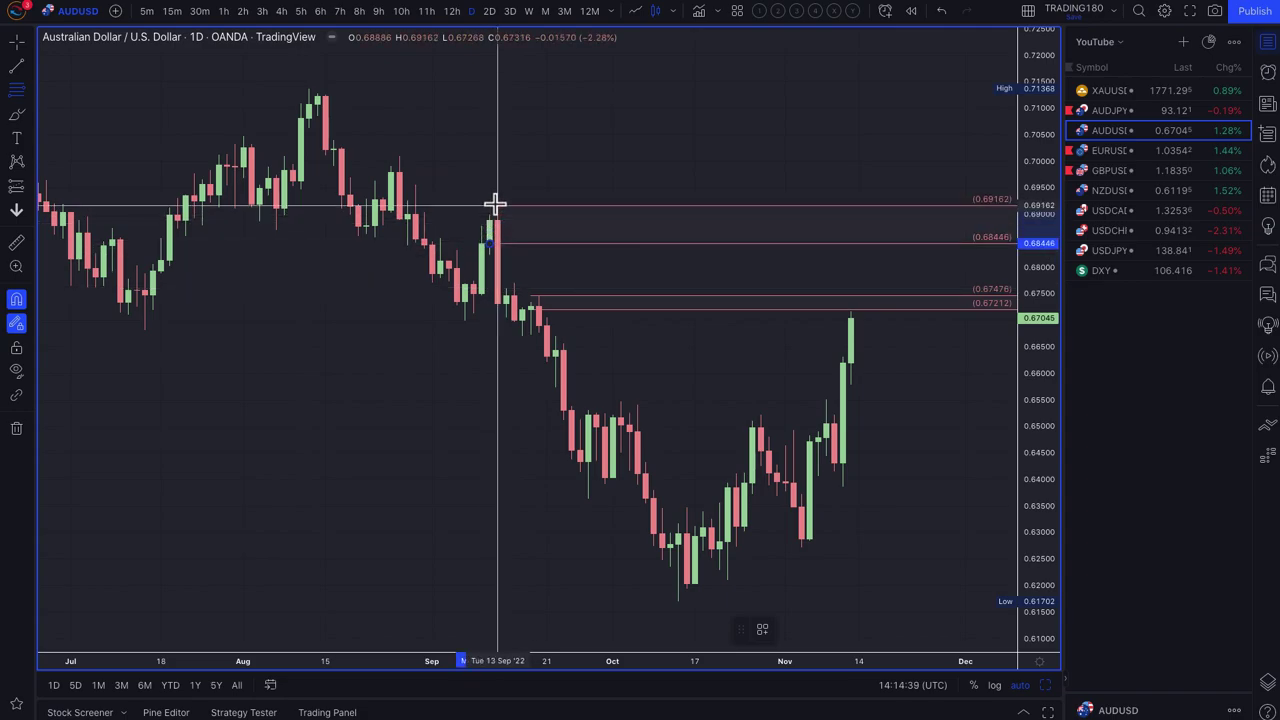
scroll(600, 297, "up", 3)
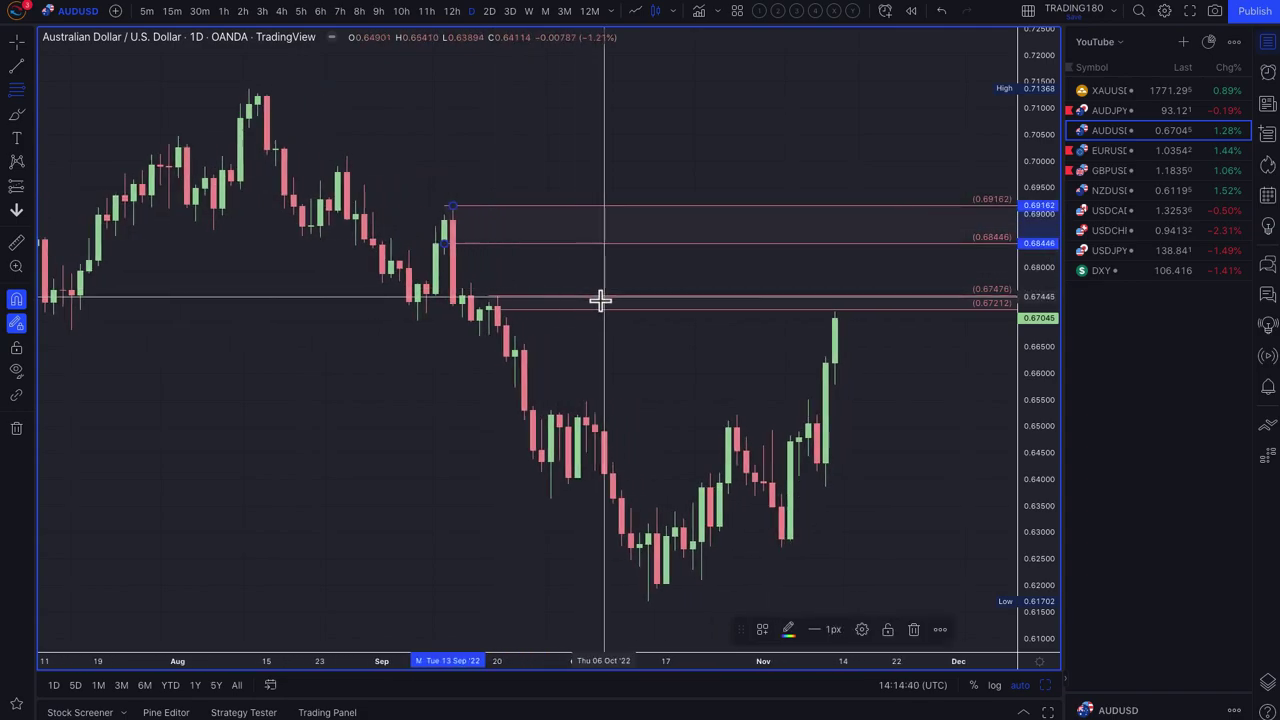
Sketch a circle and downward arrow at the latest AUDUSD price, and raise the lower supply zone's upper edge to 0.67704.
left_click(18, 116)
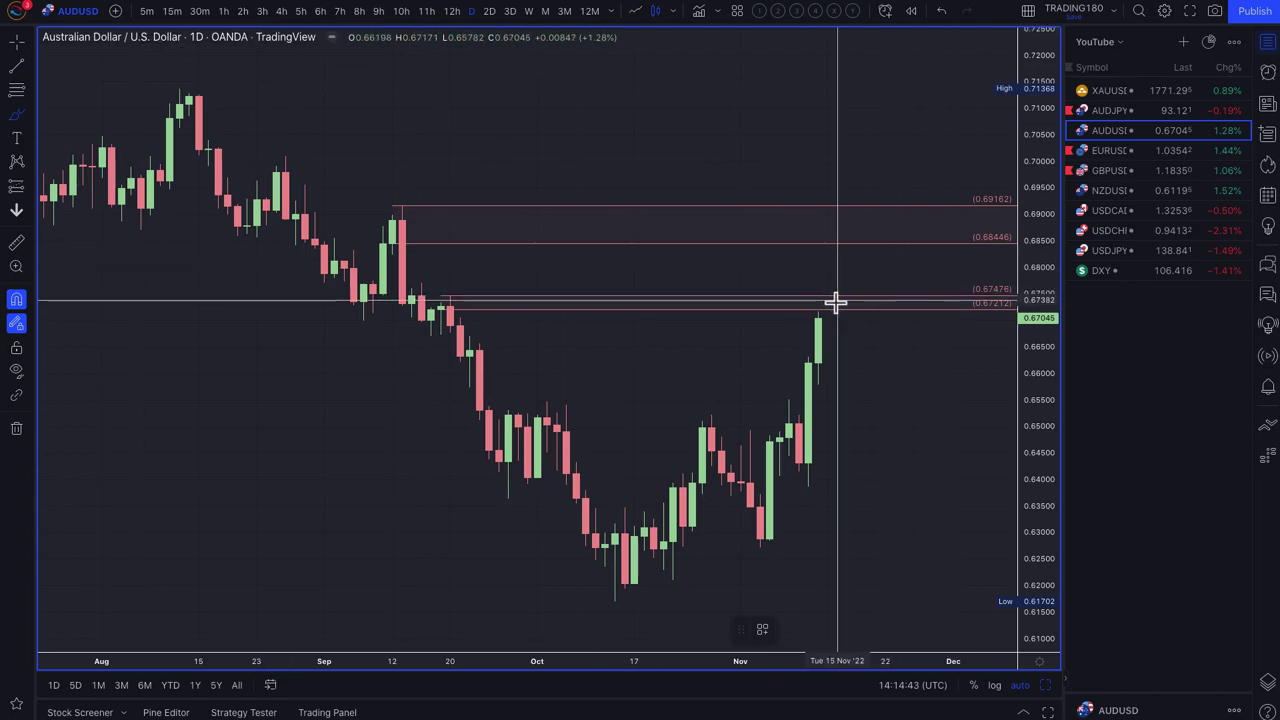
mouse_move(826, 296)
left_mouse_down()
mouse_move(800, 309)
mouse_move(808, 286)
mouse_move(863, 358)
mouse_move(875, 343)
left_mouse_up()
left_click_drag(435, 298, 422, 285)
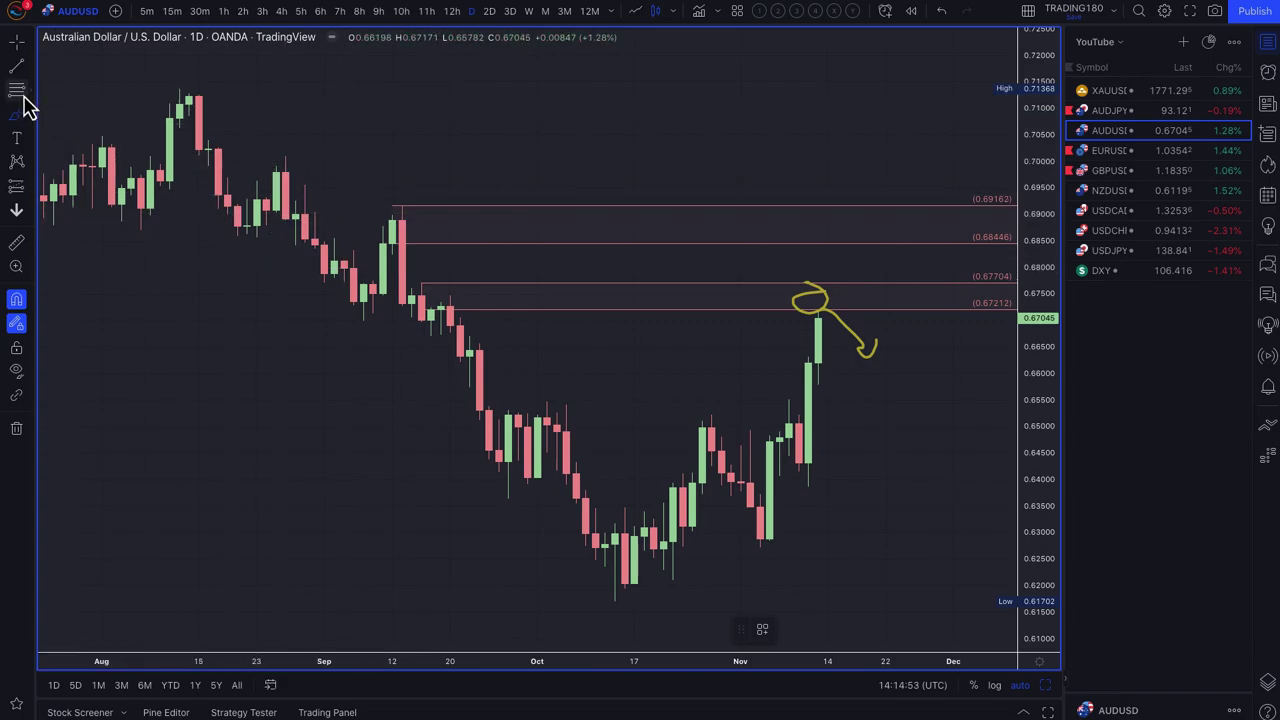
Draw an AUDUSD zone from 0.65056 down to the 10 November low at 0.63864 and apply the 2. DEMAND template.
left_click(16, 90)
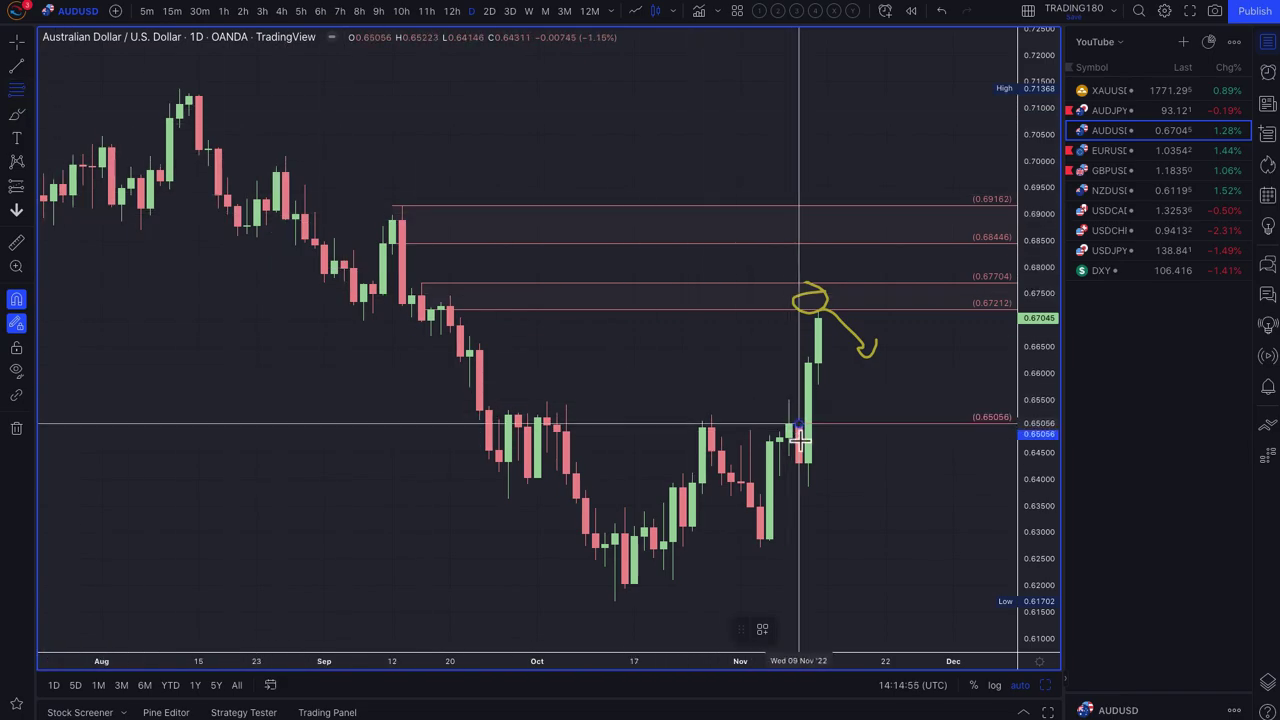
left_click(807, 486)
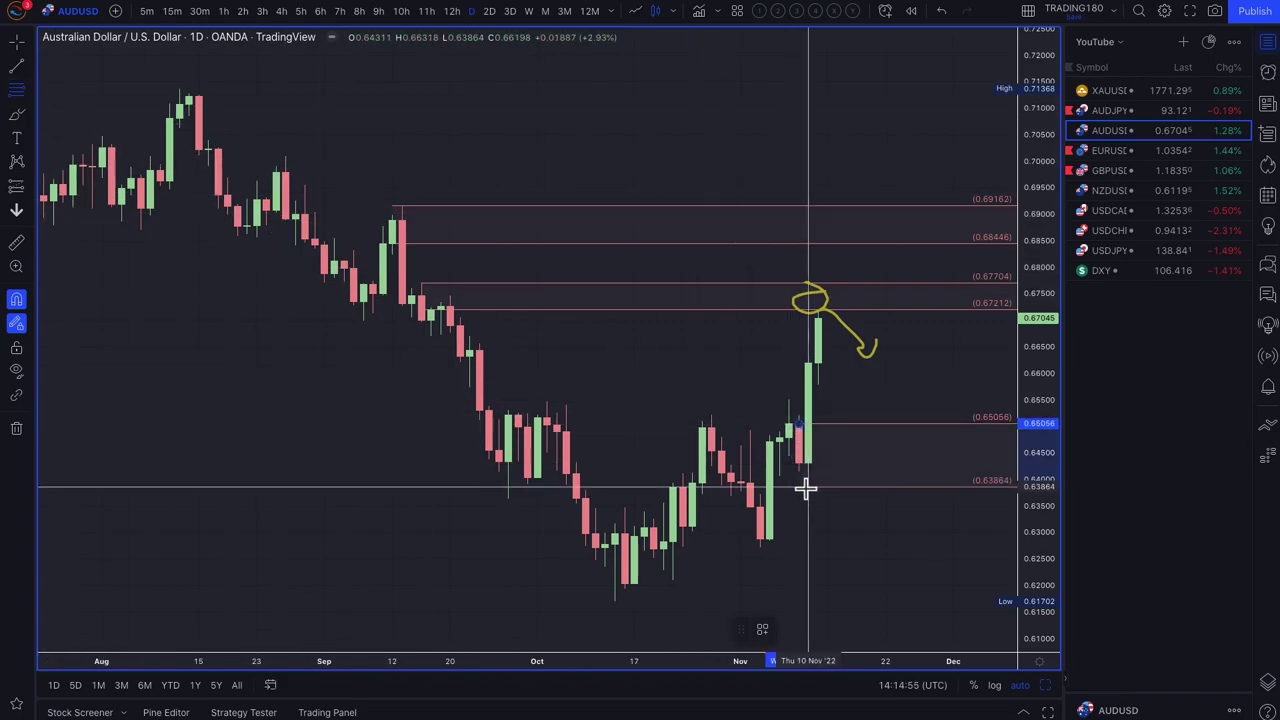
left_click(762, 632)
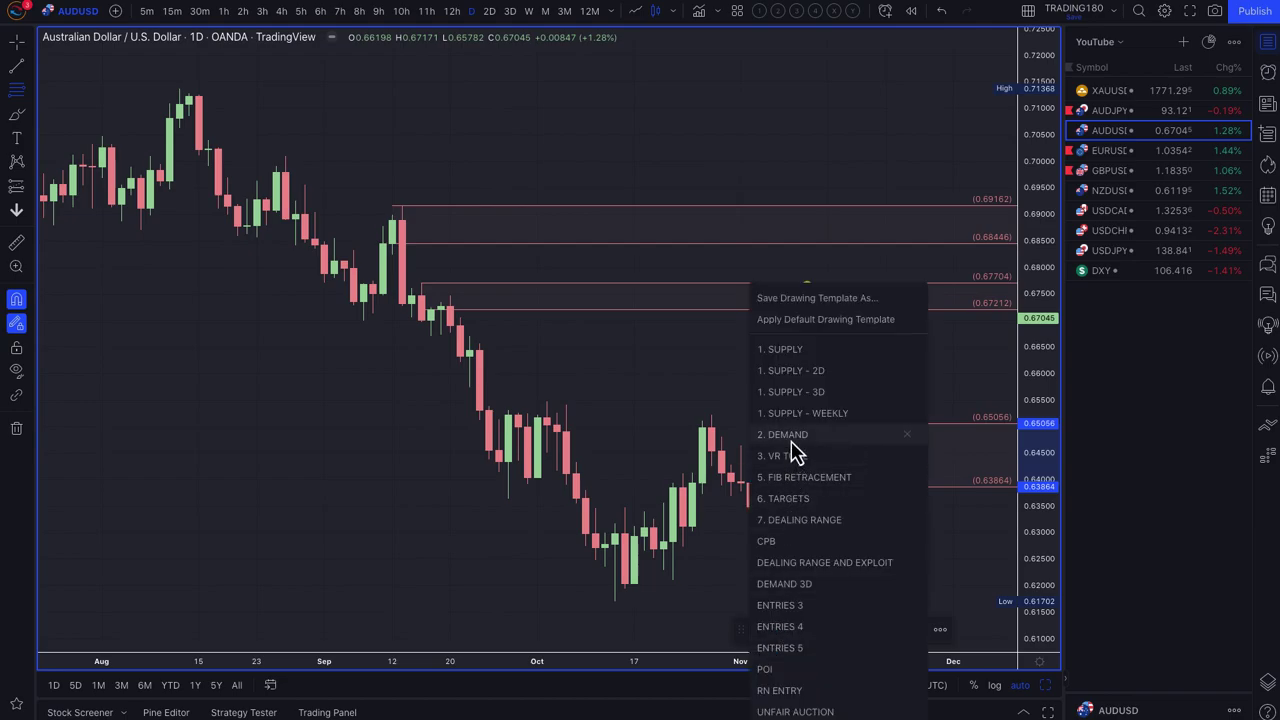
left_click(792, 440)
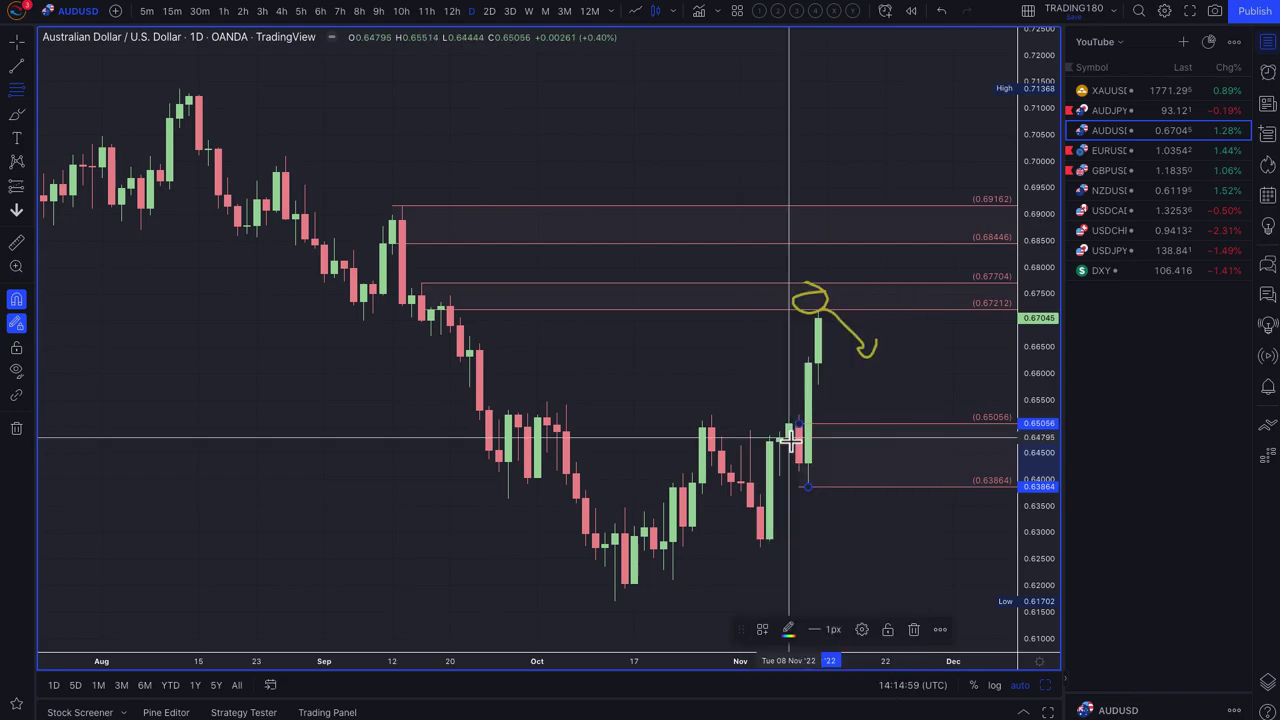
Sketch a circle with an upward arrow at the AUDUSD demand zone and a path down to it from the latest price.
left_click(17, 117)
mouse_move(894, 437)
left_mouse_down()
mouse_move(868, 421)
mouse_move(975, 372)
left_mouse_up()
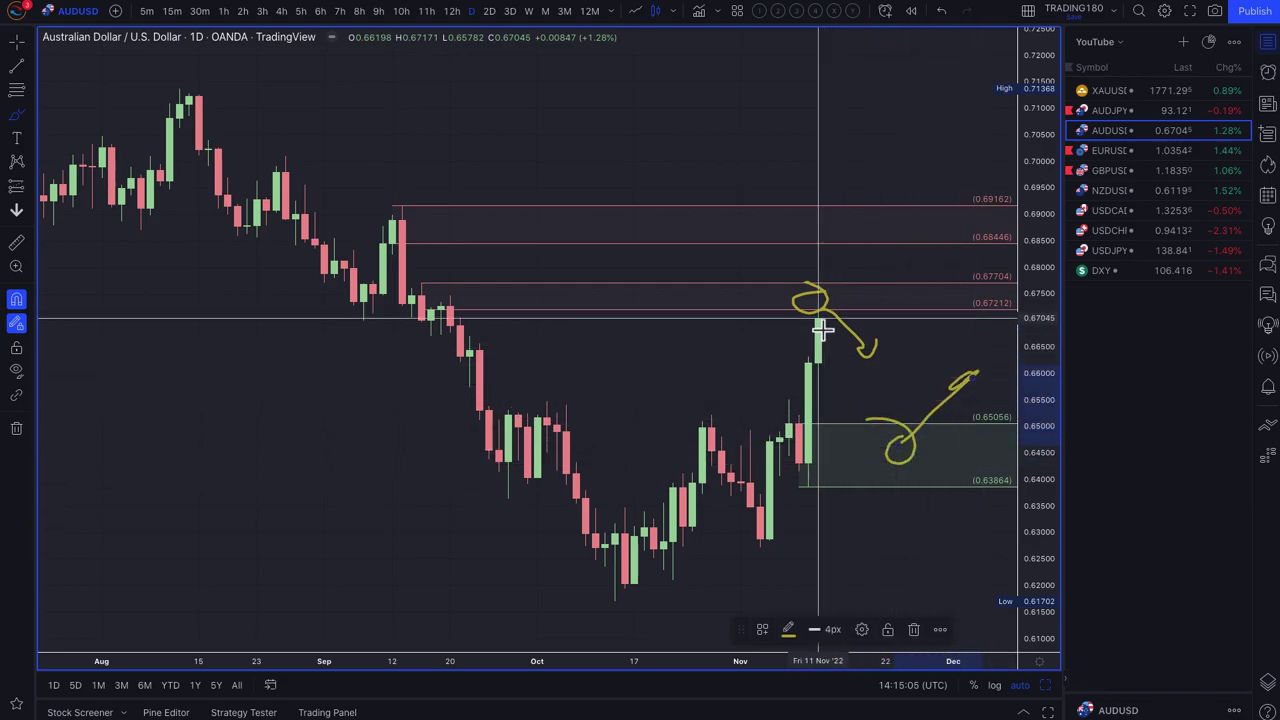
mouse_move(820, 330)
left_mouse_down()
mouse_move(871, 451)
mouse_move(908, 434)
left_mouse_up()
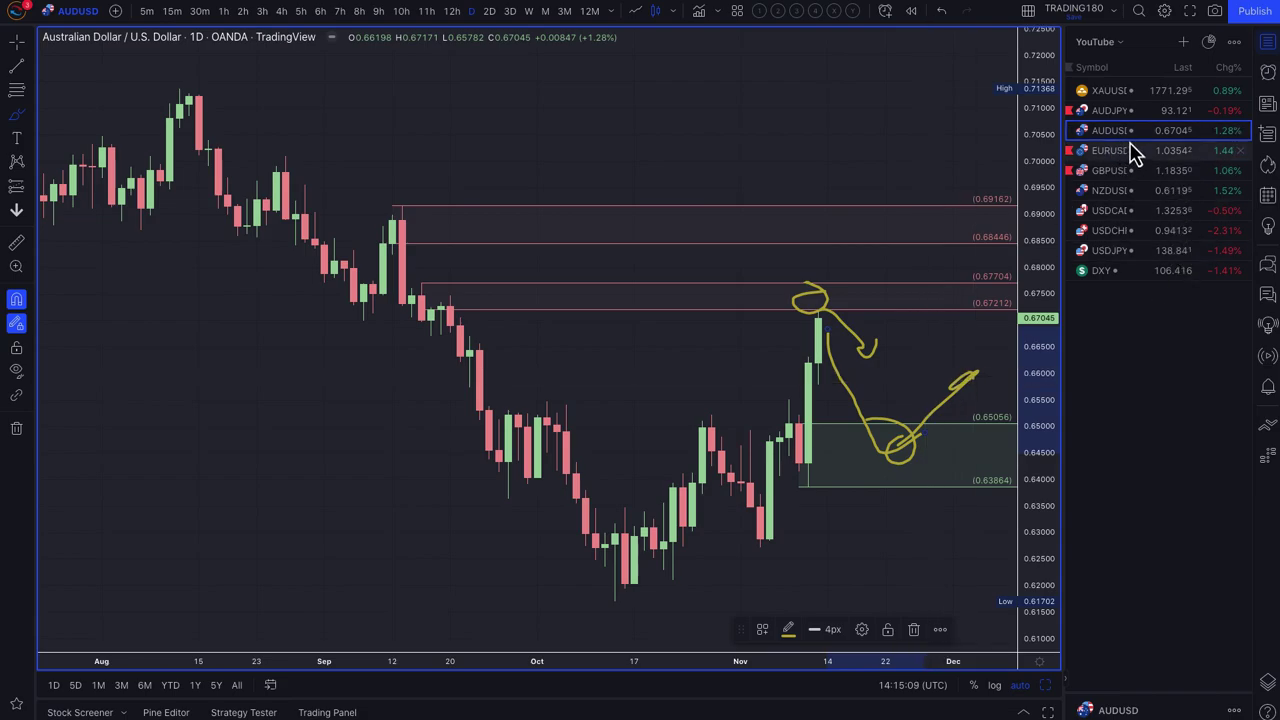
scroll(720, 363, "up", 3)
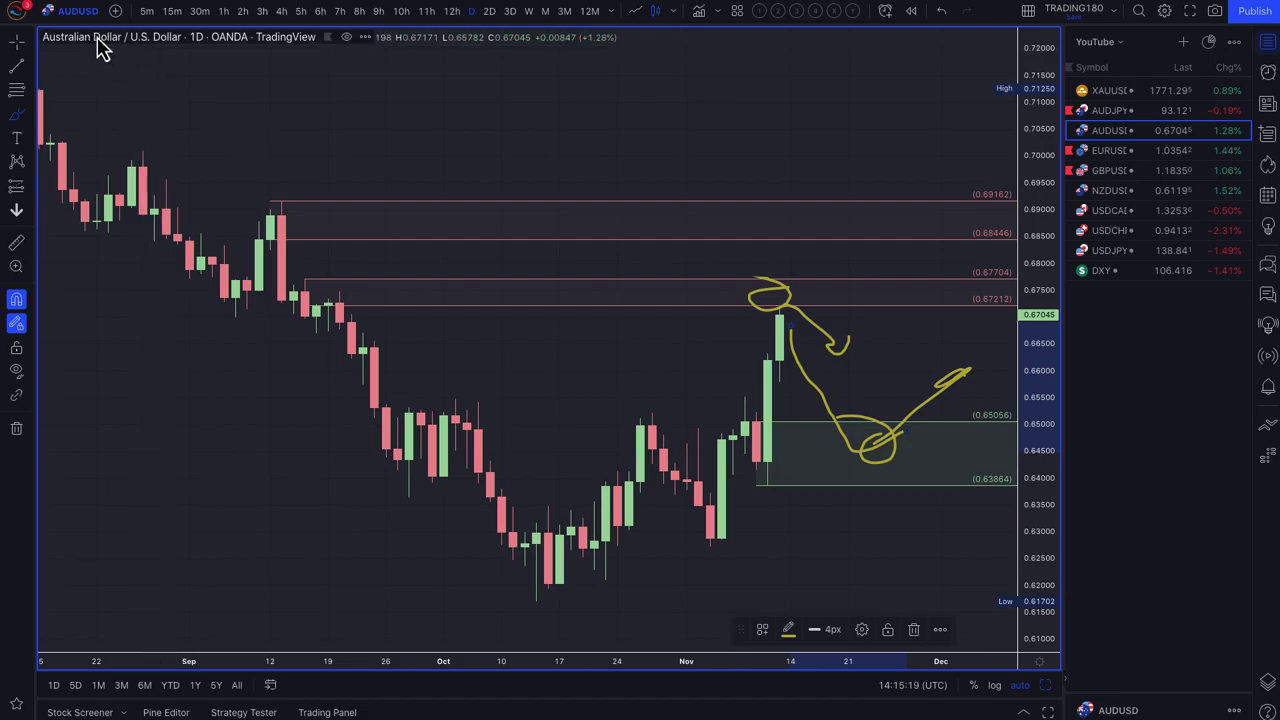
Open the AUDJPY chart and draw a demand zone from 92.717 at 14 October down to 90.593 at the early-August low.
left_click(1112, 112)
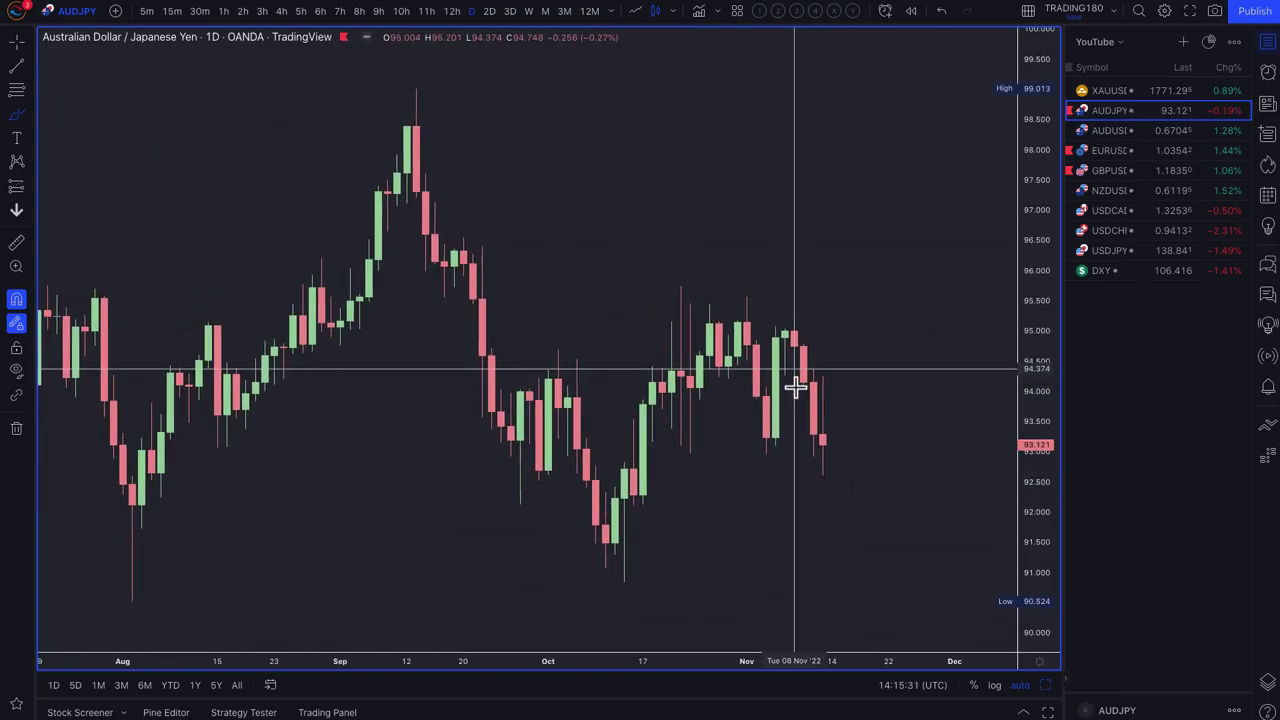
scroll(795, 388, "down", 5)
left_click(16, 89)
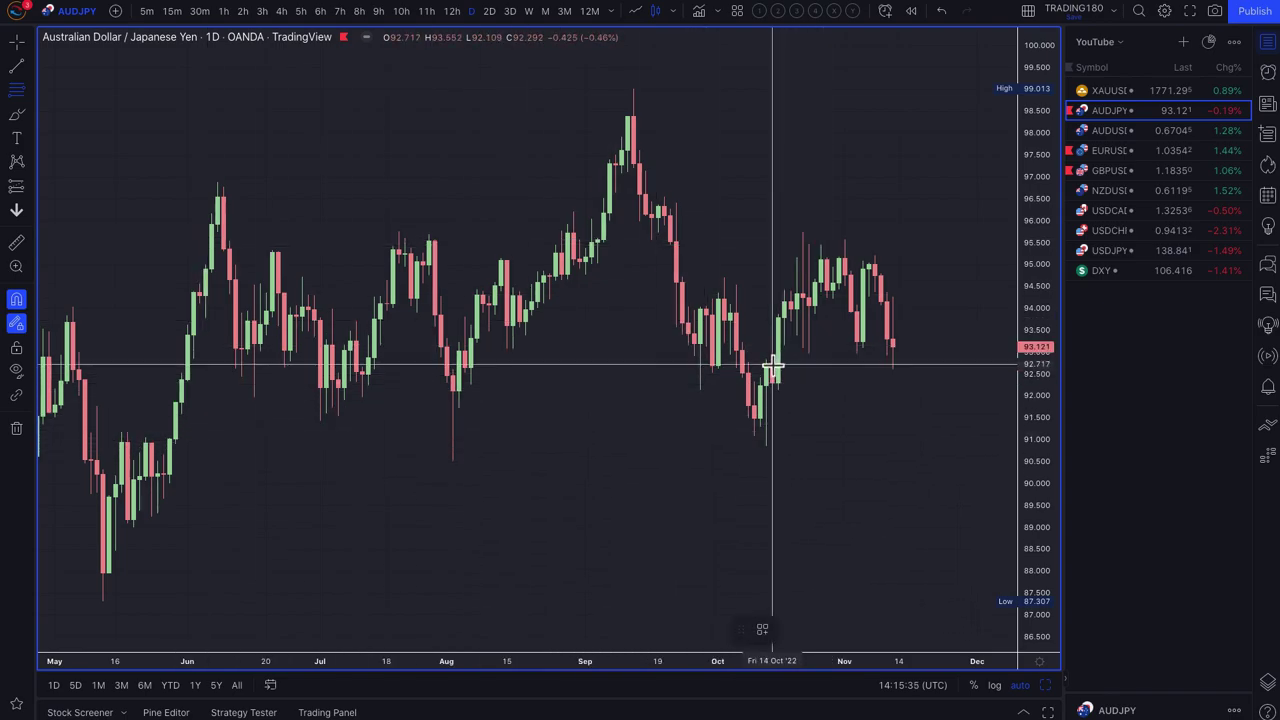
mouse_move(773, 366)
left_mouse_down()
mouse_move(771, 443)
mouse_move(449, 459)
left_mouse_up()
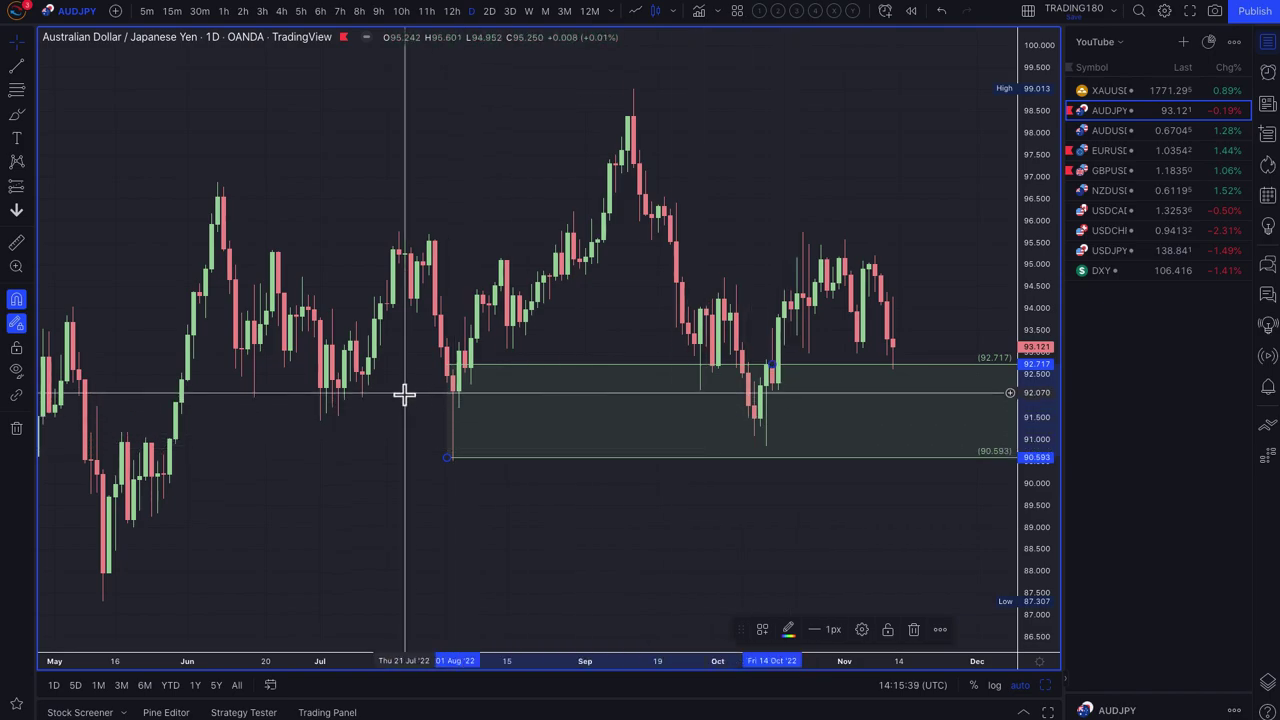
Draw a second AUDJPY demand zone from 90.227 at 26 May down to the 12 May low at 87.307.
left_click(14, 90)
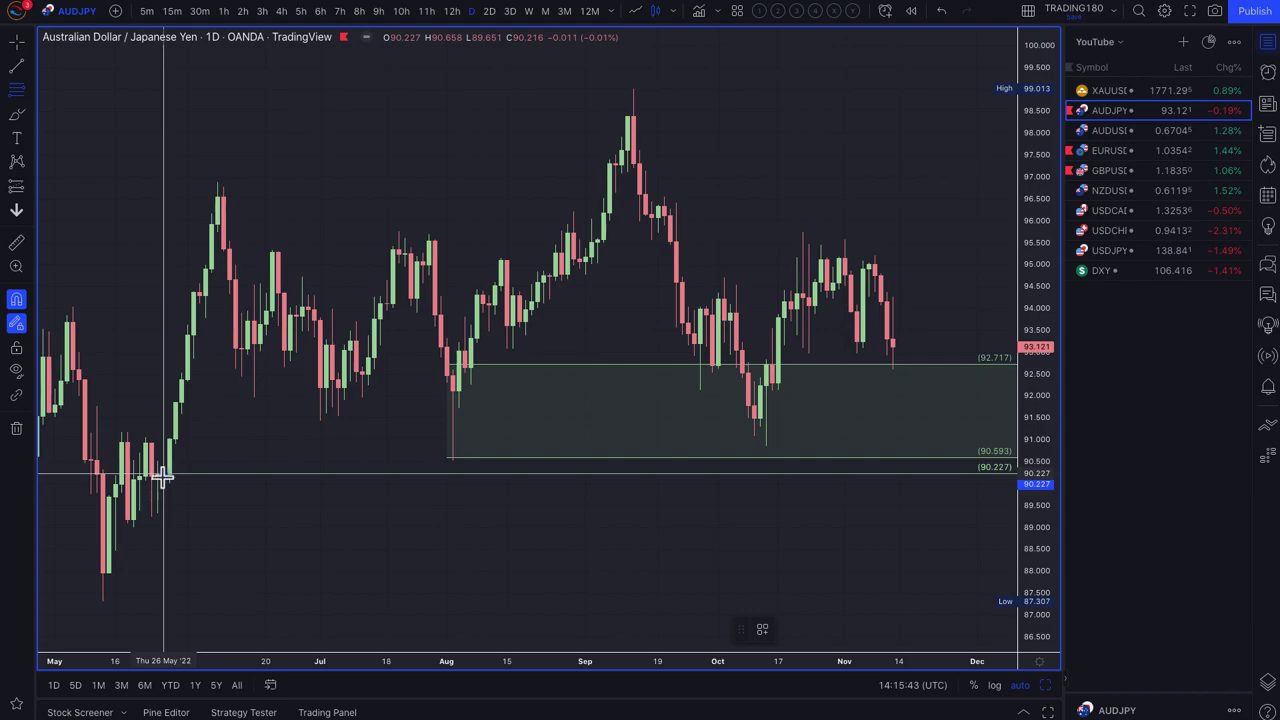
left_click_drag(163, 477, 110, 574)
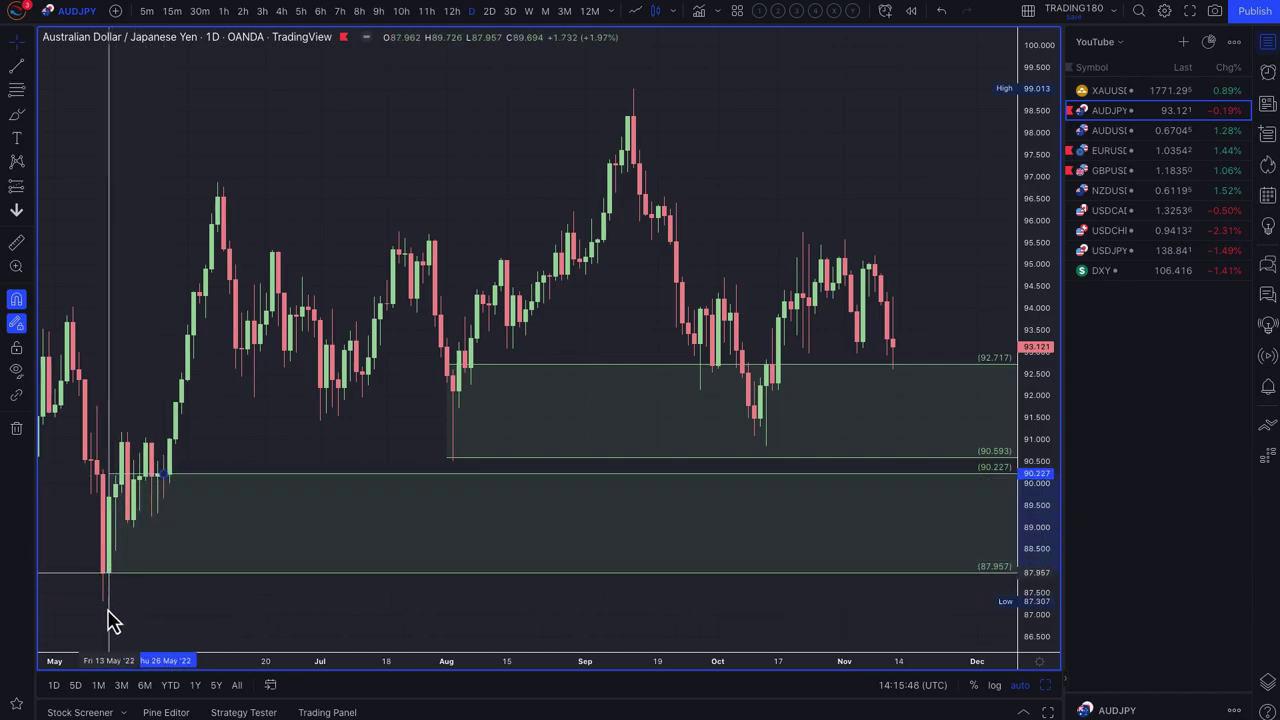
left_click_drag(112, 620, 103, 614)
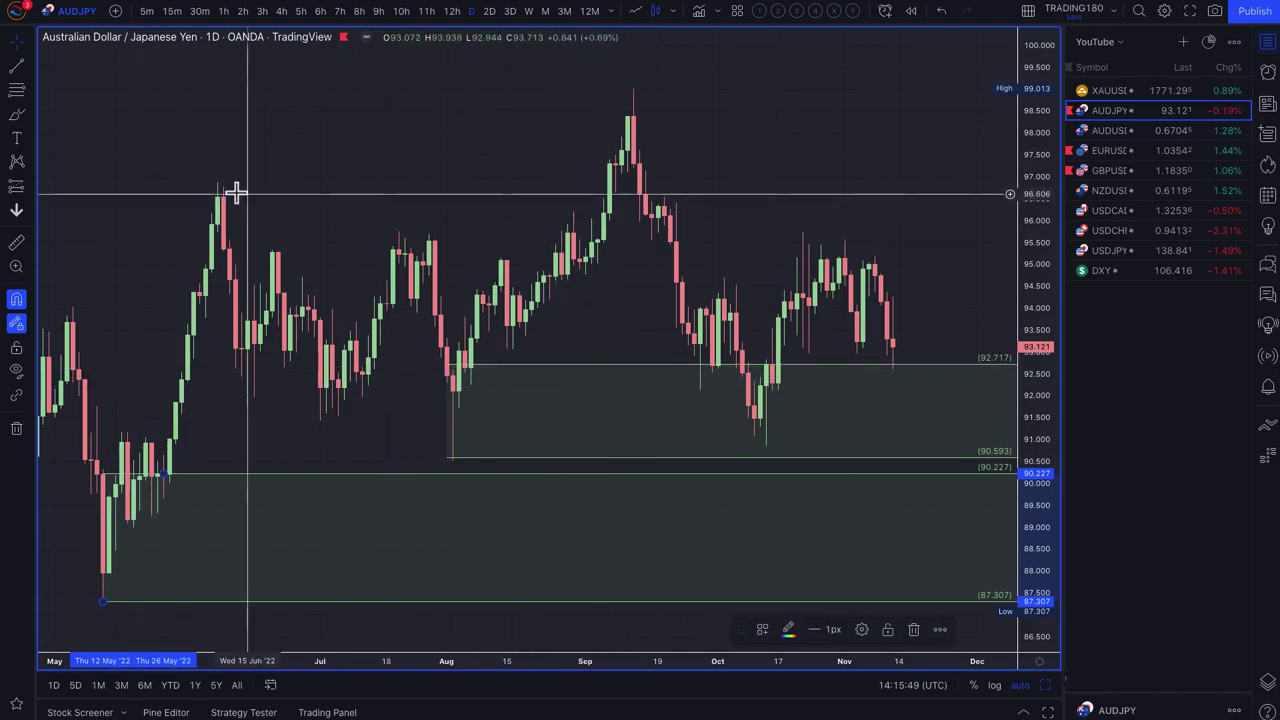
Sketch a curve and a drop into the upper AUDJPY demand zone, circle the target area, and add a dip into the lower zone with a rebound.
left_click(24, 116)
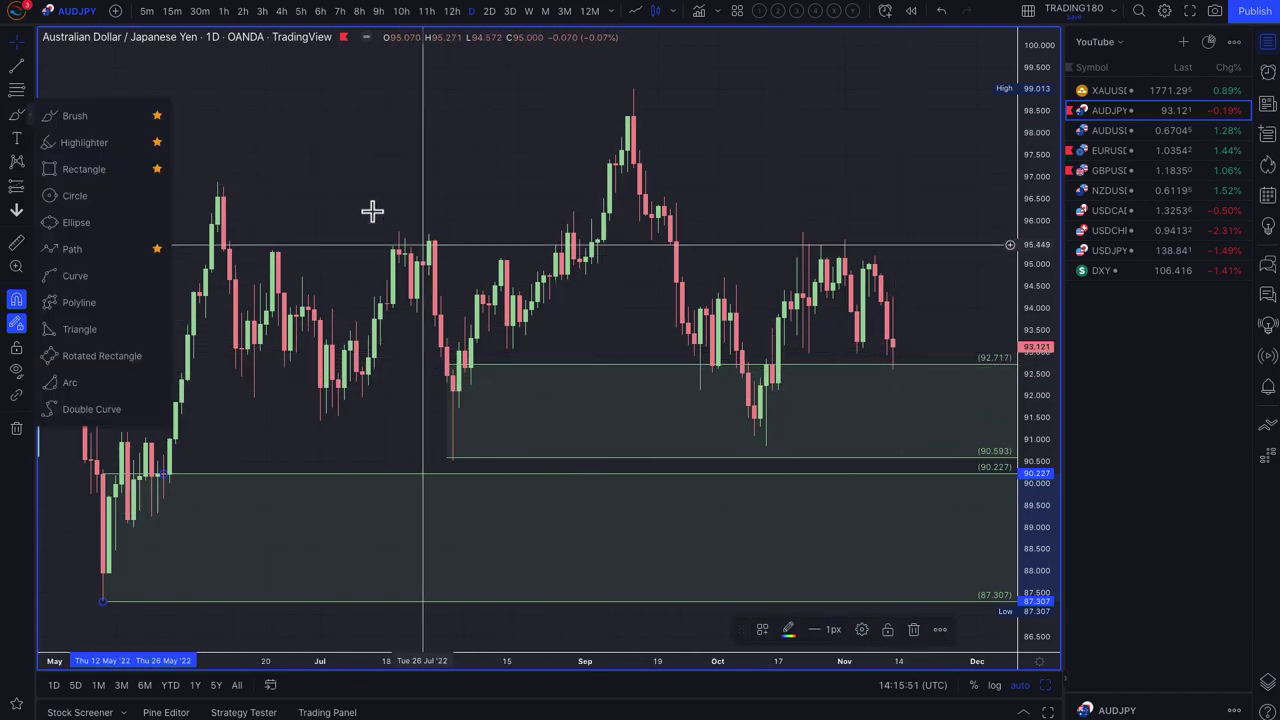
left_click(94, 143)
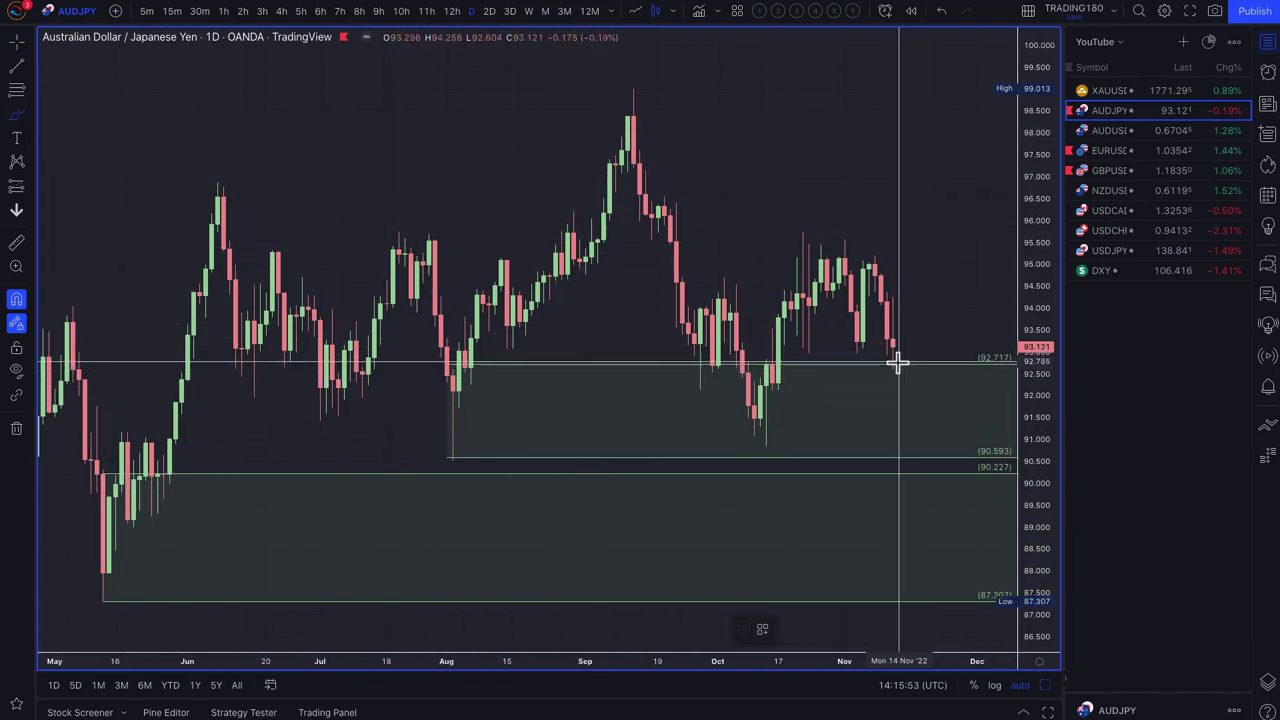
mouse_move(889, 356)
left_mouse_down()
mouse_move(897, 429)
mouse_move(757, 400)
mouse_move(449, 382)
mouse_move(424, 412)
left_mouse_up()
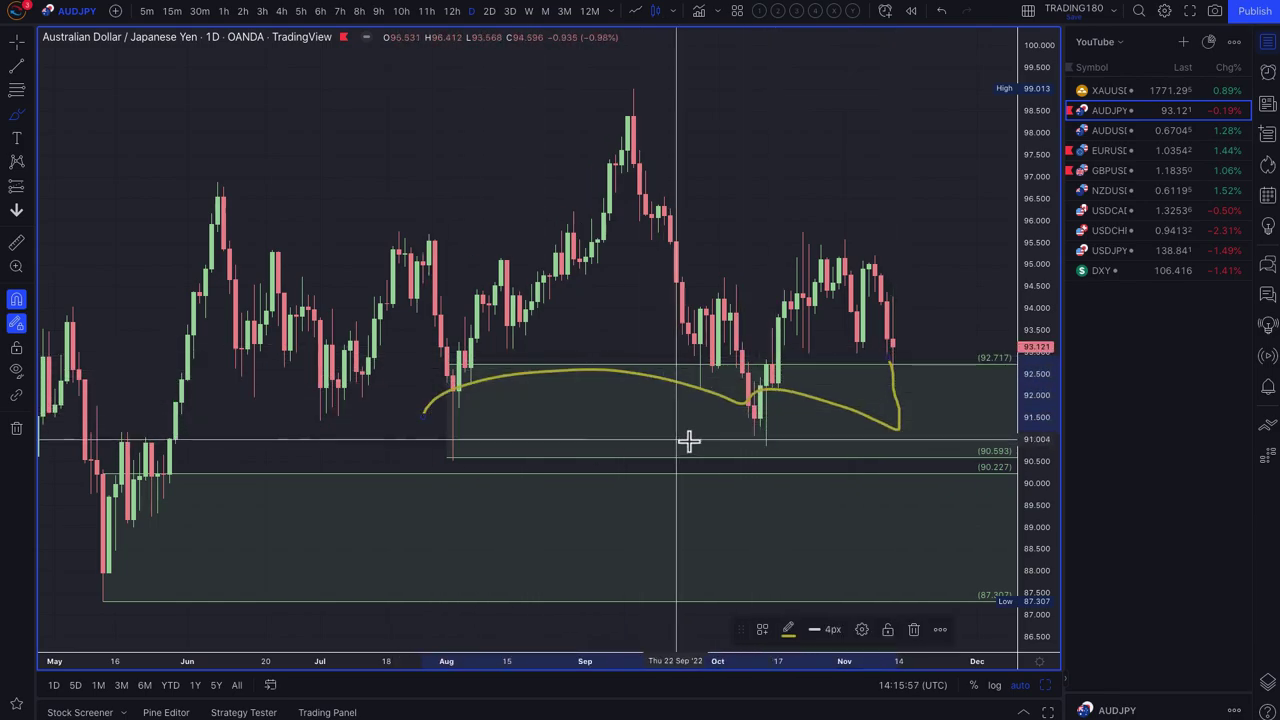
mouse_move(874, 426)
left_mouse_down()
mouse_move(851, 423)
mouse_move(897, 414)
mouse_move(912, 427)
left_mouse_up()
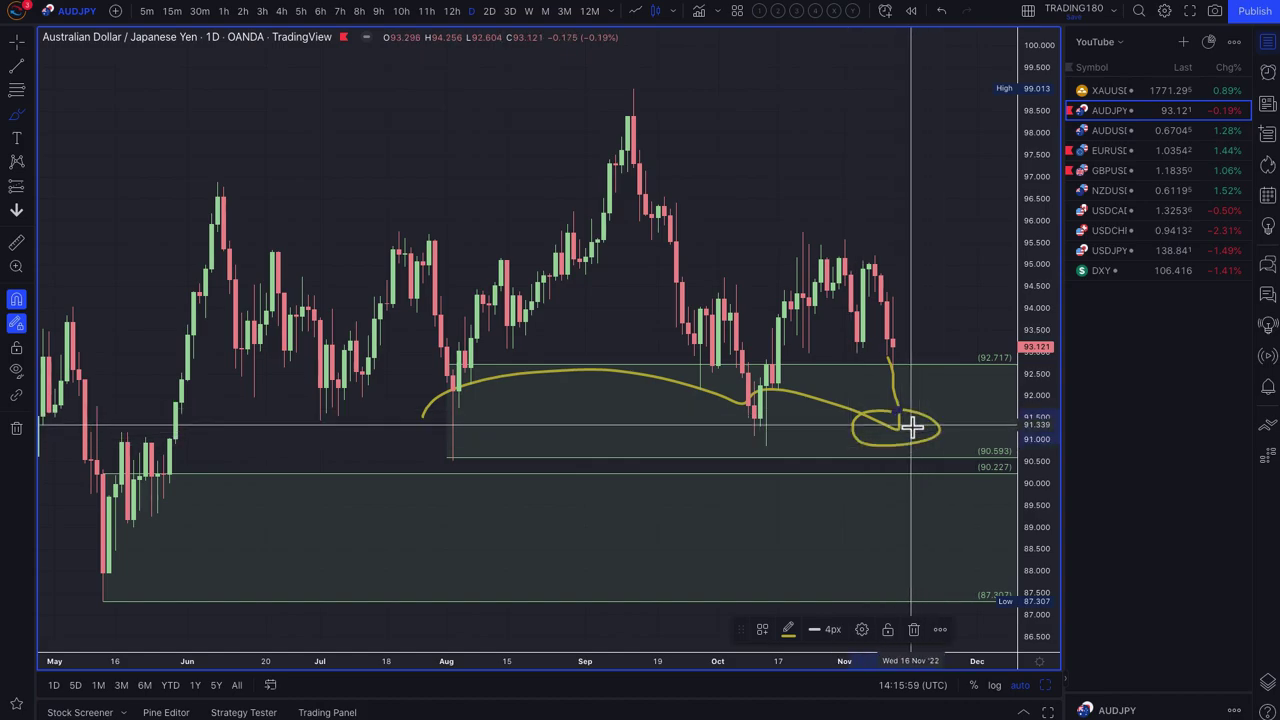
mouse_move(906, 477)
left_mouse_down()
mouse_move(906, 491)
mouse_move(994, 410)
left_mouse_up()
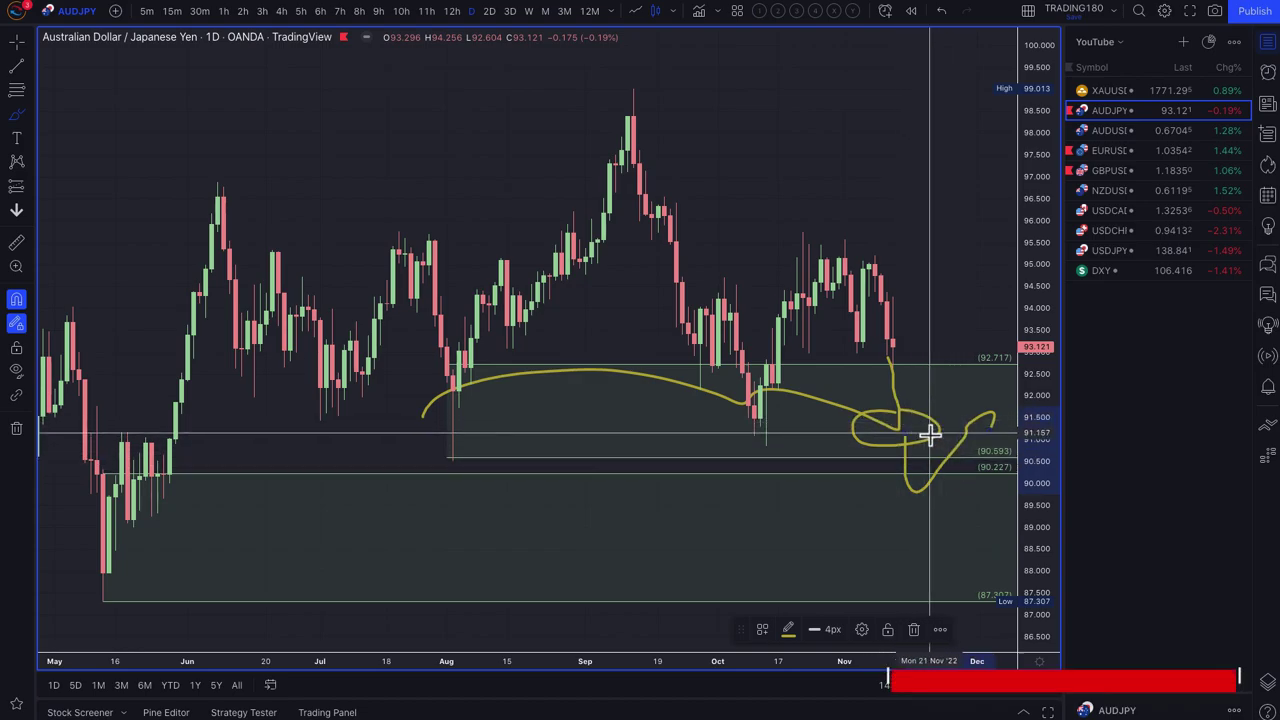
Draw an AUDJPY zone from 94.897 at 7 November up to the 21 October high at 95.744 and apply the 1. SUPPLY template.
left_click(16, 92)
left_click(871, 270)
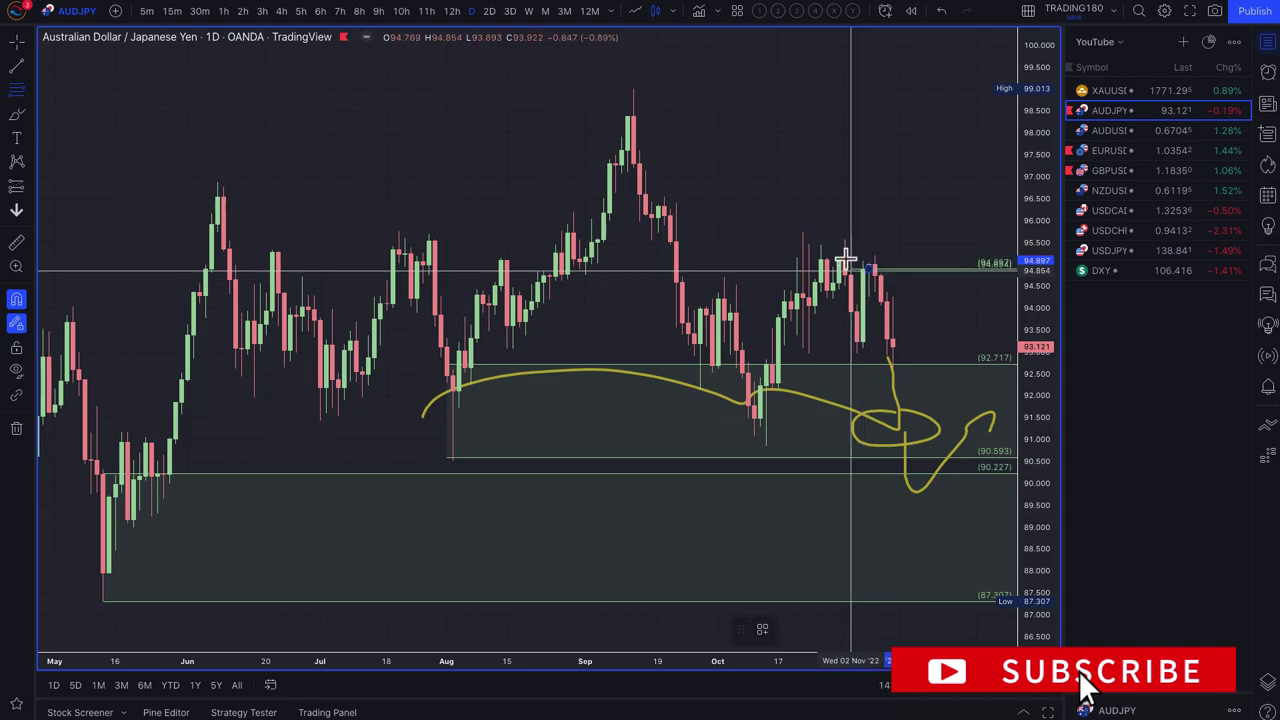
left_click(803, 233)
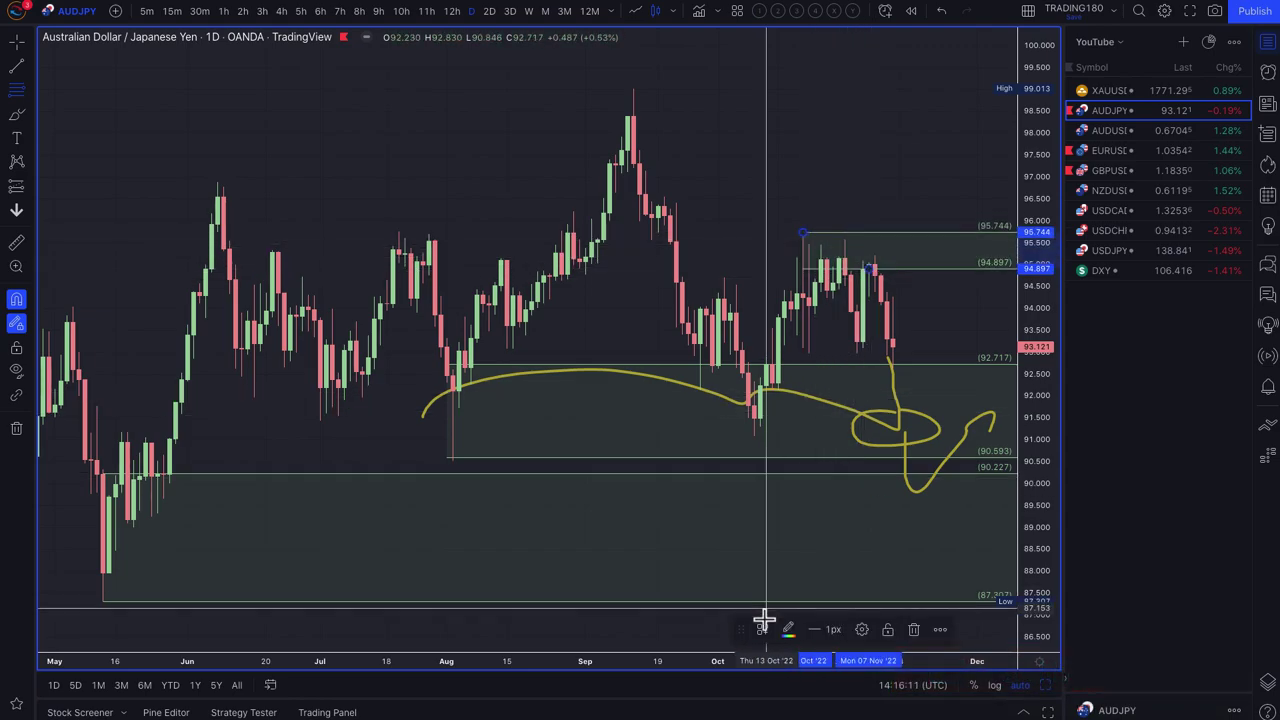
left_click(763, 627)
left_click(806, 350)
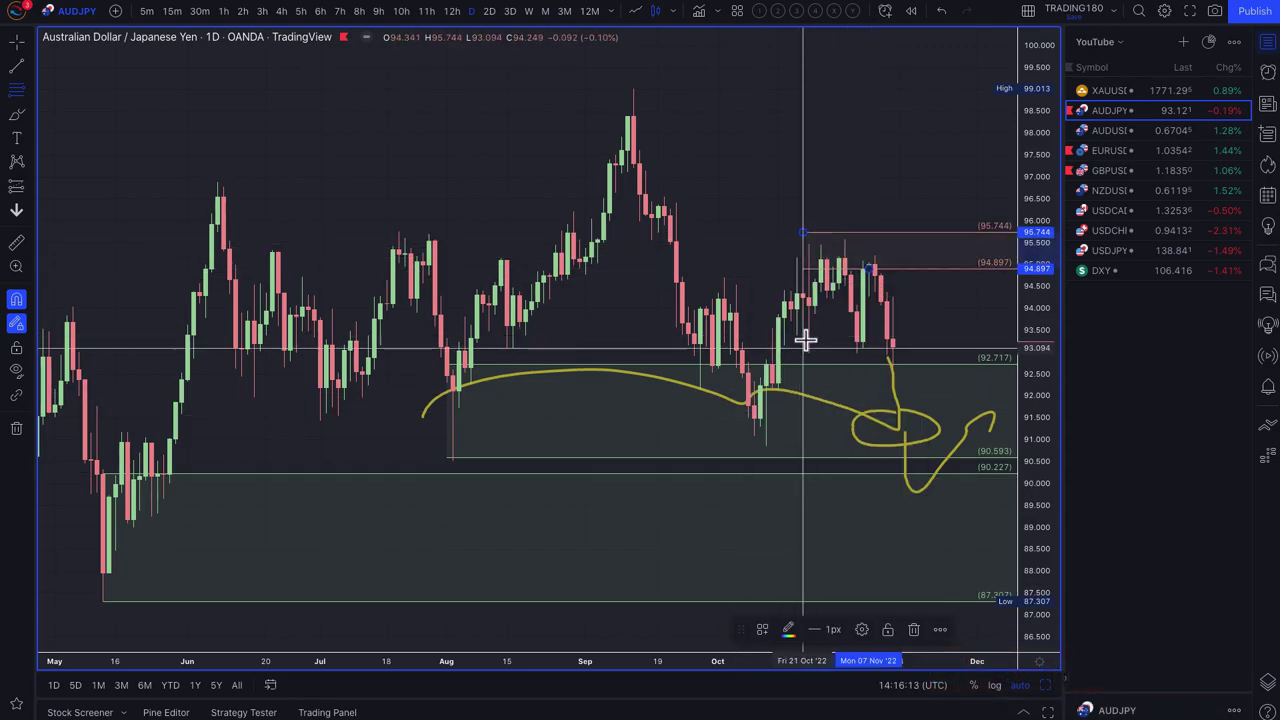
Add two higher AUDJPY supply zones, one from 96.073 to 96.546 and one from 97.618 up to the 13 September high at 99.013.
left_click(14, 92)
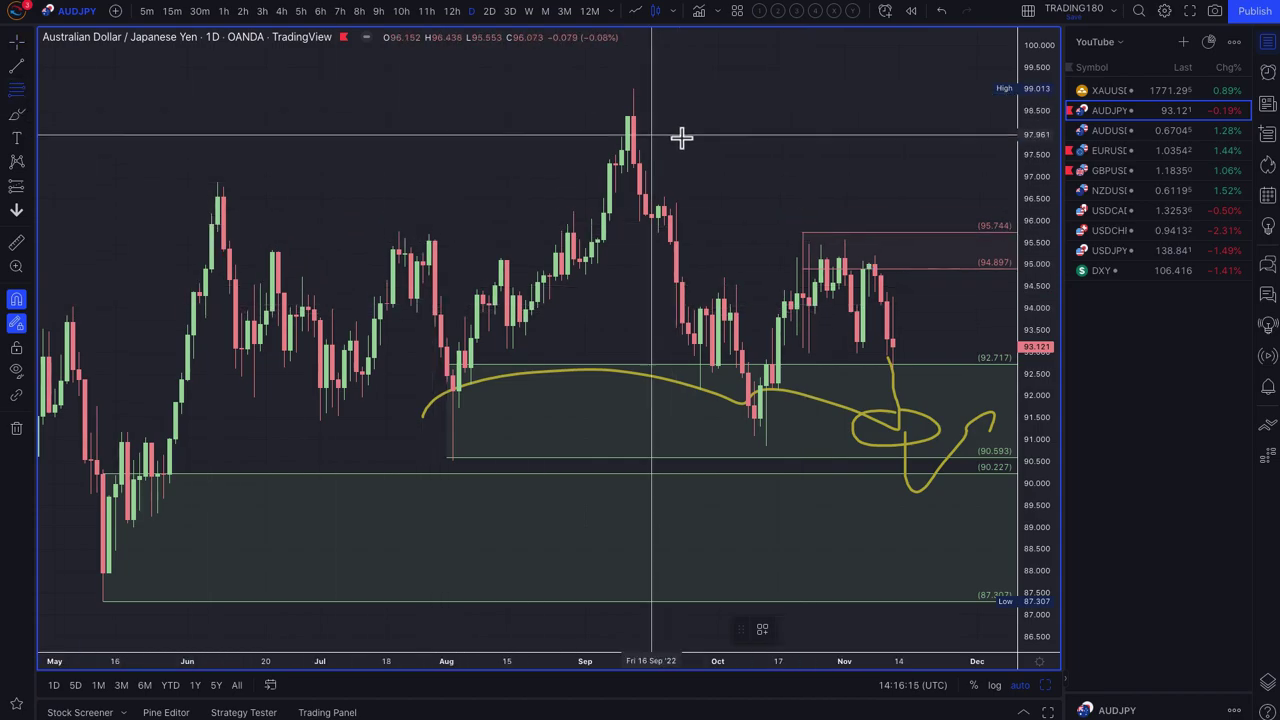
left_click(658, 215)
left_click(664, 197)
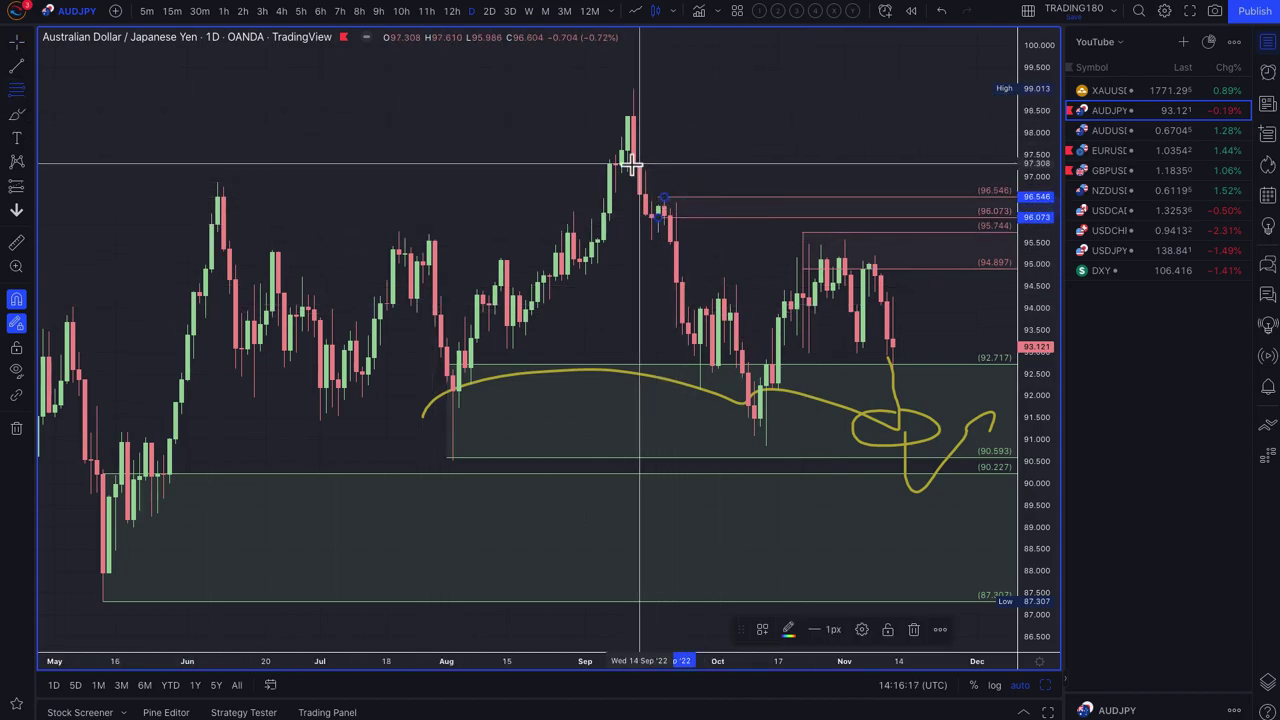
left_click(637, 150)
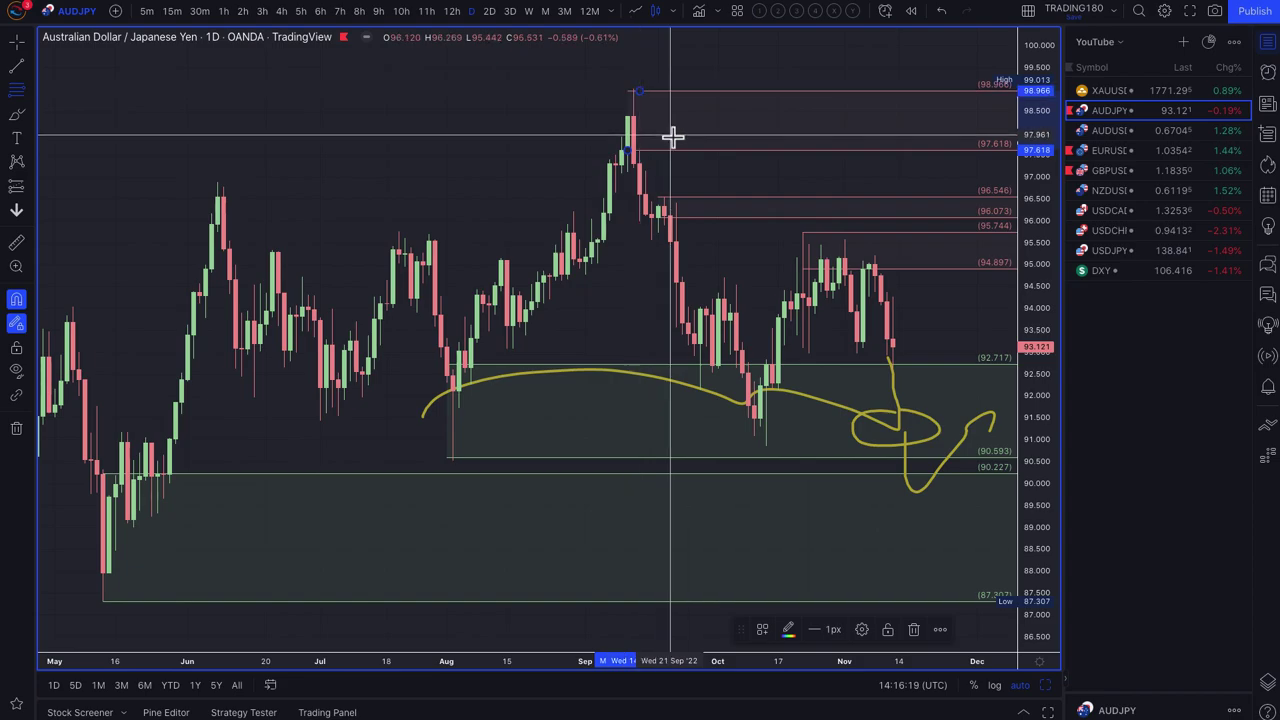
left_click(633, 88)
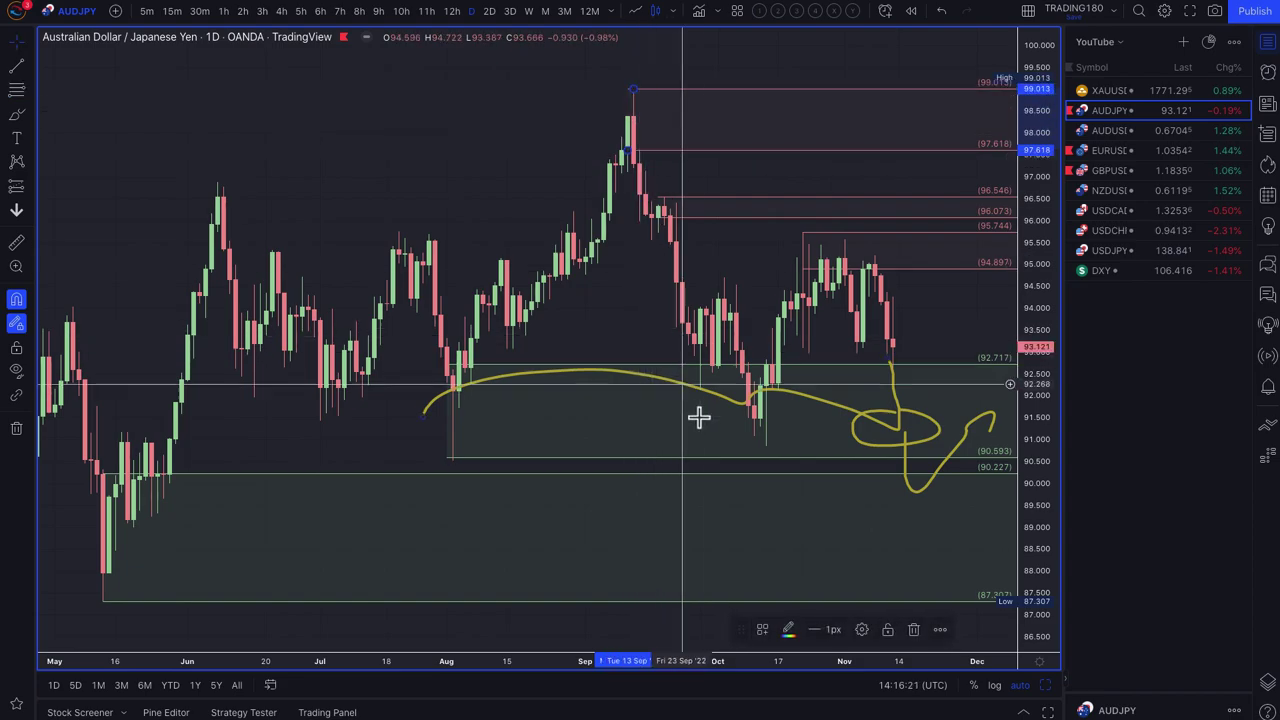
Draw a thin rectangle along the AUDJPY lows between 90.744 and 90.523, from 16 March to 6 December.
scroll(698, 414, "down", 3)
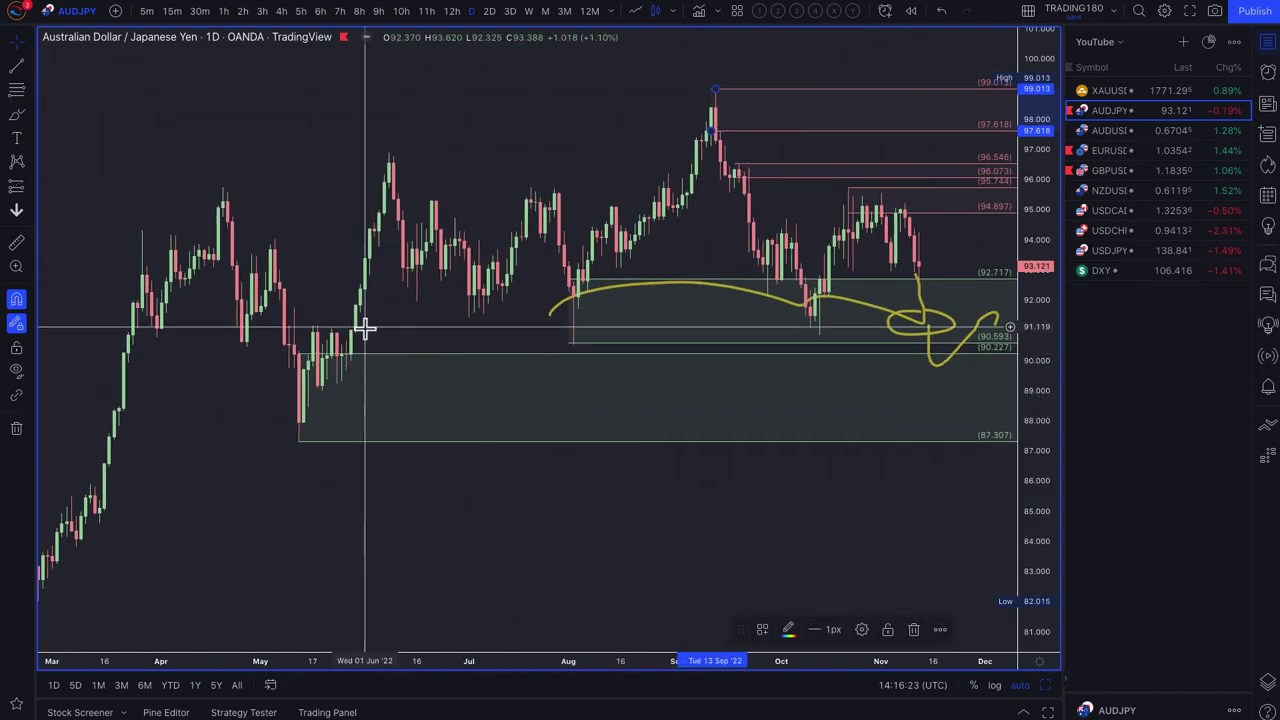
left_click(30, 122)
left_click(75, 168)
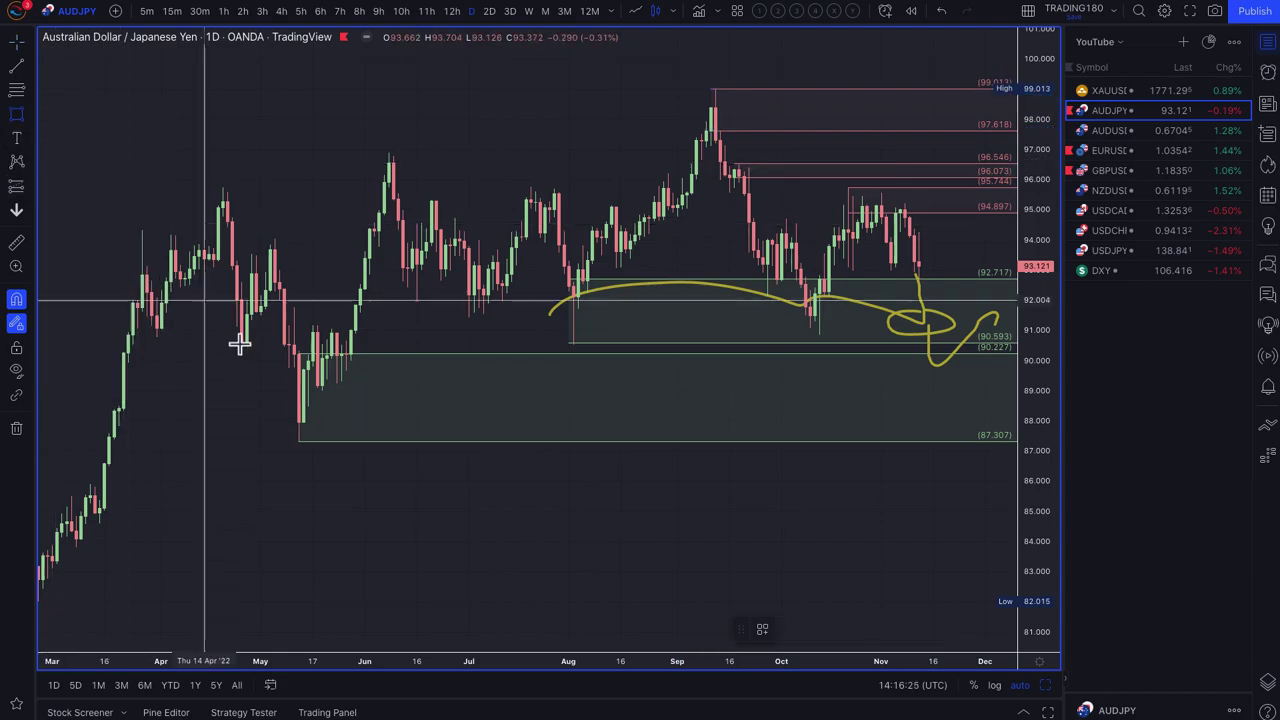
left_click_drag(125, 340, 995, 346)
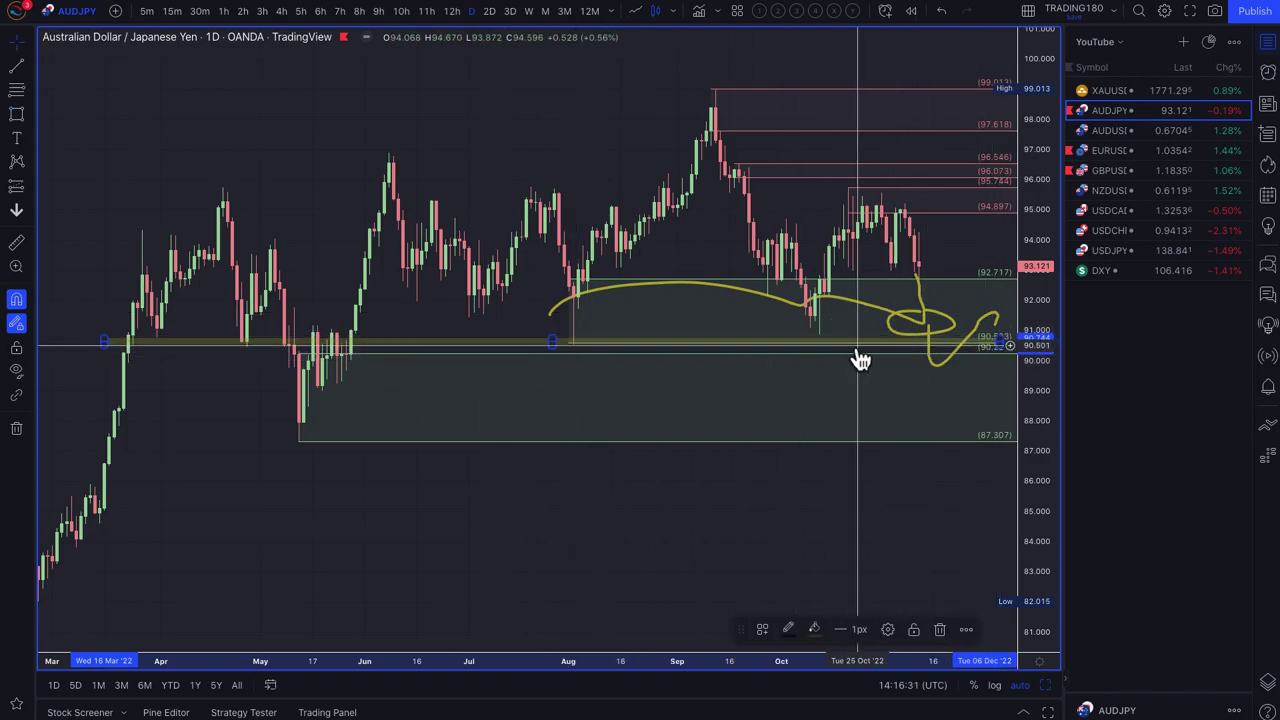
scroll(914, 357, "up", 1)
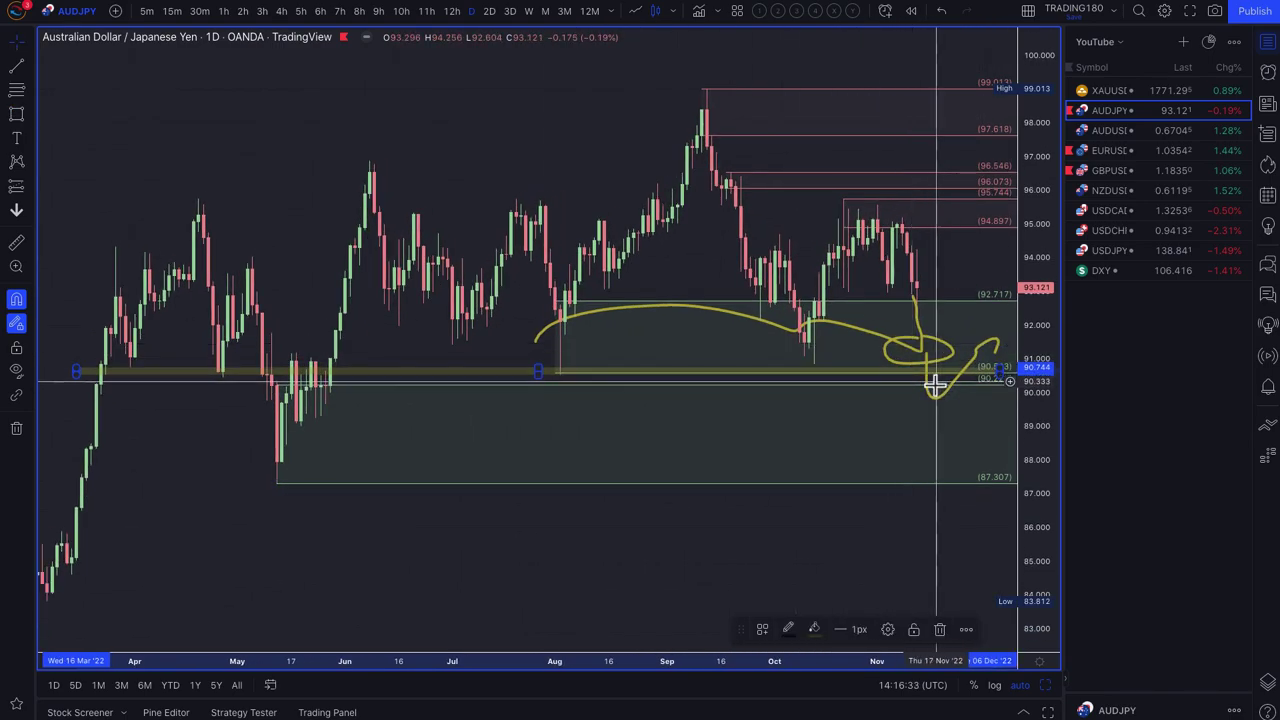
scroll(930, 380, "up", 2)
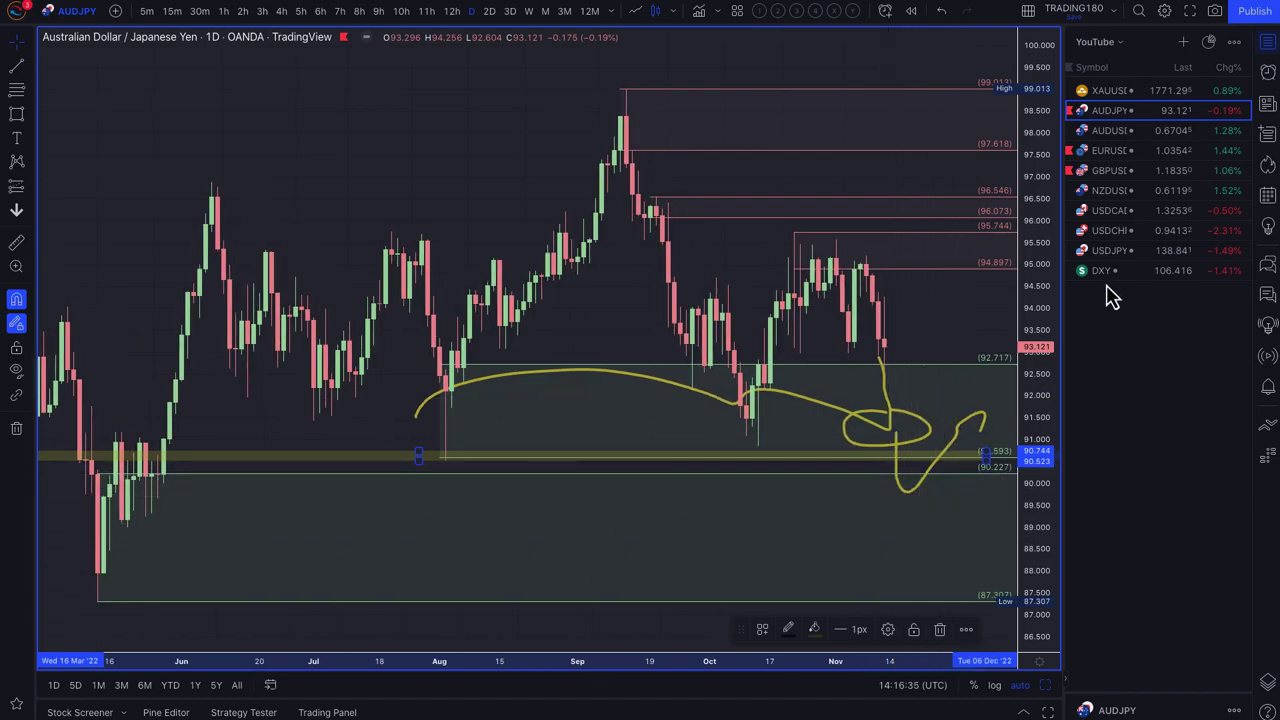
Open the XAUUSD chart, draw a zone from 1635.305 down to the 28 September low at 1614.925, and apply the 2. DEMAND template.
left_click(1110, 92)
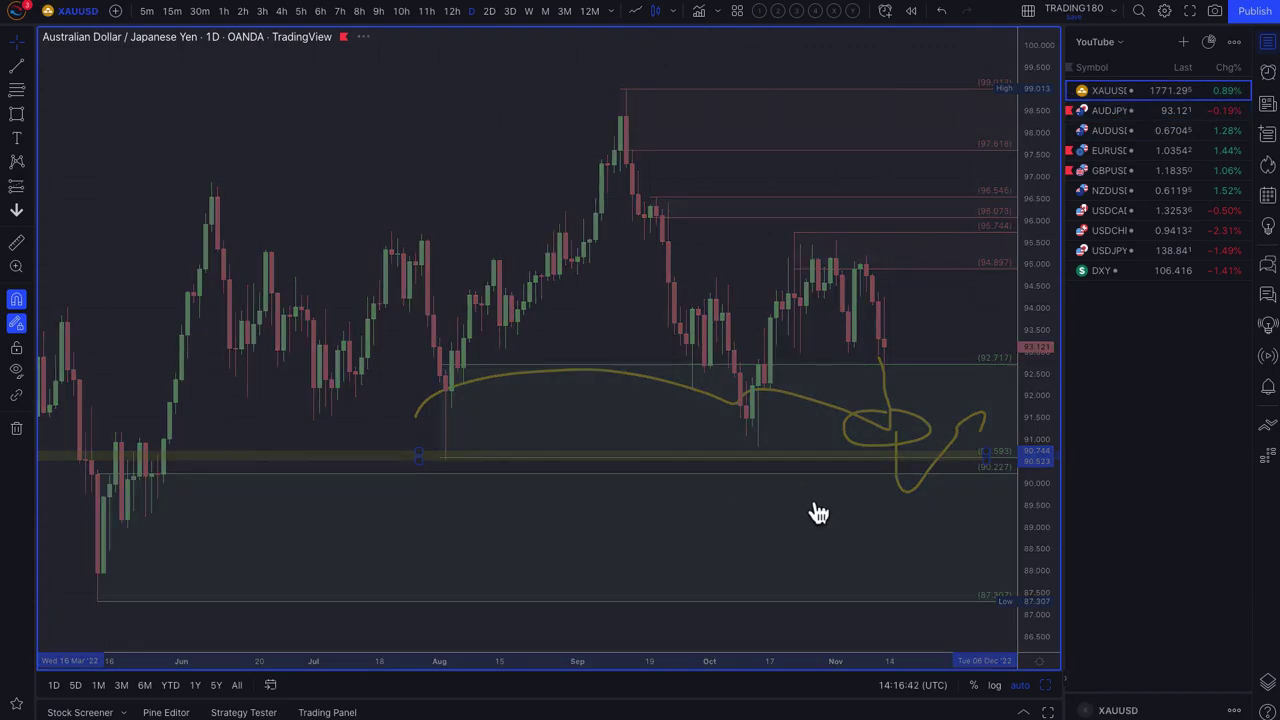
left_click(33, 120)
left_click(70, 115)
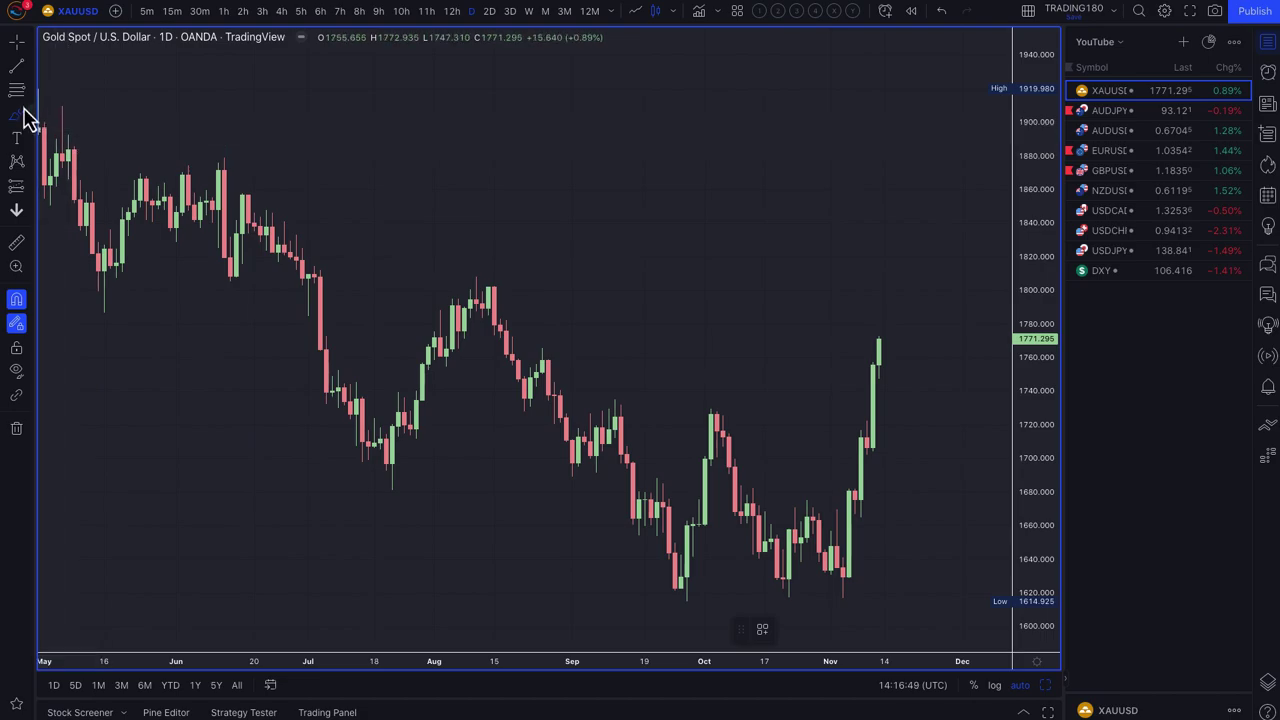
left_click(846, 570)
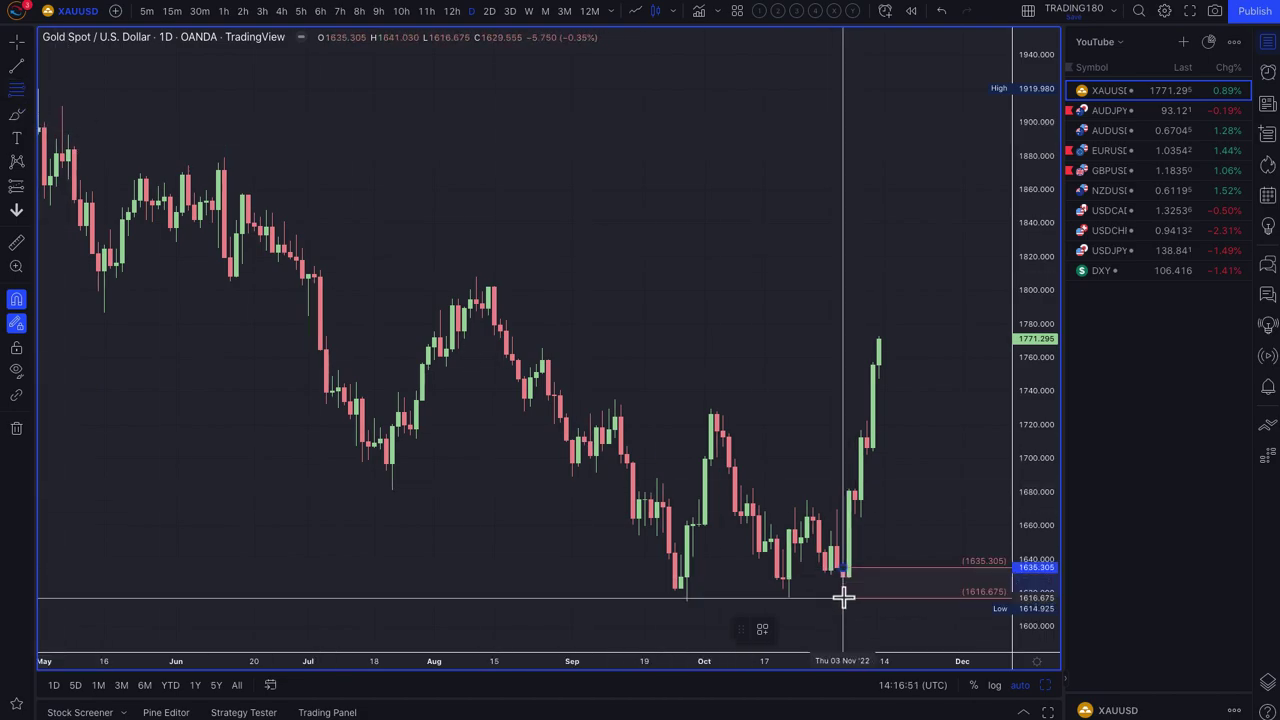
left_click(686, 601)
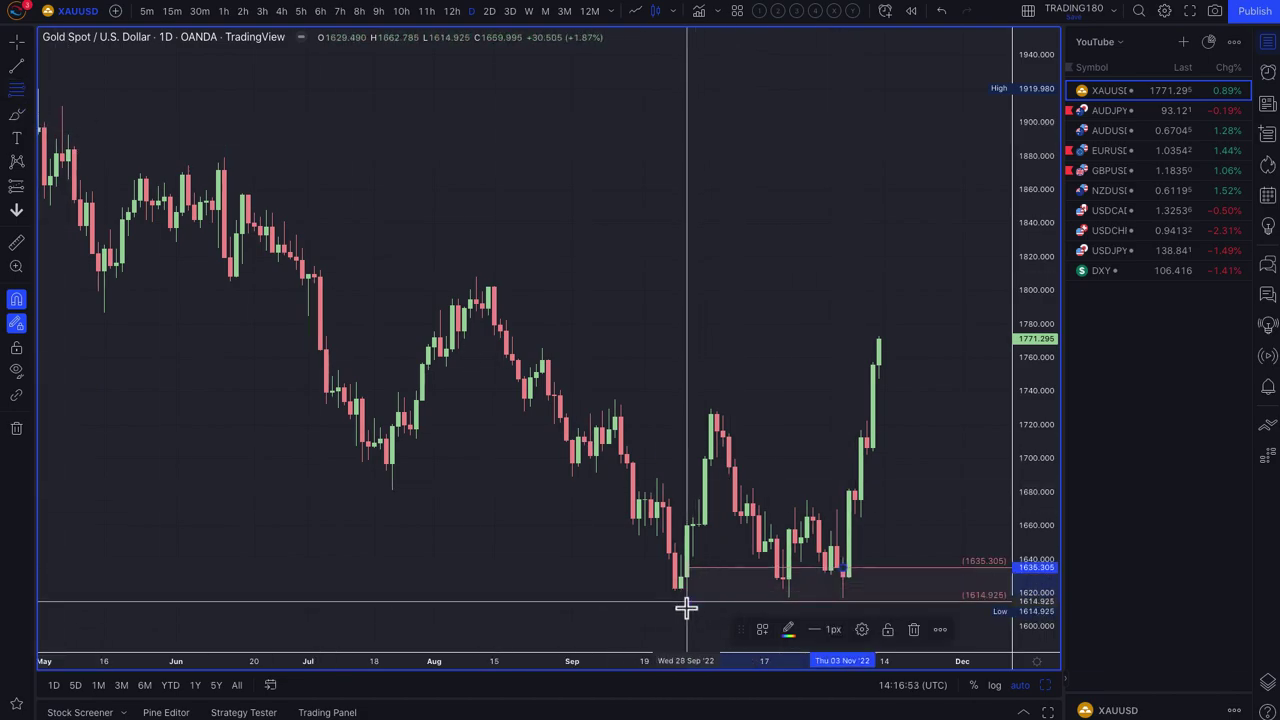
left_click(759, 630)
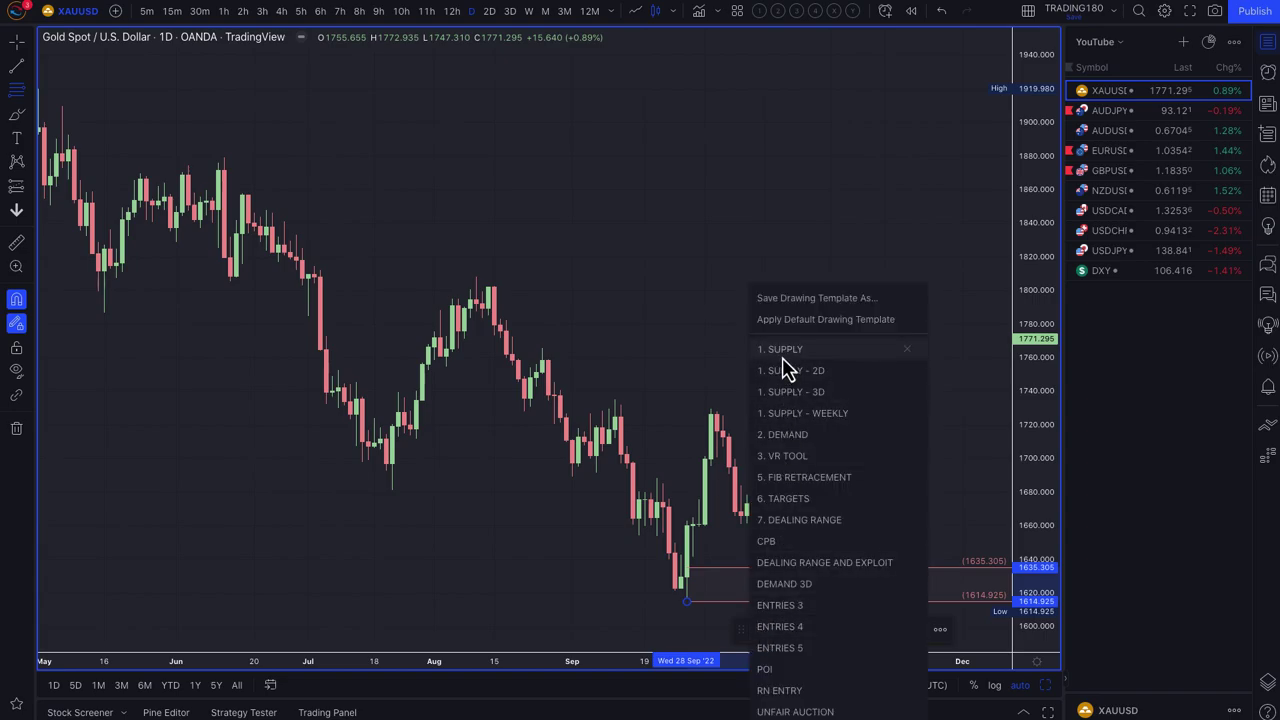
left_click(785, 435)
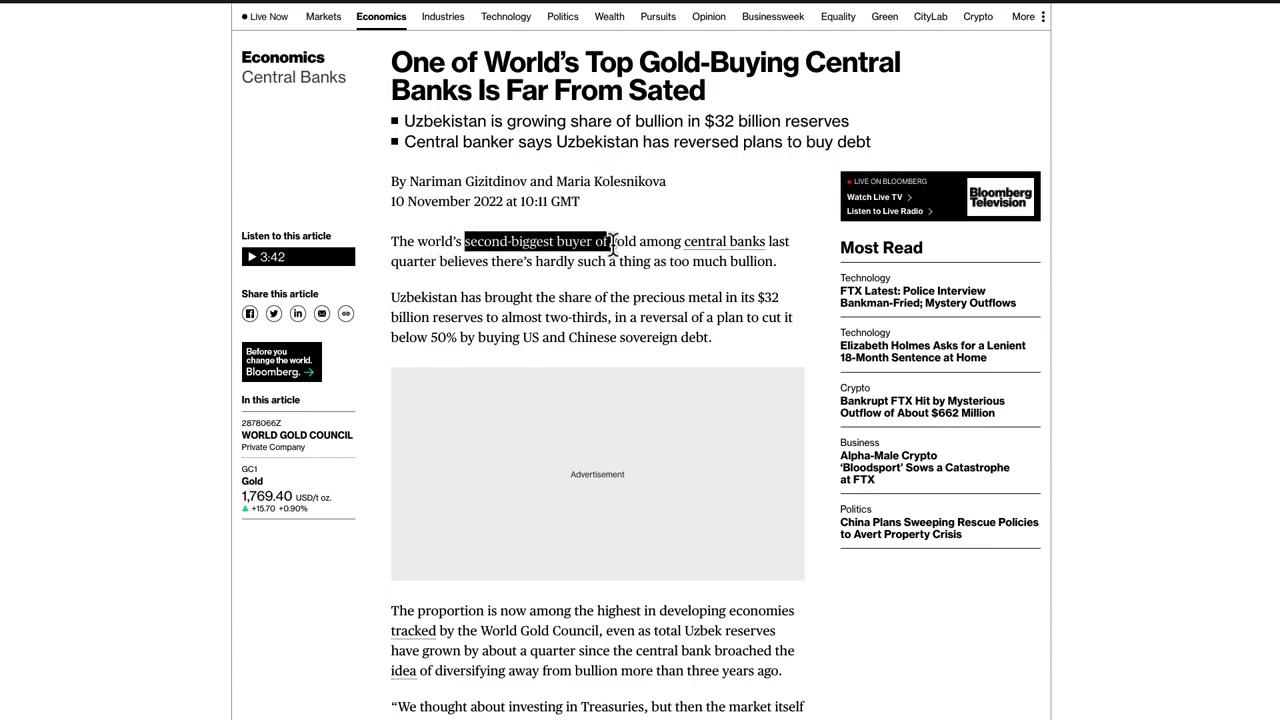
Switch to the Bloomberg article on gold-buying central banks and highlight its opening sentences about the second-biggest buyer of gold and Uzbekistan.
left_click_drag(722, 244, 510, 258)
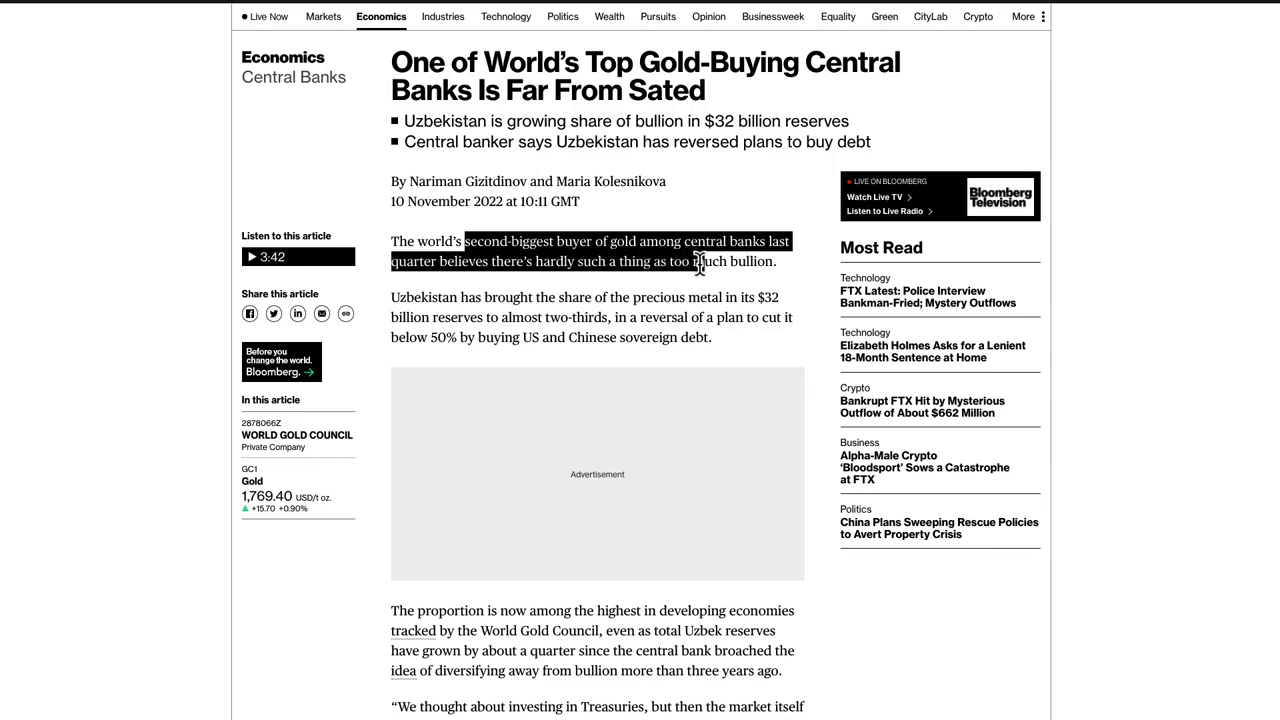
left_click_drag(537, 297, 536, 298)
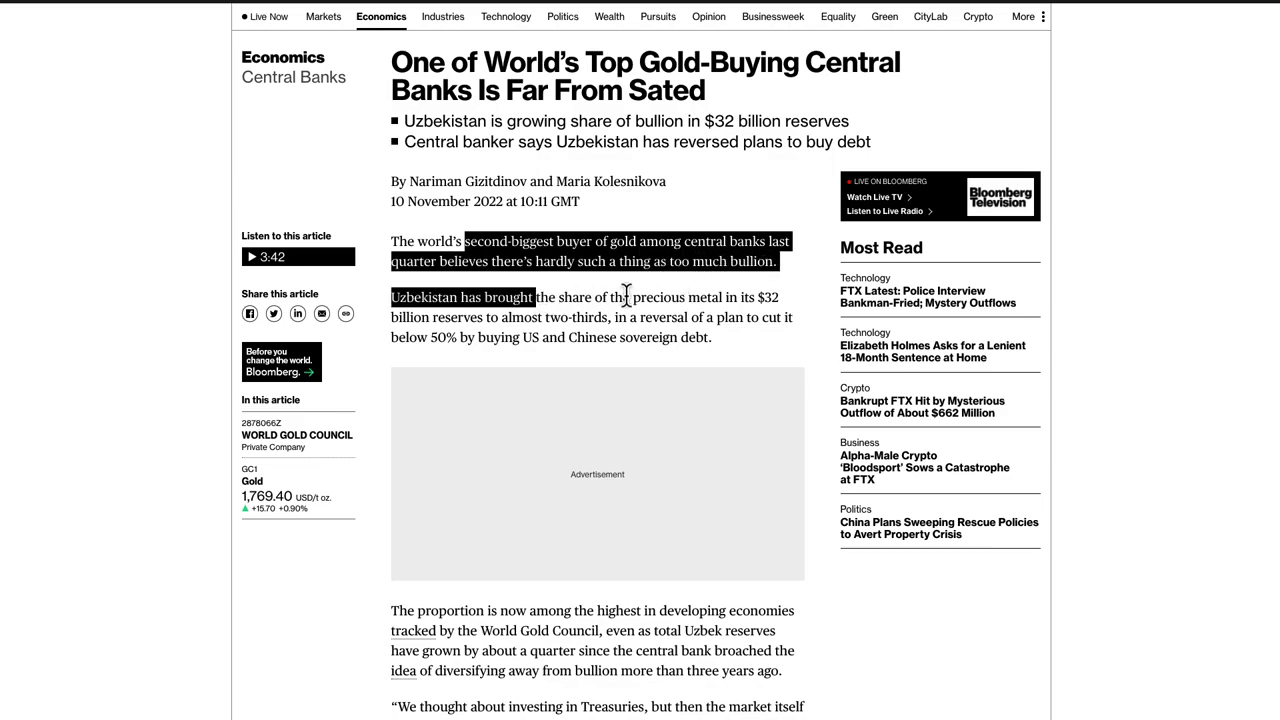
scroll(630, 294, "up", 1)
scroll(655, 356, "down", 1)
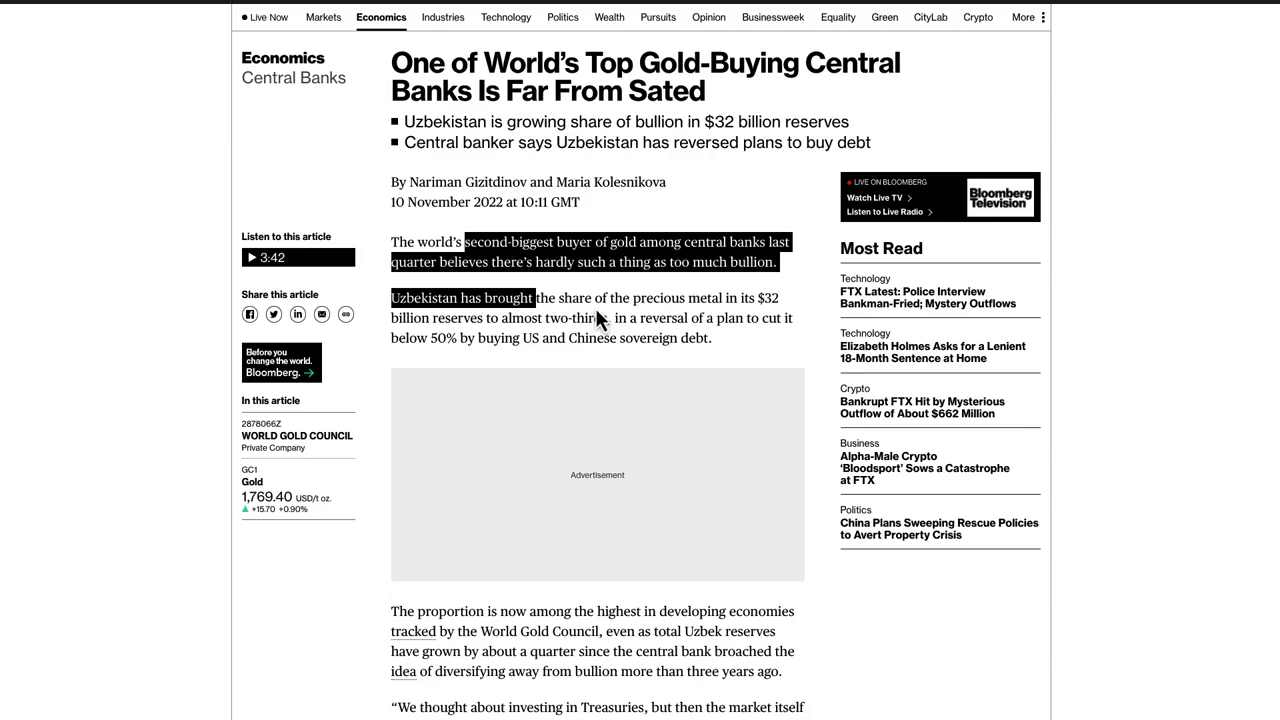
Examine the article's Gold Bugs of the Developing World chart of countries' gold reserves, highlighting its title, and return to the article's opening.
scroll(587, 306, "down", 5)
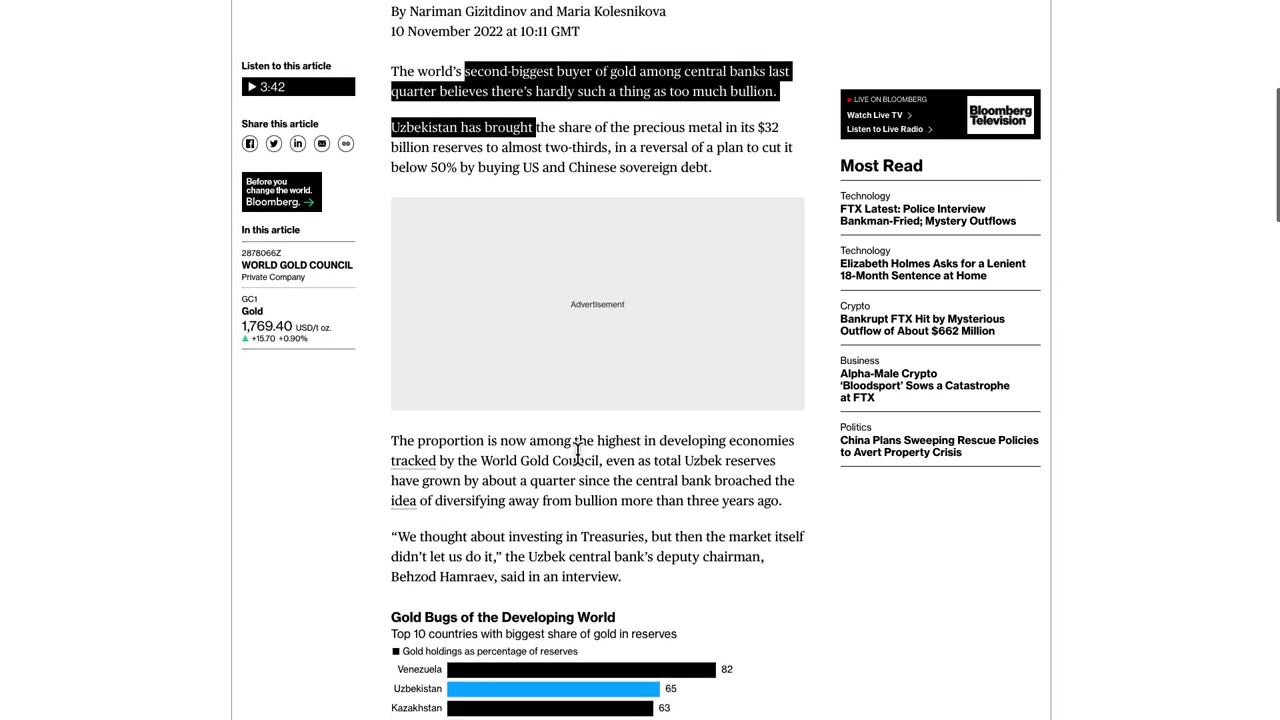
scroll(577, 454, "down", 2)
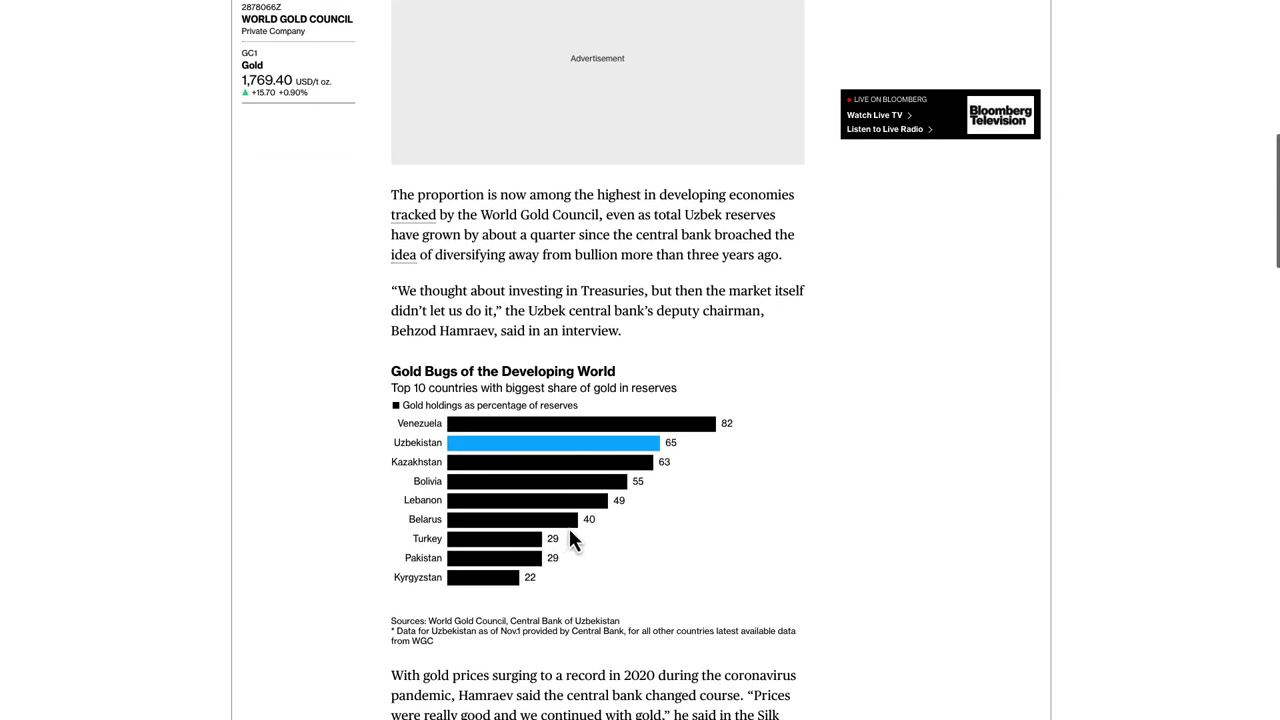
scroll(560, 478, "up", 5)
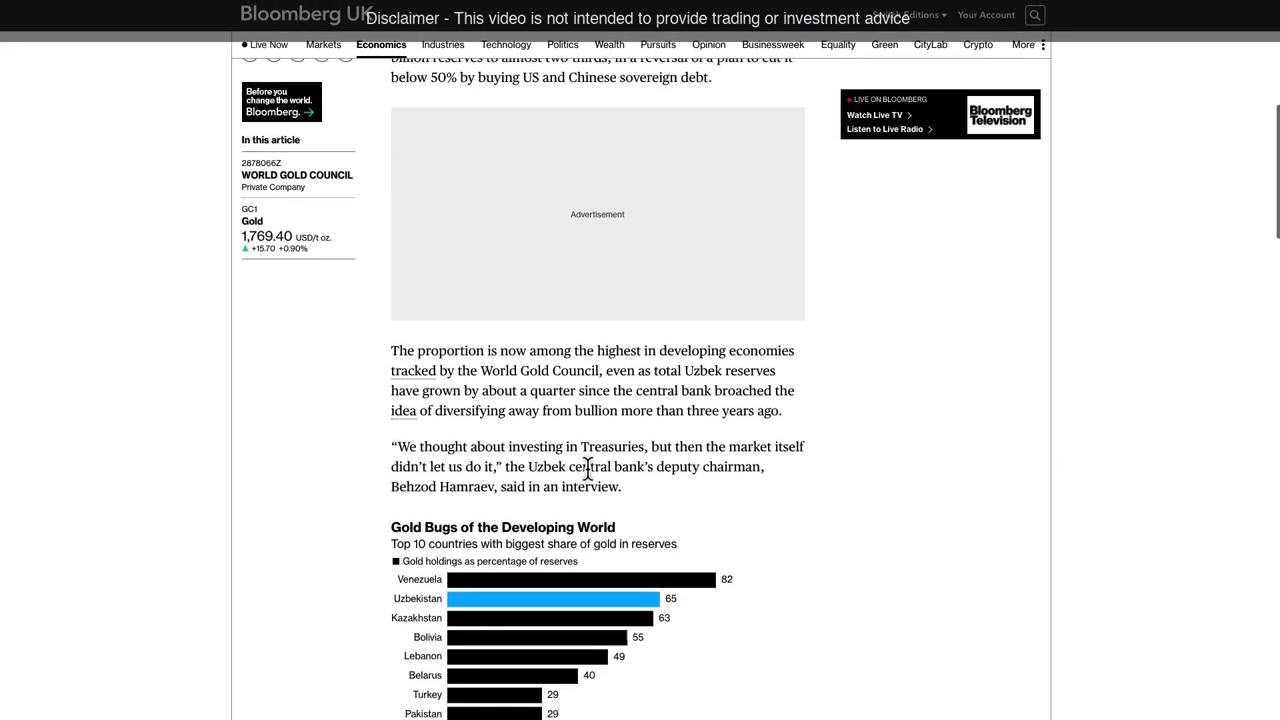
scroll(588, 468, "down", 7)
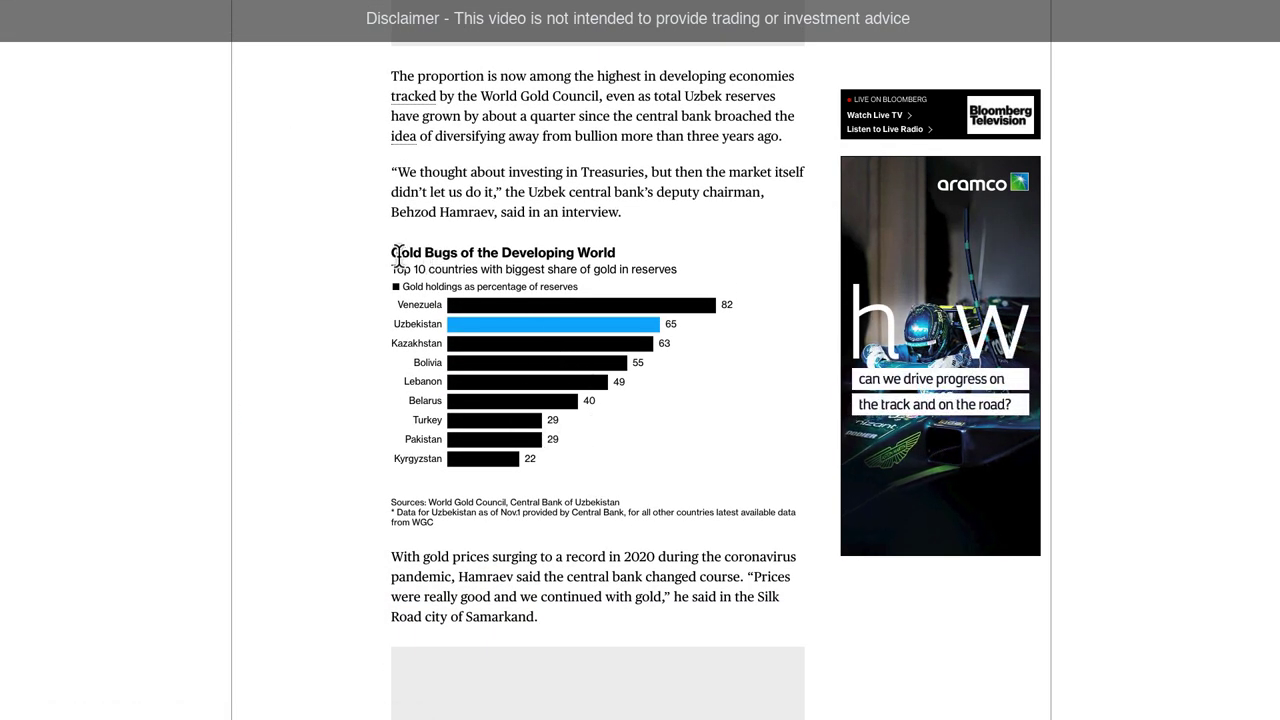
left_click_drag(393, 254, 476, 256)
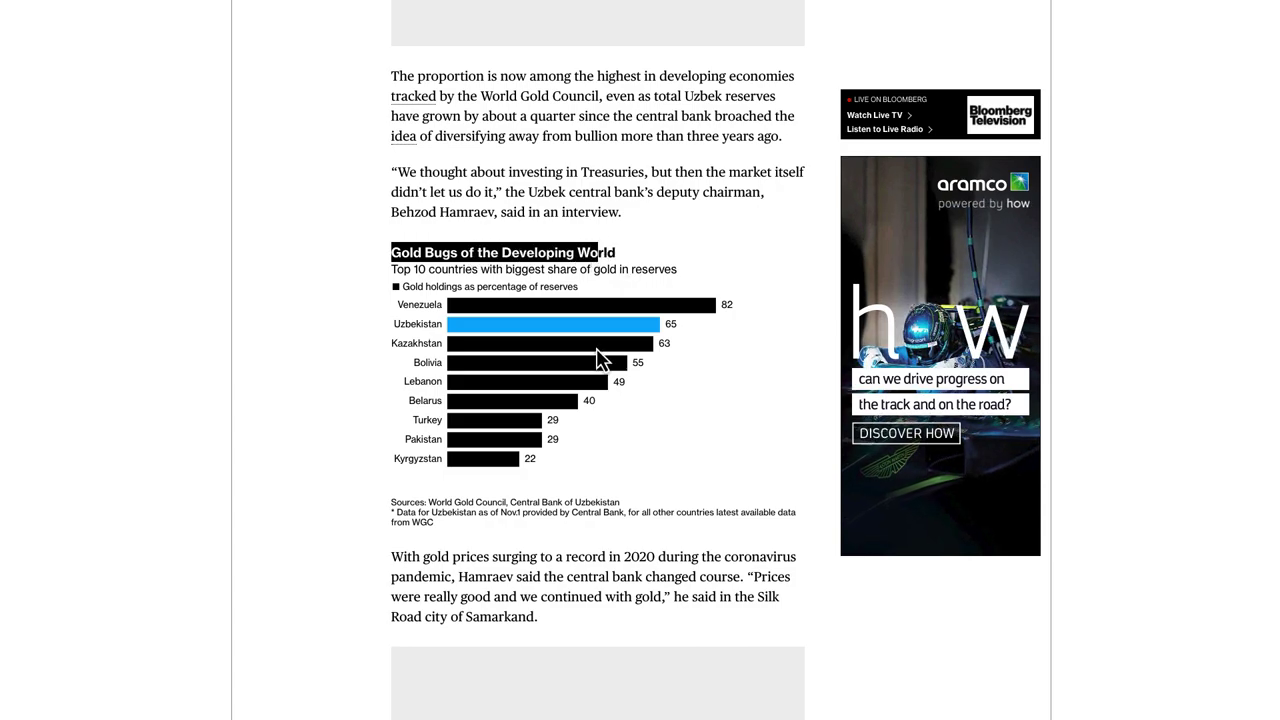
scroll(600, 360, "up", 9)
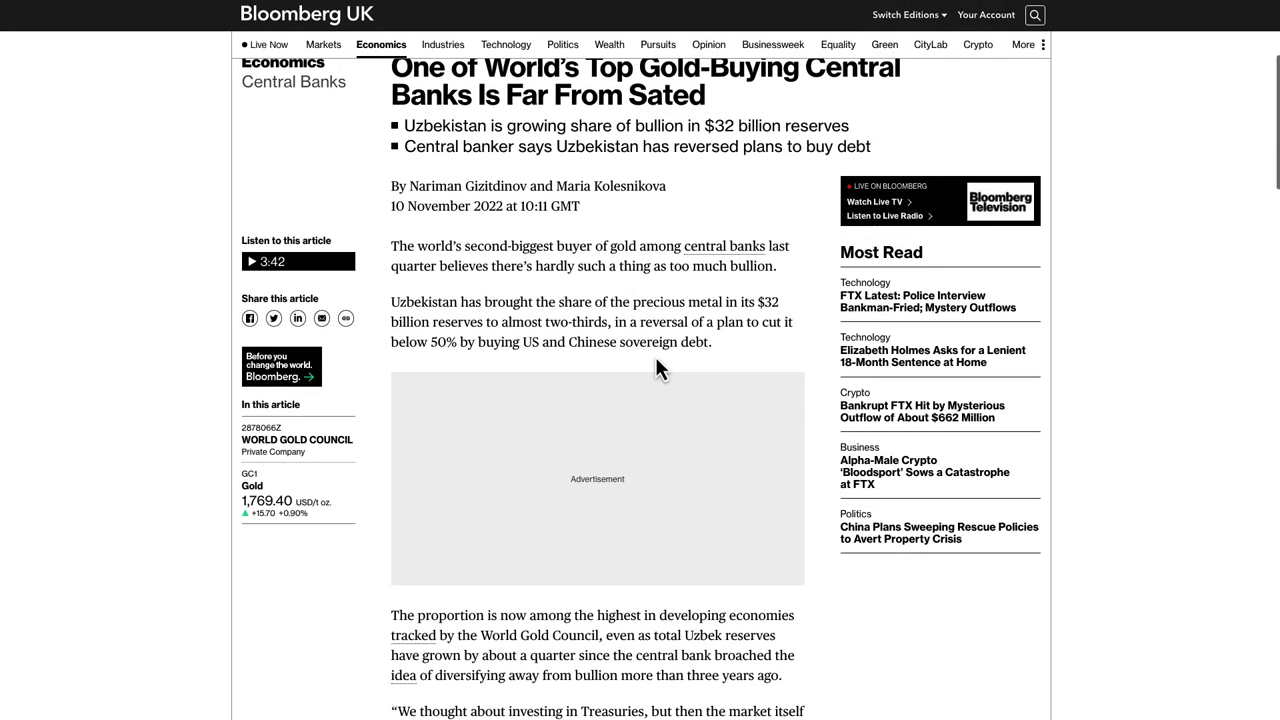
Look over the article's chart of developing countries' gold reserves again and return to the headline.
scroll(655, 358, "down", 6)
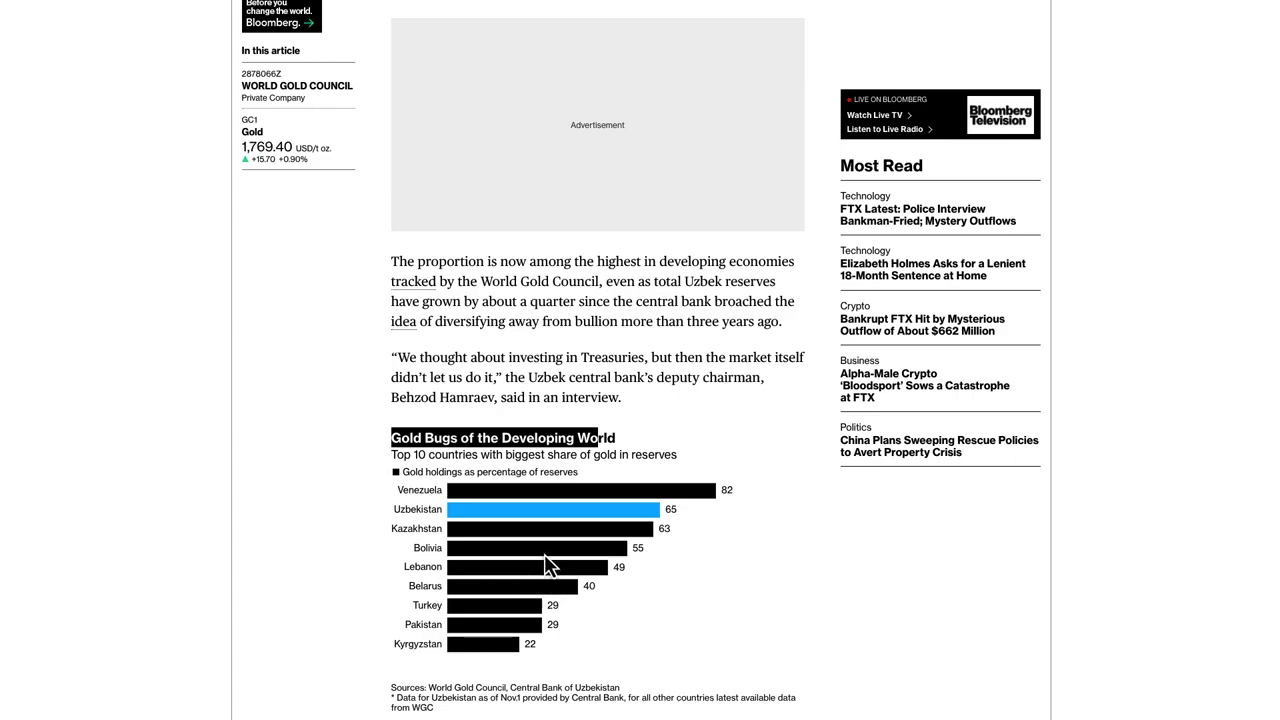
scroll(545, 560, "up", 3)
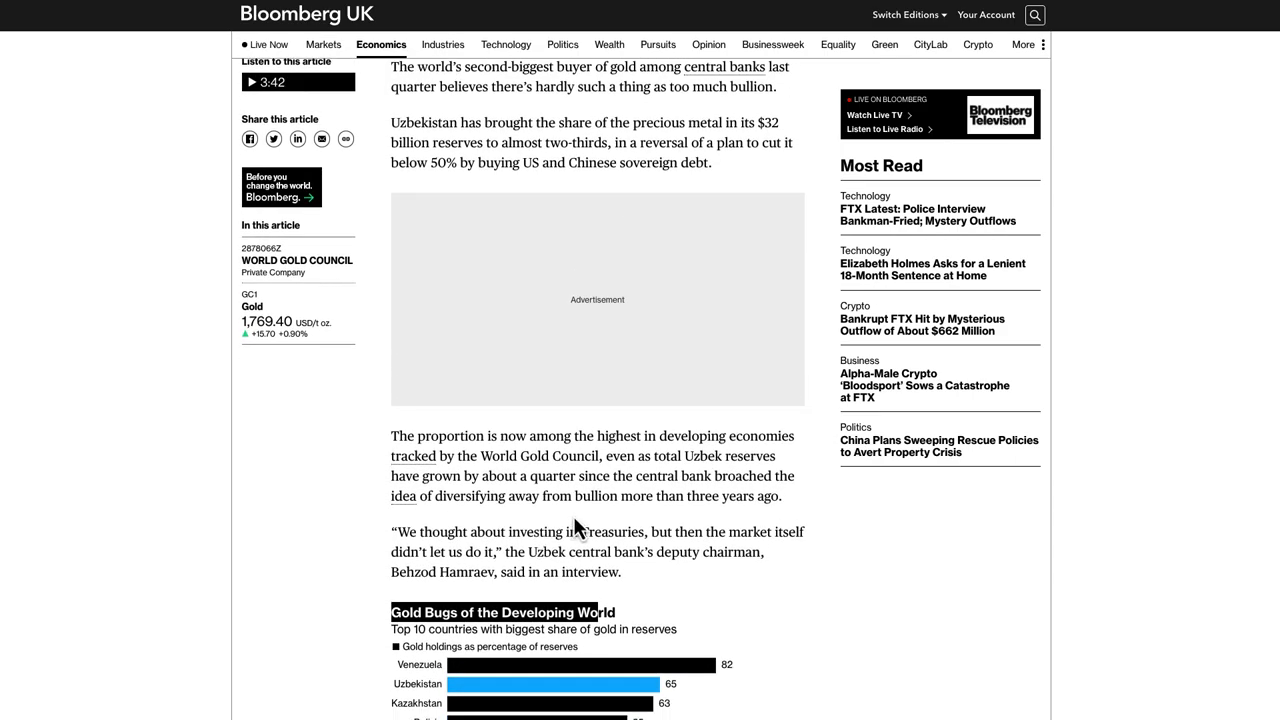
scroll(620, 514, "up", 3)
scroll(560, 340, "up", 2)
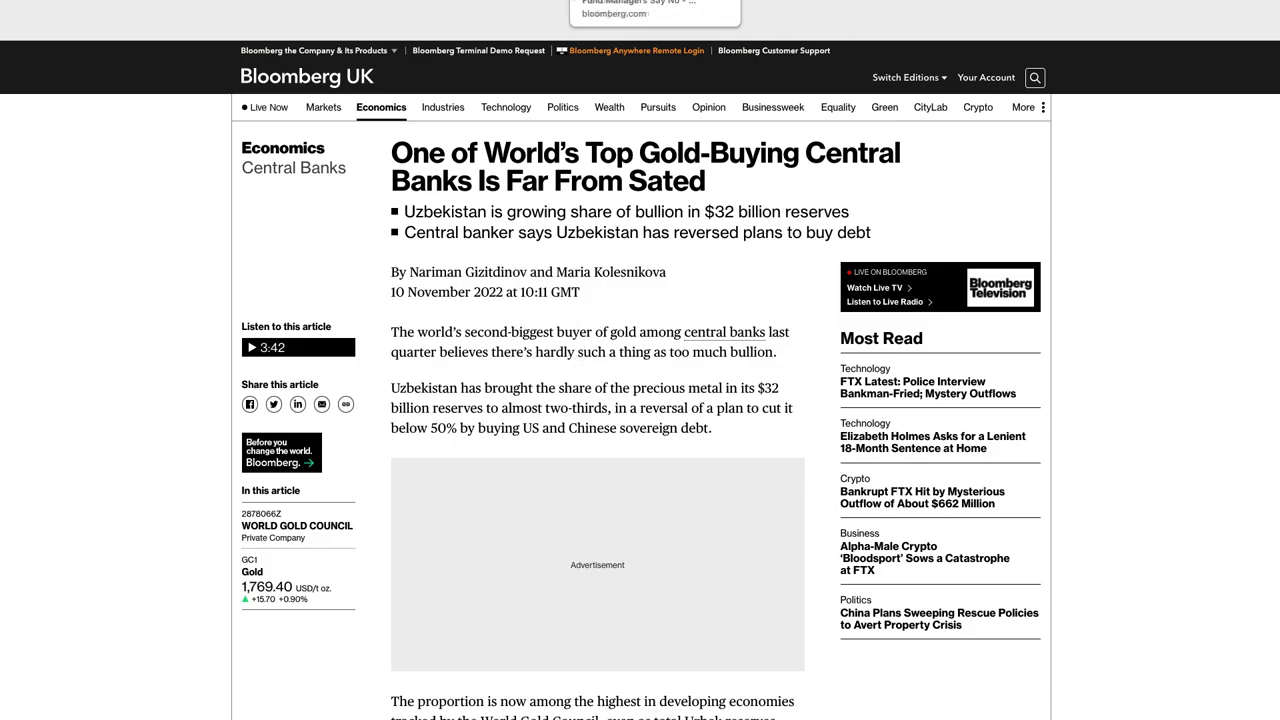
Switch to the XAUUSD chart and draw two demand zones at the November rally's pauses, from 1712.585 to 1702.255 and from 1680.915 to 1664.760.
key("ctrl+Tab")
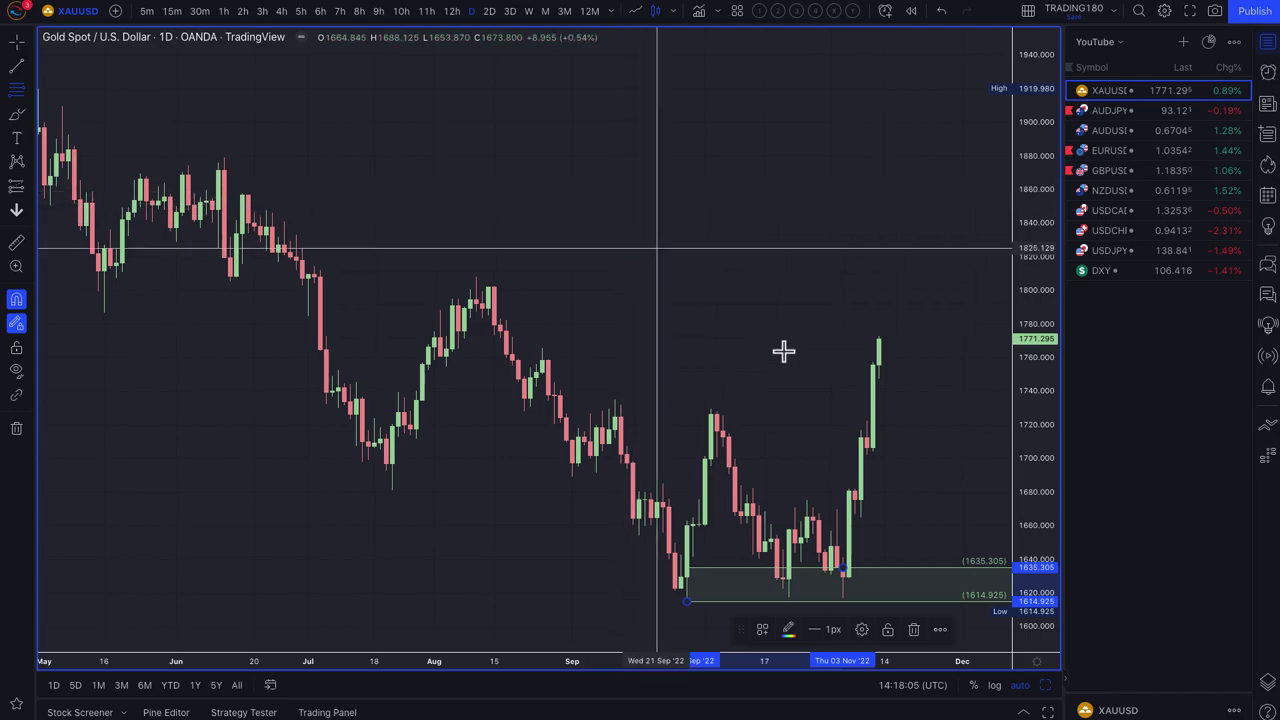
left_click(16, 115)
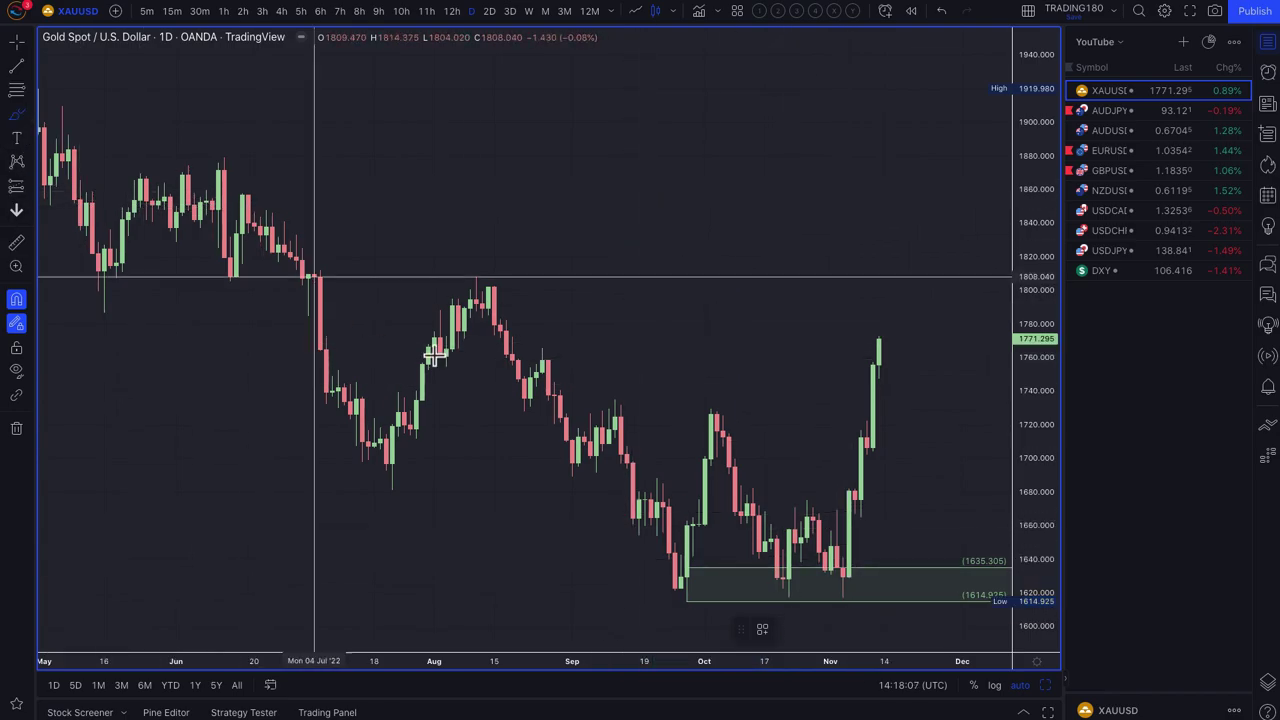
left_click(16, 89)
left_click_drag(864, 436, 870, 454)
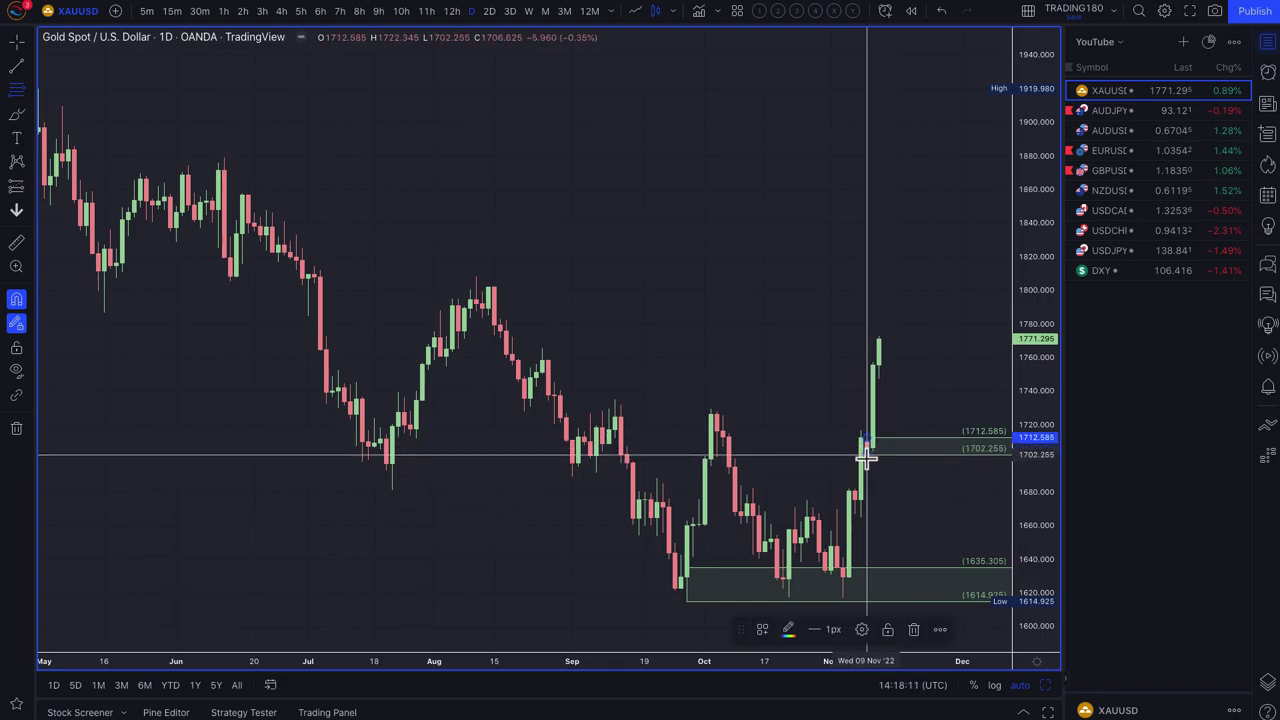
left_click(26, 89)
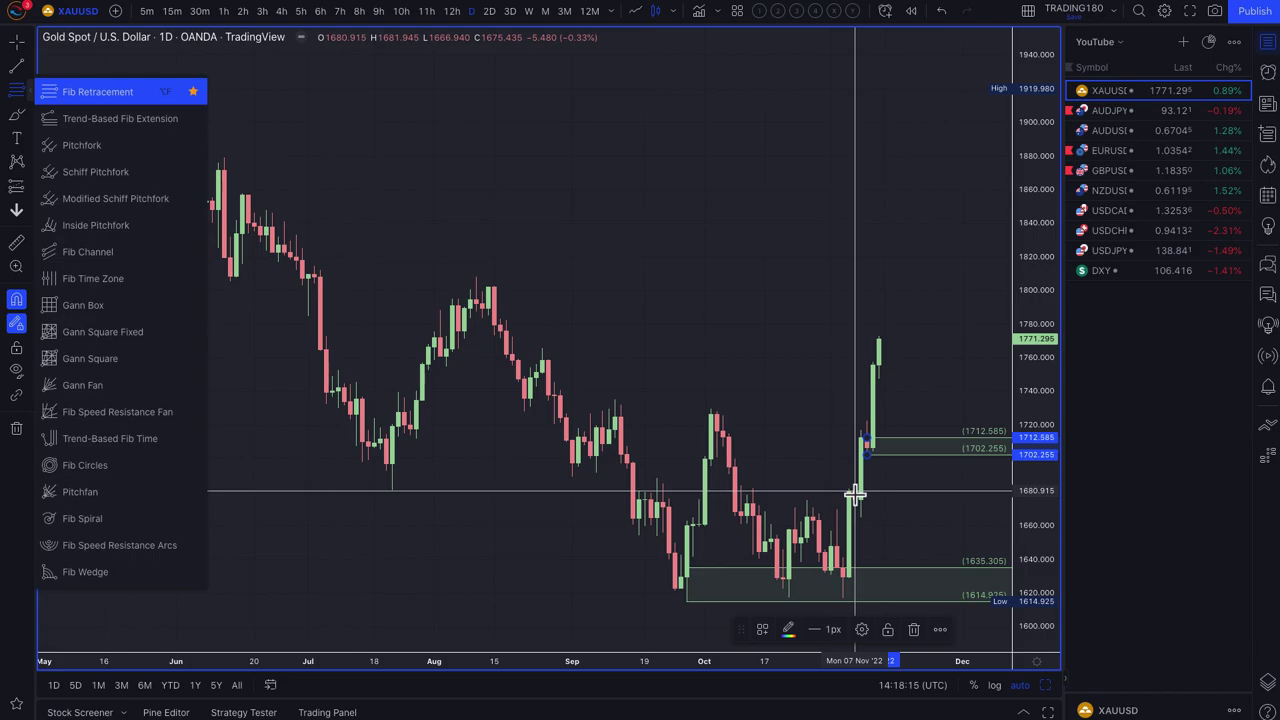
left_click_drag(850, 490, 858, 516)
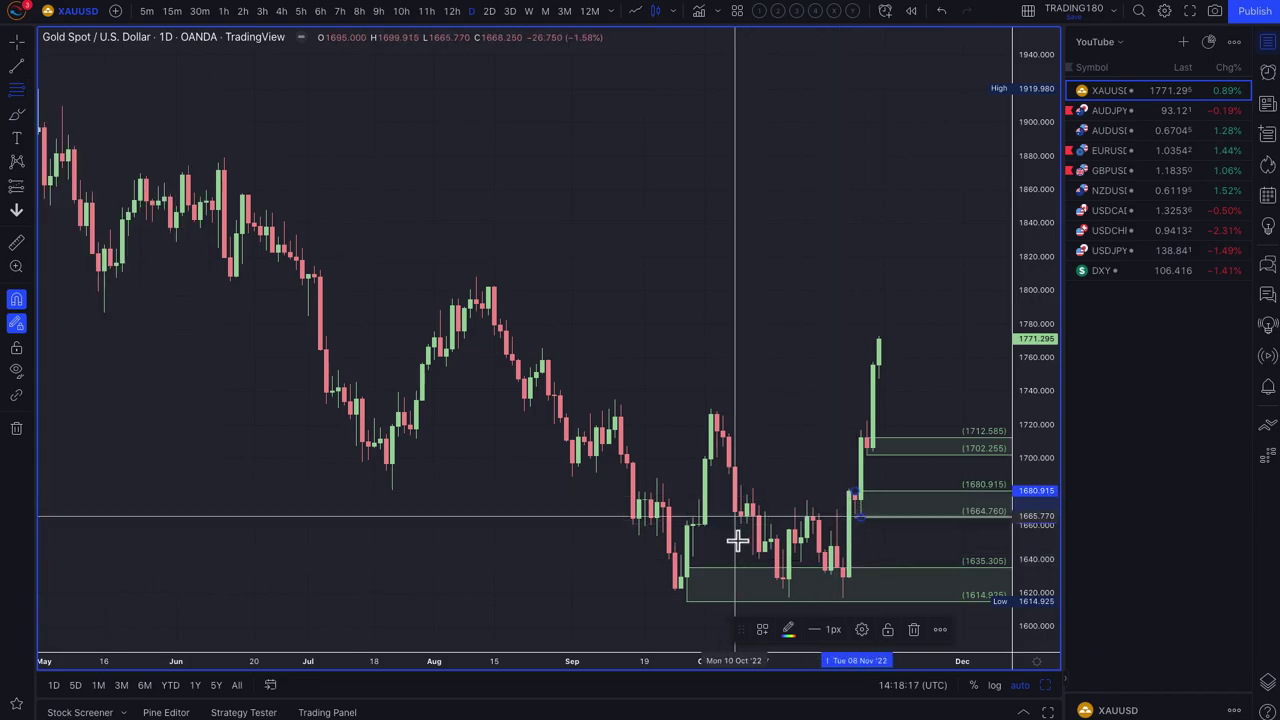
Draw a freehand arrow dipping into each of the three demand zones and turning back up, starting from the latest XAUUSD candle.
left_click_drag(737, 527, 600, 420)
left_click(18, 117)
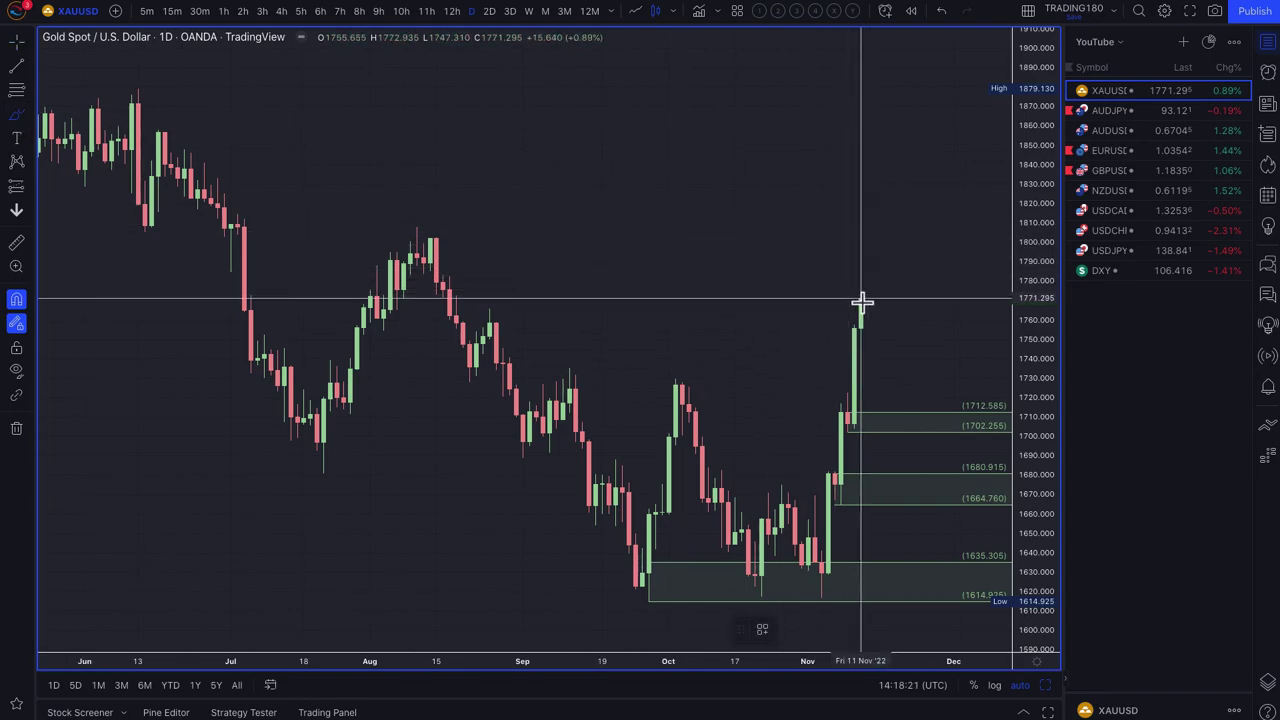
mouse_move(862, 301)
left_mouse_down()
mouse_move(894, 420)
mouse_move(955, 358)
mouse_move(954, 378)
left_mouse_up()
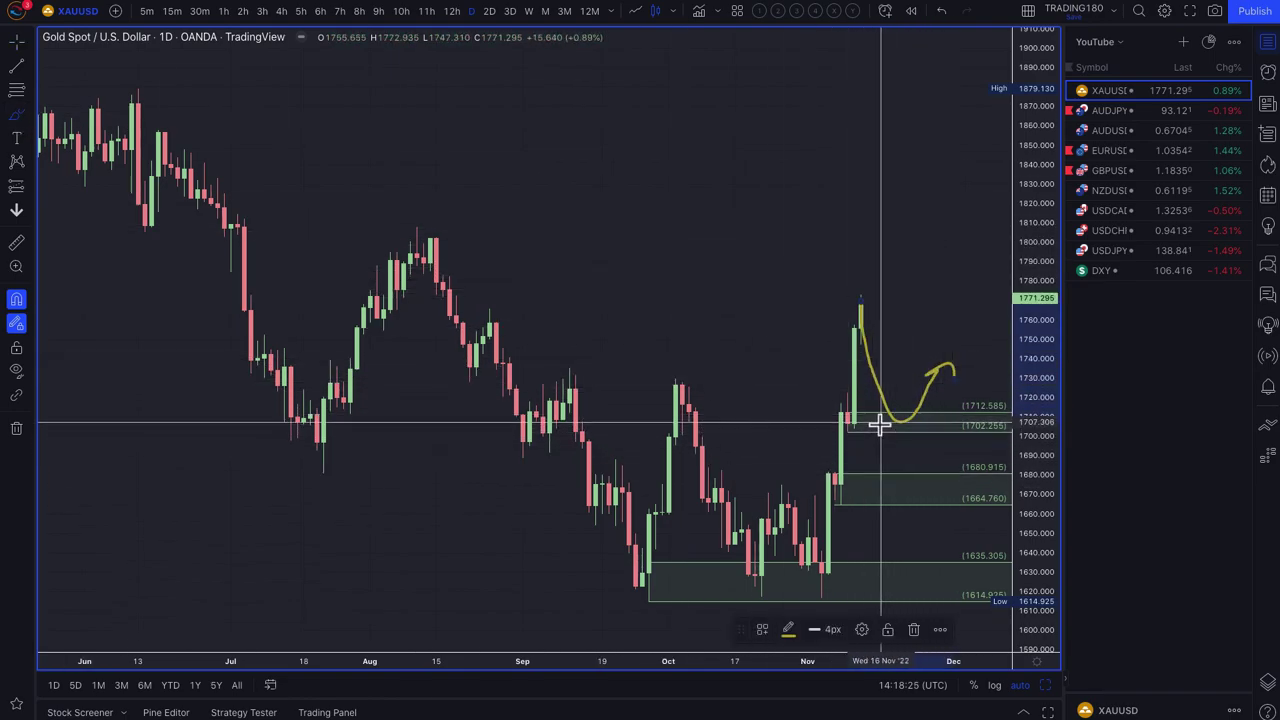
mouse_move(883, 424)
left_mouse_down()
mouse_move(920, 503)
mouse_move(966, 451)
mouse_move(966, 463)
left_mouse_up()
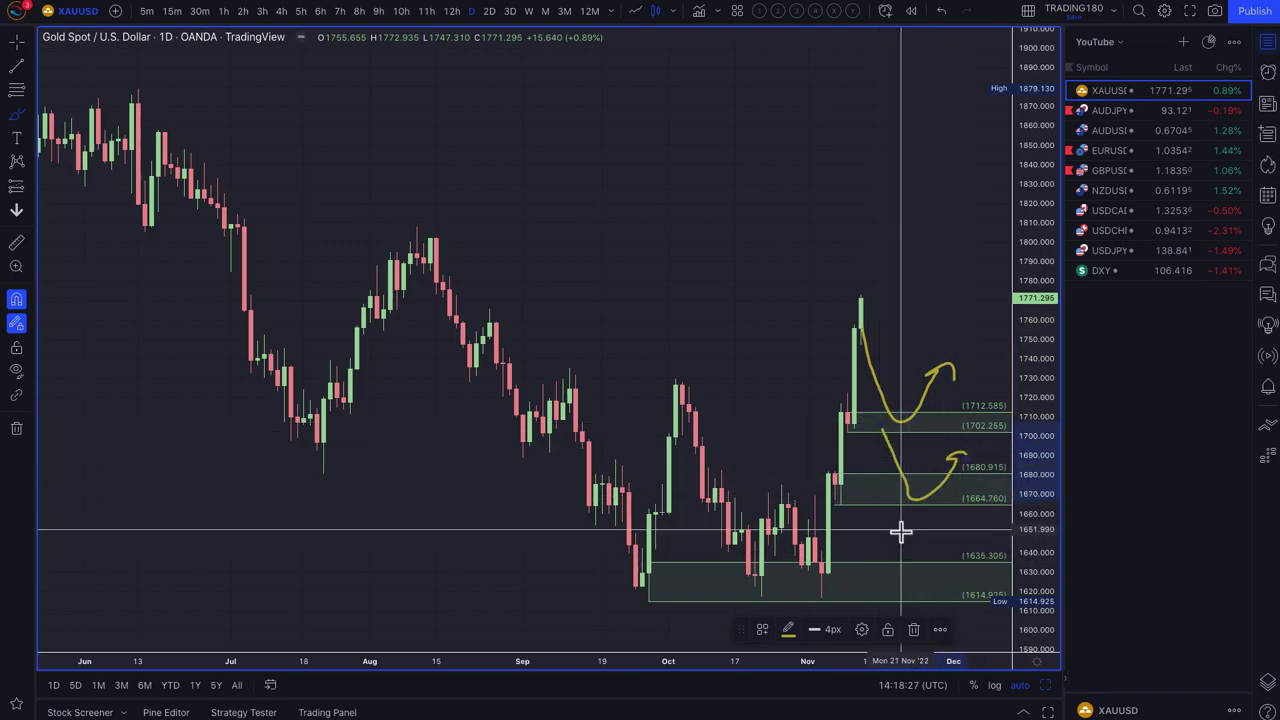
mouse_move(903, 533)
left_mouse_down()
mouse_move(940, 588)
mouse_move(986, 523)
mouse_move(987, 543)
left_mouse_up()
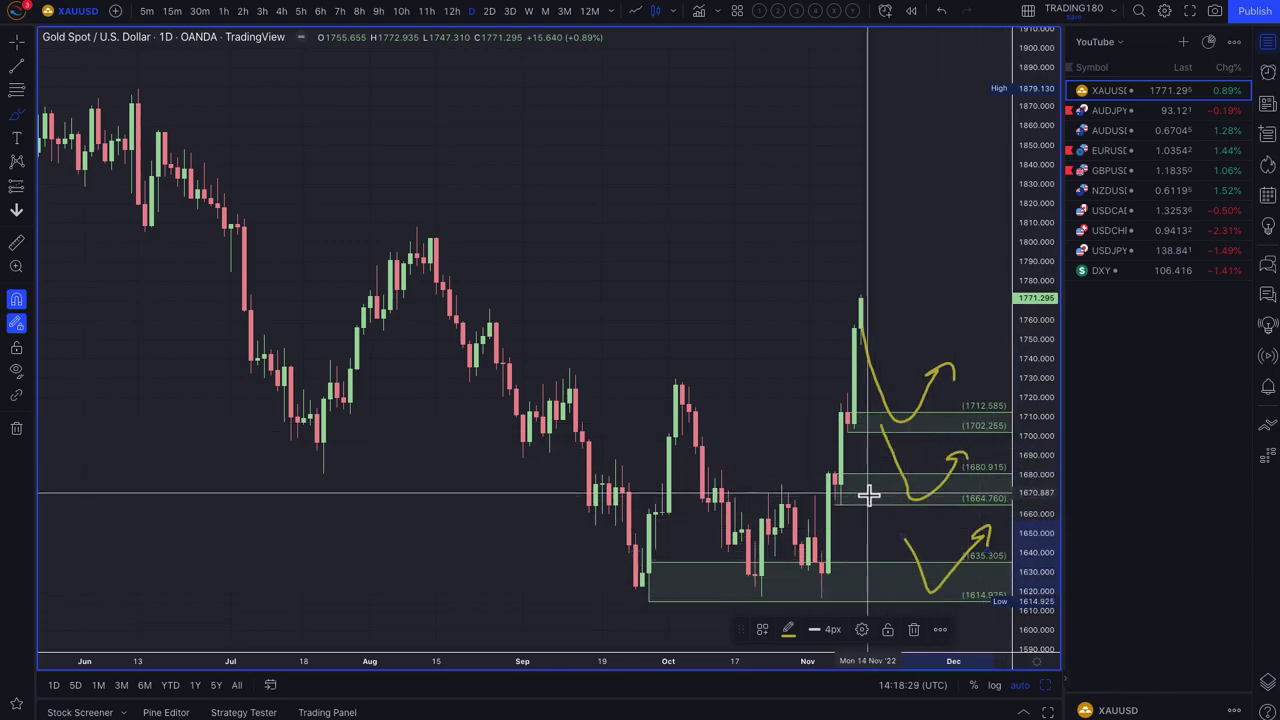
Draw a zone at the August highs from 1789.505 up to 1807.960 and apply the 1. SUPPLY template.
scroll(864, 491, "up", 2)
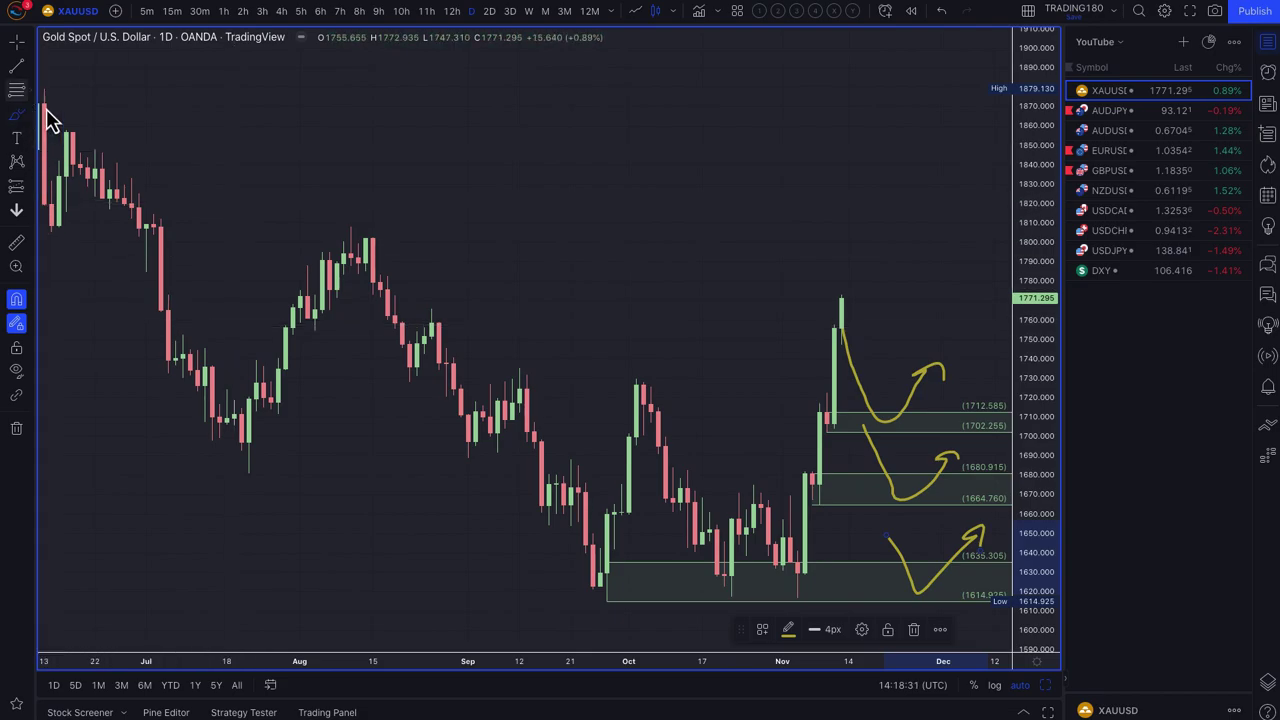
key("Escape")
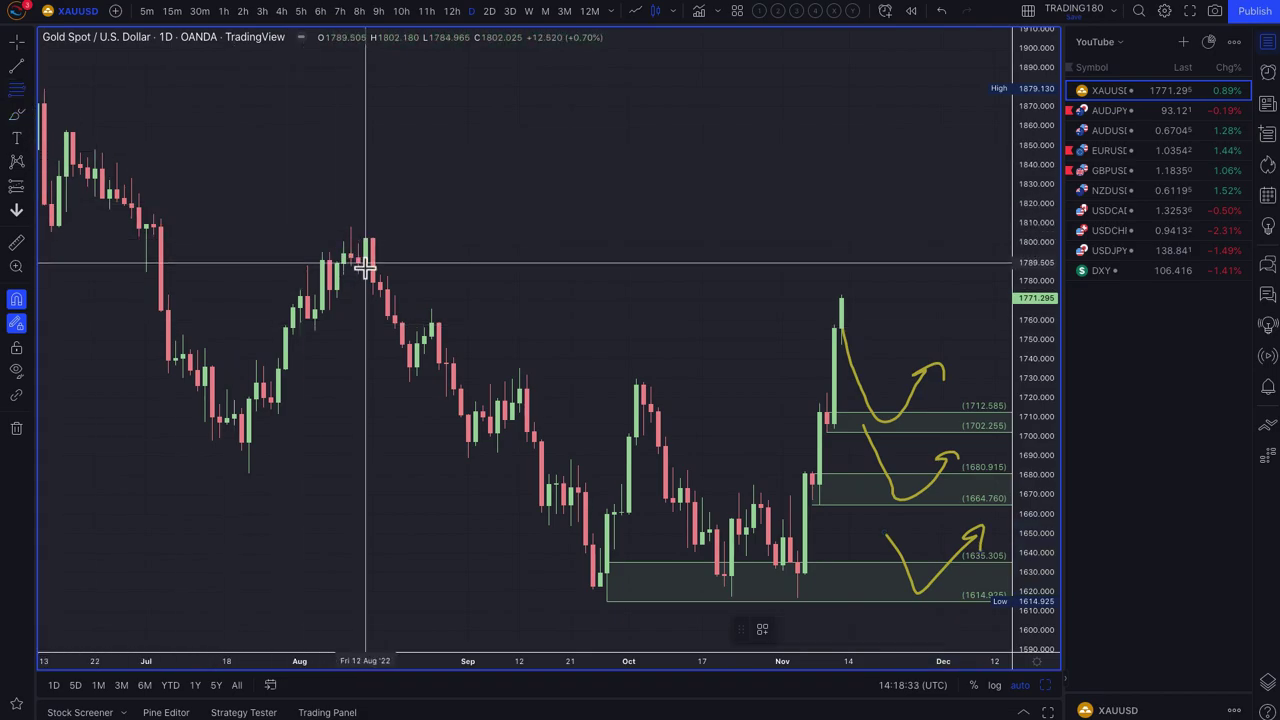
left_click_drag(365, 265, 352, 228)
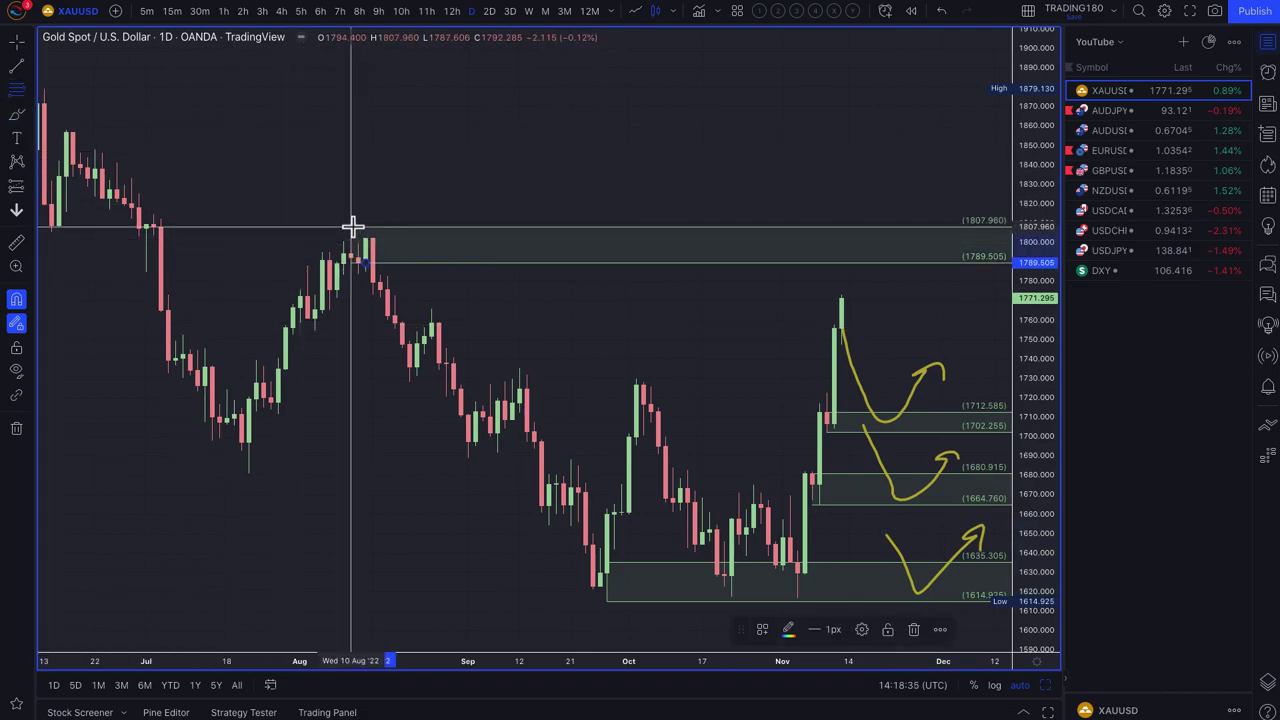
left_click(762, 629)
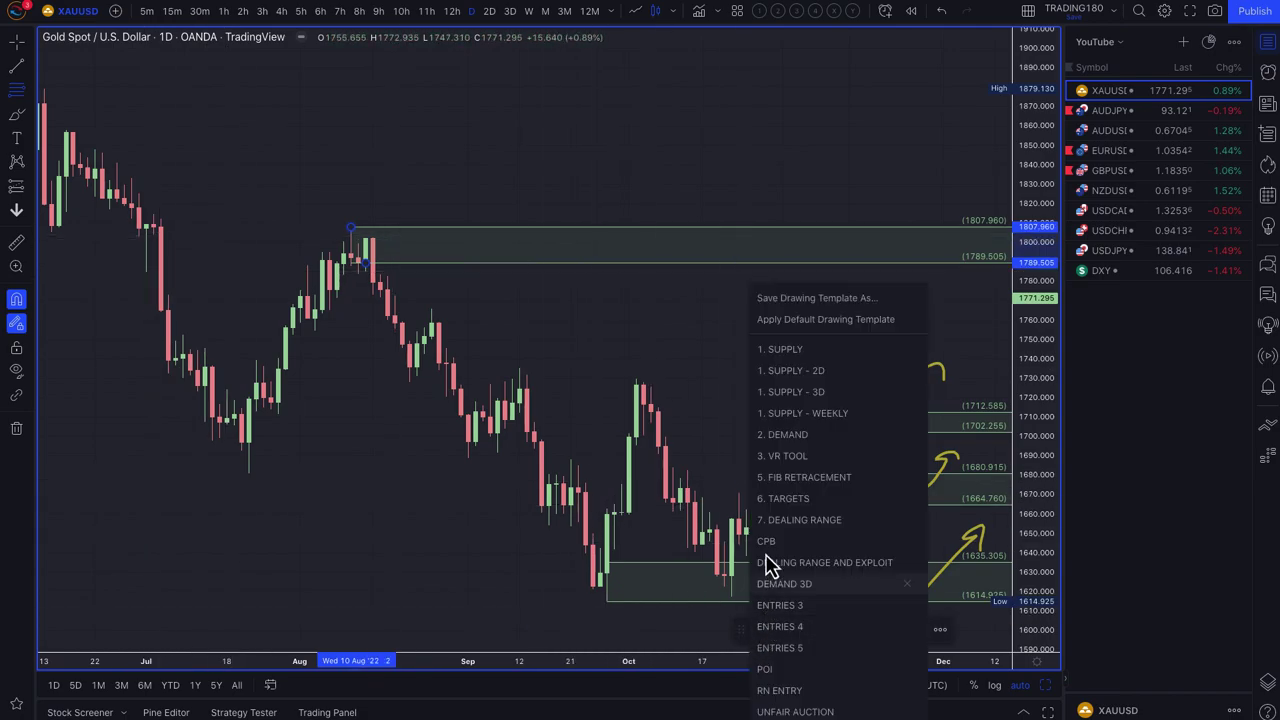
left_click(780, 352)
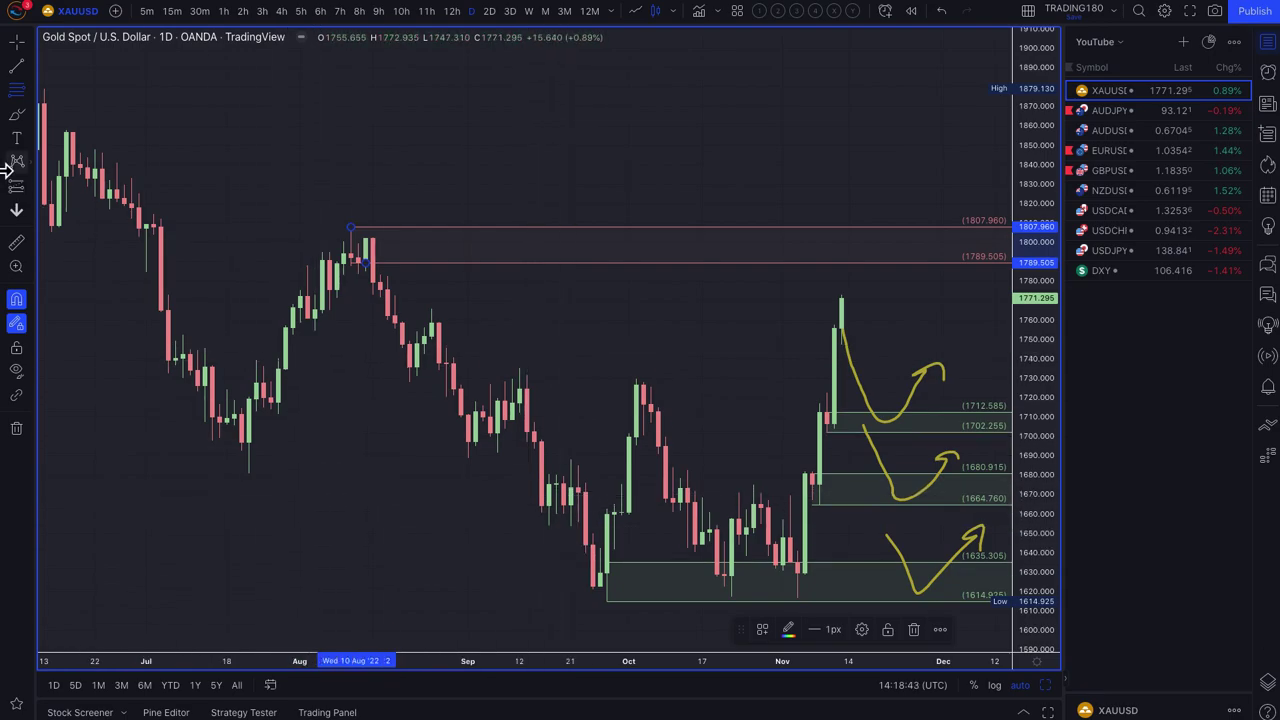
Circle the area inside the supply zone with a freehand arrow pointing down, and circle the arrows' turning points in the three demand zones.
left_click(16, 113)
mouse_move(862, 228)
left_mouse_down()
mouse_move(863, 266)
mouse_move(862, 228)
mouse_move(910, 318)
left_mouse_up()
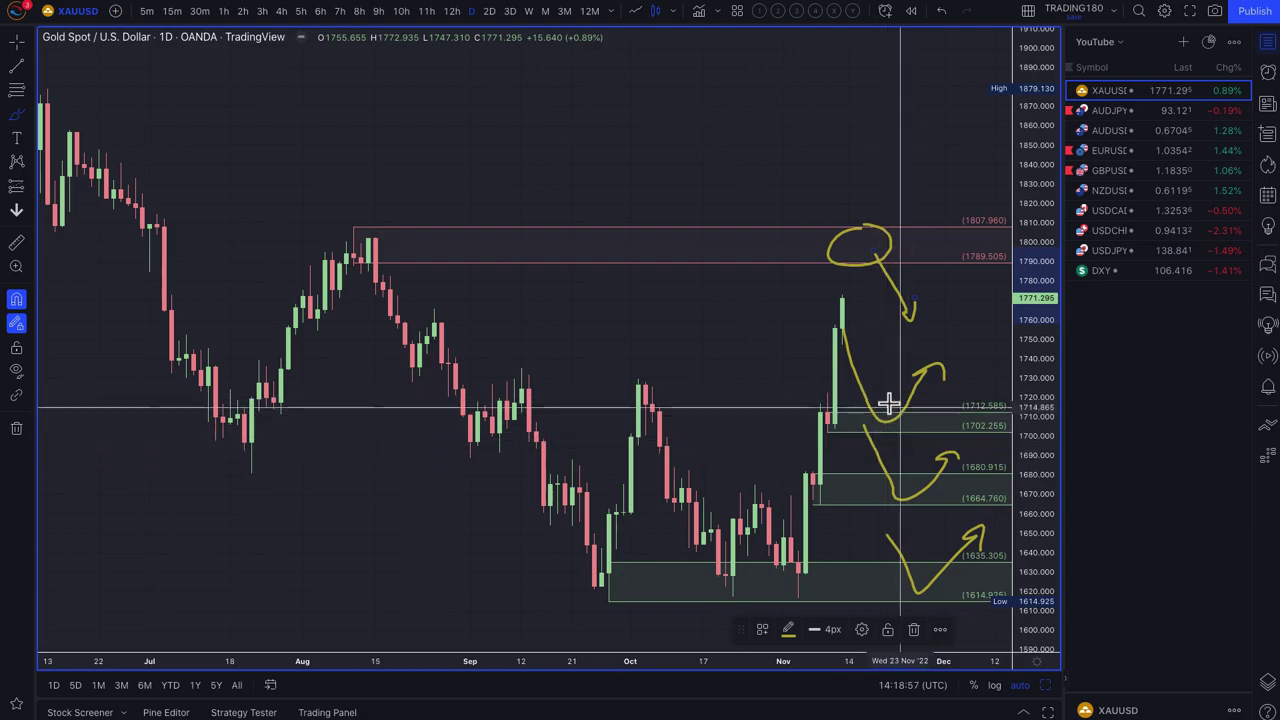
scroll(877, 478, "down", 1)
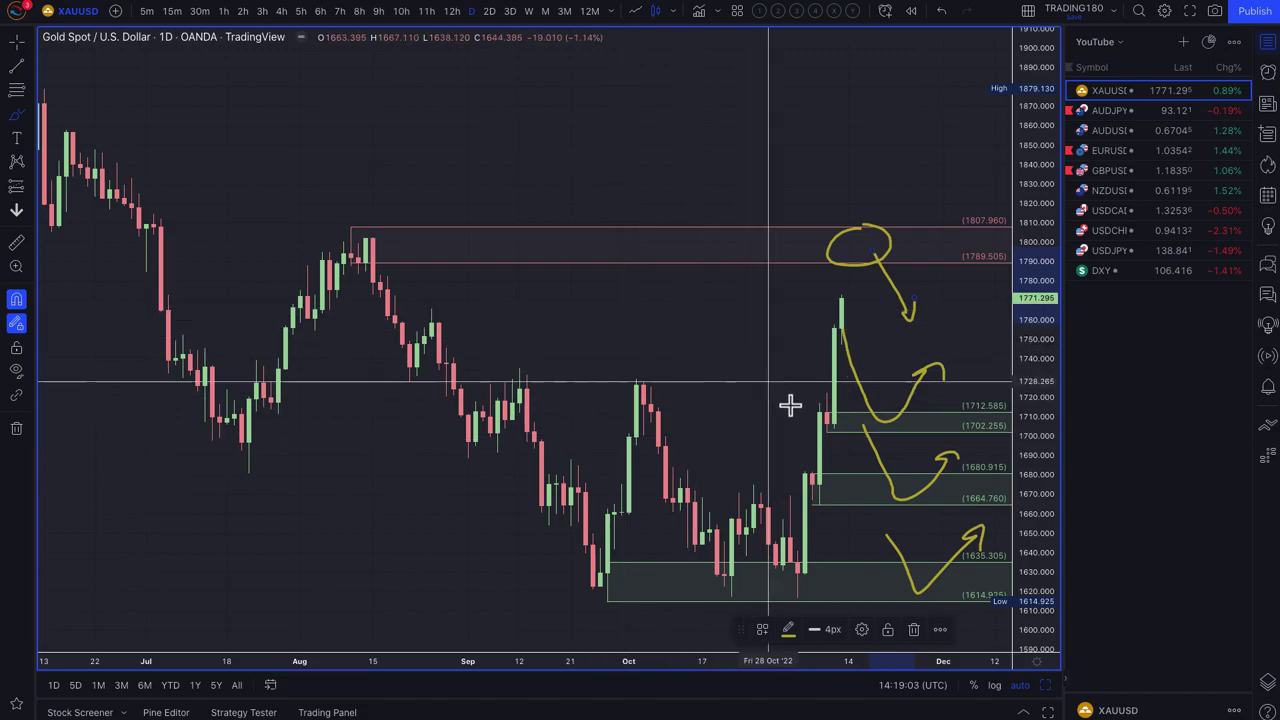
mouse_move(891, 417)
left_mouse_down()
mouse_move(889, 403)
mouse_move(907, 428)
left_mouse_up()
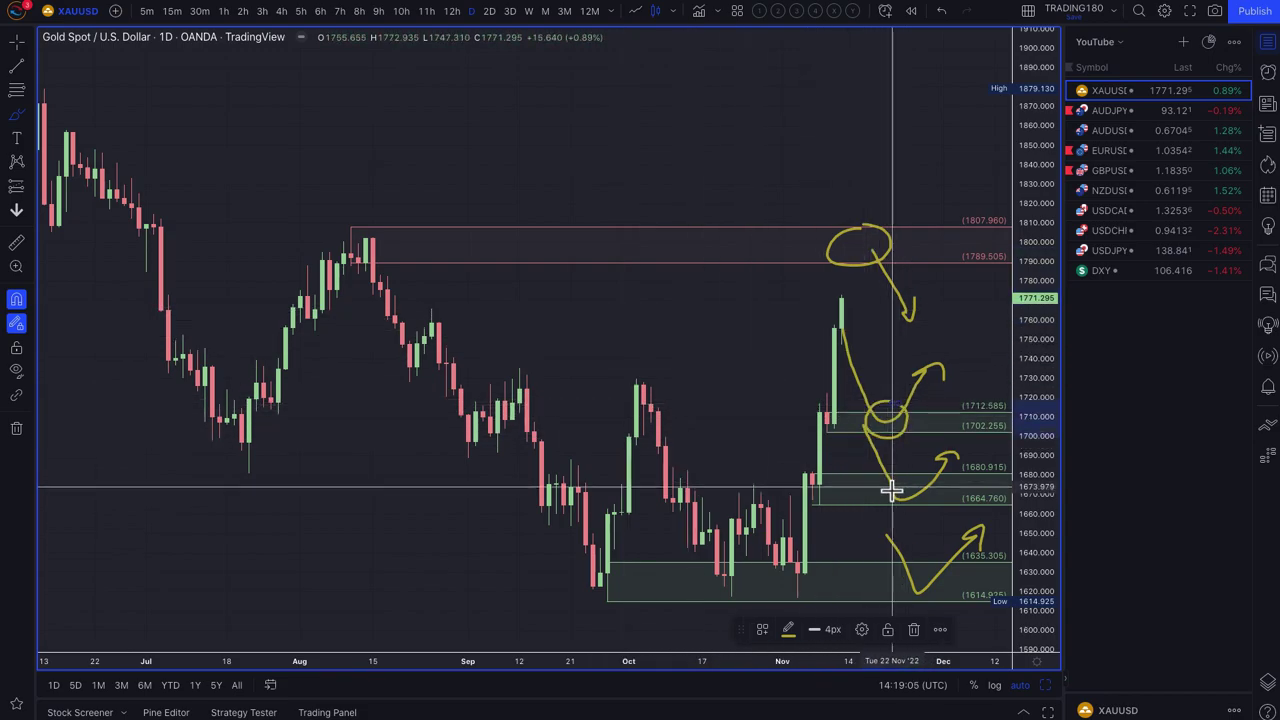
mouse_move(893, 480)
left_mouse_down()
mouse_move(889, 493)
mouse_move(912, 480)
left_mouse_up()
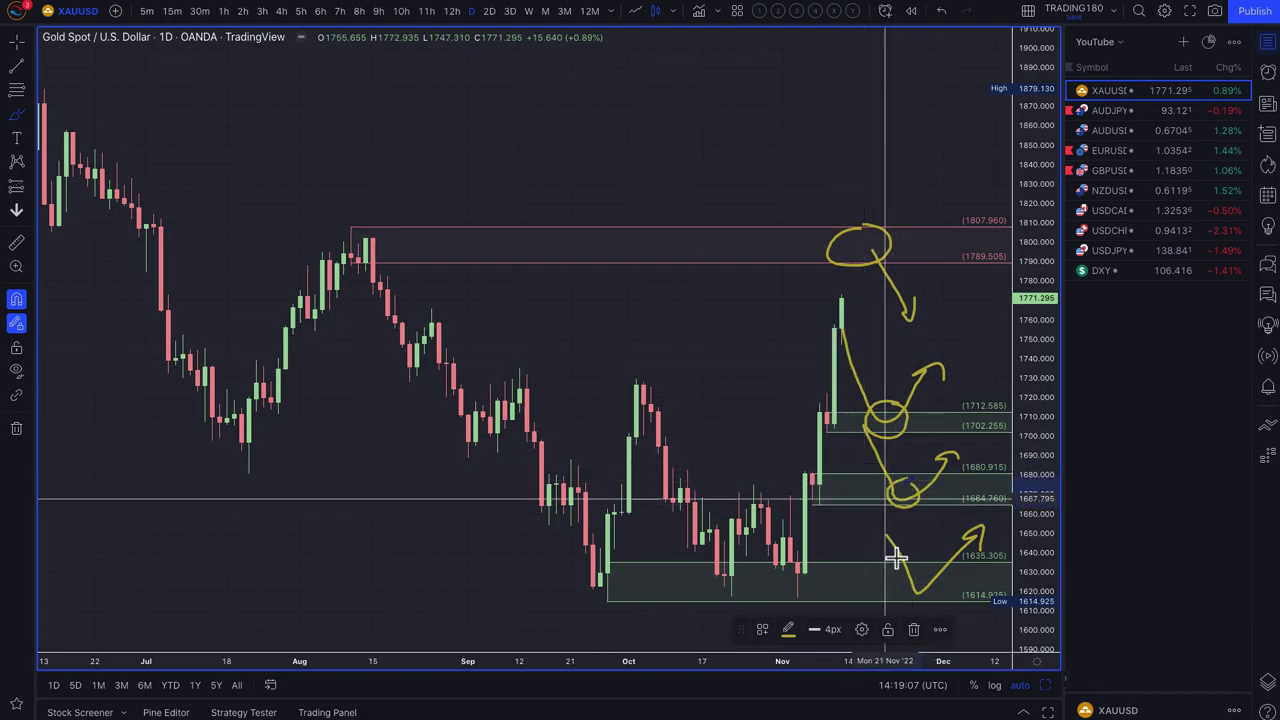
mouse_move(923, 580)
left_mouse_down()
mouse_move(909, 571)
mouse_move(935, 590)
left_mouse_up()
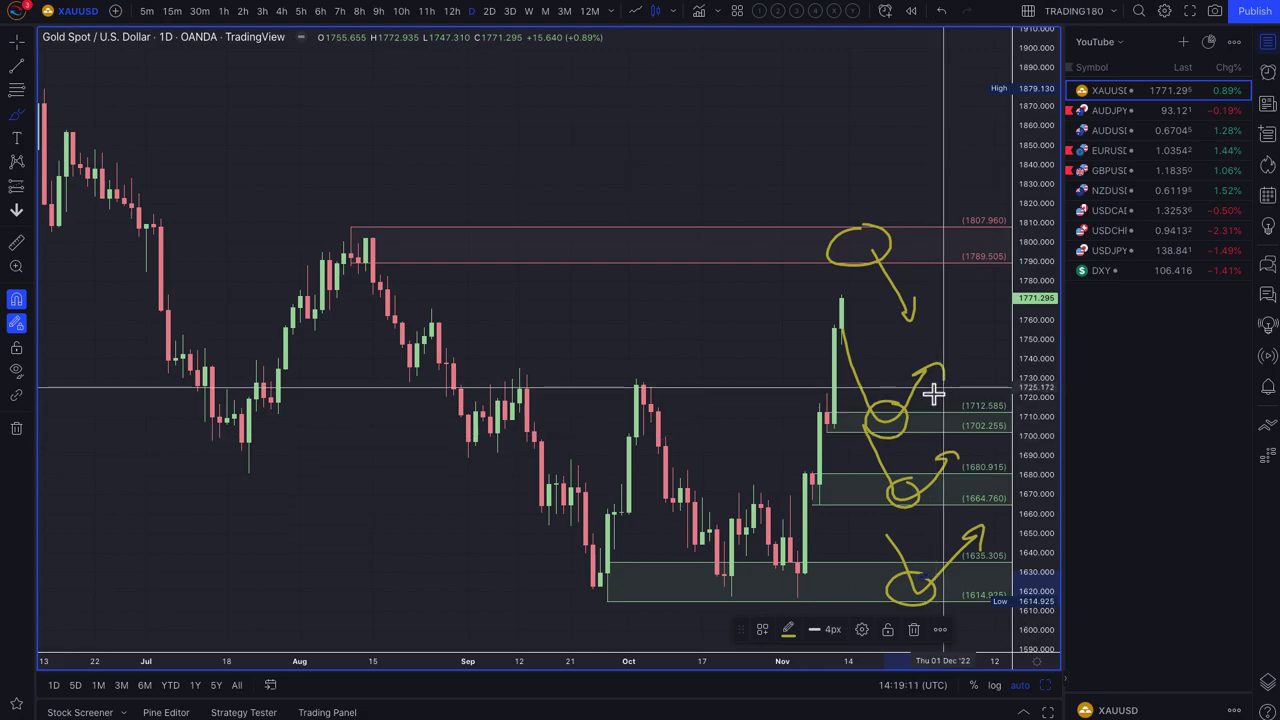
Switch to the presentation's Trading180 Mentorship slide and go back to the slide on forecasting forex trends that last for months.
scroll(884, 415, "down", 1)
scroll(880, 418, "up", 1)
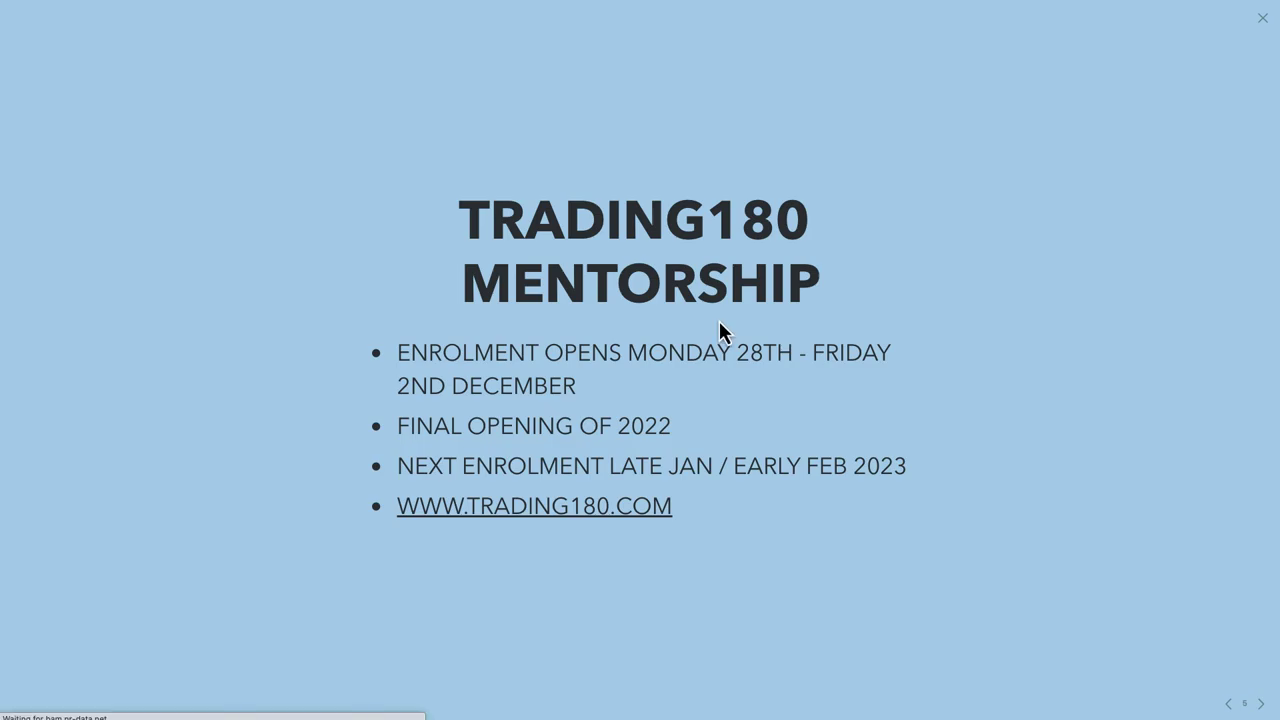
key("Left")
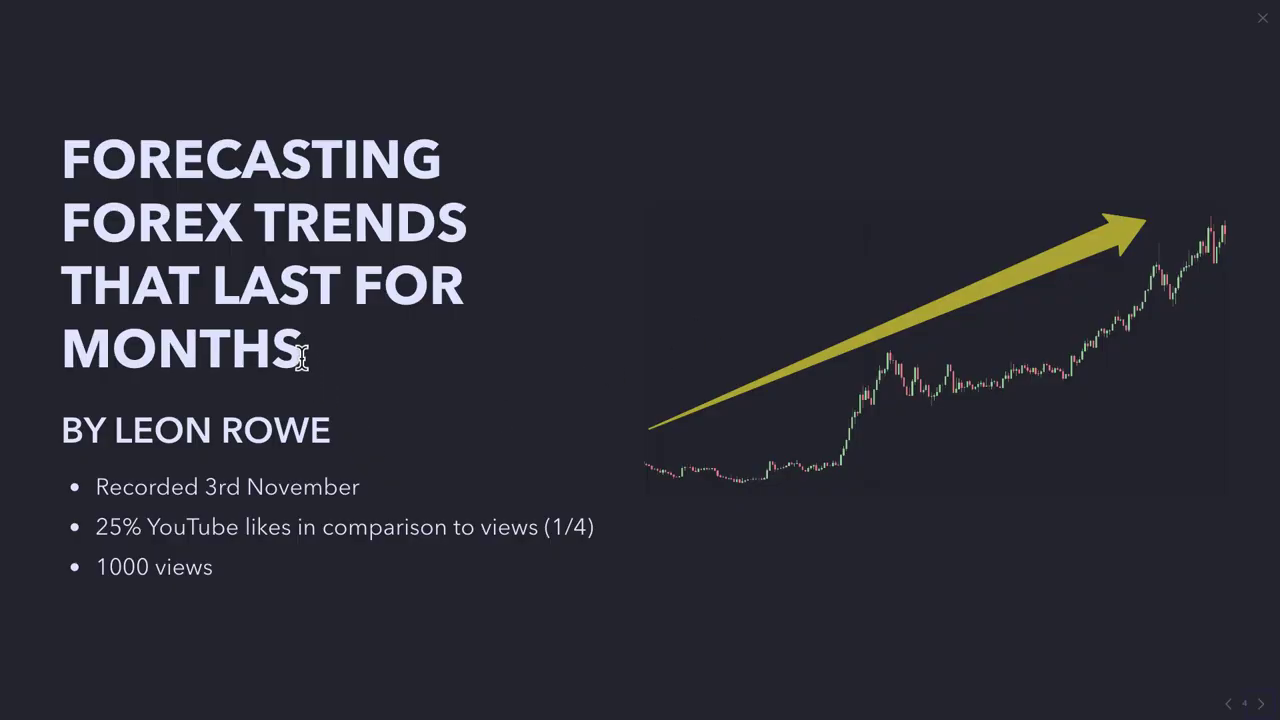